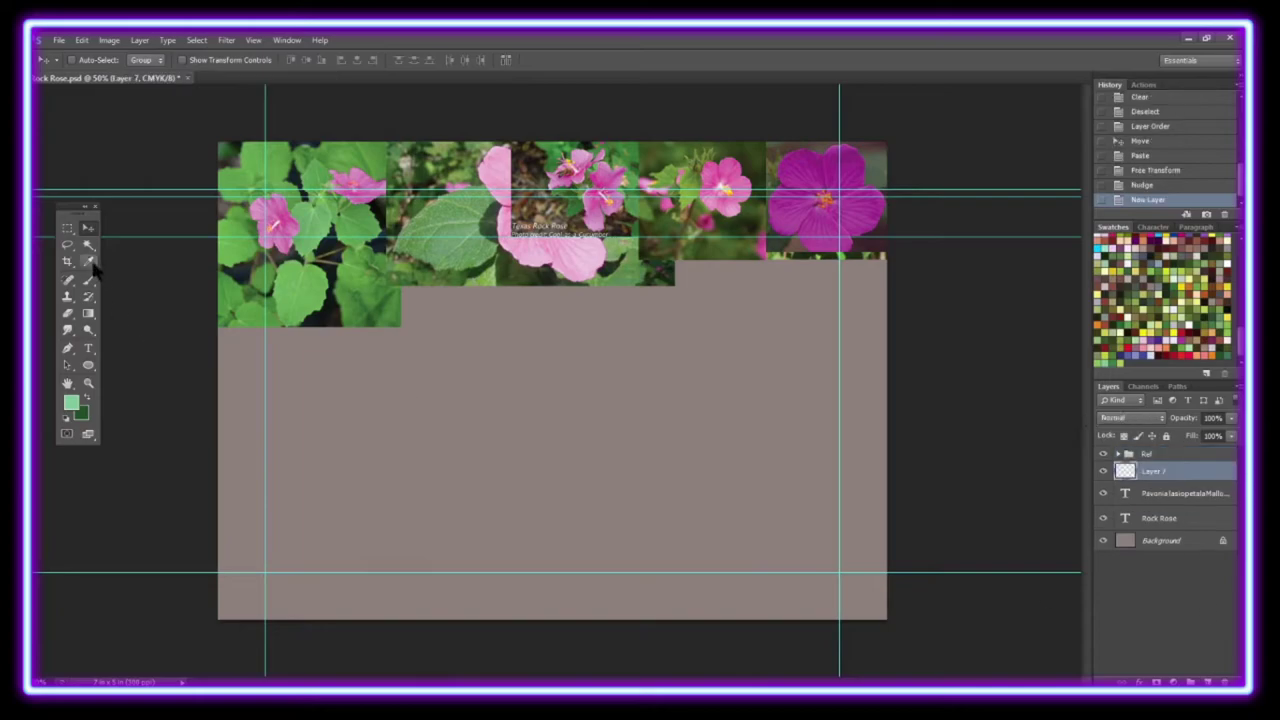
On a new layer, sample purple from the reference photo and brush a petal outline.
{"action": "key", "text": "i"}
{"action": "left_click", "coordinate": [832, 163]}
{"action": "key", "text": "b"}
{"action": "left_click", "coordinate": [88, 60]}
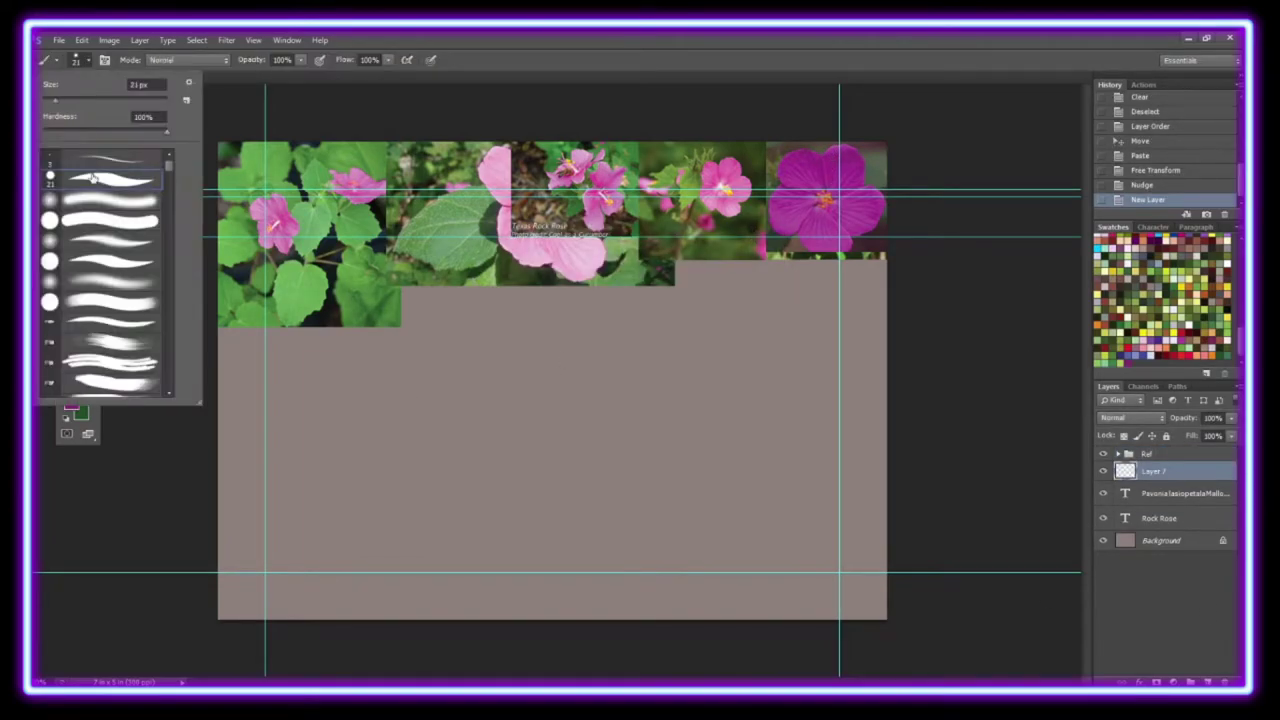
{"action": "left_click_drag", "start_coordinate": [598, 410], "coordinate": [605, 383]}
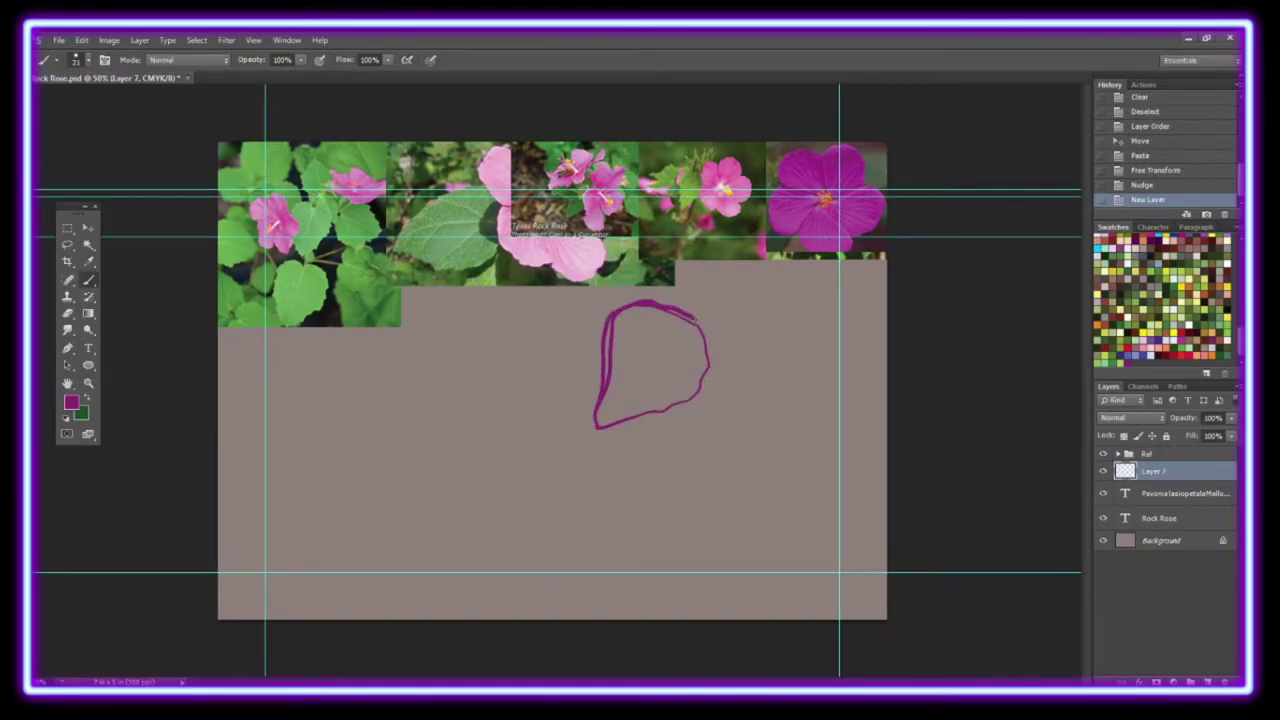
{"action": "left_click_drag", "start_coordinate": [608, 320], "coordinate": [598, 424]}
Fill the petal outline with solid purple and touch up its left and right edges.
{"action": "key", "text": "g"}
{"action": "left_click", "coordinate": [652, 360]}
{"action": "key", "text": "b"}
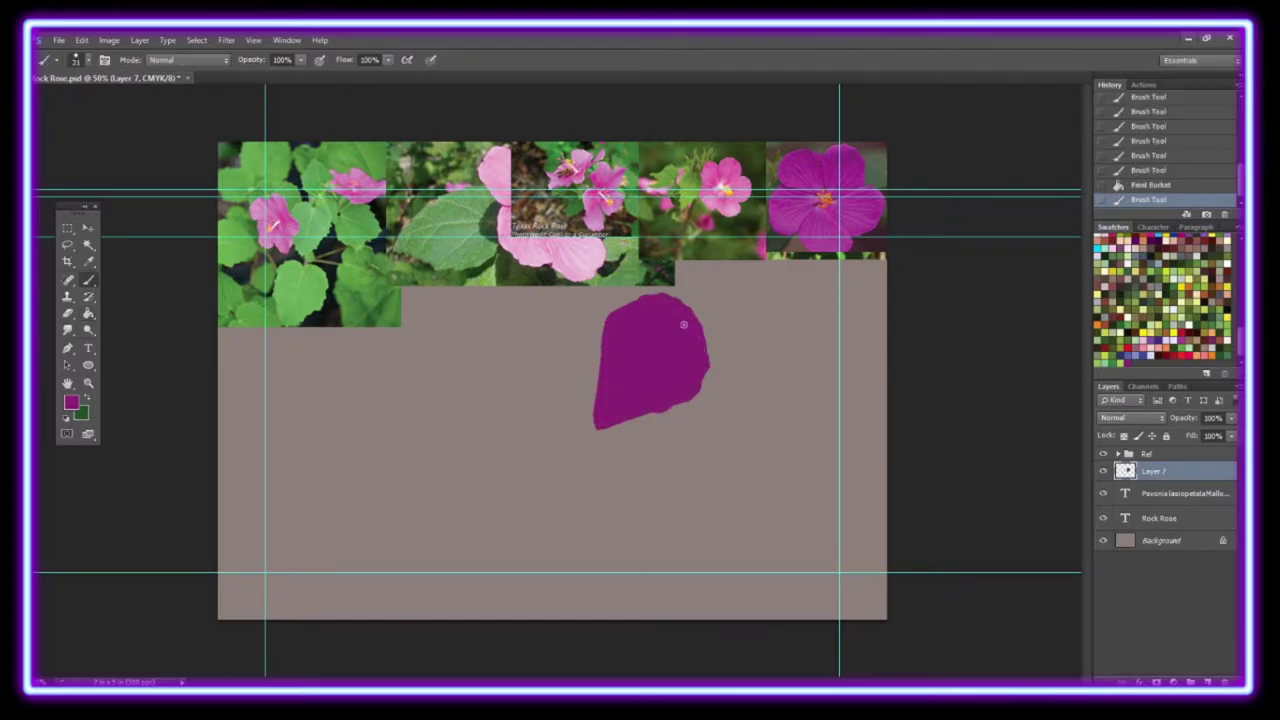
{"action": "left_click_drag", "start_coordinate": [684, 324], "coordinate": [702, 376]}
{"action": "left_click_drag", "start_coordinate": [610, 330], "coordinate": [620, 413]}
Trim the petal's top, bottom-right and left edges with the Eraser, with a small brush touch-up.
{"action": "key", "text": "e"}
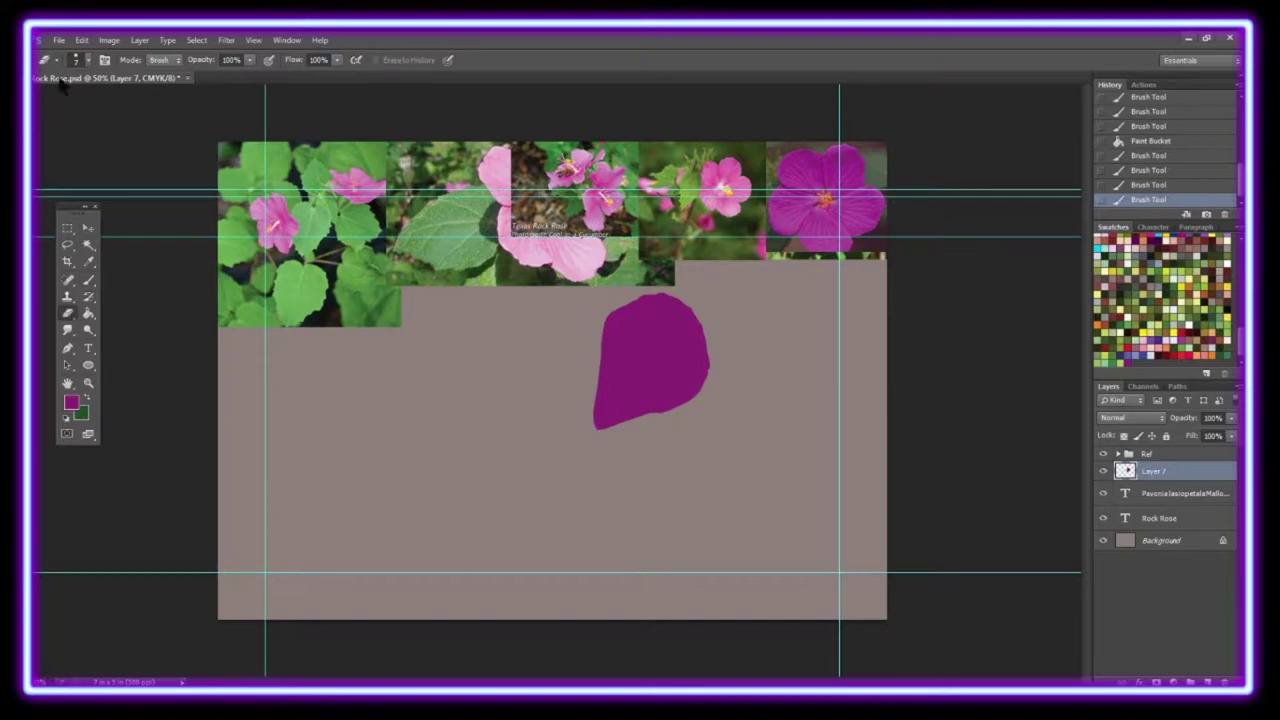
{"action": "left_click_drag", "start_coordinate": [617, 289], "coordinate": [613, 329]}
{"action": "key", "text": "b"}
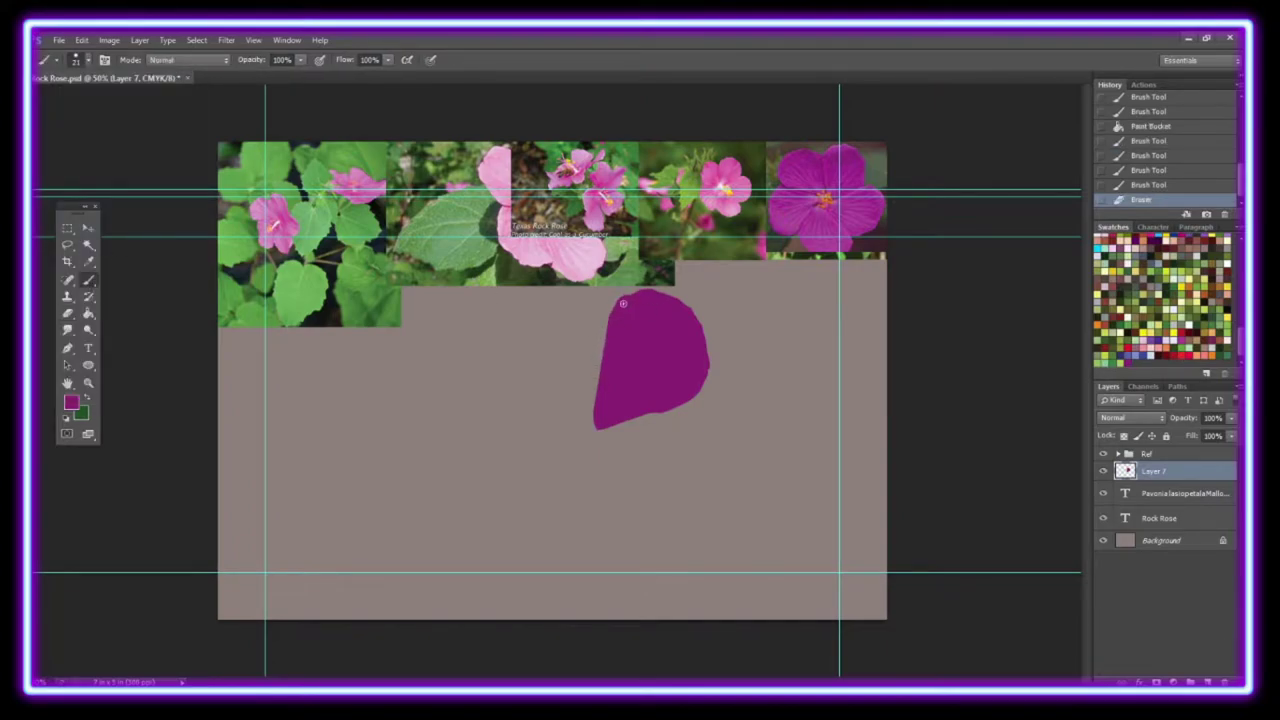
{"action": "left_click", "coordinate": [622, 302]}
{"action": "key", "text": "e"}
{"action": "left_click_drag", "start_coordinate": [648, 424], "coordinate": [706, 388]}
{"action": "mouse_move", "coordinate": [596, 424]}
{"action": "left_mouse_down"}
{"action": "mouse_move", "coordinate": [600, 320]}
{"action": "mouse_move", "coordinate": [612, 308]}
{"action": "left_mouse_up"}
Repaint the petal's left edge, then push its right edge inward in Liquify.
{"action": "key", "text": "b"}
{"action": "left_click_drag", "start_coordinate": [606, 384], "coordinate": [594, 428]}
{"action": "mouse_move", "coordinate": [608, 350]}
{"action": "left_mouse_down"}
{"action": "mouse_move", "coordinate": [596, 405]}
{"action": "mouse_move", "coordinate": [600, 368]}
{"action": "left_mouse_up"}
{"action": "key", "text": "e"}
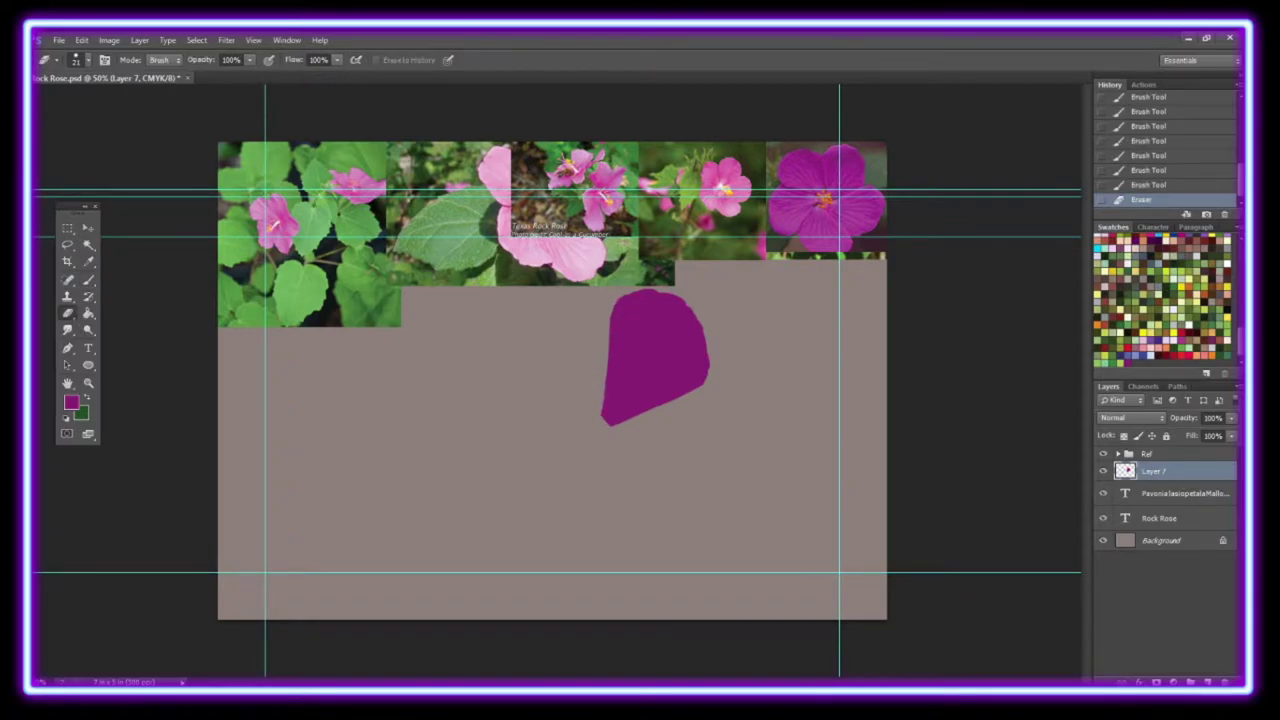
{"action": "key", "text": "ctrl+shift+x"}
{"action": "left_click_drag", "start_coordinate": [886, 291], "coordinate": [900, 371]}
Apply the Liquify change and move the petal to the left of the canvas.
{"action": "left_click", "coordinate": [1137, 66]}
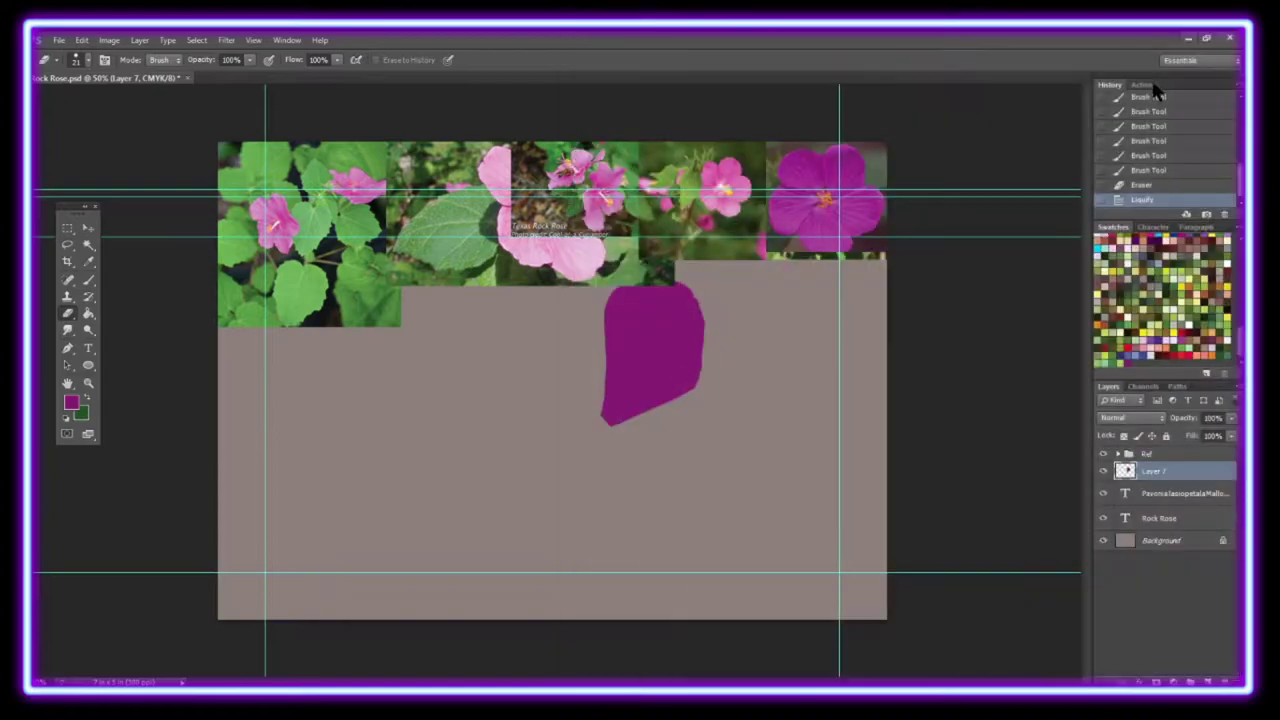
{"action": "left_click", "coordinate": [1103, 453]}
{"action": "left_click_drag", "start_coordinate": [652, 355], "coordinate": [468, 360]}
{"action": "left_click", "coordinate": [1103, 453]}
Duplicate the petal, flip one copy and rotate another to the lower left.
{"action": "left_click", "coordinate": [737, 246]}
{"action": "key", "text": "ctrl+t"}
{"action": "left_click", "coordinate": [88, 228]}
{"action": "left_click", "coordinate": [534, 271]}
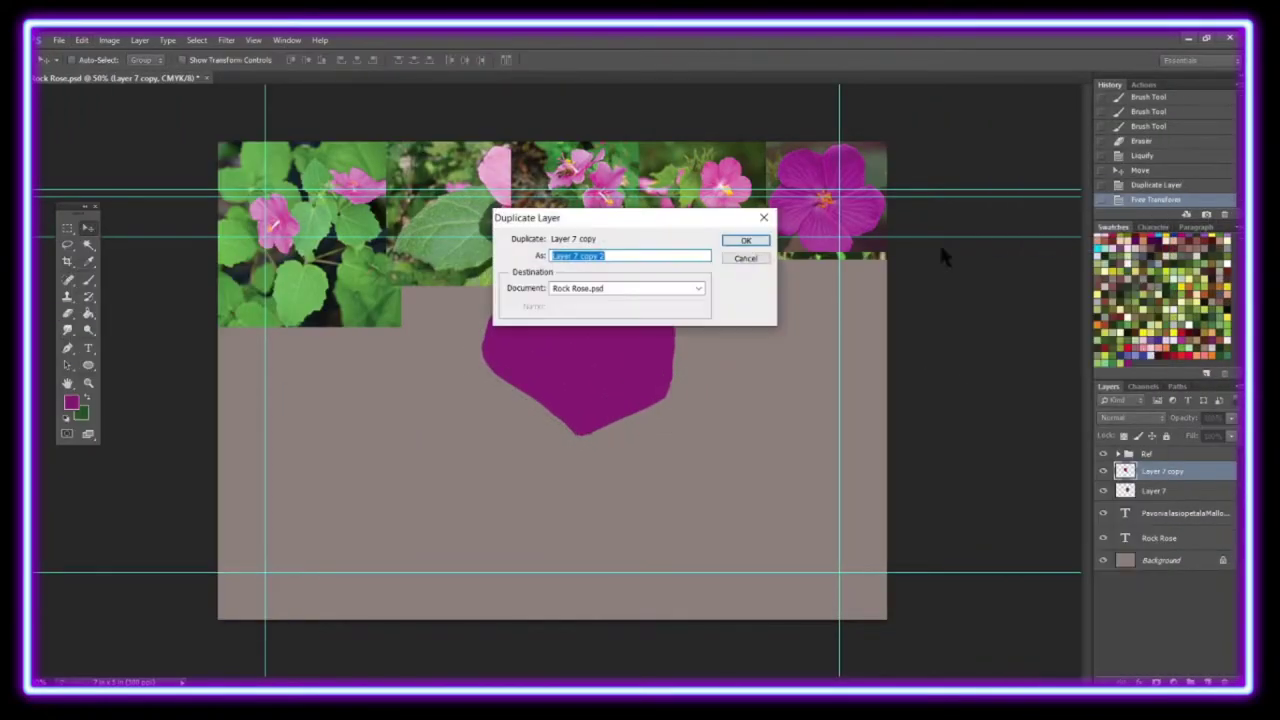
{"action": "key", "text": "Return"}
{"action": "key", "text": "ctrl+t"}
{"action": "left_click_drag", "start_coordinate": [580, 370], "coordinate": [543, 408]}
{"action": "key", "text": "Return"}
Duplicate the petal layer again and rotate the copy into a third lobe.
{"action": "right_click", "coordinate": [1165, 471]}
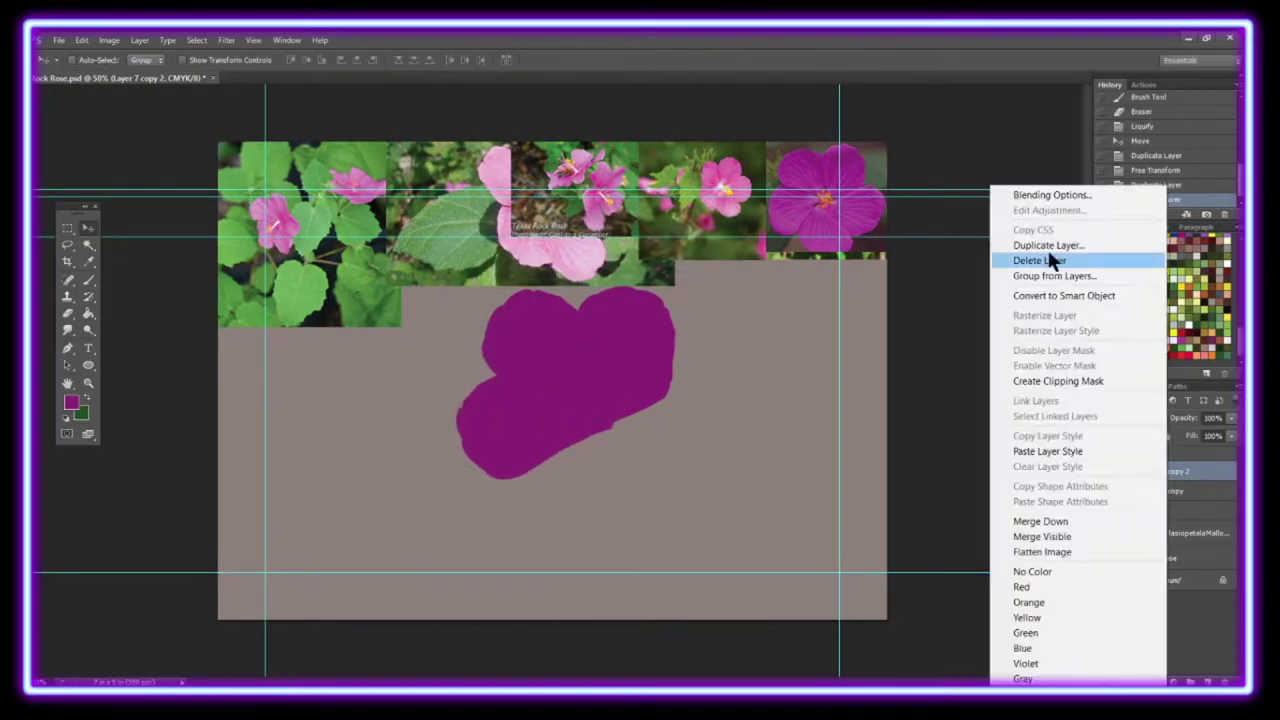
{"action": "left_click", "coordinate": [1047, 245]}
{"action": "left_click", "coordinate": [81, 40]}
{"action": "left_click", "coordinate": [320, 403]}
{"action": "left_click_drag", "start_coordinate": [660, 430], "coordinate": [610, 530]}
{"action": "key", "text": "Return"}
Make a fourth petal copy and rotate it into the fourth lobe.
{"action": "right_click", "coordinate": [1182, 471]}
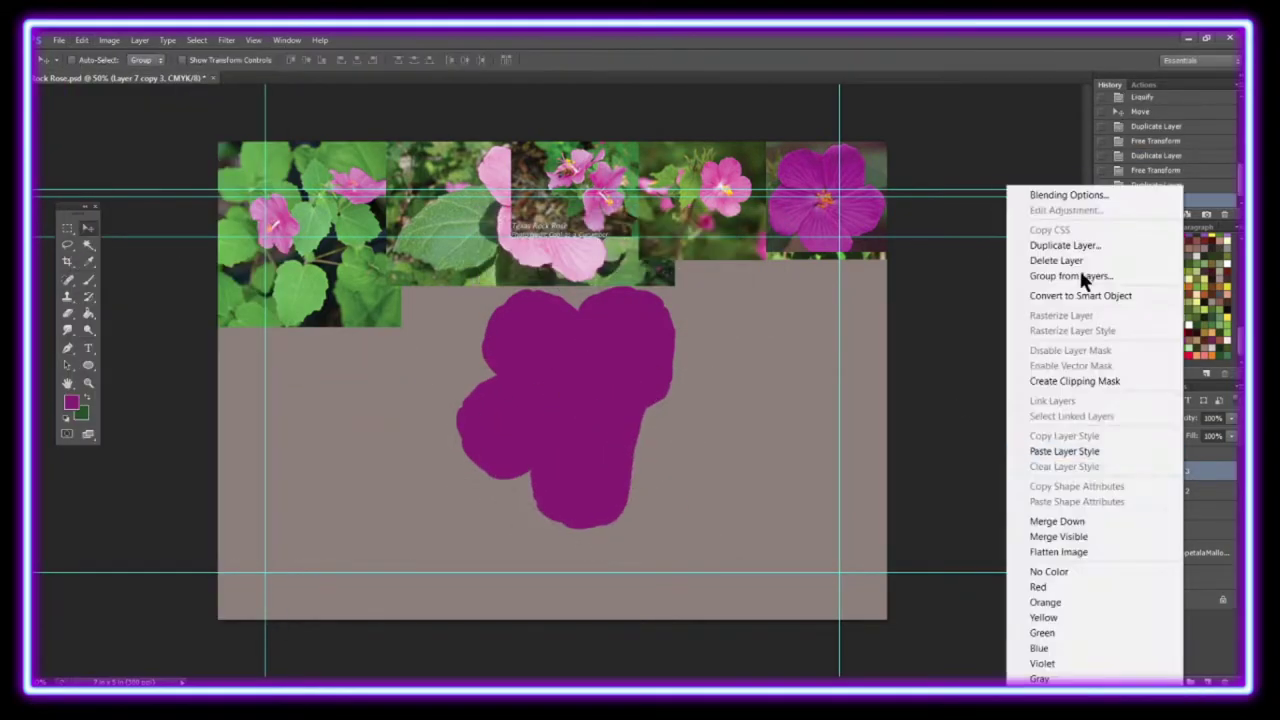
{"action": "left_click", "coordinate": [1047, 245]}
{"action": "left_click", "coordinate": [81, 40]}
{"action": "left_click", "coordinate": [237, 338]}
{"action": "mouse_move", "coordinate": [660, 430]}
{"action": "left_mouse_down"}
{"action": "mouse_move", "coordinate": [692, 404]}
{"action": "mouse_move", "coordinate": [690, 450]}
{"action": "left_mouse_up"}
{"action": "key", "text": "Return"}
{"action": "left_click", "coordinate": [1165, 491]}
Rotate the last petal copy into place and merge the petal layers with Ctrl+E.
{"action": "left_click", "coordinate": [81, 40]}
{"action": "left_click", "coordinate": [237, 338]}
{"action": "left_click_drag", "start_coordinate": [660, 380], "coordinate": [638, 362]}
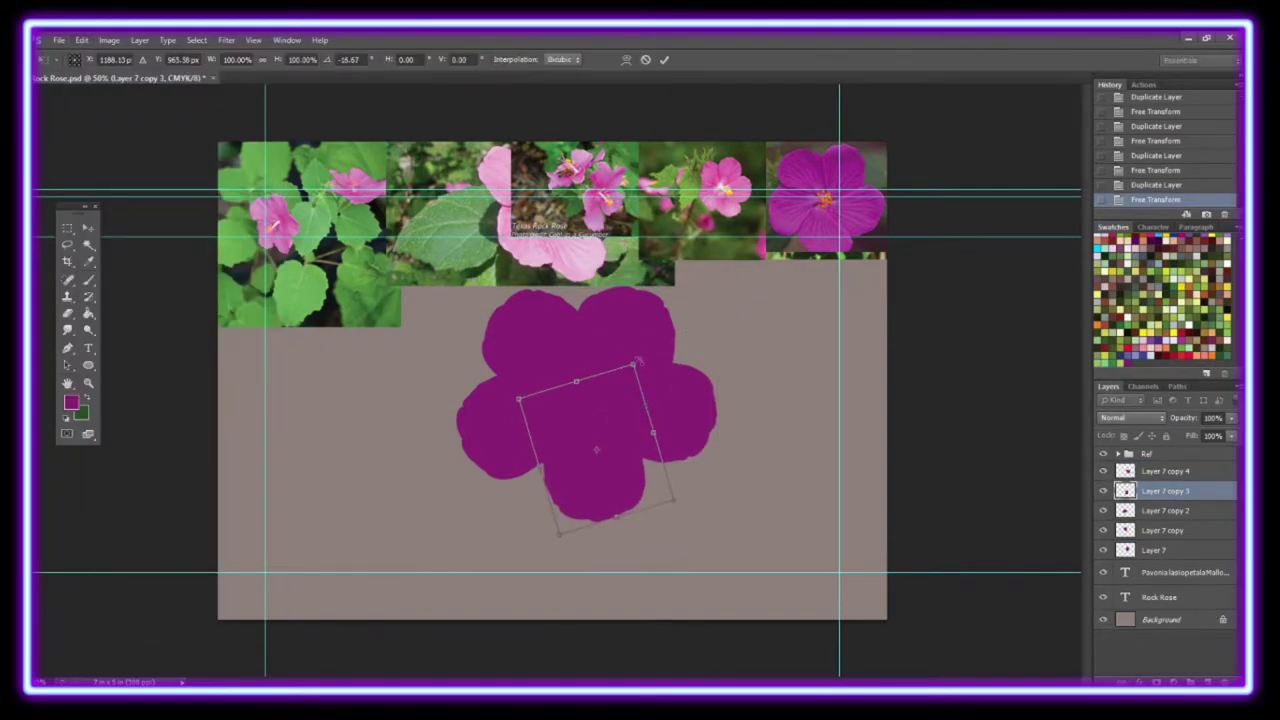
{"action": "key", "text": "Return"}
{"action": "key", "text": "b"}
{"action": "key", "text": "ctrl+e"}
{"action": "key", "text": "ctrl+e"}
{"action": "key", "text": "ctrl+e"}
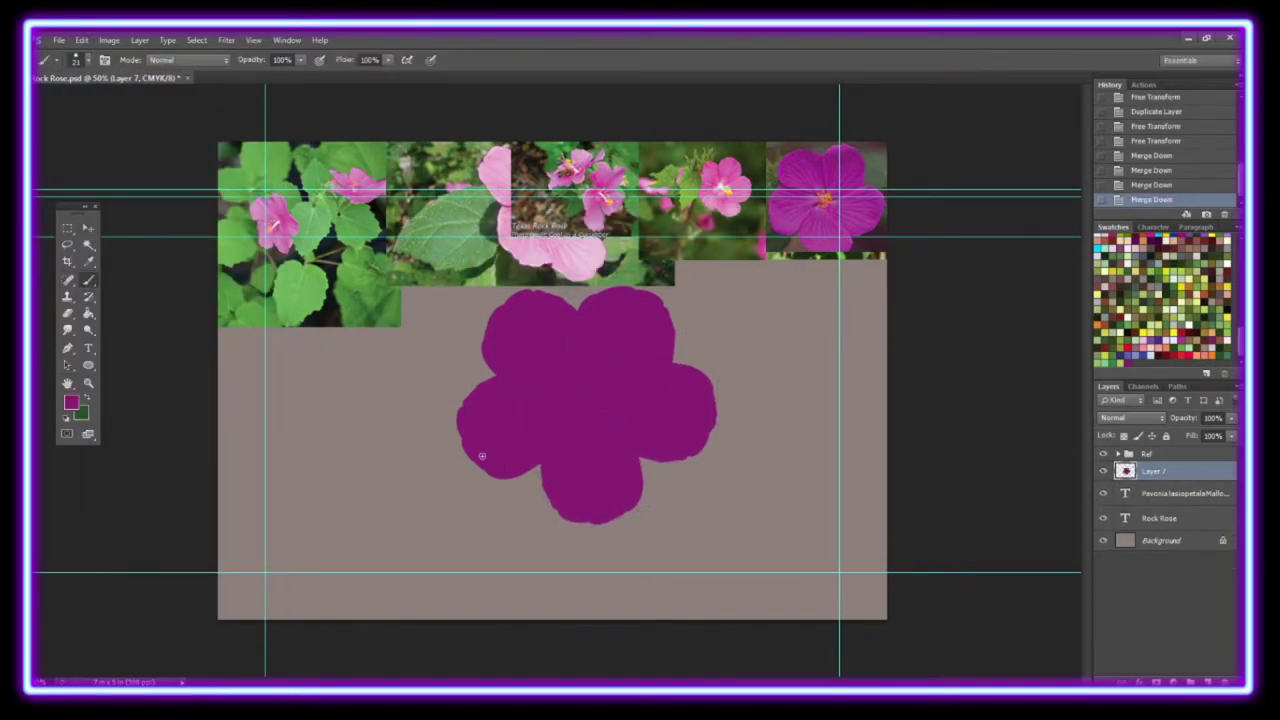
Brush over the flower's top and left edges, rotating the view to reach them.
{"action": "left_click", "coordinate": [481, 456]}
{"action": "key", "text": "r"}
{"action": "left_click_drag", "start_coordinate": [640, 351], "coordinate": [428, 234]}
{"action": "mouse_move", "coordinate": [490, 310]}
{"action": "left_mouse_down"}
{"action": "mouse_move", "coordinate": [520, 268]}
{"action": "mouse_move", "coordinate": [558, 278]}
{"action": "left_mouse_up"}
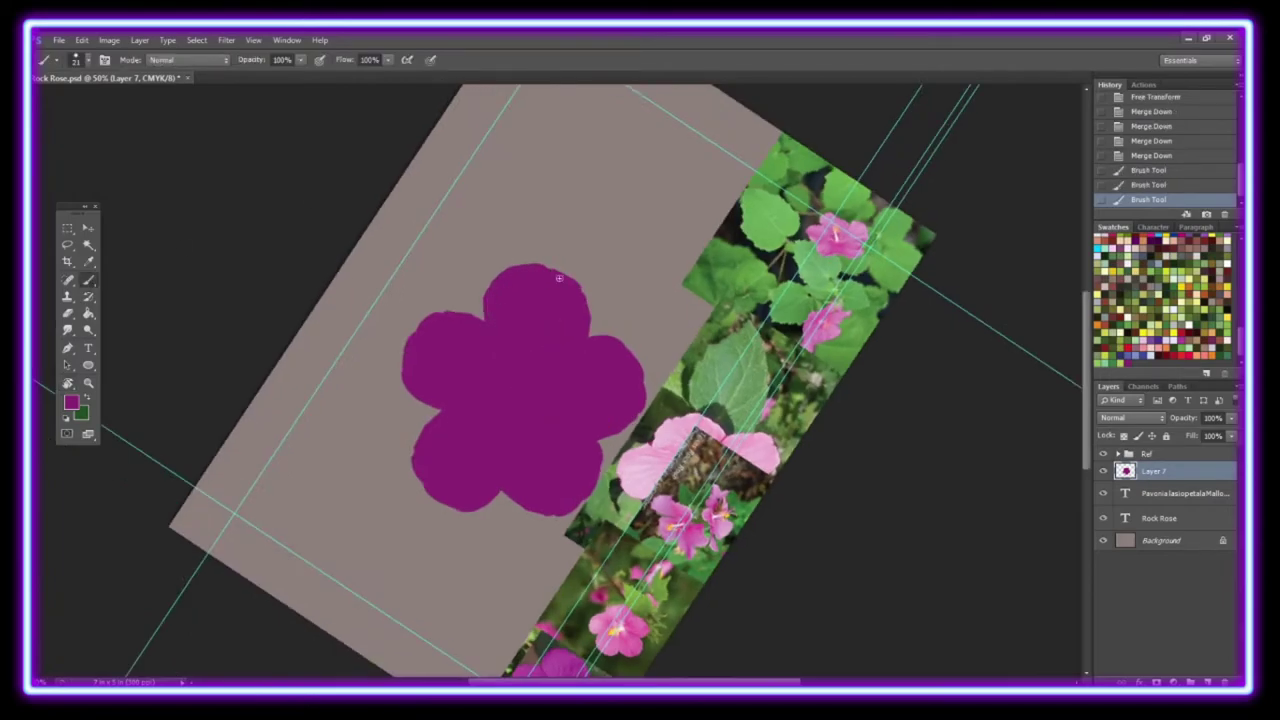
{"action": "mouse_move", "coordinate": [431, 412]}
{"action": "left_mouse_down"}
{"action": "mouse_move", "coordinate": [506, 258]}
{"action": "mouse_move", "coordinate": [468, 270]}
{"action": "left_mouse_up"}
{"action": "left_click_drag", "start_coordinate": [420, 350], "coordinate": [428, 360]}
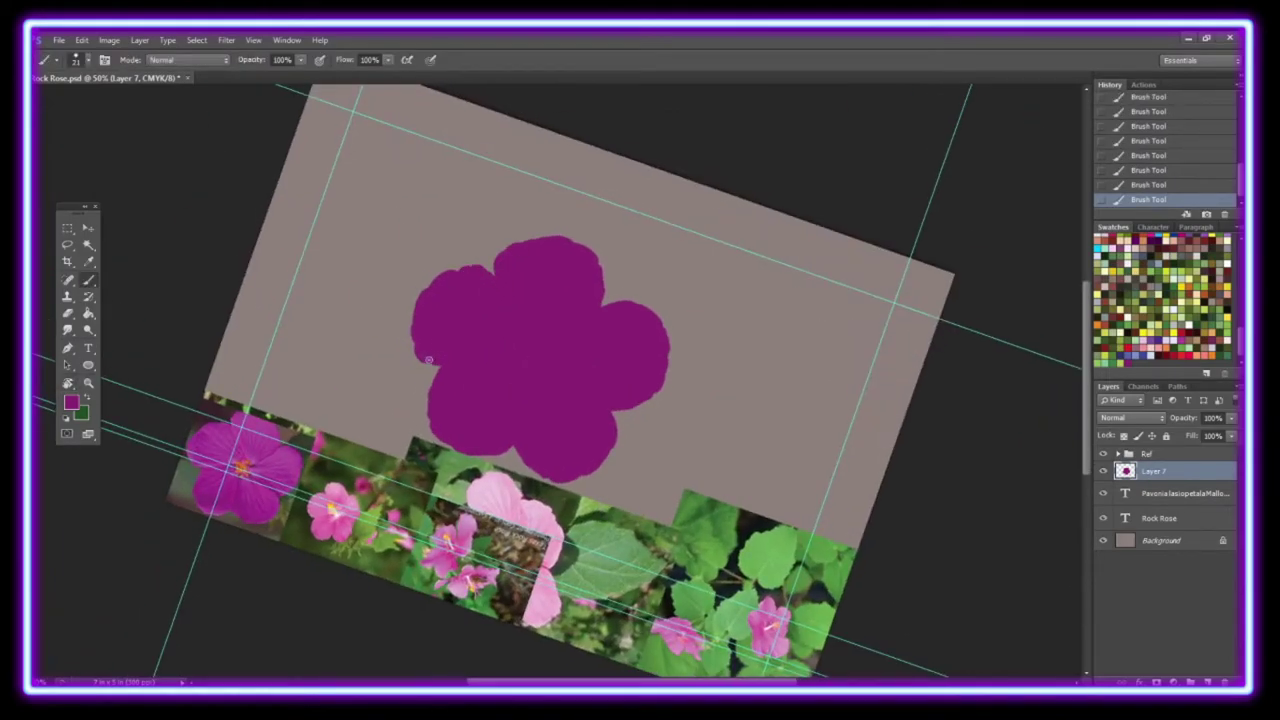
Reset the view rotation and reshape the top, right and bottom lobes in Liquify.
{"action": "key", "text": "r"}
{"action": "left_click", "coordinate": [197, 59]}
{"action": "left_click", "coordinate": [226, 40]}
{"action": "left_click", "coordinate": [255, 135]}
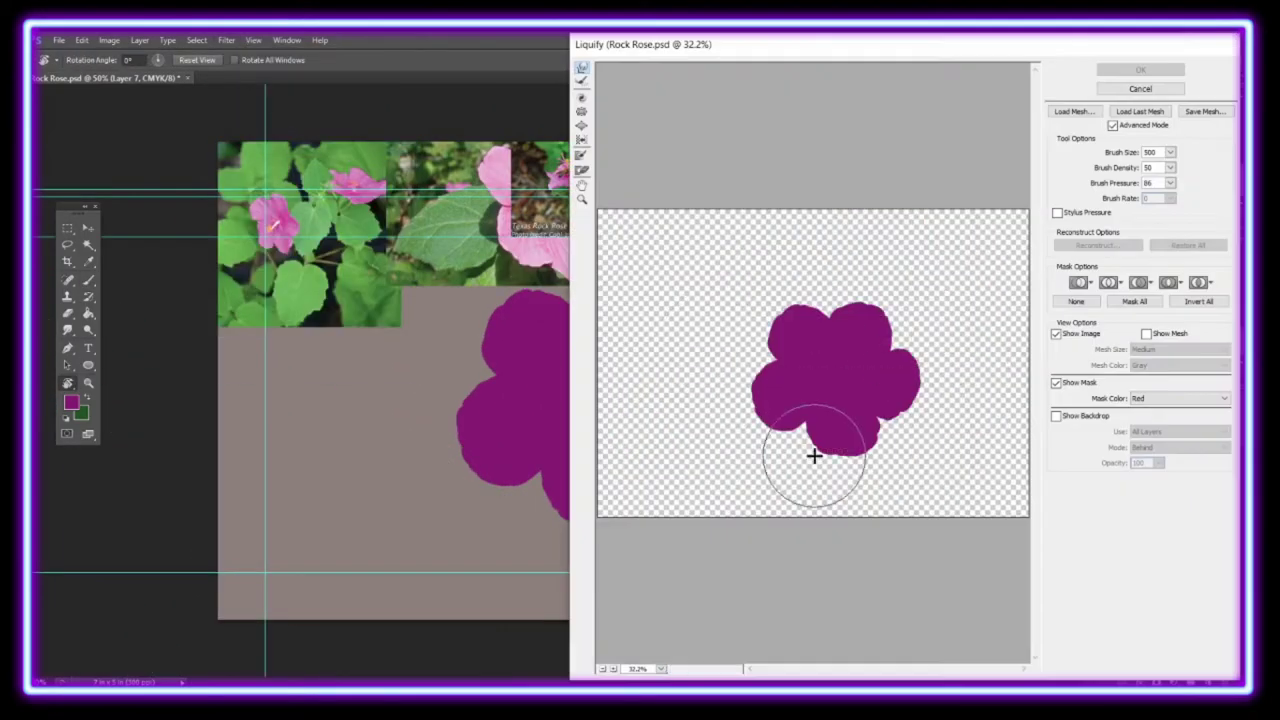
{"action": "mouse_move", "coordinate": [890, 400]}
{"action": "left_mouse_down"}
{"action": "mouse_move", "coordinate": [894, 363]}
{"action": "mouse_move", "coordinate": [771, 329]}
{"action": "mouse_move", "coordinate": [811, 423]}
{"action": "mouse_move", "coordinate": [838, 450]}
{"action": "mouse_move", "coordinate": [909, 366]}
{"action": "mouse_move", "coordinate": [857, 289]}
{"action": "mouse_move", "coordinate": [777, 400]}
{"action": "left_mouse_up"}
{"action": "mouse_move", "coordinate": [895, 295]}
{"action": "left_mouse_down"}
{"action": "mouse_move", "coordinate": [903, 417]}
{"action": "mouse_move", "coordinate": [880, 429]}
{"action": "mouse_move", "coordinate": [786, 394]}
{"action": "left_mouse_up"}
{"action": "key", "text": "Return"}
Fill the notch on the right petal and trim the top petal's edges.
{"action": "key", "text": "e"}
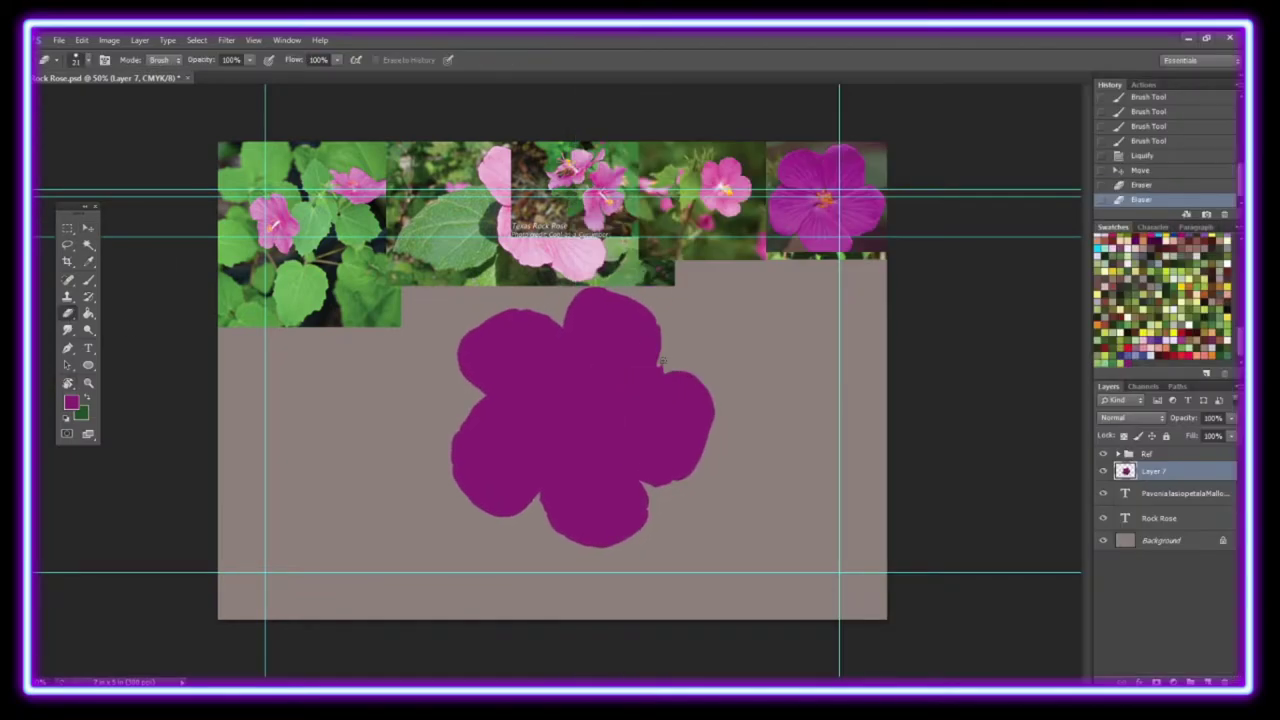
{"action": "left_click", "coordinate": [88, 279]}
{"action": "left_click_drag", "start_coordinate": [660, 335], "coordinate": [649, 380]}
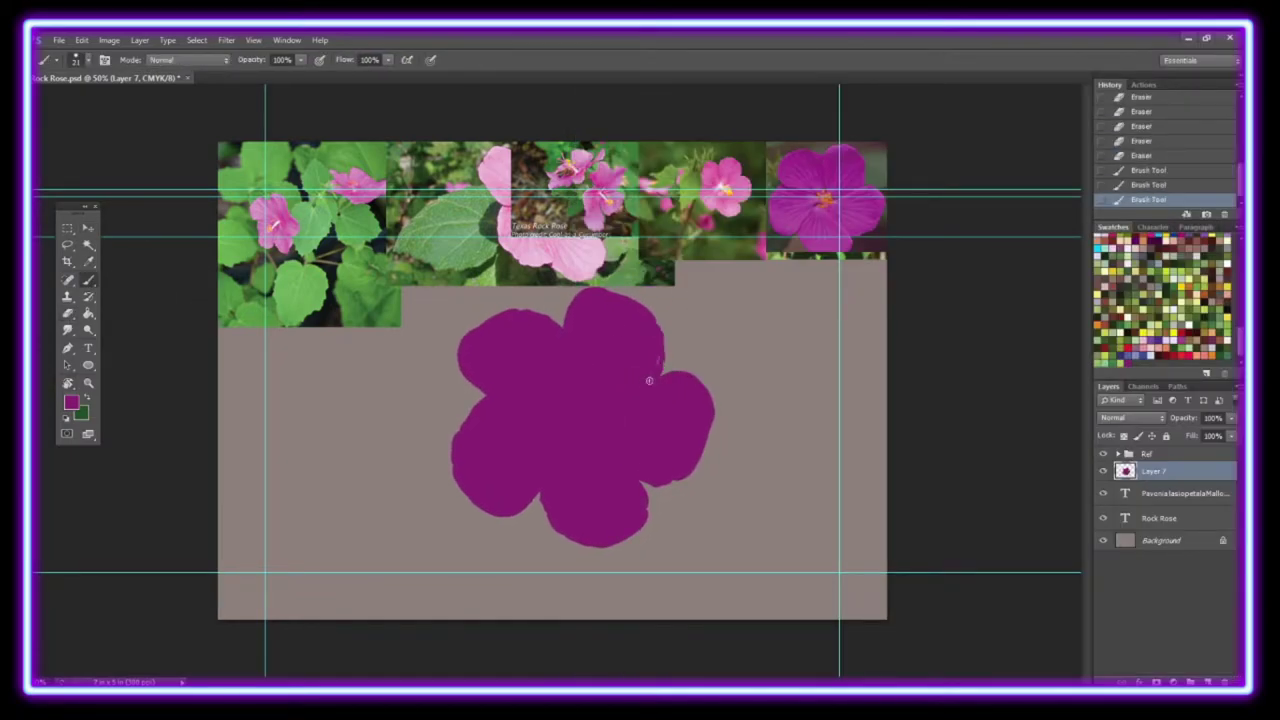
{"action": "key", "text": "e"}
{"action": "mouse_move", "coordinate": [610, 290]}
{"action": "left_mouse_down"}
{"action": "mouse_move", "coordinate": [570, 305]}
{"action": "mouse_move", "coordinate": [598, 290]}
{"action": "left_mouse_up"}
{"action": "key", "text": "r"}
{"action": "left_click_drag", "start_coordinate": [70, 390], "coordinate": [78, 305]}
{"action": "left_click", "coordinate": [68, 312]}
{"action": "left_click_drag", "start_coordinate": [528, 286], "coordinate": [503, 337]}
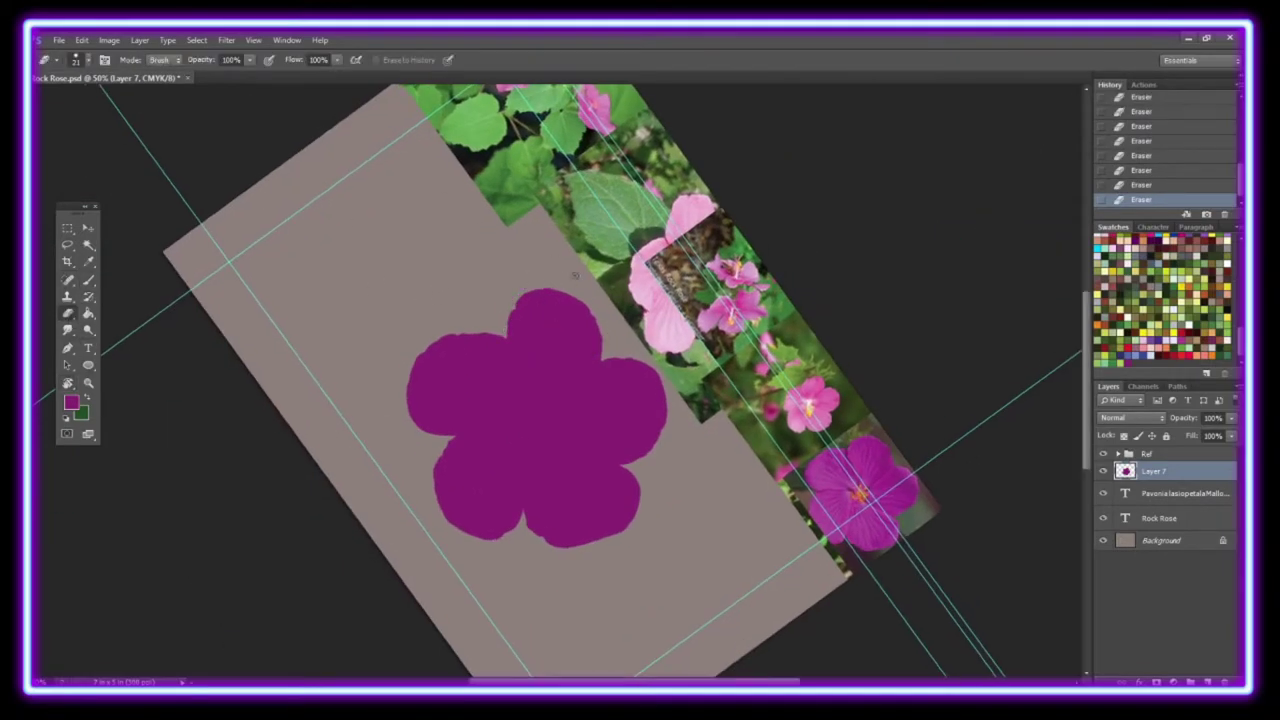
Reset the canvas rotation, apply another Liquify pass and show the reference photos.
{"action": "key", "text": "r"}
{"action": "mouse_move", "coordinate": [575, 275]}
{"action": "left_mouse_down"}
{"action": "mouse_move", "coordinate": [329, 249]}
{"action": "mouse_move", "coordinate": [580, 214]}
{"action": "left_mouse_up"}
{"action": "key", "text": "b"}
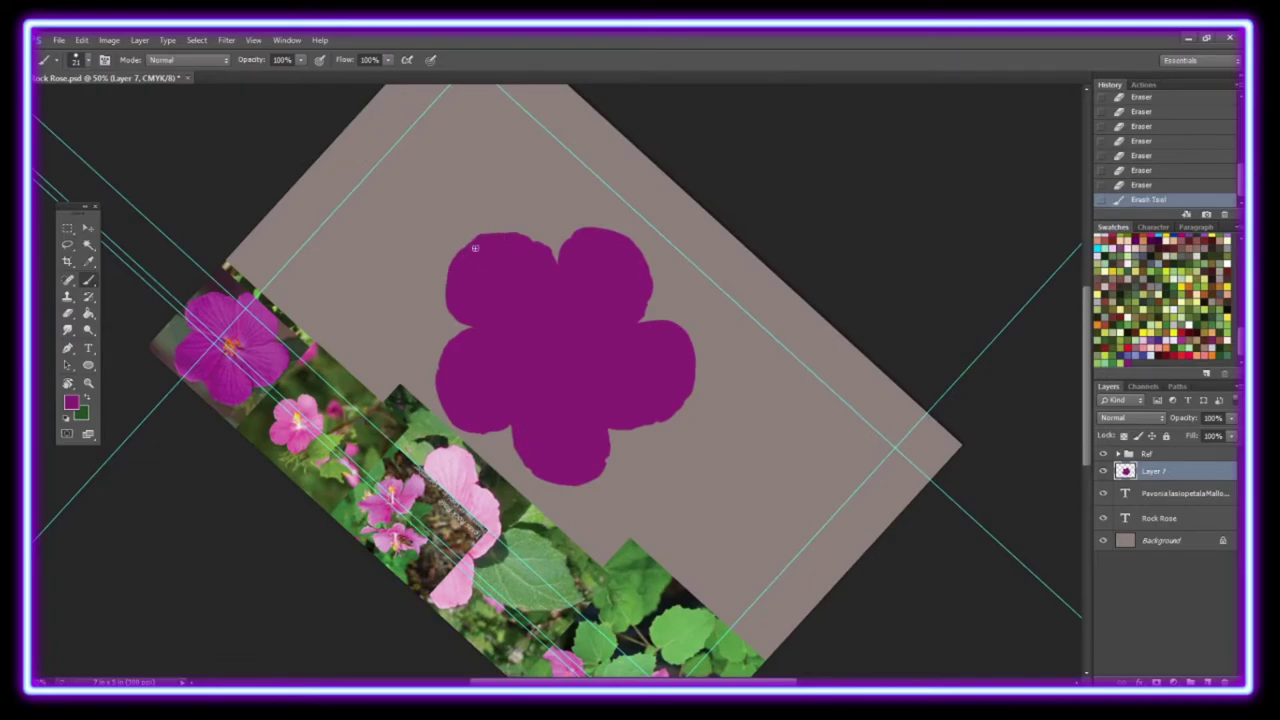
{"action": "key", "text": "r"}
{"action": "left_click", "coordinate": [197, 59]}
{"action": "key", "text": "shift+ctrl+x"}
{"action": "left_click", "coordinate": [723, 294]}
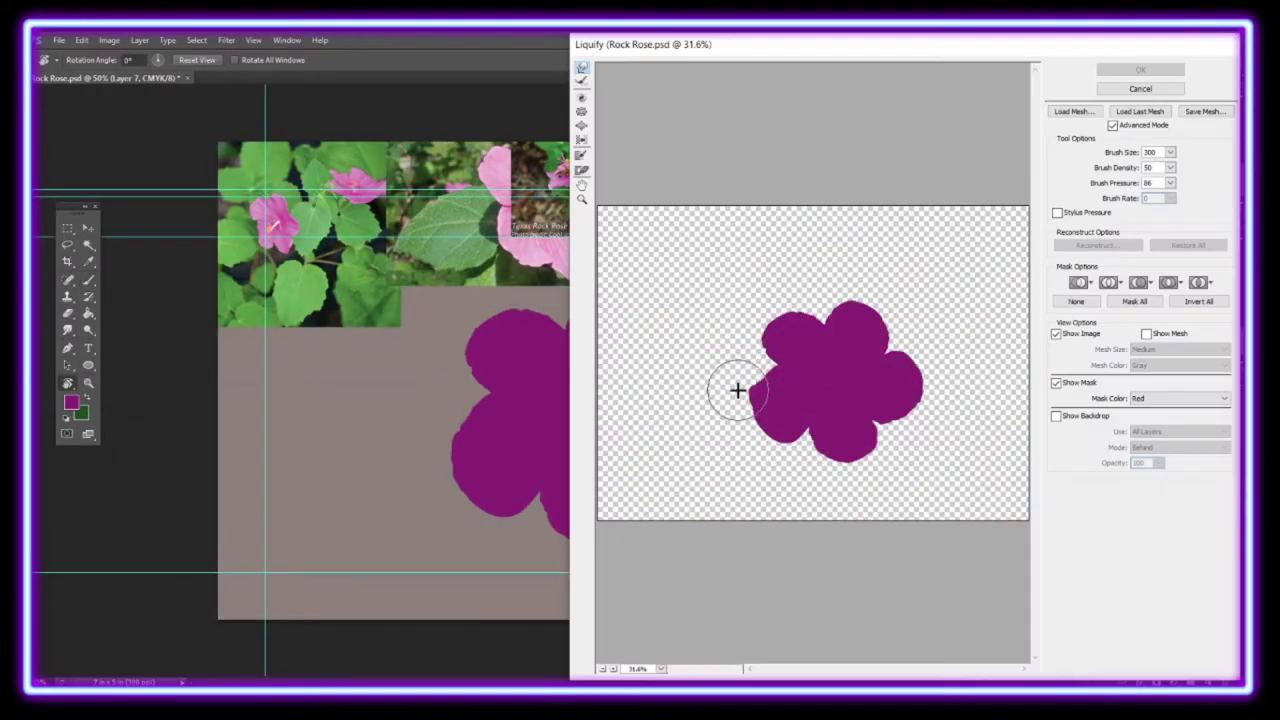
{"action": "left_click", "coordinate": [1138, 69]}
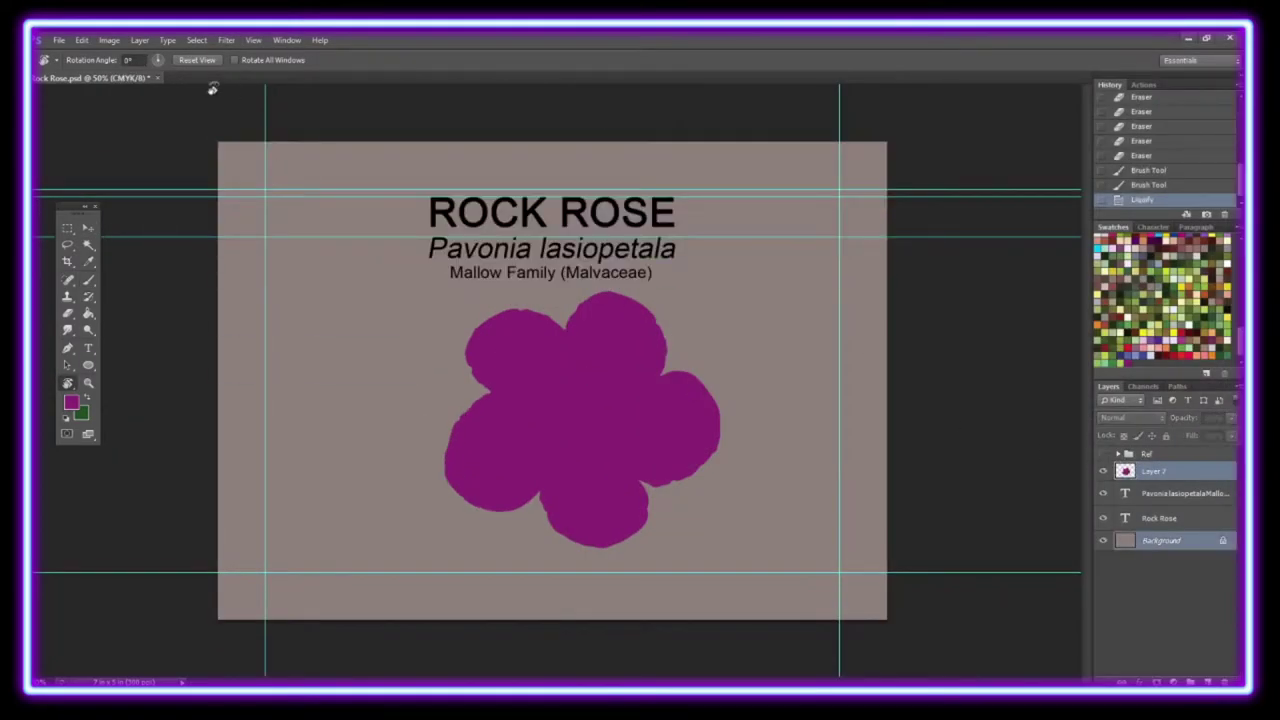
{"action": "left_click", "coordinate": [1104, 454]}
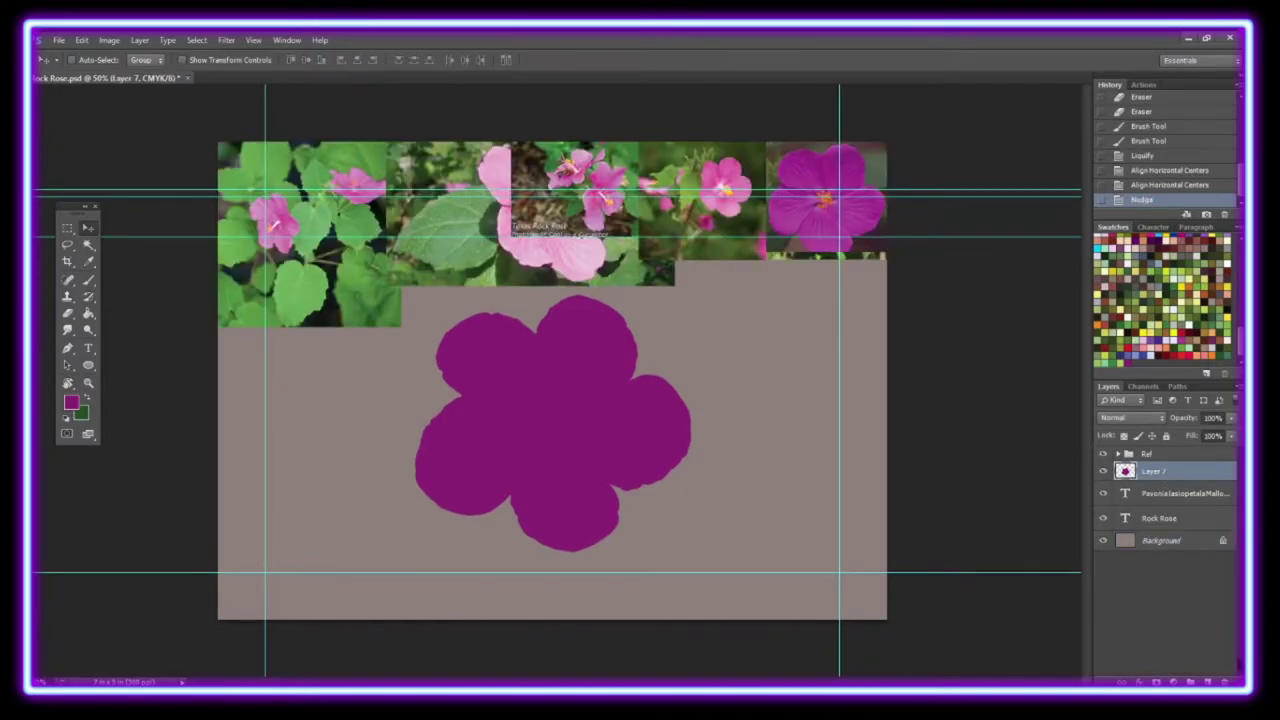
Add clipped Layer 8 and brush pink stripes across all the petals.
{"action": "key", "text": "ctrl+shift+alt+n"}
{"action": "key", "text": "ctrl+alt+g"}
{"action": "left_click", "coordinate": [81, 412]}
{"action": "left_click", "coordinate": [452, 443]}
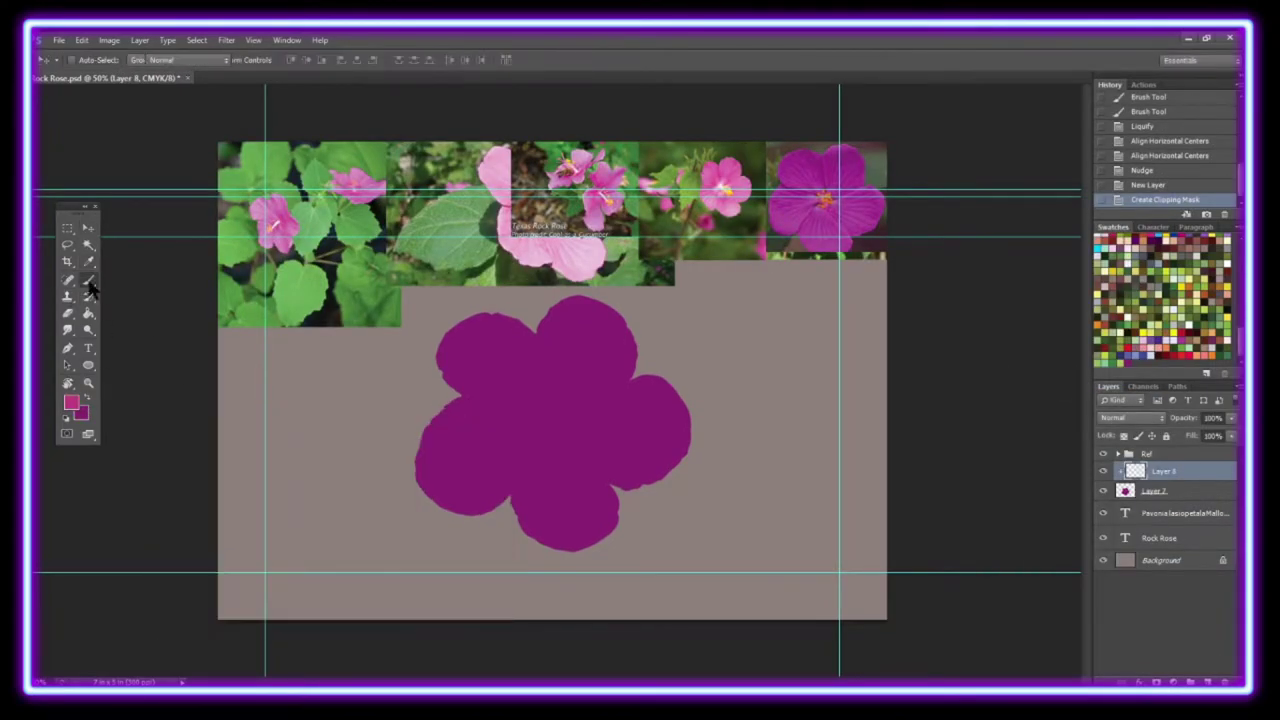
{"action": "key", "text": "x"}
{"action": "key", "text": "b"}
{"action": "left_click_drag", "start_coordinate": [640, 445], "coordinate": [585, 515]}
{"action": "mouse_move", "coordinate": [445, 362]}
{"action": "left_mouse_down"}
{"action": "mouse_move", "coordinate": [566, 420]}
{"action": "mouse_move", "coordinate": [530, 320]}
{"action": "mouse_move", "coordinate": [560, 540]}
{"action": "left_mouse_up"}
{"action": "left_click_drag", "start_coordinate": [680, 410], "coordinate": [570, 412]}
Paint light pink stripes across the petals and a stamen at the centre.
{"action": "left_click", "coordinate": [71, 402]}
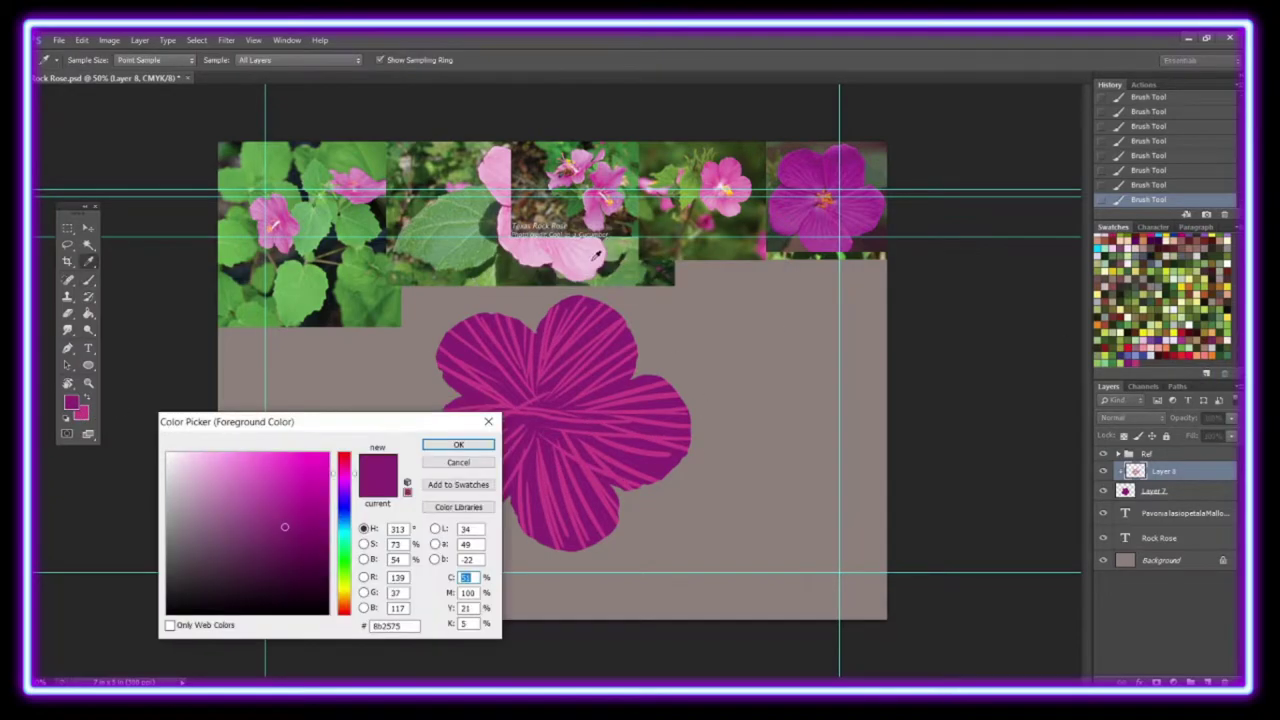
{"action": "left_click", "coordinate": [190, 430]}
{"action": "left_click", "coordinate": [457, 443]}
{"action": "mouse_move", "coordinate": [445, 360]}
{"action": "left_mouse_down"}
{"action": "mouse_move", "coordinate": [509, 301]}
{"action": "mouse_move", "coordinate": [600, 380]}
{"action": "left_mouse_up"}
{"action": "left_click_drag", "start_coordinate": [535, 460], "coordinate": [540, 540]}
{"action": "left_click_drag", "start_coordinate": [680, 400], "coordinate": [595, 440]}
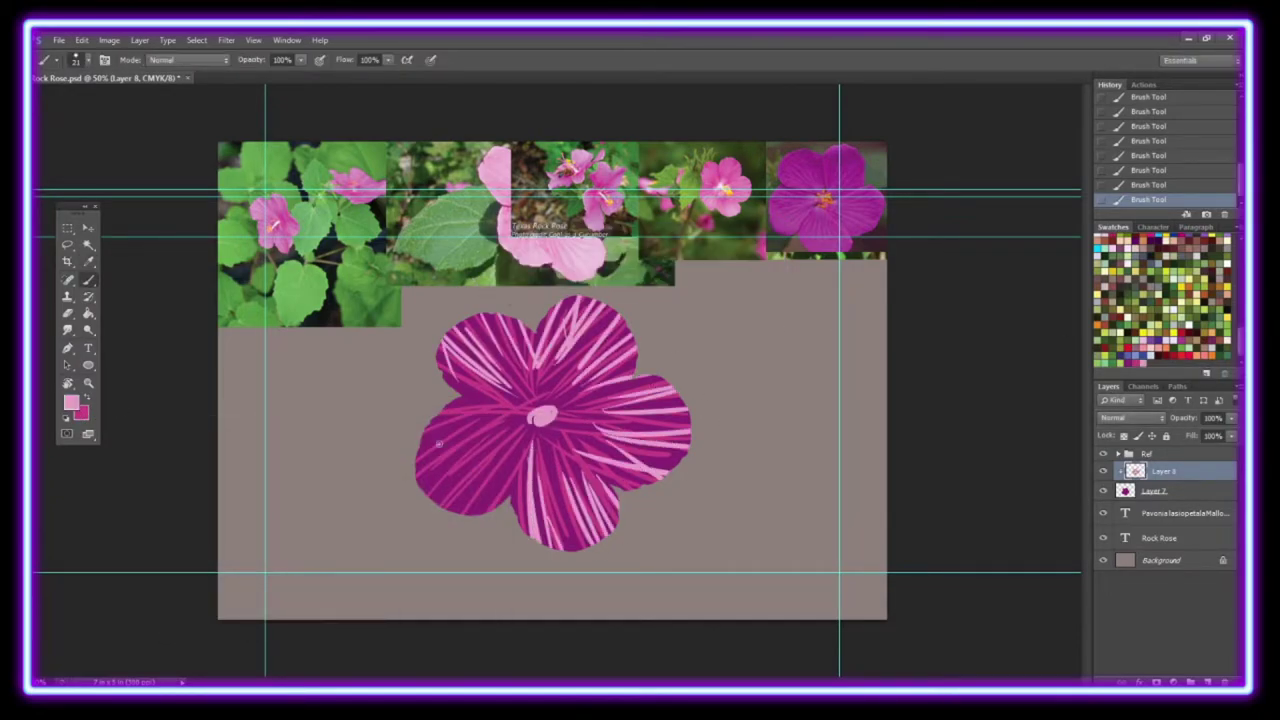
{"action": "left_click_drag", "start_coordinate": [420, 380], "coordinate": [505, 470]}
Smudge each petal's stripes toward the centre into smooth pink shading.
{"action": "left_click_drag", "start_coordinate": [420, 500], "coordinate": [525, 450]}
{"action": "left_click", "coordinate": [67, 330]}
{"action": "mouse_move", "coordinate": [530, 400]}
{"action": "left_mouse_down"}
{"action": "mouse_move", "coordinate": [450, 330]}
{"action": "mouse_move", "coordinate": [615, 320]}
{"action": "left_mouse_up"}
{"action": "mouse_move", "coordinate": [540, 425]}
{"action": "left_mouse_down"}
{"action": "mouse_move", "coordinate": [600, 315]}
{"action": "mouse_move", "coordinate": [572, 366]}
{"action": "left_mouse_up"}
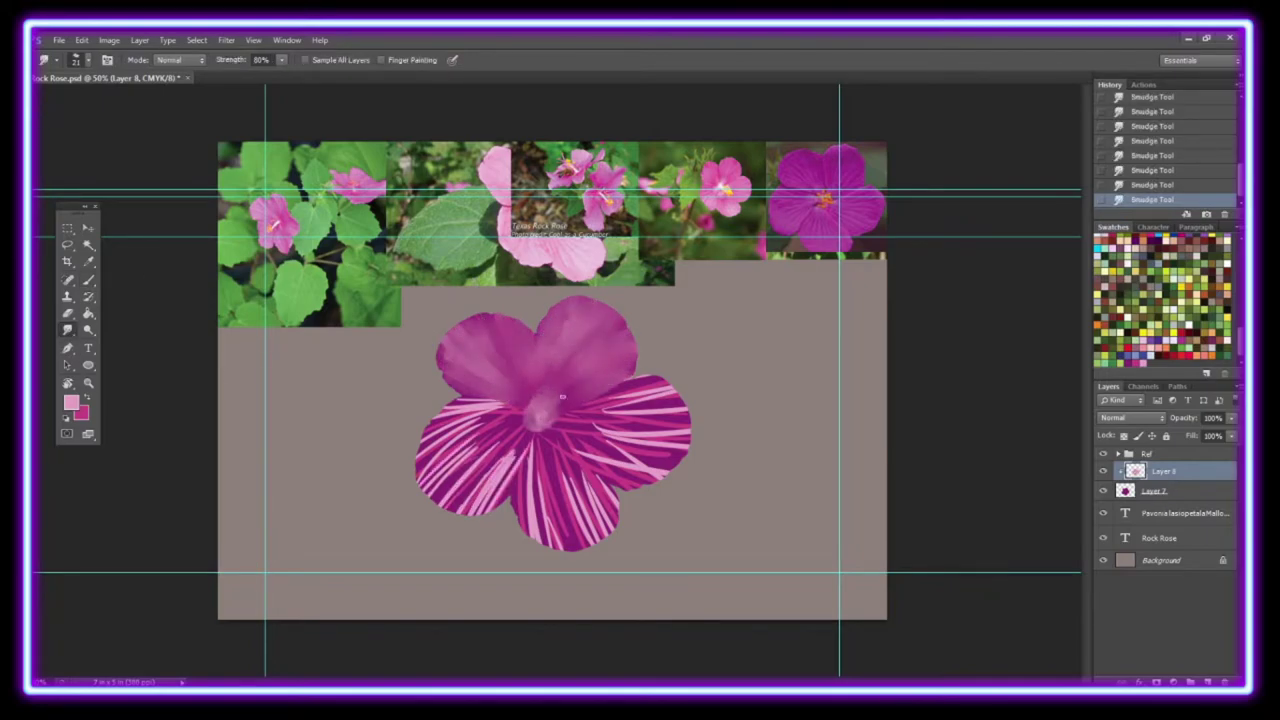
{"action": "mouse_move", "coordinate": [540, 420]}
{"action": "left_mouse_down"}
{"action": "mouse_move", "coordinate": [535, 545]}
{"action": "mouse_move", "coordinate": [605, 545]}
{"action": "left_mouse_up"}
{"action": "mouse_move", "coordinate": [500, 405]}
{"action": "left_mouse_down"}
{"action": "mouse_move", "coordinate": [422, 470]}
{"action": "mouse_move", "coordinate": [450, 510]}
{"action": "mouse_move", "coordinate": [440, 505]}
{"action": "left_mouse_up"}
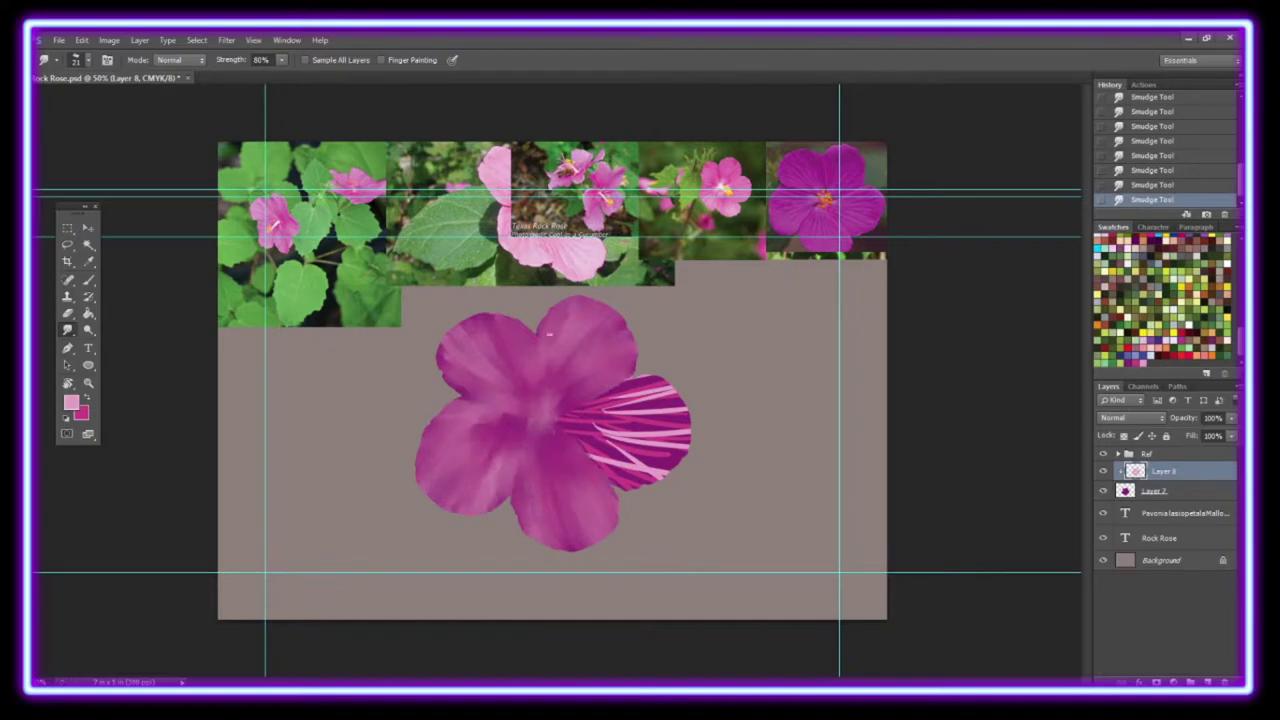
{"action": "mouse_move", "coordinate": [600, 470]}
{"action": "left_mouse_down"}
{"action": "mouse_move", "coordinate": [685, 440]}
{"action": "mouse_move", "coordinate": [480, 330]}
{"action": "left_mouse_up"}
{"action": "mouse_move", "coordinate": [560, 260]}
{"action": "left_mouse_down"}
{"action": "mouse_move", "coordinate": [605, 355]}
{"action": "mouse_move", "coordinate": [645, 290]}
{"action": "left_mouse_up"}
Straighten the canvas view and add clipped Layer 9 above the texture.
{"action": "key", "text": "r"}
{"action": "left_click", "coordinate": [205, 60]}
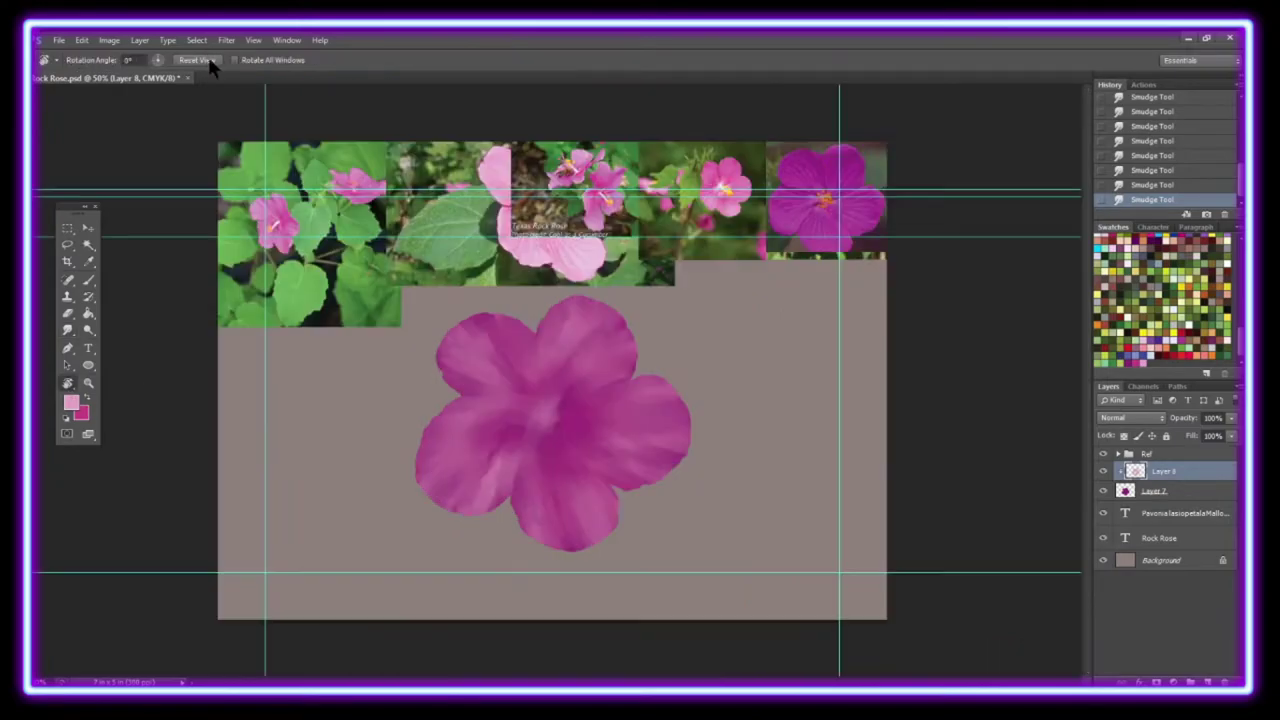
{"action": "left_click", "coordinate": [1208, 681]}
{"action": "key", "text": "ctrl+alt+g"}
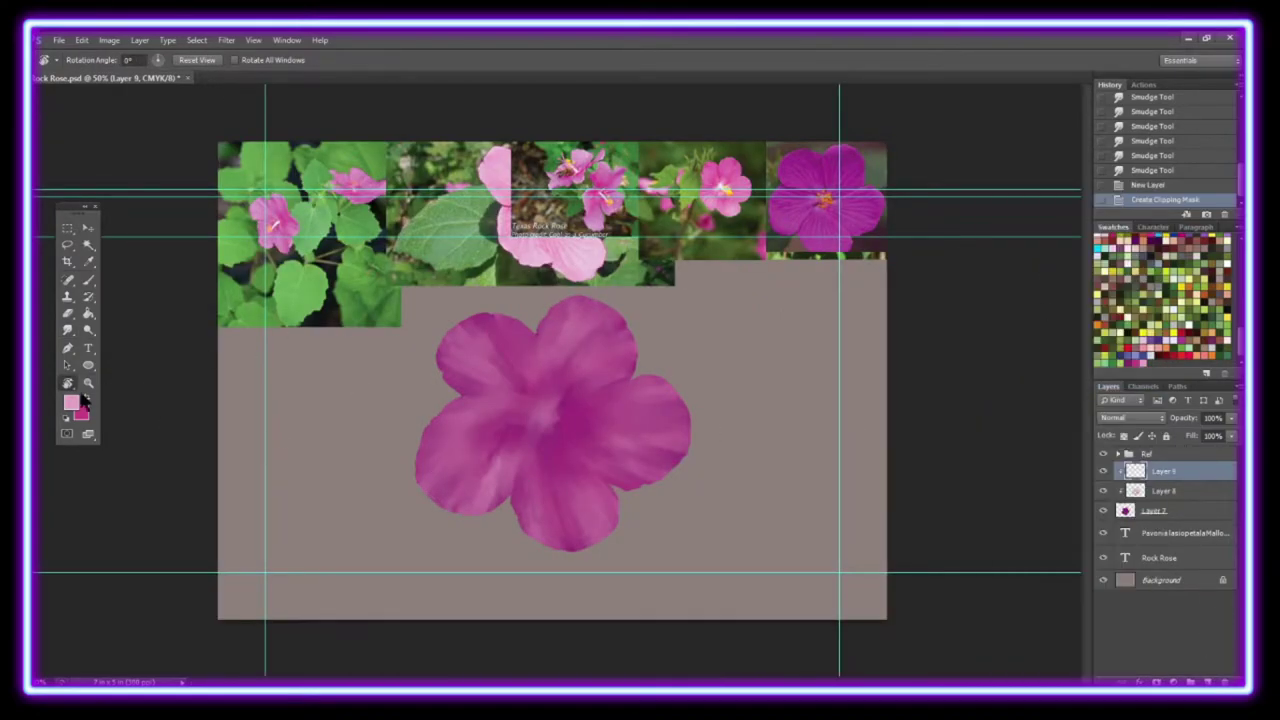
Lighten the top, right, left and lower petals with pink gradients in Soft Light mode.
{"action": "left_click", "coordinate": [71, 402]}
{"action": "left_click", "coordinate": [454, 443]}
{"action": "key", "text": "g"}
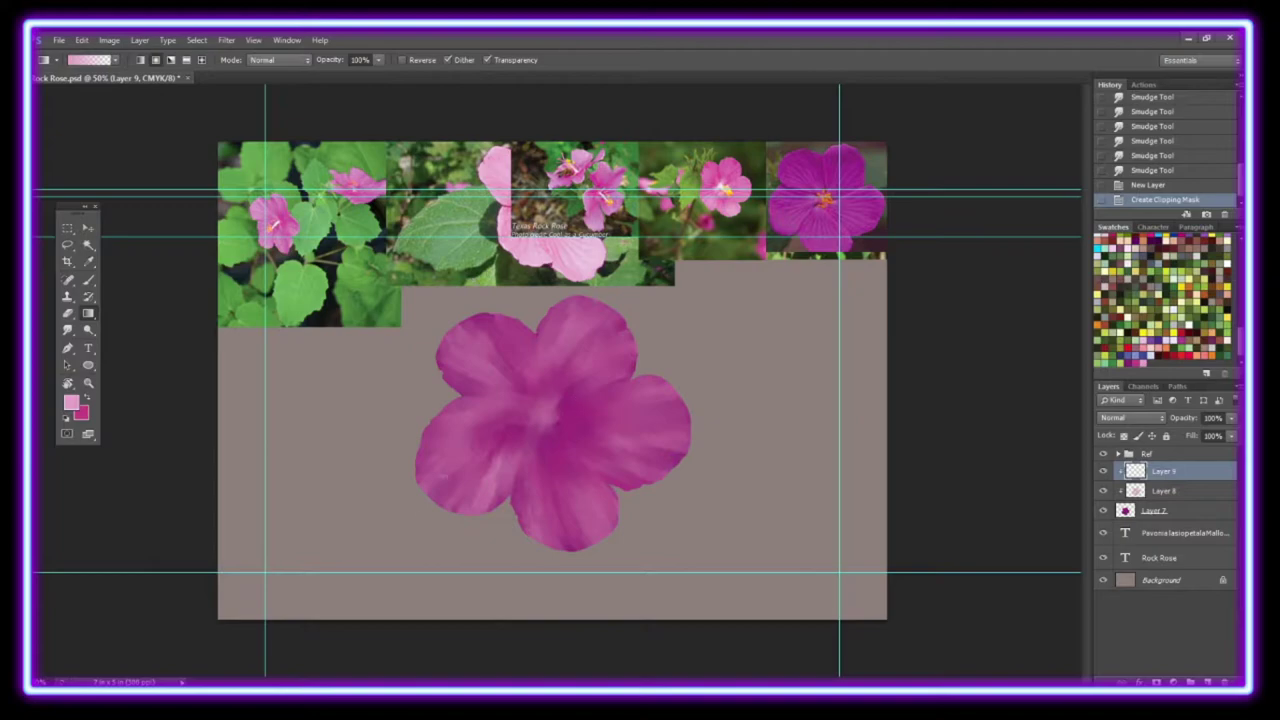
{"action": "left_click_drag", "start_coordinate": [540, 300], "coordinate": [540, 360]}
{"action": "left_click_drag", "start_coordinate": [690, 430], "coordinate": [640, 420]}
{"action": "left_click_drag", "start_coordinate": [420, 430], "coordinate": [470, 420]}
{"action": "left_click_drag", "start_coordinate": [570, 550], "coordinate": [553, 498]}
{"action": "left_click", "coordinate": [1131, 417]}
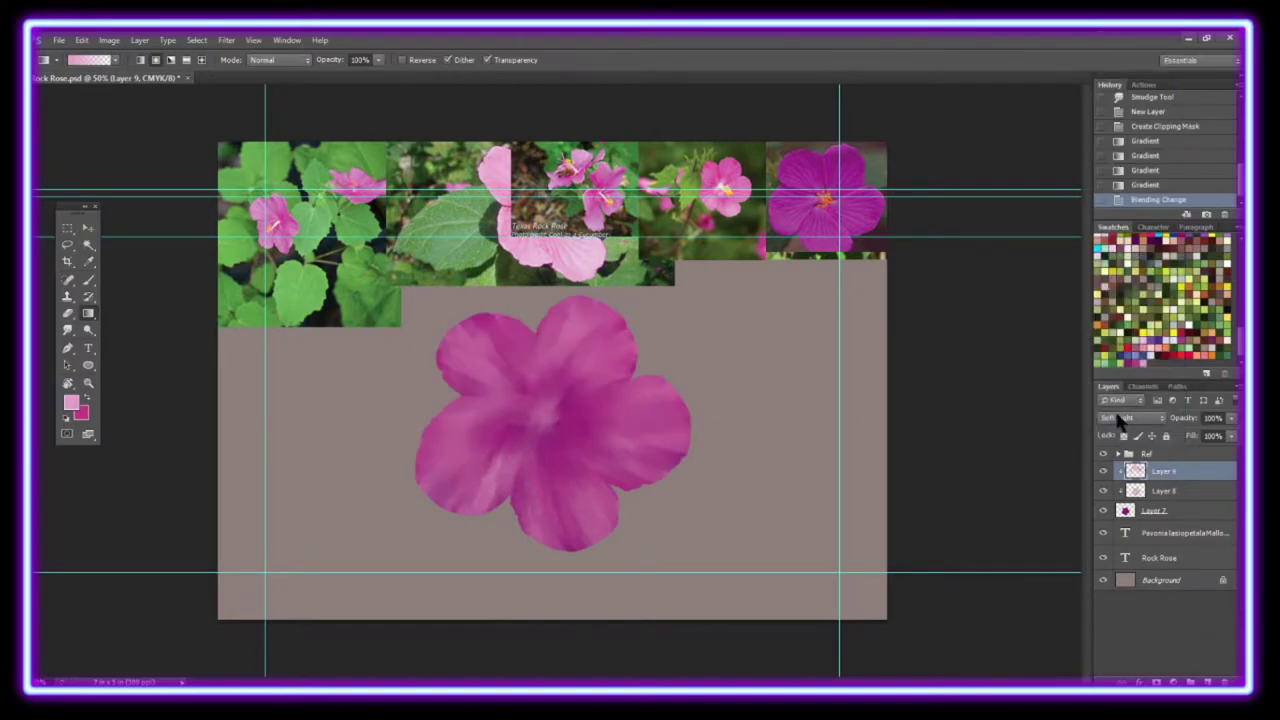
On a new clipped layer, darken the lower petals with gradients at reduced opacity.
{"action": "left_click", "coordinate": [1208, 681]}
{"action": "key", "text": "ctrl+alt+g"}
{"action": "left_click_drag", "start_coordinate": [440, 500], "coordinate": [480, 460]}
{"action": "left_click_drag", "start_coordinate": [650, 530], "coordinate": [610, 480]}
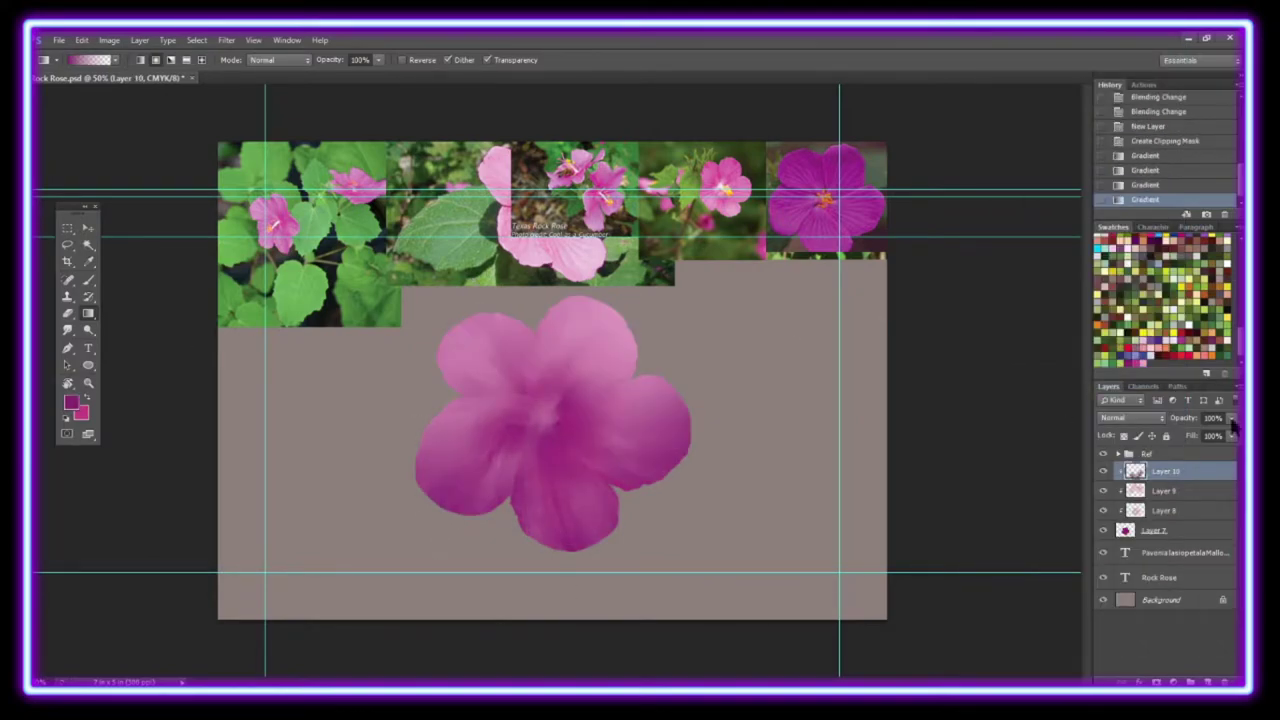
{"action": "left_click", "coordinate": [1131, 417]}
{"action": "left_click", "coordinate": [1140, 300]}
{"action": "left_click_drag", "start_coordinate": [1185, 417], "coordinate": [1165, 417]}
Add clipped Layer 11, sample a reference pink, save it as a swatch, and fit the canvas.
{"action": "left_click", "coordinate": [1208, 681]}
{"action": "key", "text": "ctrl+alt+g"}
{"action": "key", "text": "ctrl+plus"}
{"action": "key", "text": "ctrl+plus"}
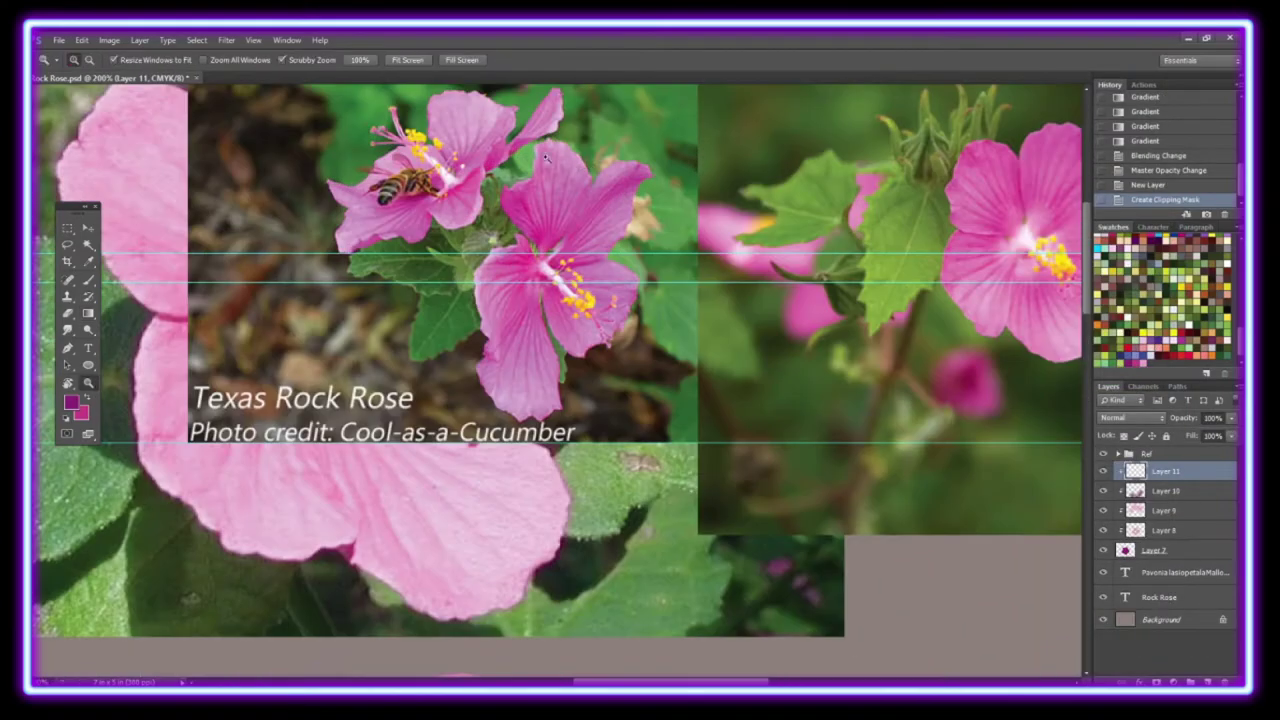
{"action": "right_click", "coordinate": [88, 261]}
{"action": "left_click", "coordinate": [130, 262]}
{"action": "left_click", "coordinate": [1205, 376]}
{"action": "left_click", "coordinate": [752, 260]}
{"action": "key", "text": "z"}
{"action": "key", "text": "ctrl+0"}
{"action": "right_click", "coordinate": [88, 279]}
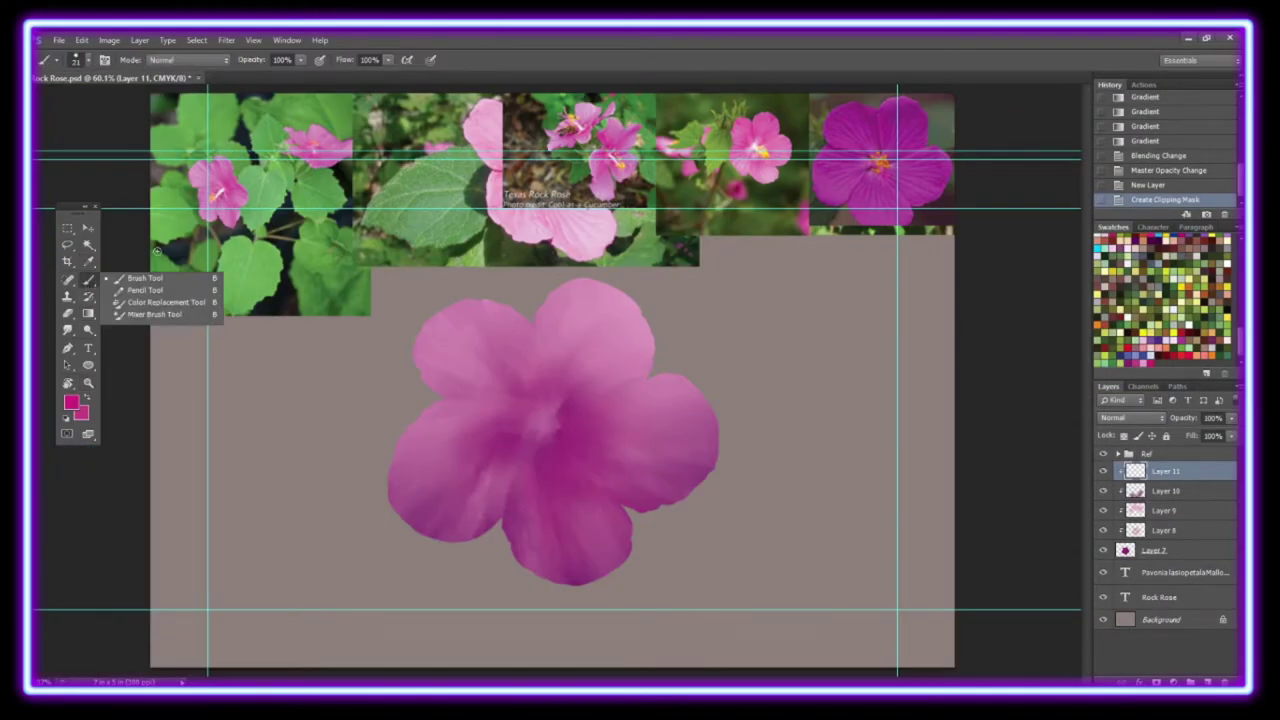
Paint thin 10 px dark pink veins across the petals, rotating the view, then reset it upright.
{"action": "left_click", "coordinate": [88, 60]}
{"action": "mouse_move", "coordinate": [520, 380]}
{"action": "left_mouse_down"}
{"action": "mouse_move", "coordinate": [425, 335]}
{"action": "mouse_move", "coordinate": [465, 305]}
{"action": "mouse_move", "coordinate": [515, 320]}
{"action": "mouse_move", "coordinate": [470, 340]}
{"action": "left_mouse_up"}
{"action": "left_click_drag", "start_coordinate": [531, 400], "coordinate": [500, 310]}
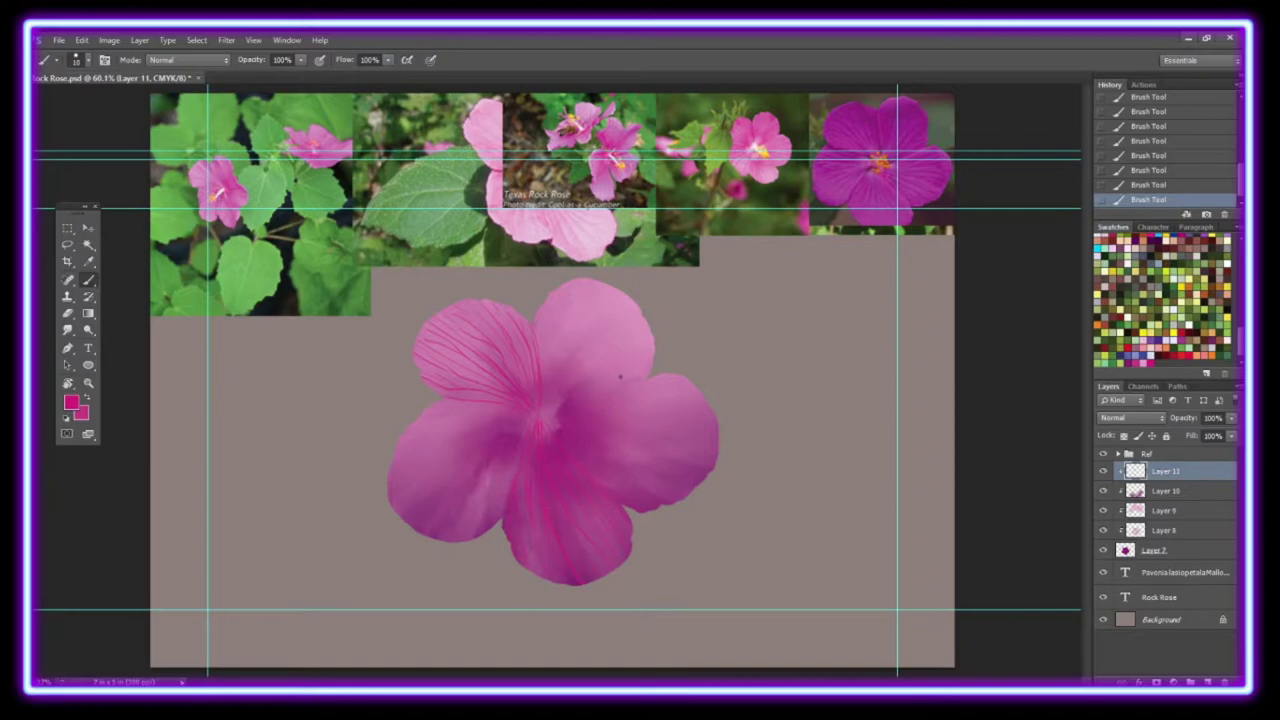
{"action": "left_click_drag", "start_coordinate": [567, 370], "coordinate": [609, 609]}
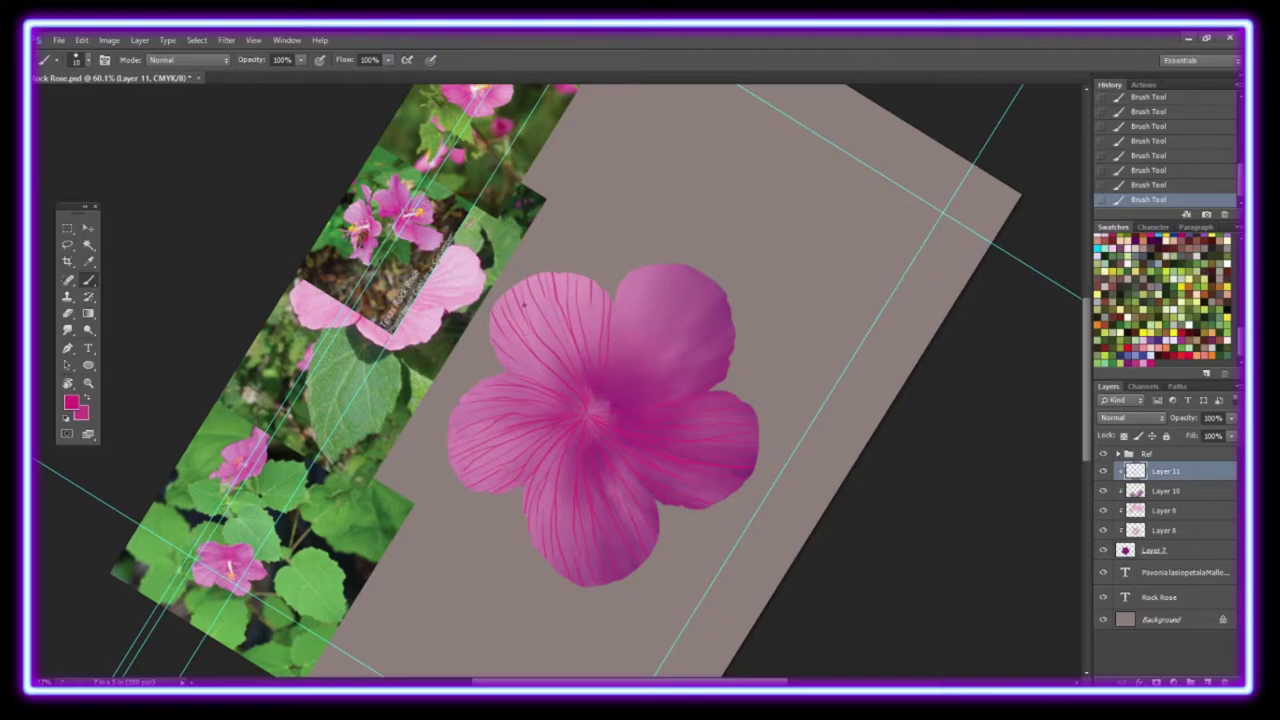
{"action": "key", "text": "r"}
{"action": "left_click_drag", "start_coordinate": [560, 272], "coordinate": [811, 434]}
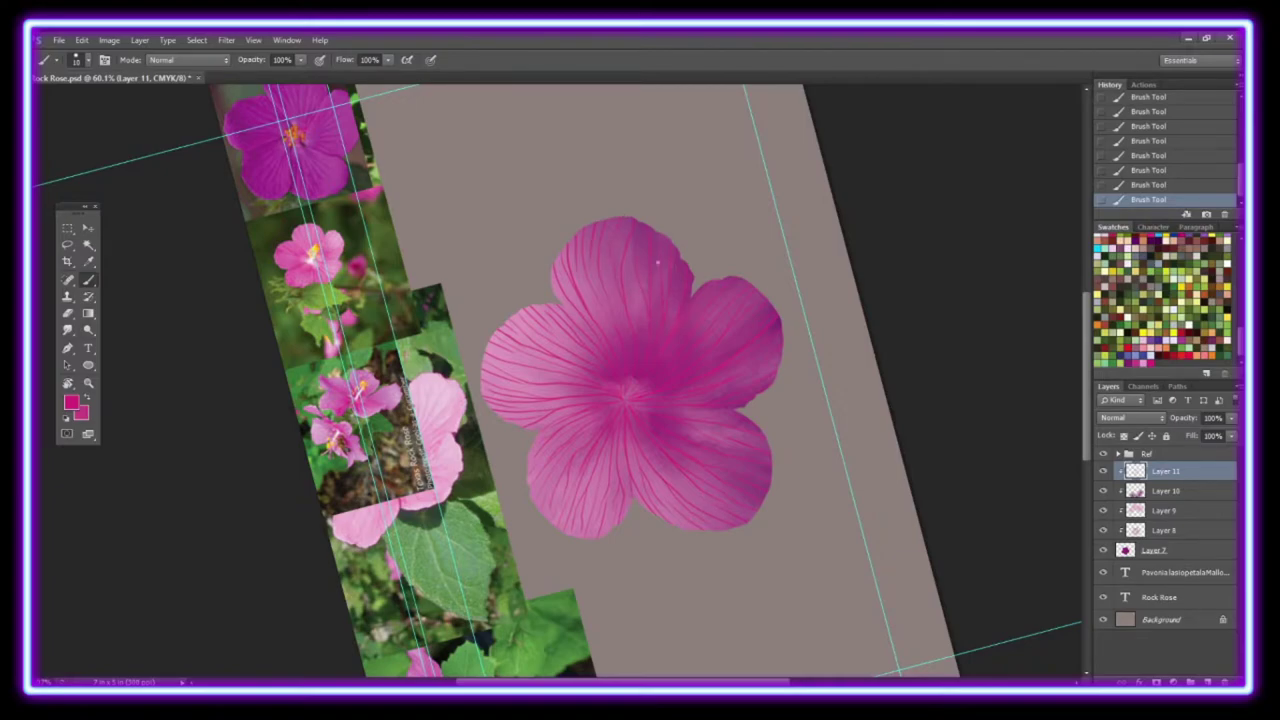
{"action": "key", "text": "r"}
{"action": "key", "text": "Escape"}
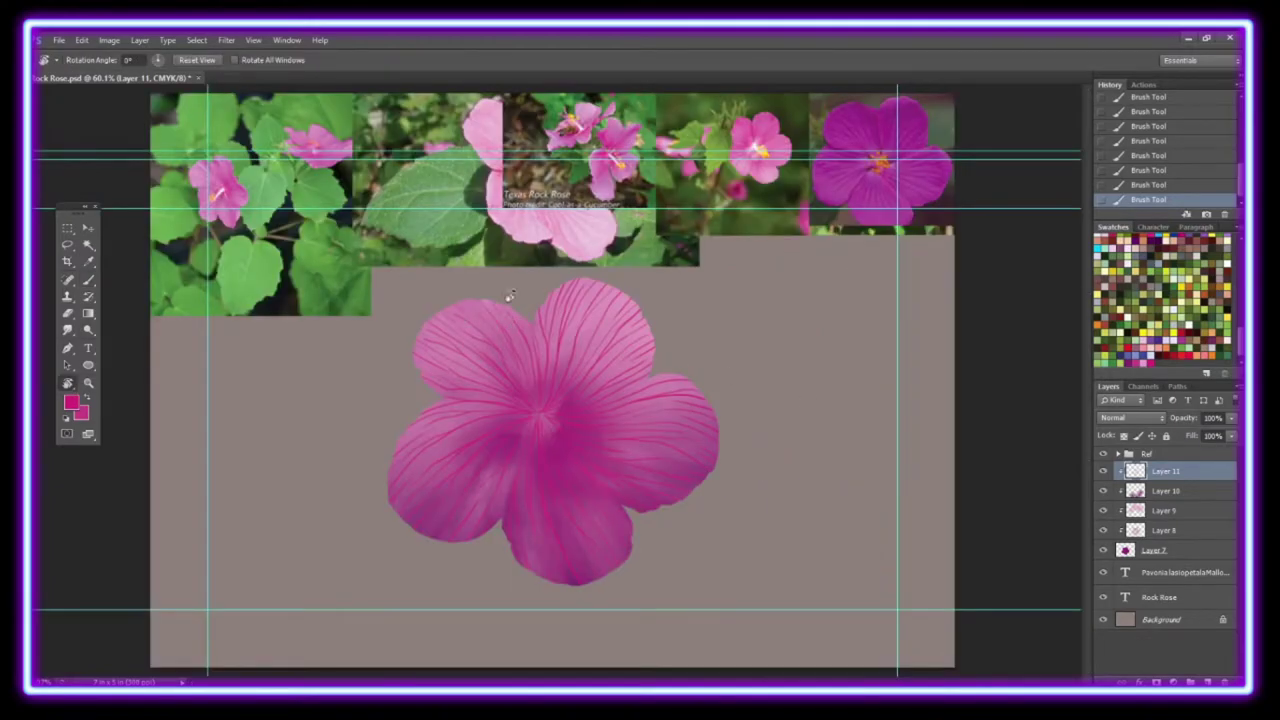
Blur the veins and add a Pillow Emboss bevel: pink highlights, purple Normal shadows at 100%.
{"action": "key", "text": "ctrl+alt+f"}
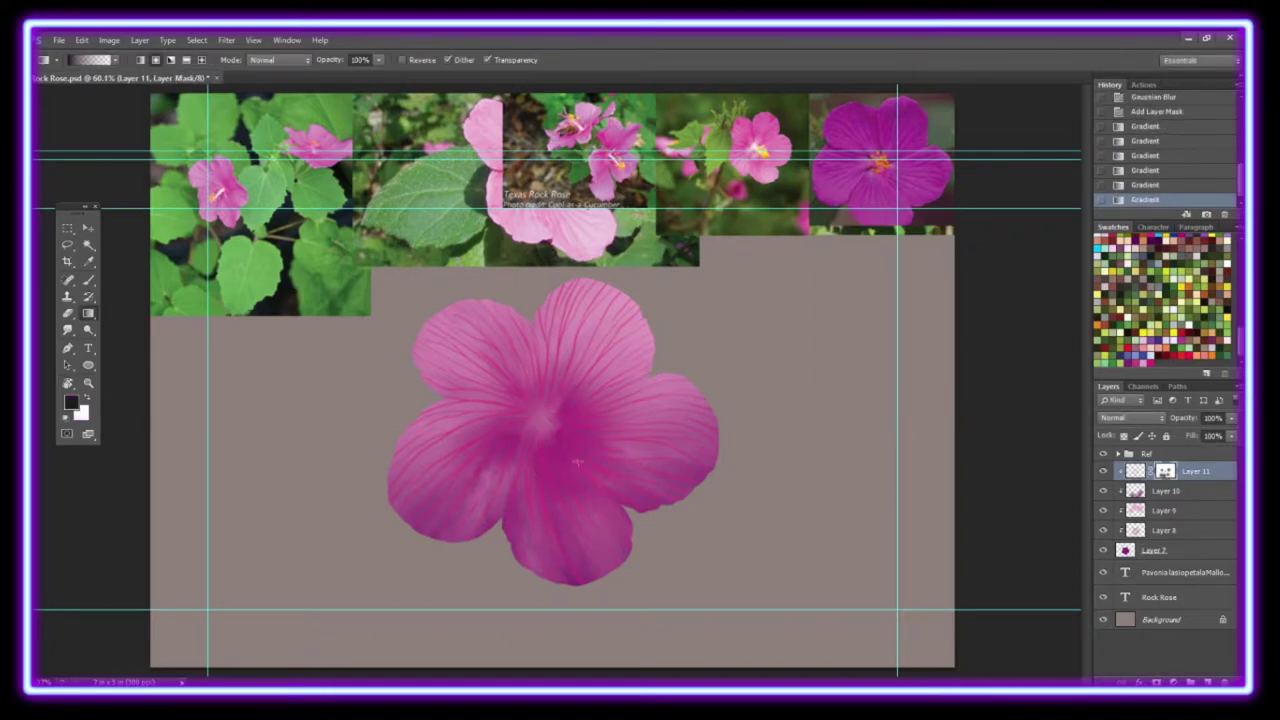
{"action": "double_click", "coordinate": [1196, 474]}
{"action": "left_click", "coordinate": [750, 231]}
{"action": "left_click", "coordinate": [953, 228]}
{"action": "left_click", "coordinate": [987, 400]}
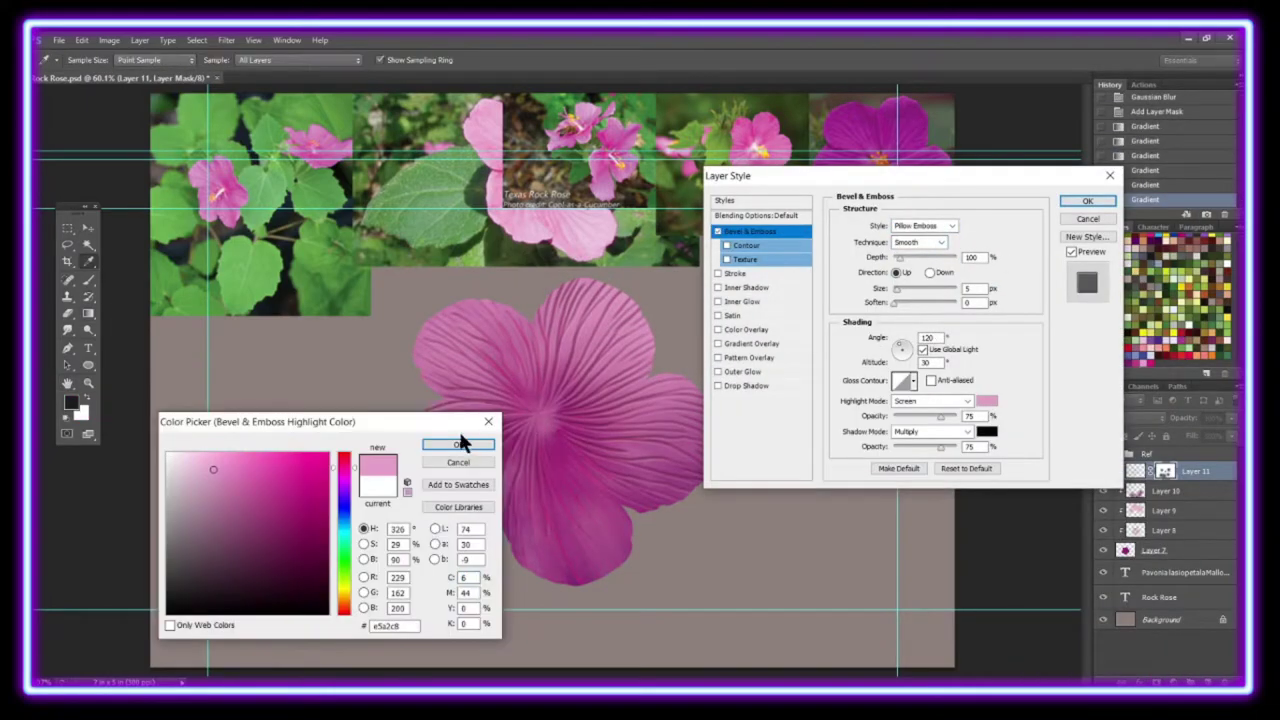
{"action": "left_click", "coordinate": [457, 443]}
{"action": "left_click", "coordinate": [987, 431]}
{"action": "left_click", "coordinate": [457, 443]}
{"action": "left_click", "coordinate": [930, 431]}
{"action": "left_click", "coordinate": [909, 437]}
{"action": "key", "text": "Tab"}
{"action": "type", "text": "100"}
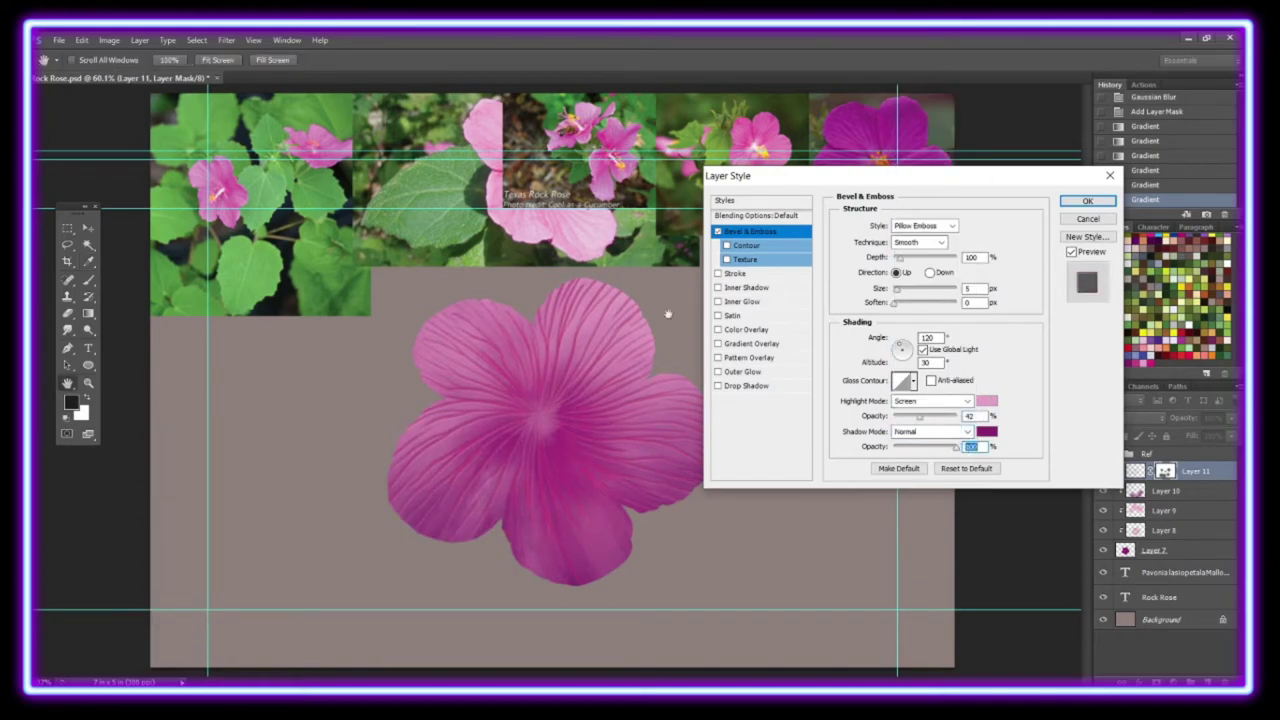
{"action": "left_click", "coordinate": [1087, 201]}
Paint small pink texture squiggles across the petals.
{"action": "left_click_drag", "start_coordinate": [418, 350], "coordinate": [470, 305]}
{"action": "left_click_drag", "start_coordinate": [580, 295], "coordinate": [615, 285]}
{"action": "left_click_drag", "start_coordinate": [412, 425], "coordinate": [455, 395]}
{"action": "left_click_drag", "start_coordinate": [450, 530], "coordinate": [488, 510]}
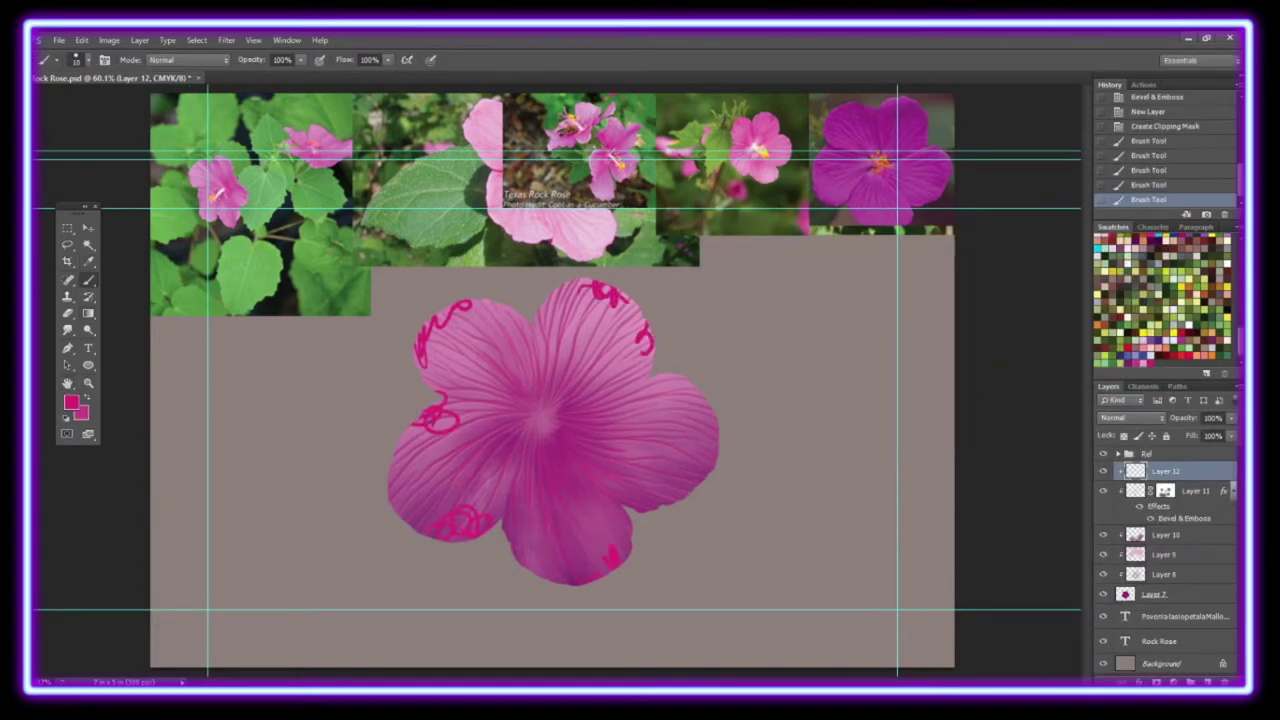
{"action": "left_click_drag", "start_coordinate": [670, 400], "coordinate": [705, 380]}
Smudge the squiggles into the upper, right and upper-left petals.
{"action": "key", "text": "r"}
{"action": "left_click_drag", "start_coordinate": [418, 355], "coordinate": [530, 330]}
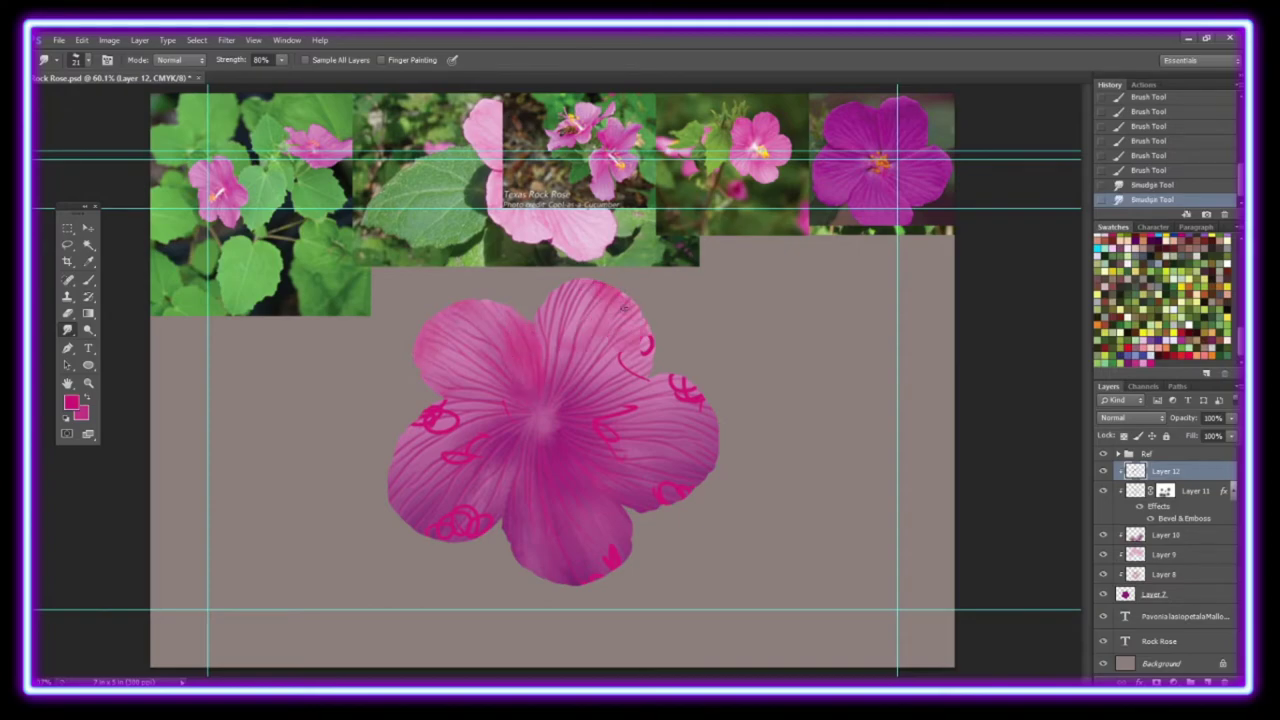
{"action": "mouse_move", "coordinate": [590, 290]}
{"action": "left_mouse_down"}
{"action": "mouse_move", "coordinate": [645, 370]}
{"action": "mouse_move", "coordinate": [704, 382]}
{"action": "left_mouse_up"}
{"action": "left_click_drag", "start_coordinate": [414, 428], "coordinate": [456, 404]}
{"action": "left_click_drag", "start_coordinate": [440, 432], "coordinate": [458, 418]}
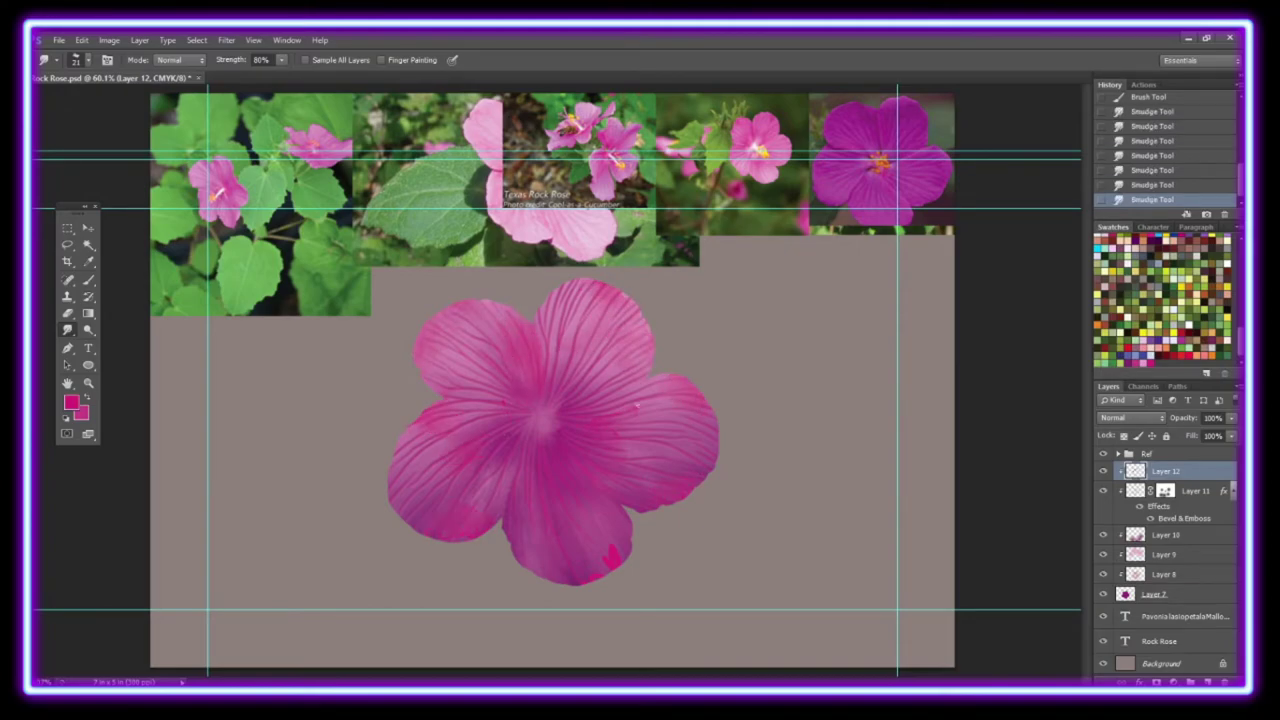
Readjust the veins layer's emboss settings and add a new layer for petal creases.
{"action": "double_click", "coordinate": [1184, 518]}
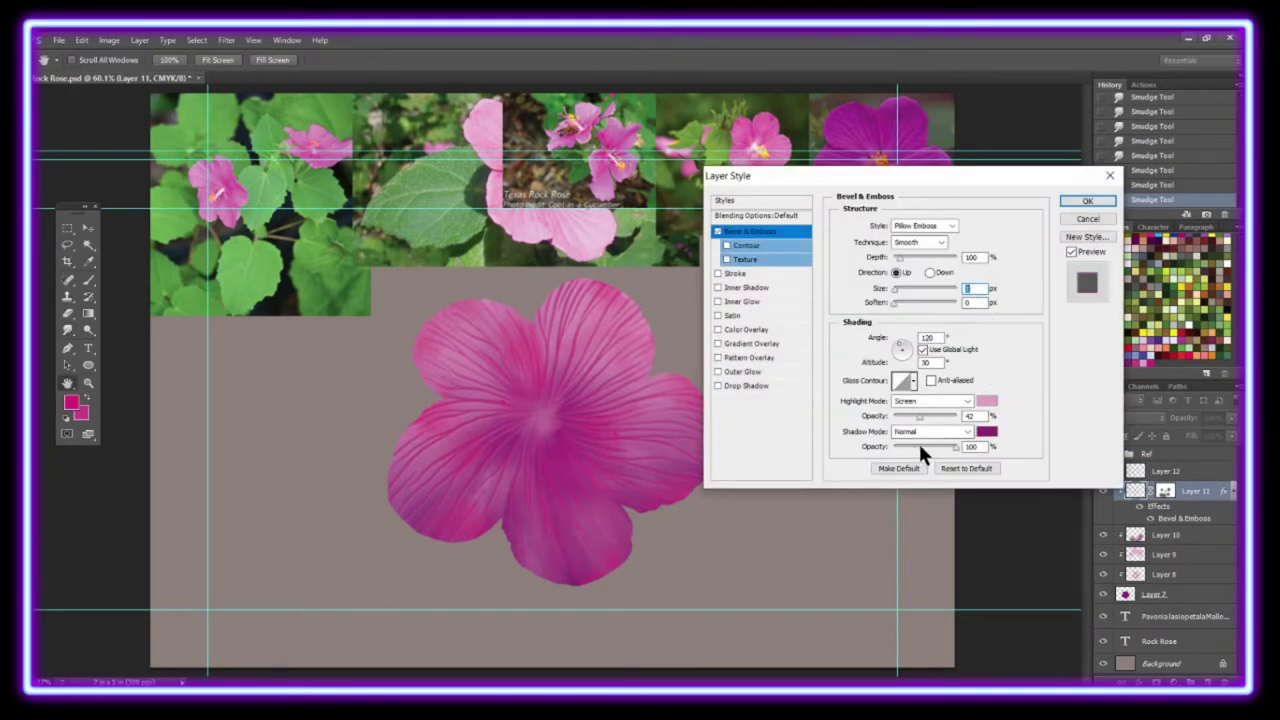
{"action": "left_click", "coordinate": [1087, 201]}
{"action": "key", "text": "ctrl+shift+alt+n"}
Above Layer 12, paint 23 px dark pink creases between the petals and smudge them in.
{"action": "key", "text": "ctrl+bracketright"}
{"action": "key", "text": "b"}
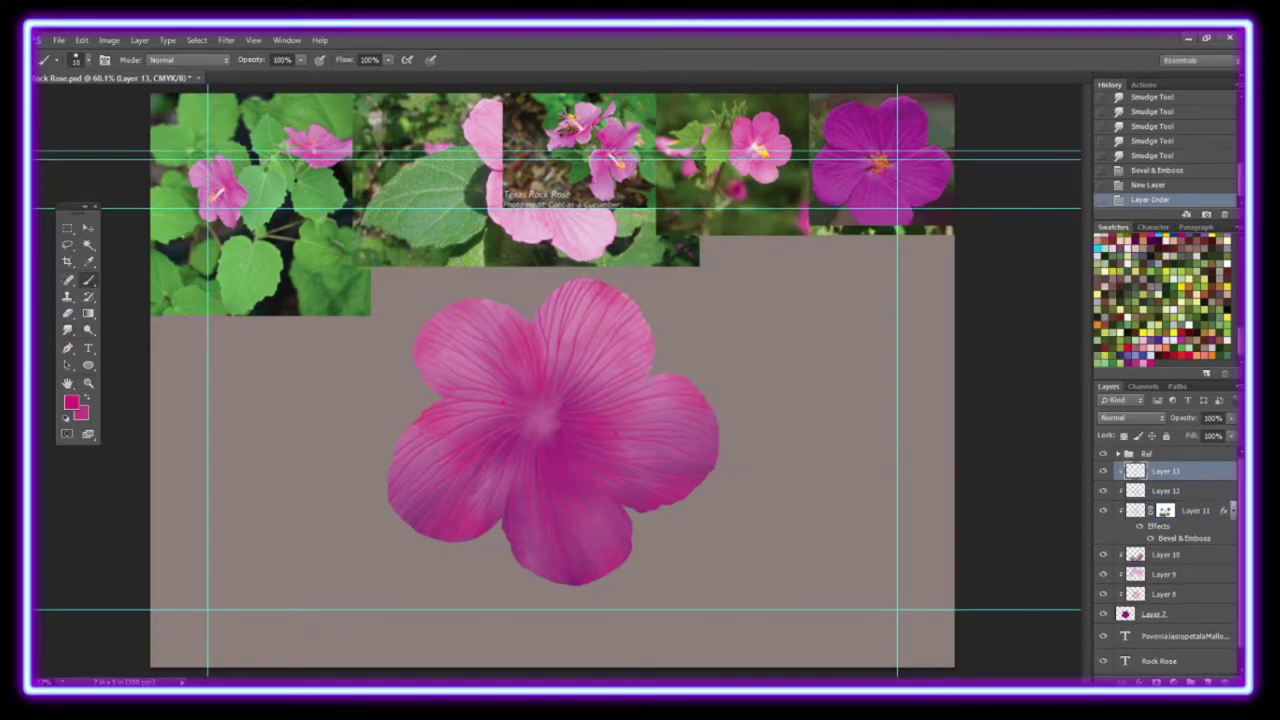
{"action": "left_click", "coordinate": [84, 60]}
{"action": "left_click_drag", "start_coordinate": [444, 398], "coordinate": [537, 390]}
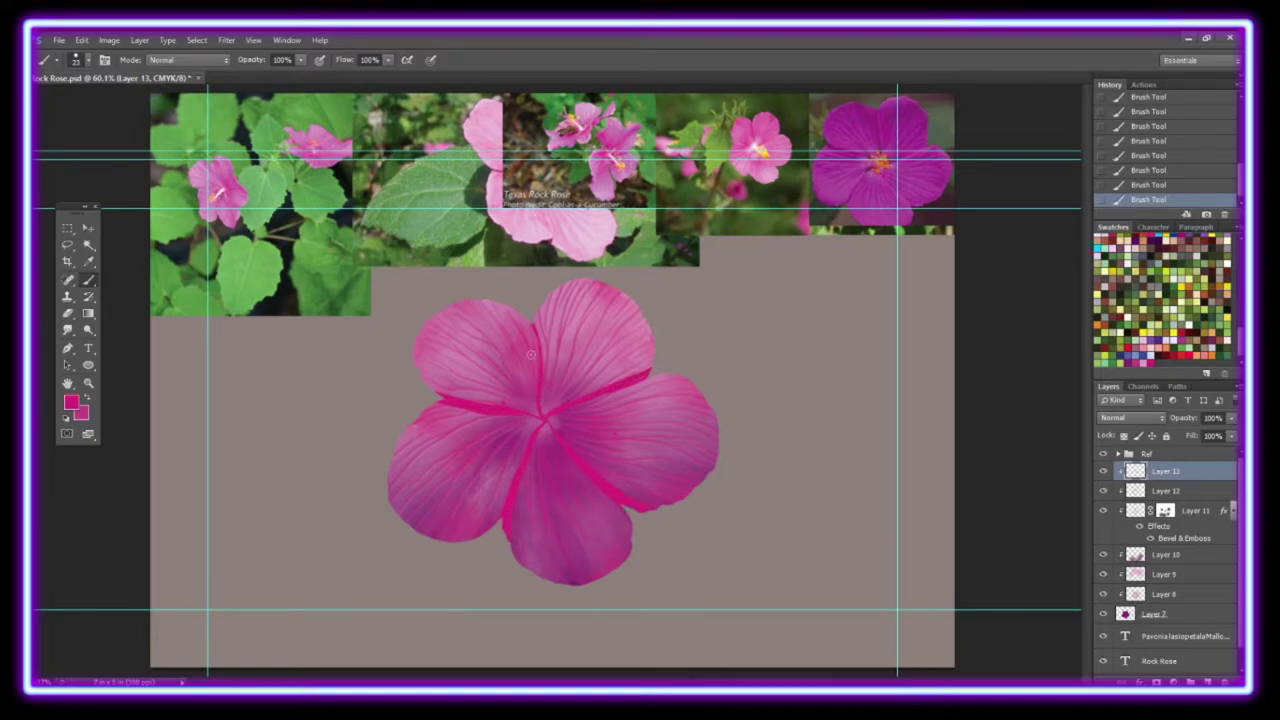
{"action": "key", "text": "r"}
{"action": "left_click_drag", "start_coordinate": [487, 415], "coordinate": [623, 493]}
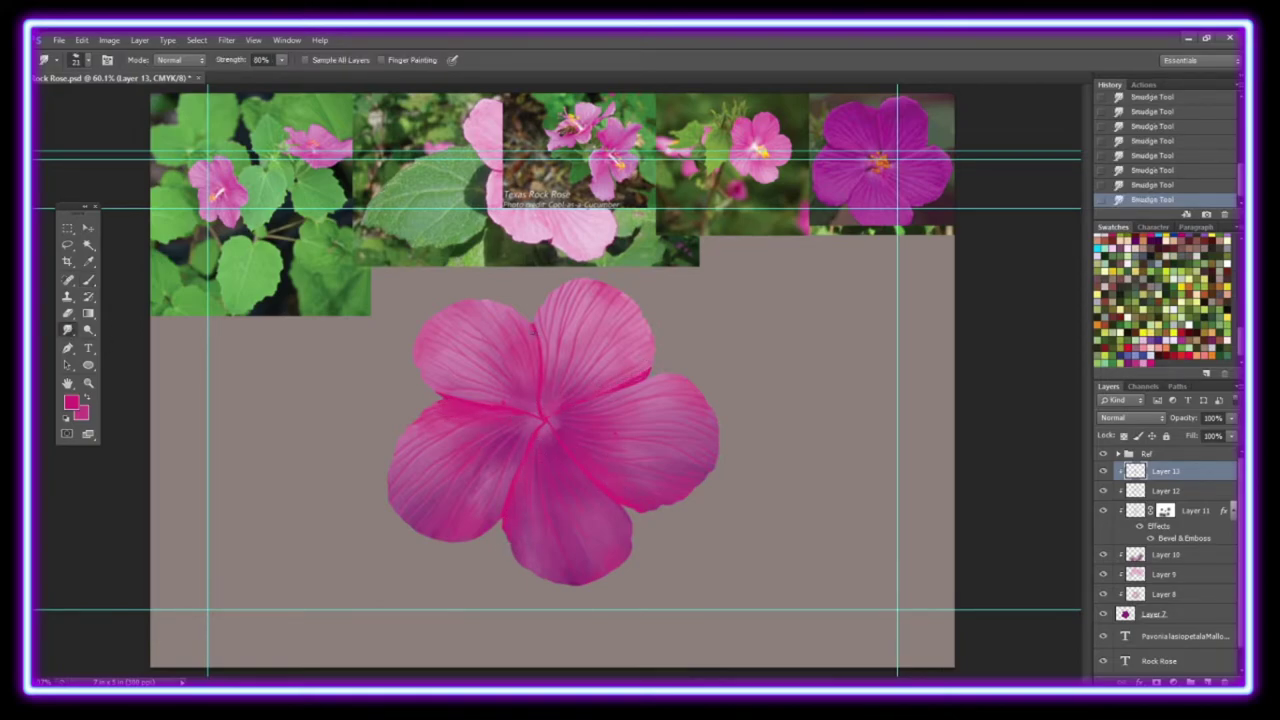
Set Layer 13 to Multiply and dab light pink highlights on a new layer.
{"action": "key", "text": "shift+alt+m"}
{"action": "key", "text": "ctrl+shift+alt+n"}
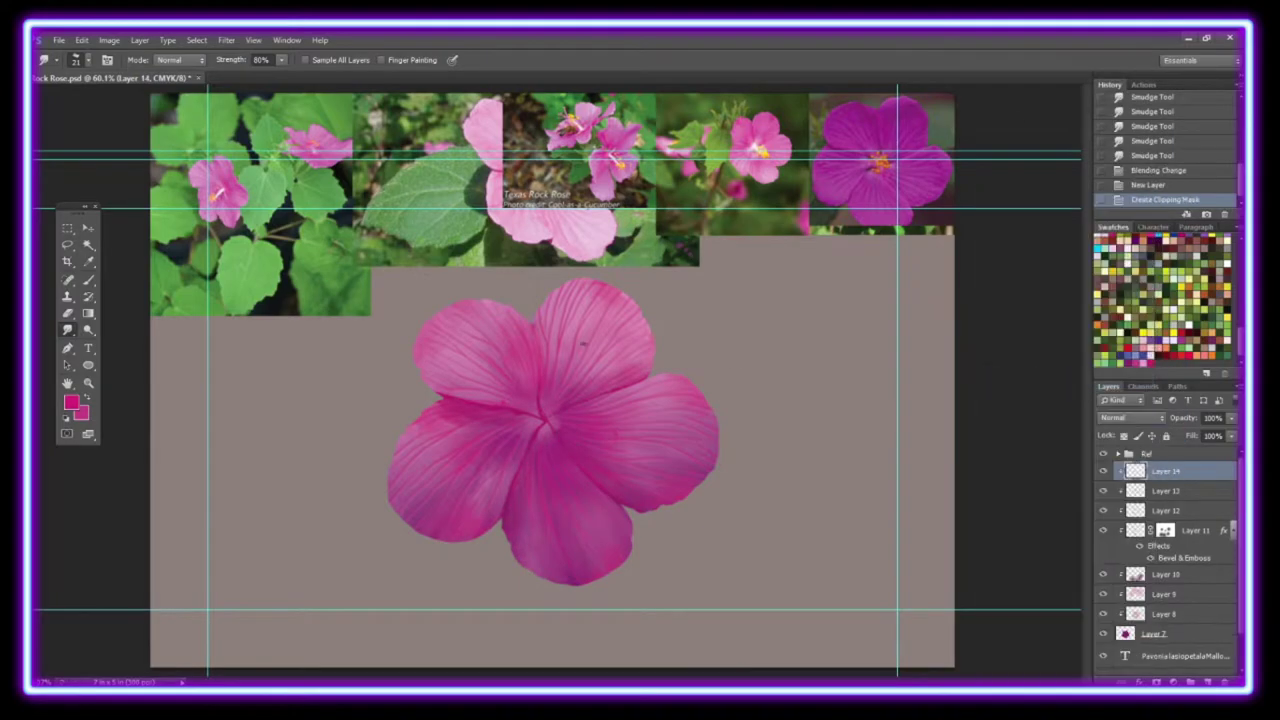
{"action": "key", "text": "b"}
{"action": "left_click_drag", "start_coordinate": [525, 515], "coordinate": [610, 545]}
{"action": "left_click_drag", "start_coordinate": [400, 475], "coordinate": [440, 470]}
{"action": "left_click_drag", "start_coordinate": [550, 290], "coordinate": [640, 345]}
{"action": "left_click_drag", "start_coordinate": [450, 320], "coordinate": [520, 310]}
{"action": "left_click_drag", "start_coordinate": [620, 390], "coordinate": [680, 428]}
{"action": "left_click_drag", "start_coordinate": [615, 455], "coordinate": [652, 462]}
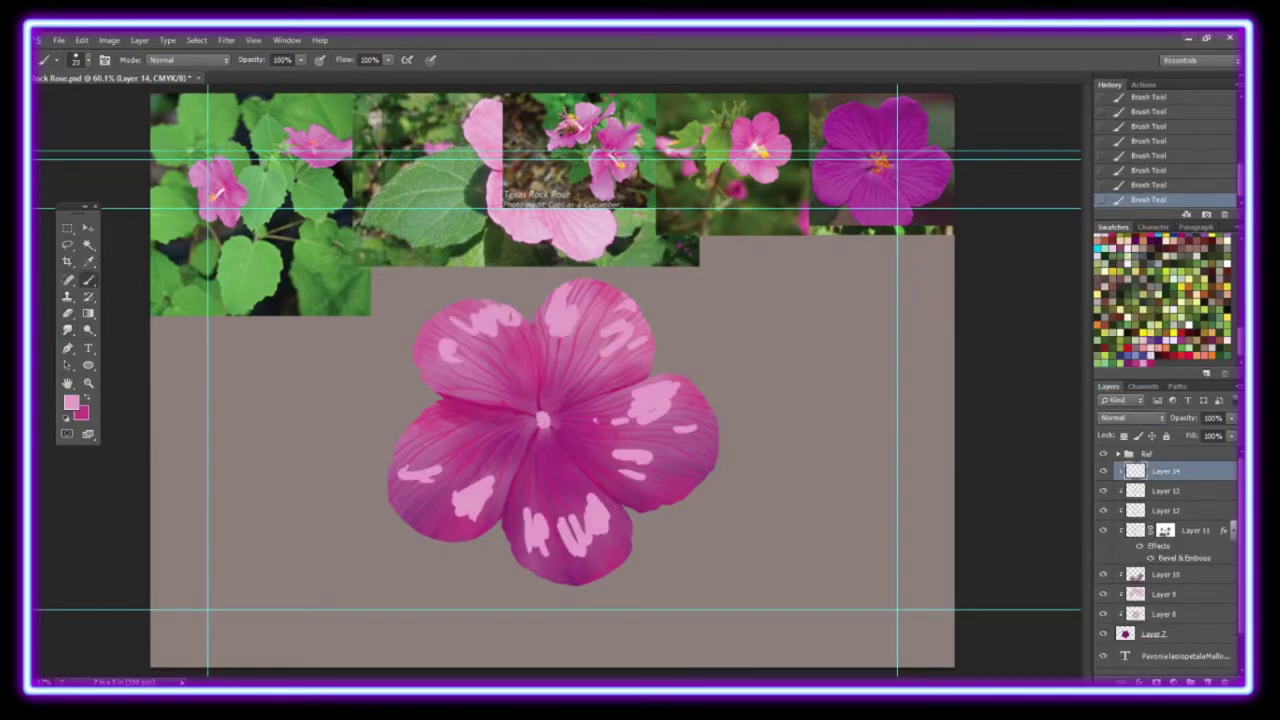
{"action": "left_click_drag", "start_coordinate": [525, 400], "coordinate": [555, 425]}
Smudge the left petal's highlights and enlarge the smudge brush to 26 px.
{"action": "key", "text": "r"}
{"action": "mouse_move", "coordinate": [390, 480]}
{"action": "left_mouse_down"}
{"action": "mouse_move", "coordinate": [445, 470]}
{"action": "mouse_move", "coordinate": [495, 525]}
{"action": "mouse_move", "coordinate": [600, 560]}
{"action": "left_mouse_up"}
{"action": "left_click", "coordinate": [75, 60]}
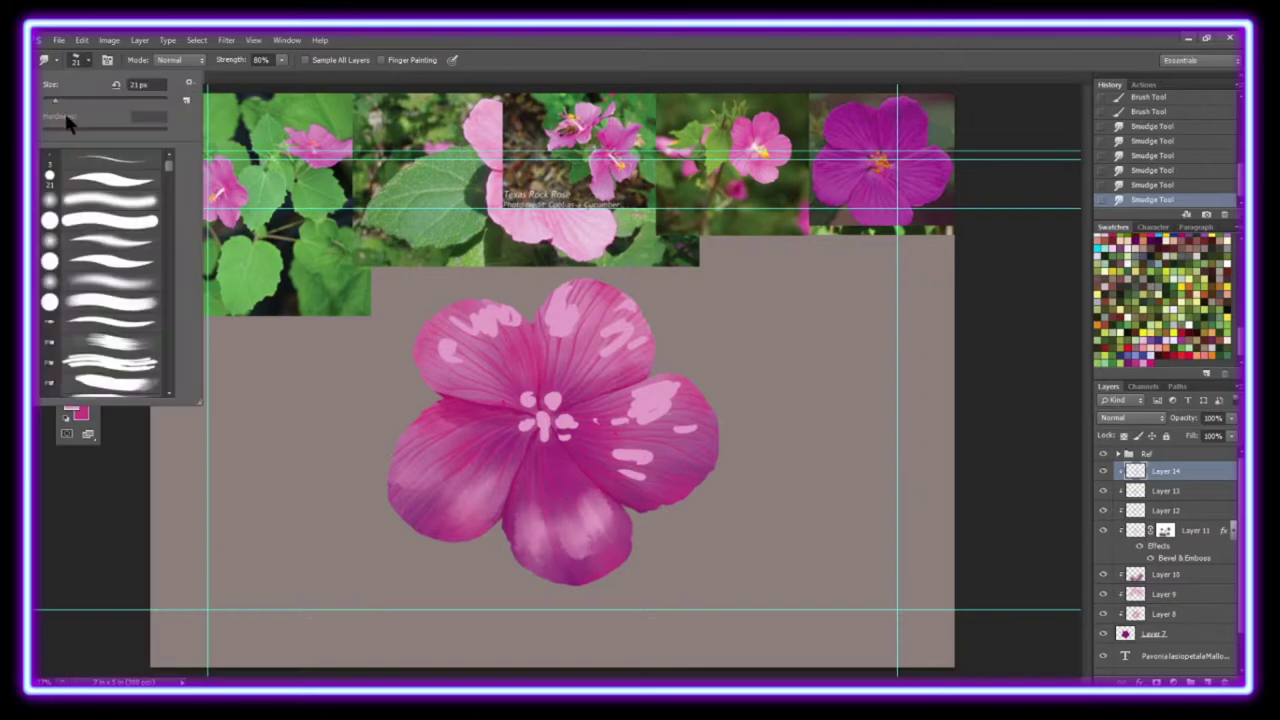
{"action": "left_click", "coordinate": [100, 250]}
{"action": "key", "text": "Return"}
Smudge the highlights into the bottom, right, top-left and top petals and the centre.
{"action": "left_click_drag", "start_coordinate": [510, 495], "coordinate": [580, 560]}
{"action": "mouse_move", "coordinate": [610, 480]}
{"action": "left_mouse_down"}
{"action": "mouse_move", "coordinate": [635, 418]}
{"action": "mouse_move", "coordinate": [705, 430]}
{"action": "left_mouse_up"}
{"action": "left_click_drag", "start_coordinate": [515, 485], "coordinate": [520, 545]}
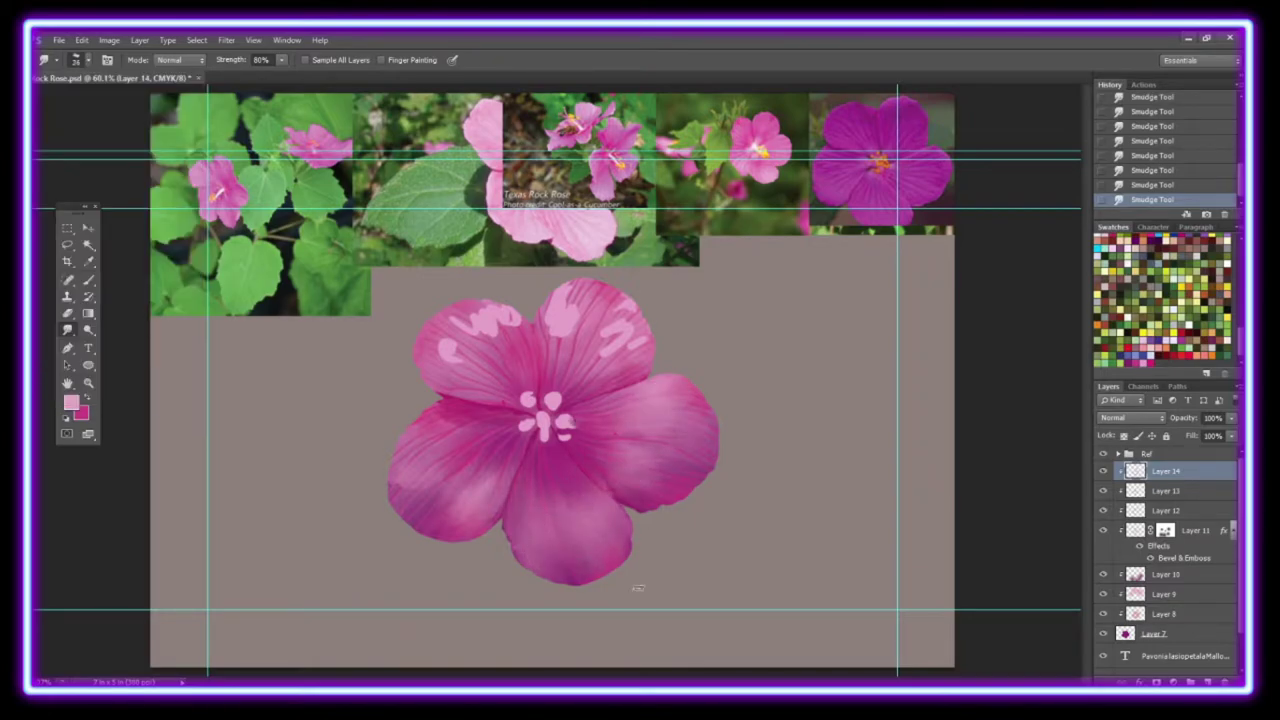
{"action": "left_click_drag", "start_coordinate": [450, 485], "coordinate": [490, 515]}
{"action": "left_click_drag", "start_coordinate": [440, 315], "coordinate": [505, 360]}
{"action": "left_click_drag", "start_coordinate": [540, 290], "coordinate": [575, 340]}
{"action": "left_click_drag", "start_coordinate": [590, 305], "coordinate": [645, 355]}
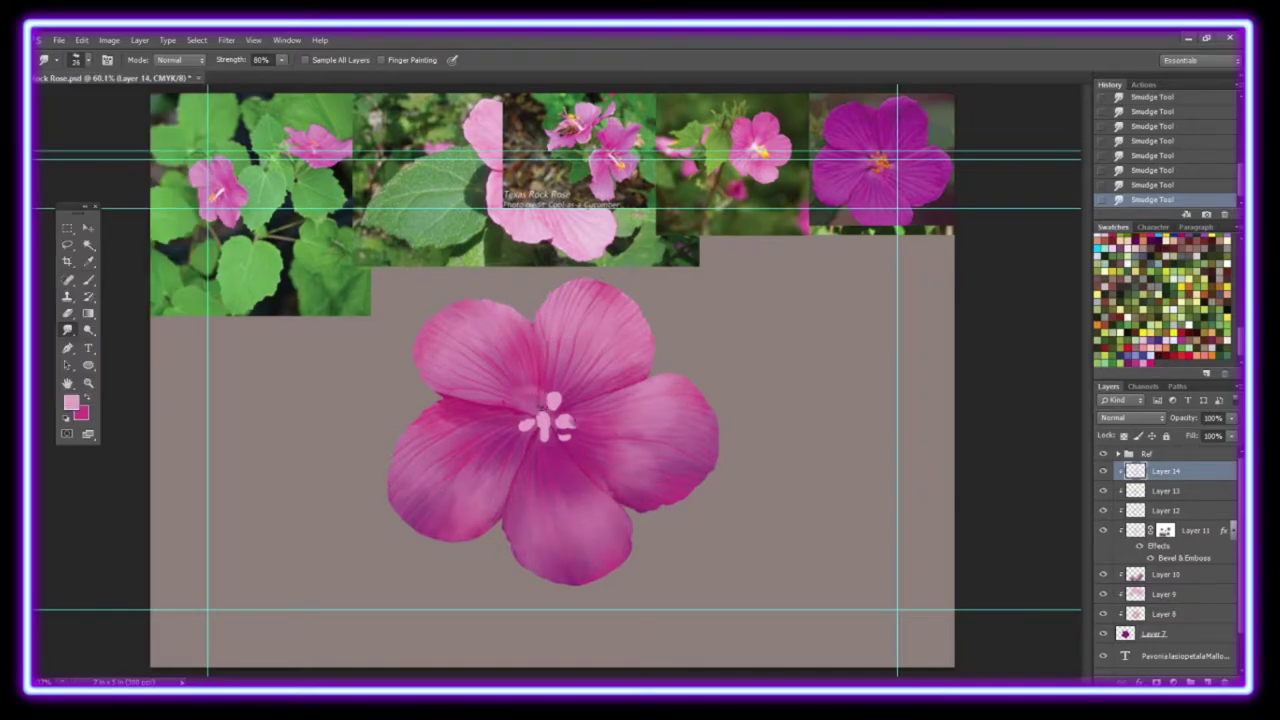
{"action": "left_click_drag", "start_coordinate": [530, 395], "coordinate": [565, 409]}
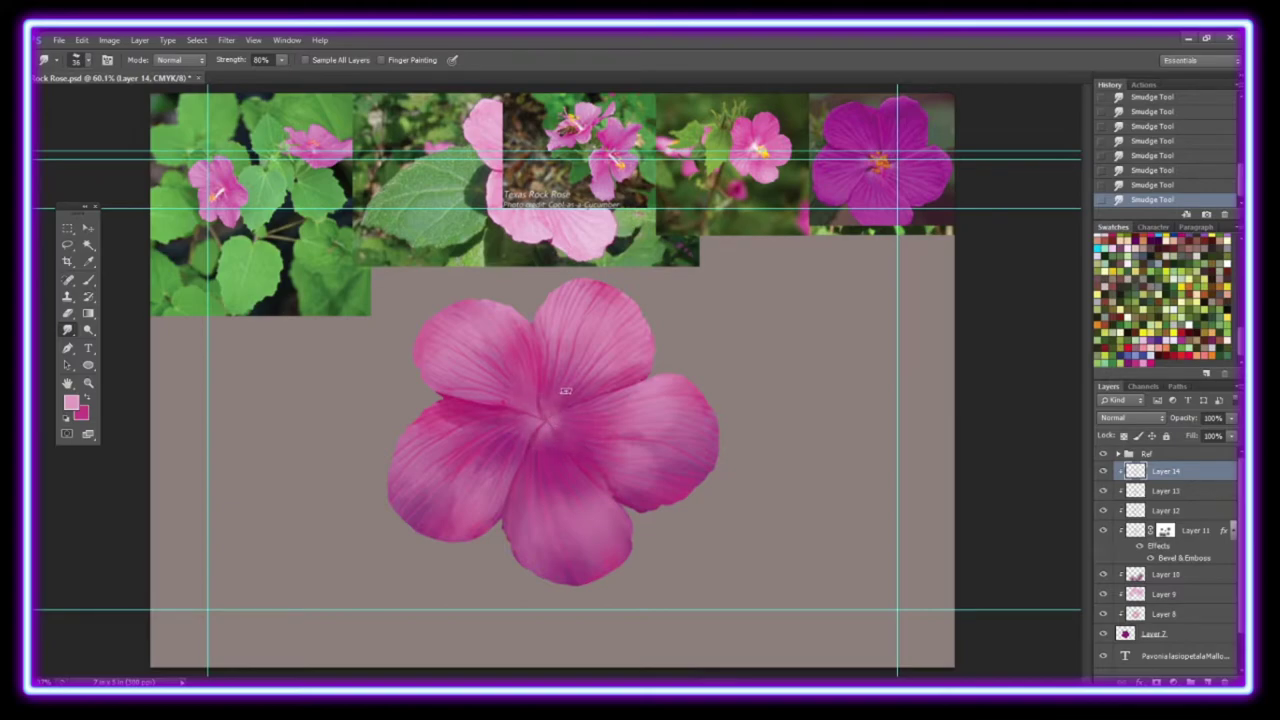
Reselect crease Layer 13 and check the brush size settings.
{"action": "left_click", "coordinate": [1165, 491]}
{"action": "left_click", "coordinate": [88, 60]}
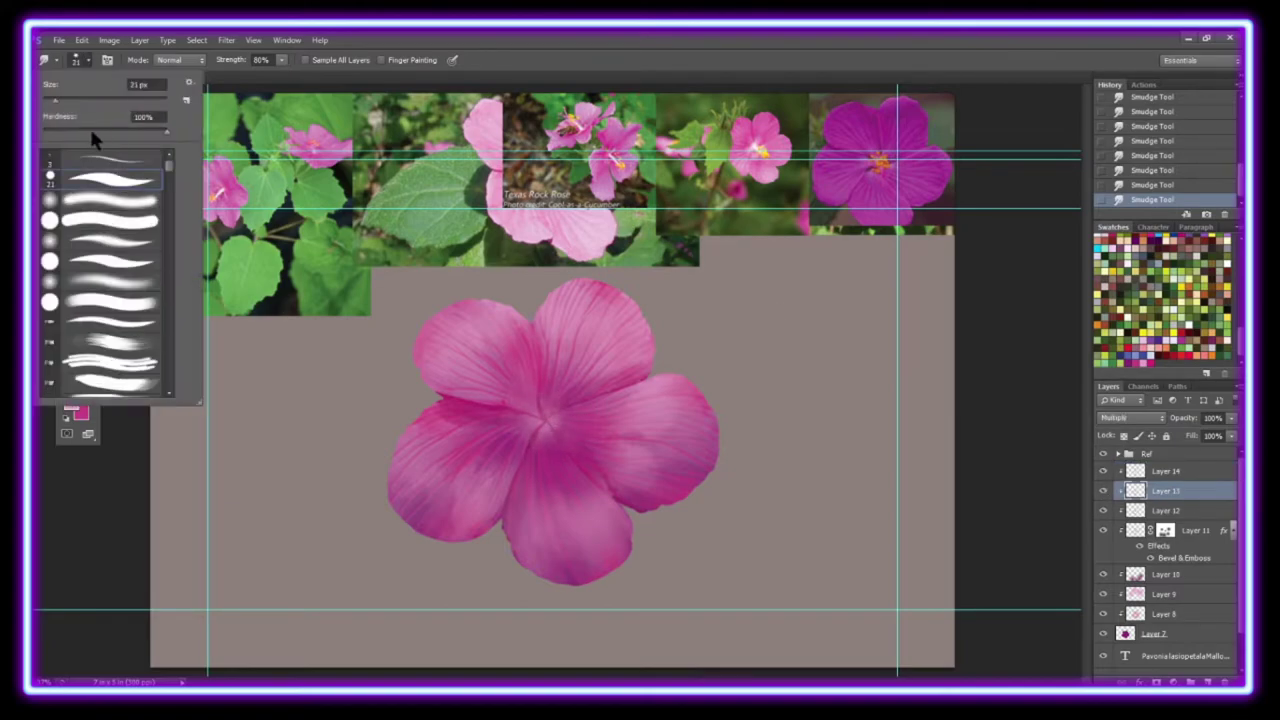
{"action": "left_click", "coordinate": [515, 413]}
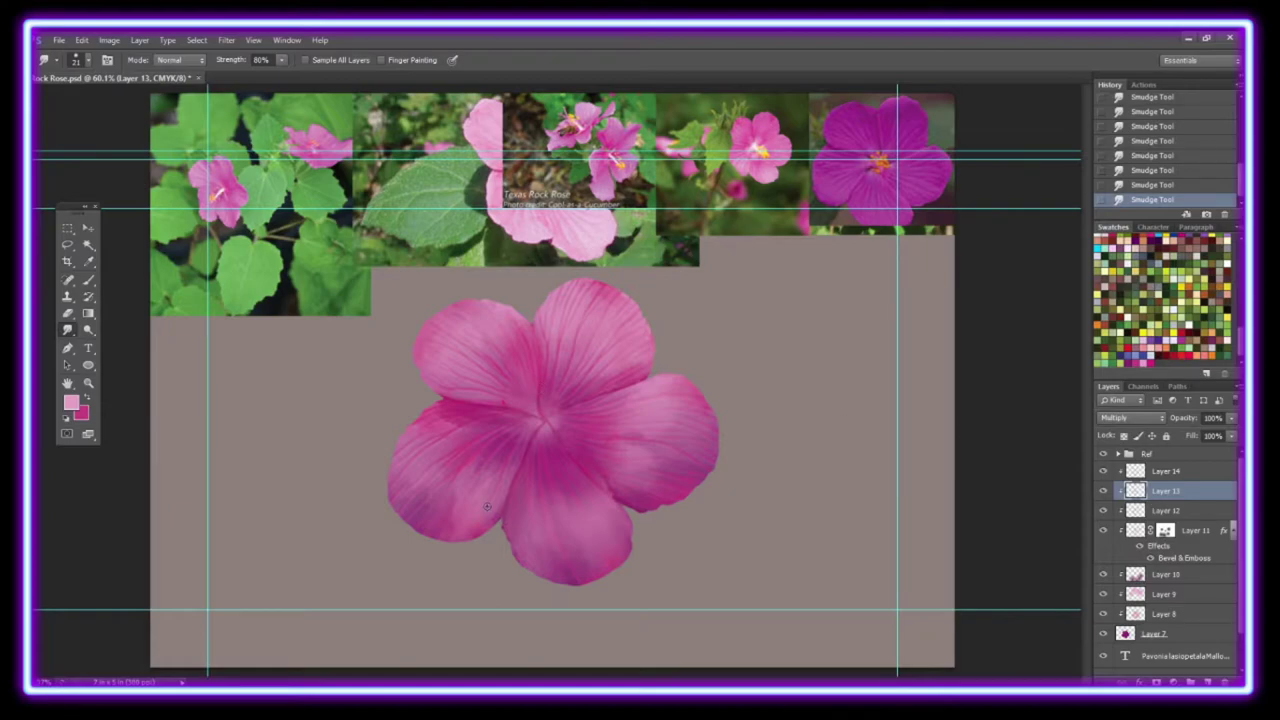
Paint dark purple stamen strokes at the centre on a new clipped layer, erasing parts.
{"action": "left_click", "coordinate": [88, 280]}
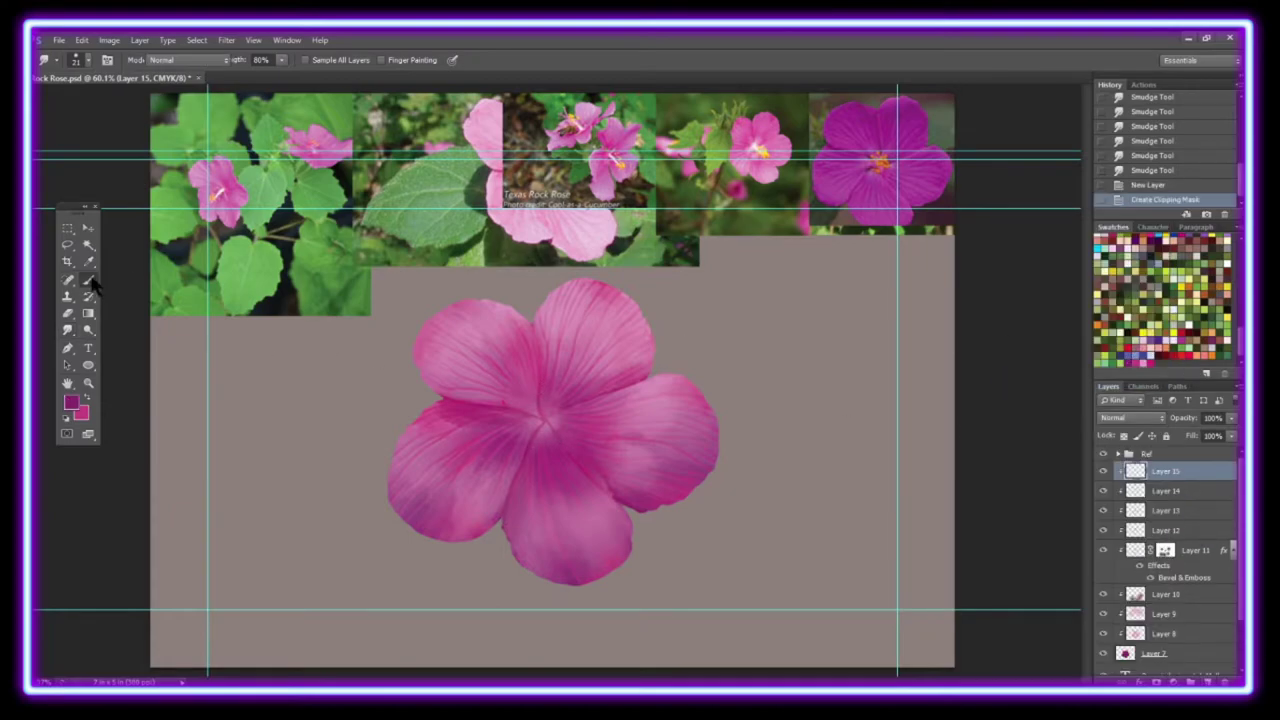
{"action": "left_click", "coordinate": [75, 60]}
{"action": "key", "text": "Return"}
{"action": "left_click_drag", "start_coordinate": [537, 428], "coordinate": [557, 426]}
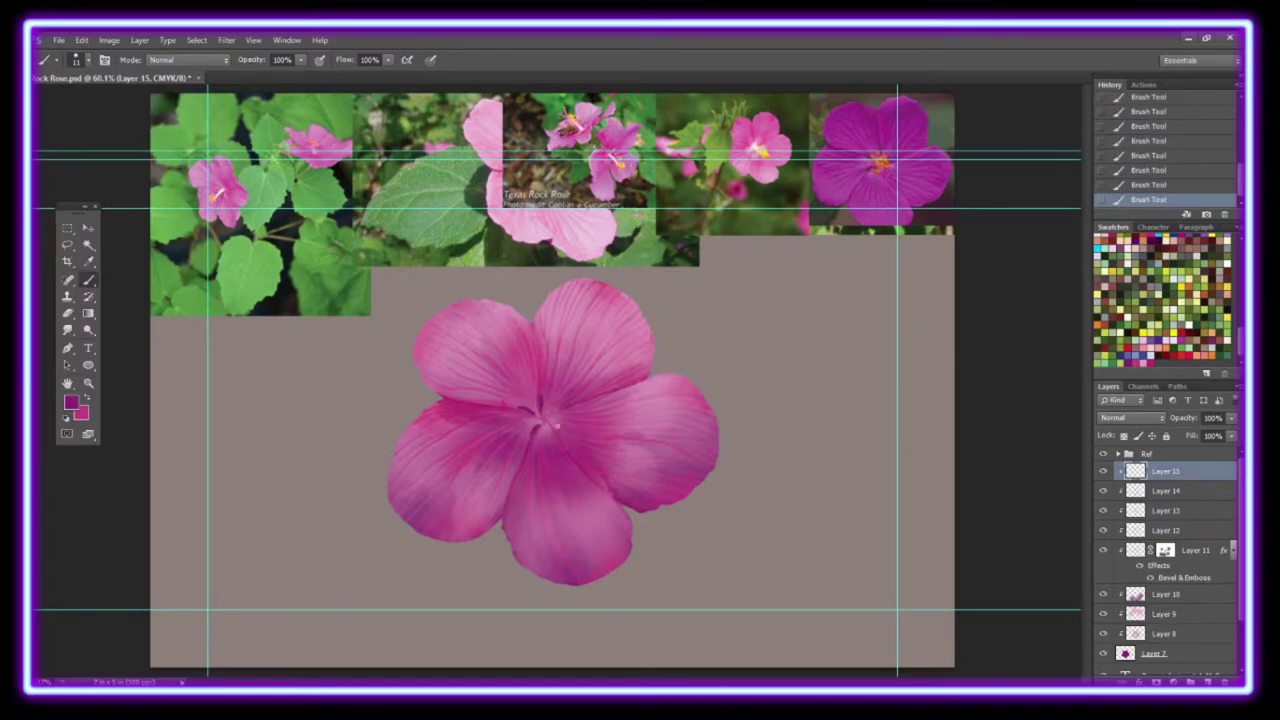
{"action": "scroll", "coordinate": [548, 435], "scroll_direction": "up", "scroll_amount": 3}
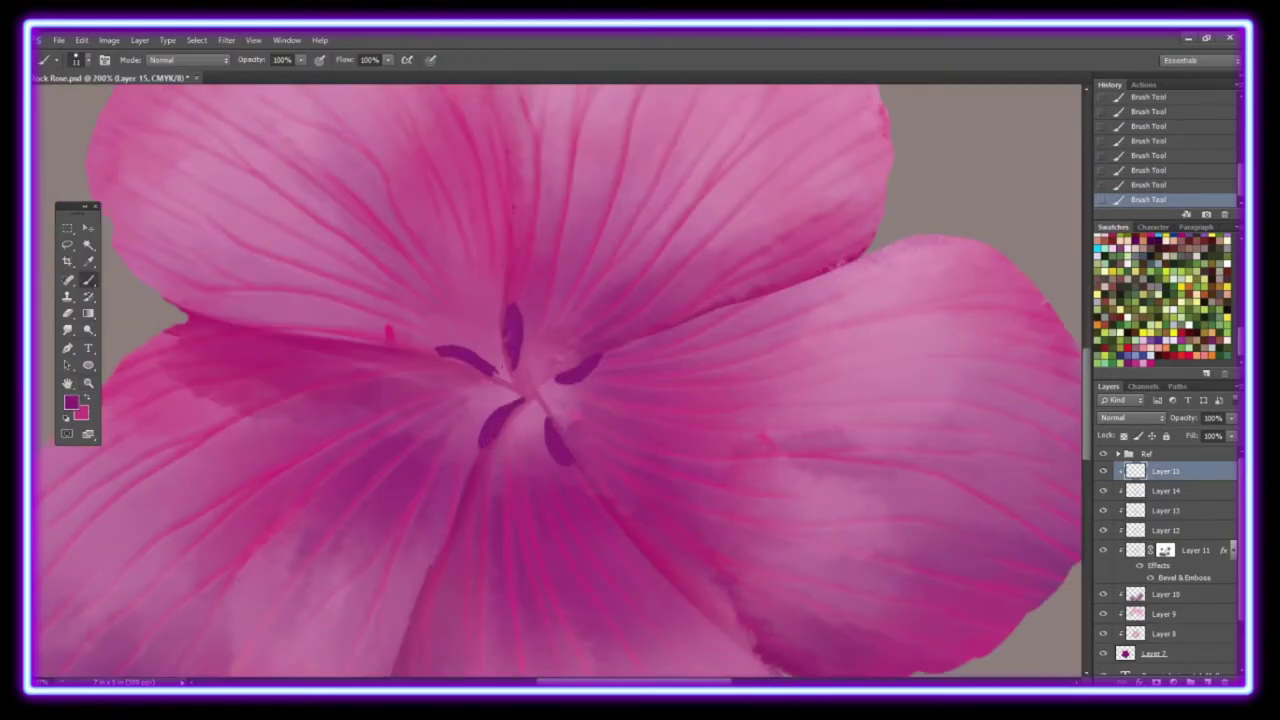
{"action": "key", "text": "e"}
{"action": "left_click_drag", "start_coordinate": [510, 402], "coordinate": [571, 433]}
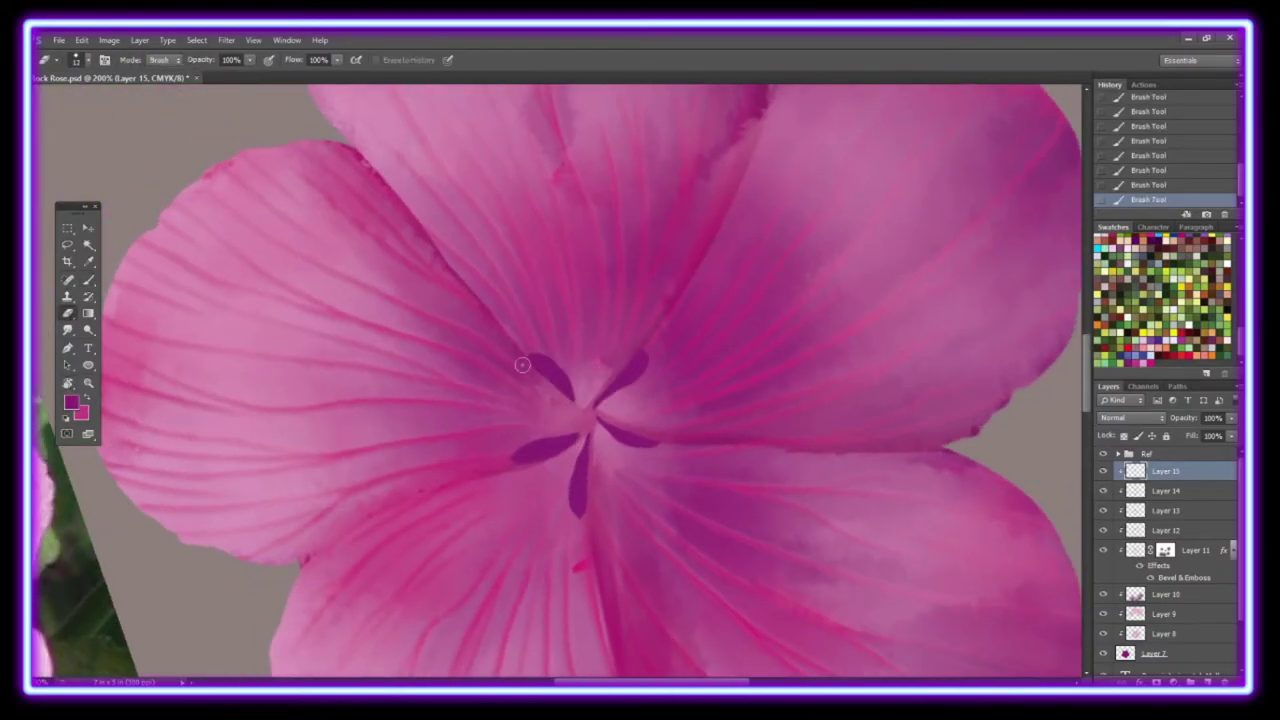
Delete the dark stamen layer and create a fresh clipped layer for the stamens.
{"action": "key", "text": "r"}
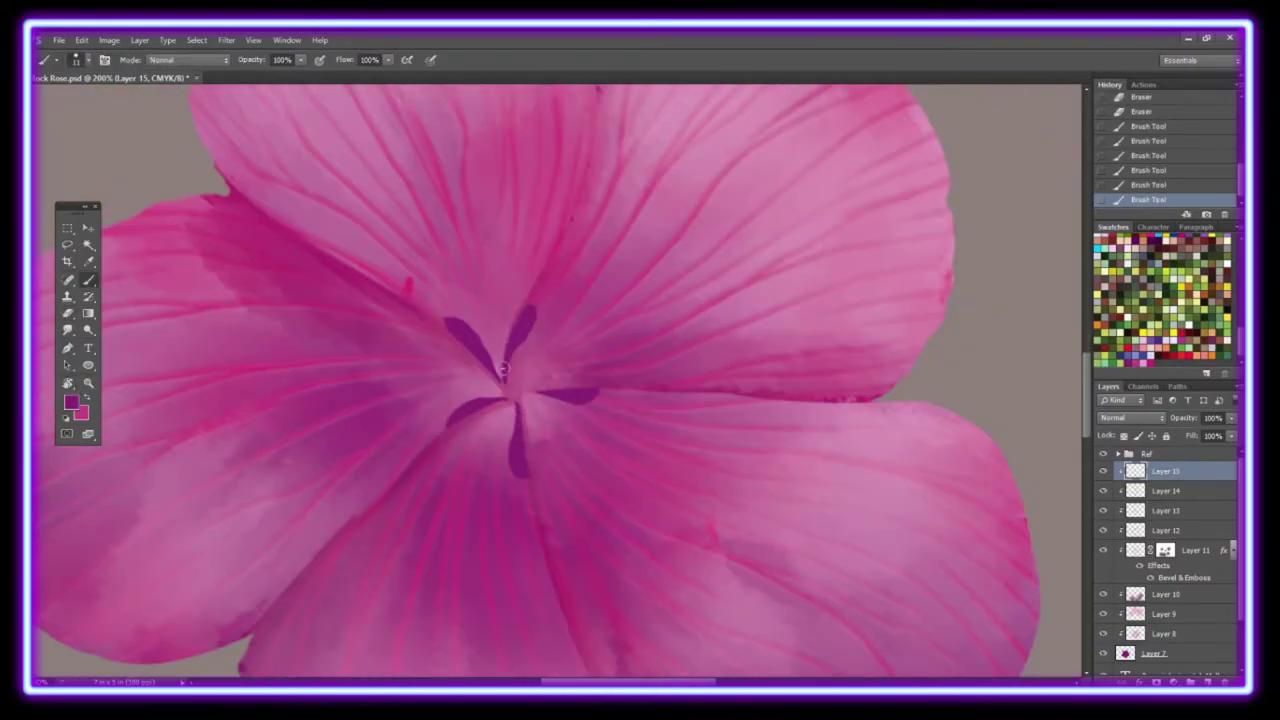
{"action": "left_click", "coordinate": [212, 60]}
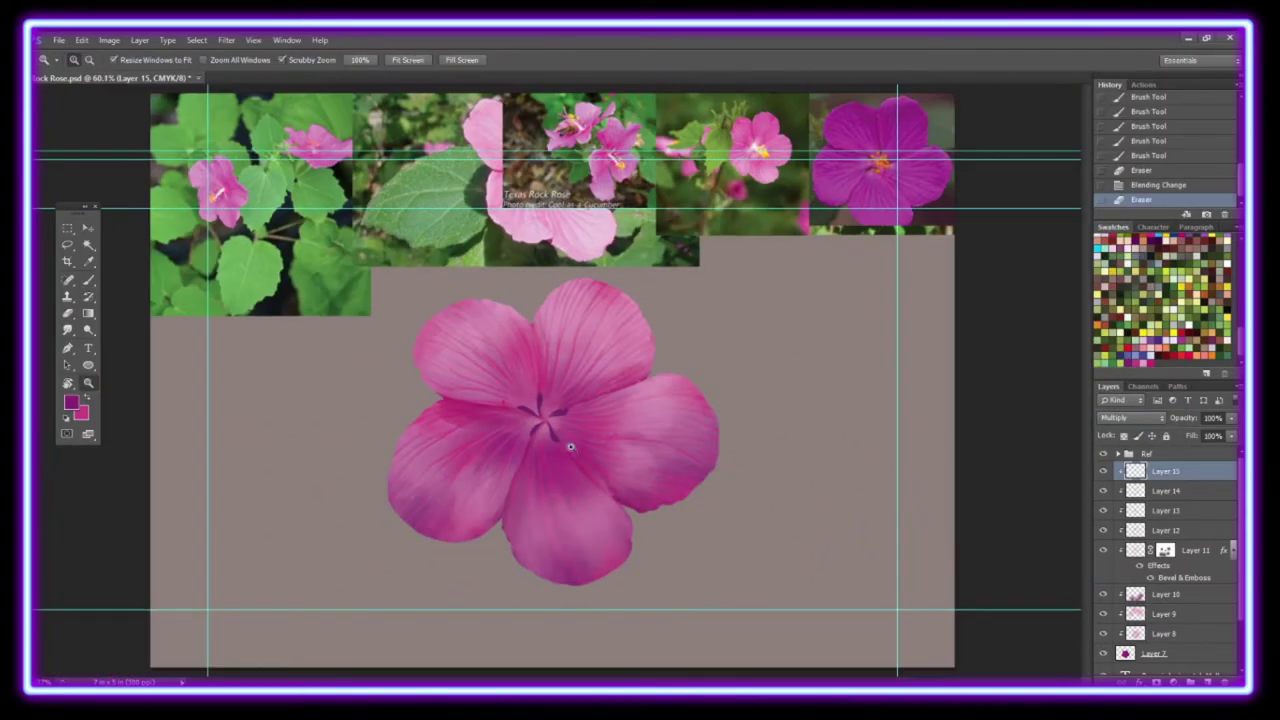
{"action": "key", "text": "Delete"}
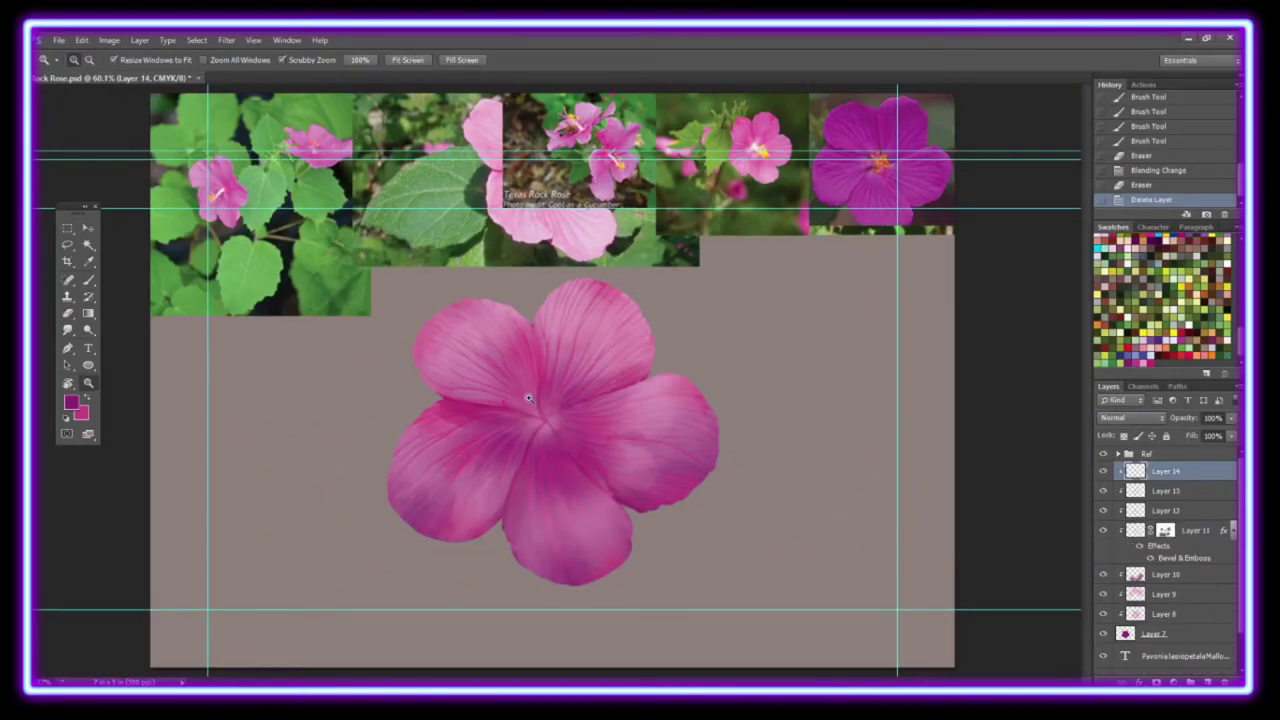
{"action": "key", "text": "ctrl+shift+alt+n"}
{"action": "key", "text": "ctrl+alt+g"}
Paint light pink stamen shapes at the flower centre and begin smudging them.
{"action": "key", "text": "b"}
{"action": "mouse_move", "coordinate": [528, 390]}
{"action": "left_mouse_down"}
{"action": "mouse_move", "coordinate": [522, 410]}
{"action": "mouse_move", "coordinate": [545, 452]}
{"action": "left_mouse_up"}
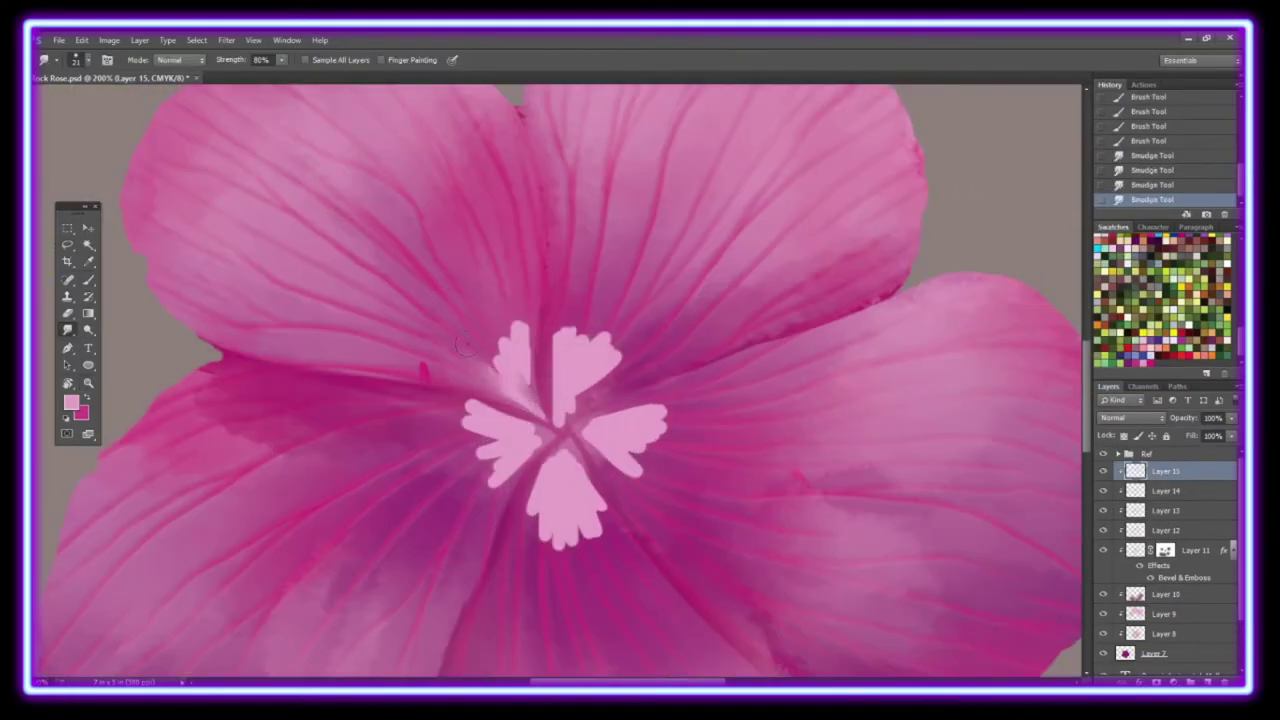
{"action": "left_click_drag", "start_coordinate": [463, 345], "coordinate": [525, 405]}
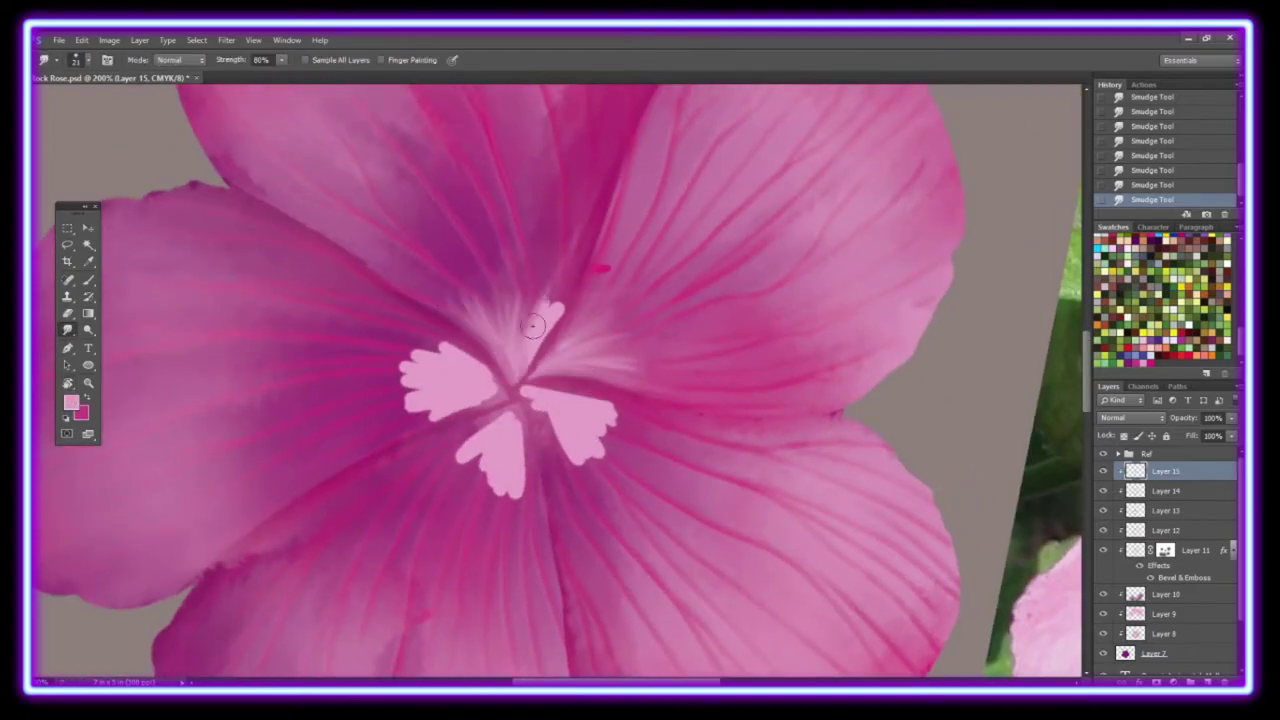
{"action": "left_click_drag", "start_coordinate": [533, 325], "coordinate": [508, 357]}
Smudge the stamens outward into soft streaks, removing the remaining pink blob.
{"action": "mouse_move", "coordinate": [283, 322]}
{"action": "left_mouse_down"}
{"action": "mouse_move", "coordinate": [537, 337]}
{"action": "mouse_move", "coordinate": [560, 230]}
{"action": "left_mouse_up"}
{"action": "left_click_drag", "start_coordinate": [520, 310], "coordinate": [485, 245]}
{"action": "left_click_drag", "start_coordinate": [510, 340], "coordinate": [535, 260]}
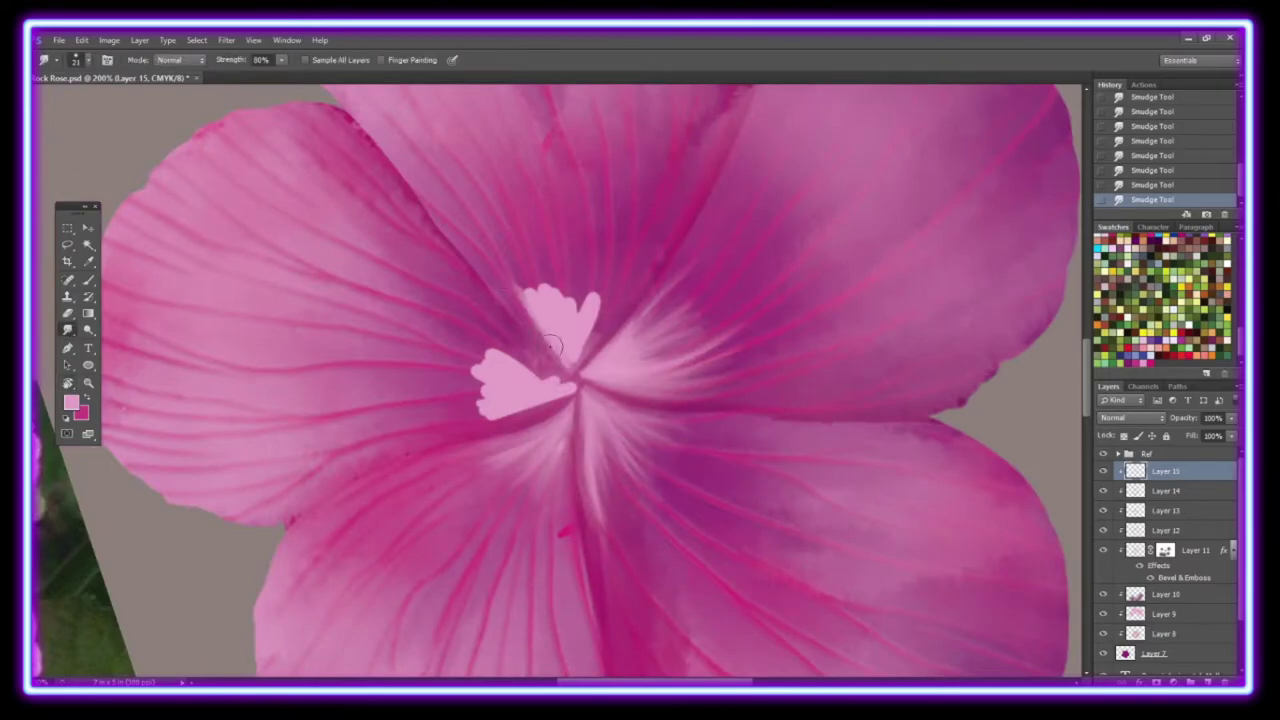
{"action": "left_click_drag", "start_coordinate": [520, 335], "coordinate": [495, 250]}
{"action": "left_click_drag", "start_coordinate": [560, 360], "coordinate": [605, 280]}
{"action": "mouse_move", "coordinate": [510, 320]}
{"action": "left_mouse_down"}
{"action": "mouse_move", "coordinate": [553, 327]}
{"action": "mouse_move", "coordinate": [625, 255]}
{"action": "left_mouse_up"}
{"action": "mouse_move", "coordinate": [535, 405]}
{"action": "left_mouse_down"}
{"action": "mouse_move", "coordinate": [530, 300]}
{"action": "mouse_move", "coordinate": [600, 295]}
{"action": "left_mouse_up"}
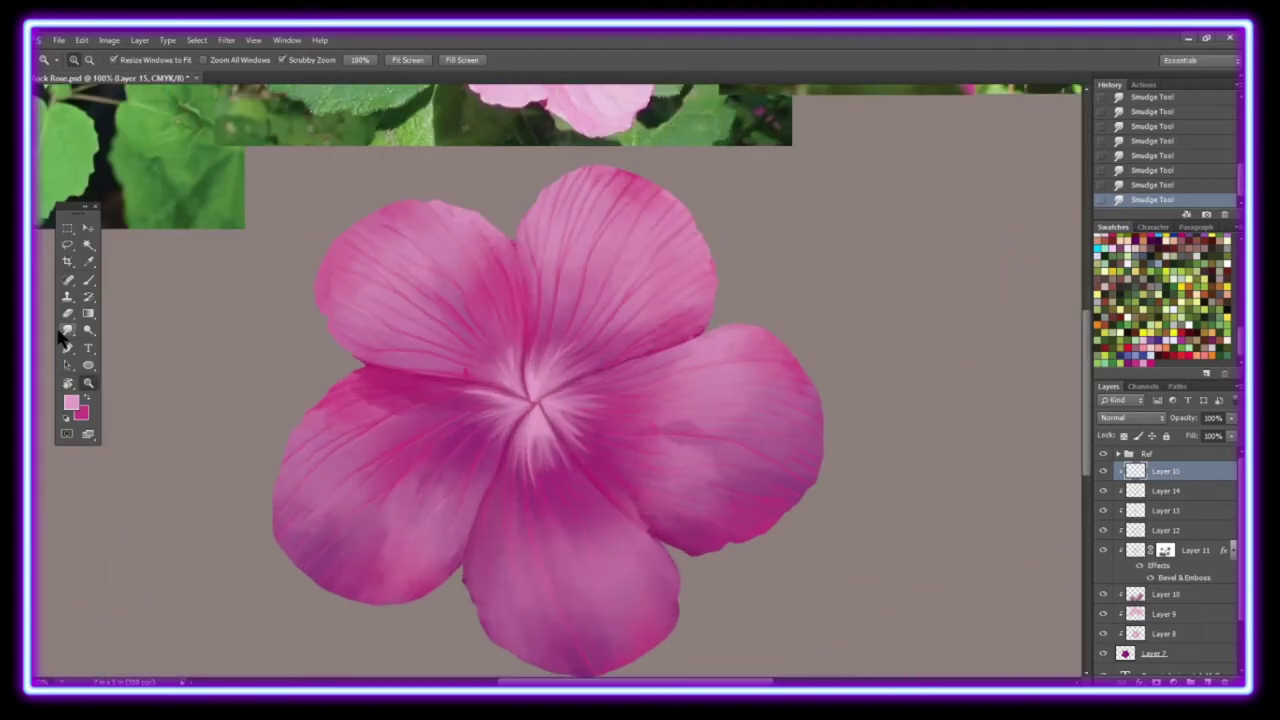
With a larger smudge brush at 23% strength, gently smudge the flower centre.
{"action": "left_click", "coordinate": [88, 60]}
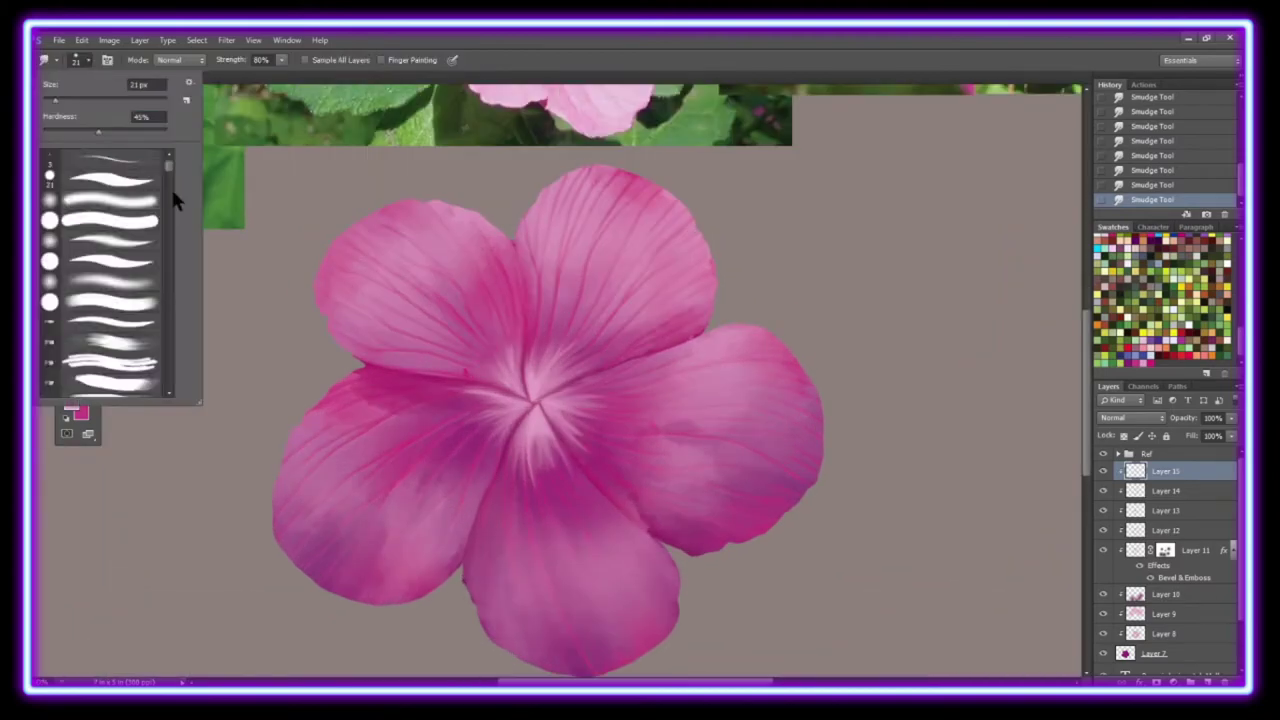
{"action": "scroll", "coordinate": [174, 200], "scroll_direction": "up", "scroll_amount": 1}
{"action": "double_click", "coordinate": [110, 215]}
{"action": "key", "text": "2"}
{"action": "key", "text": "3"}
{"action": "left_click_drag", "start_coordinate": [570, 365], "coordinate": [525, 345]}
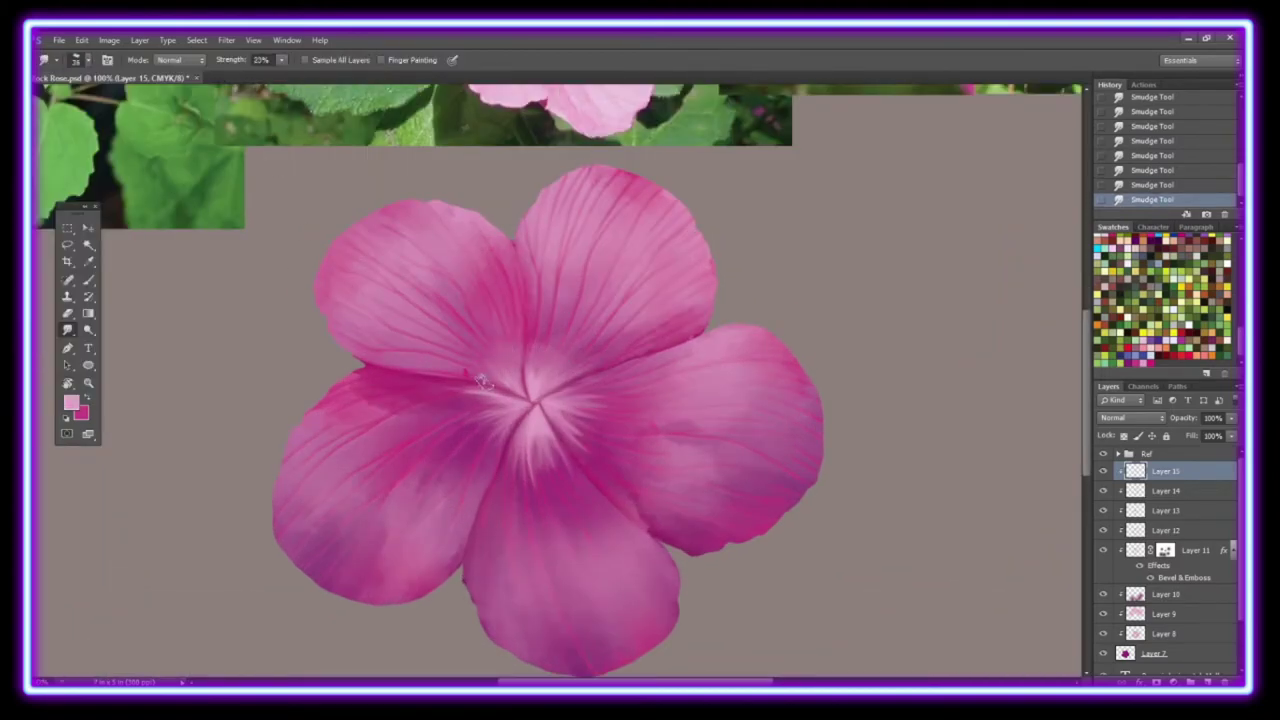
{"action": "left_click_drag", "start_coordinate": [535, 455], "coordinate": [612, 391]}
Zoom in on the flower centre and add a new layer for the centre creases.
{"action": "key", "text": "z"}
{"action": "left_click_drag", "start_coordinate": [485, 350], "coordinate": [911, 556]}
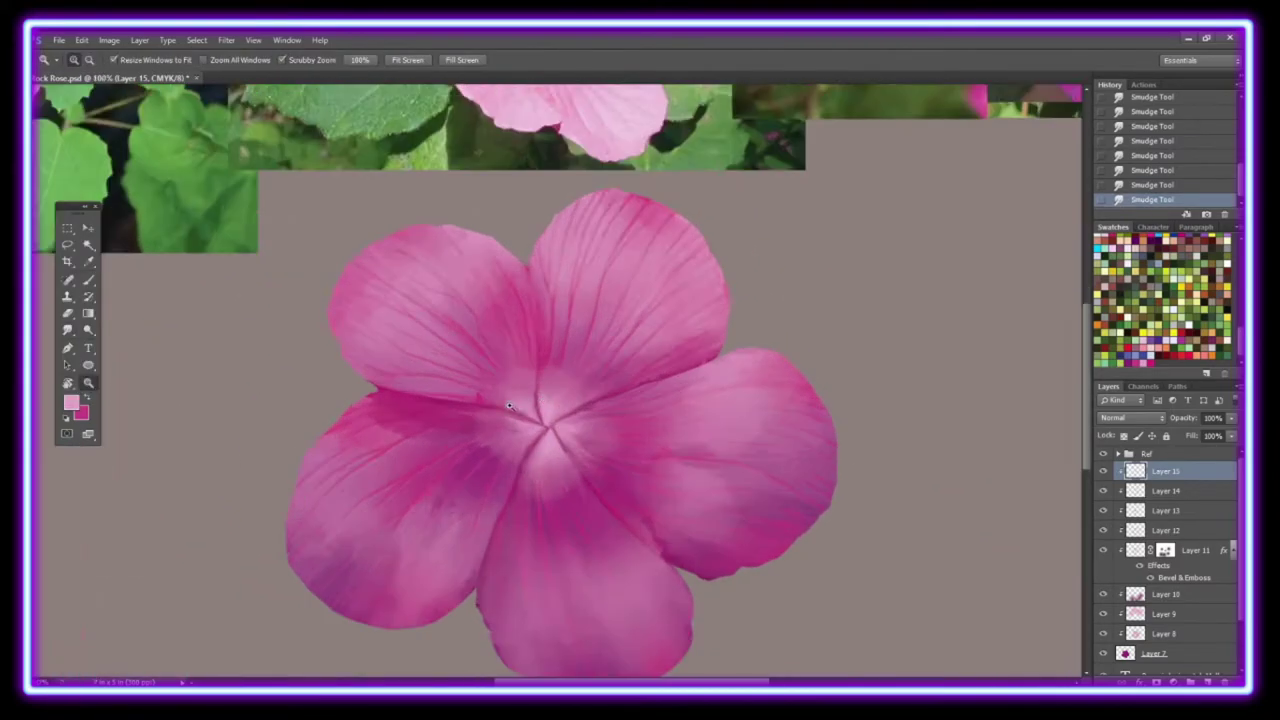
{"action": "key", "text": "ctrl+shift+alt+n"}
{"action": "key", "text": "ctrl+plus"}
Paint dark magenta crease strokes at the flower centre on Layer 16.
{"action": "key", "text": "b"}
{"action": "left_click", "coordinate": [88, 60]}
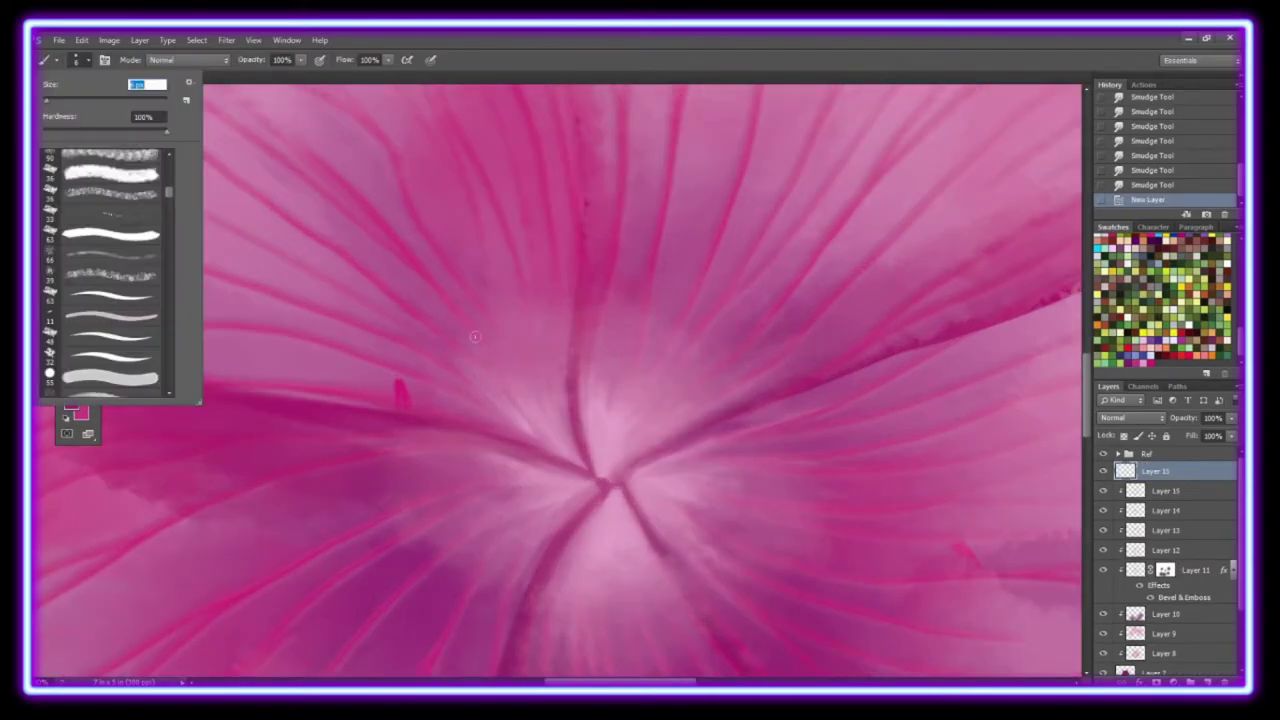
{"action": "mouse_move", "coordinate": [445, 420]}
{"action": "left_mouse_down"}
{"action": "mouse_move", "coordinate": [580, 468]}
{"action": "mouse_move", "coordinate": [557, 455]}
{"action": "mouse_move", "coordinate": [555, 470]}
{"action": "mouse_move", "coordinate": [531, 340]}
{"action": "left_mouse_up"}
{"action": "key", "text": "h"}
{"action": "key", "text": "ctrl+minus"}
{"action": "key", "text": "h"}
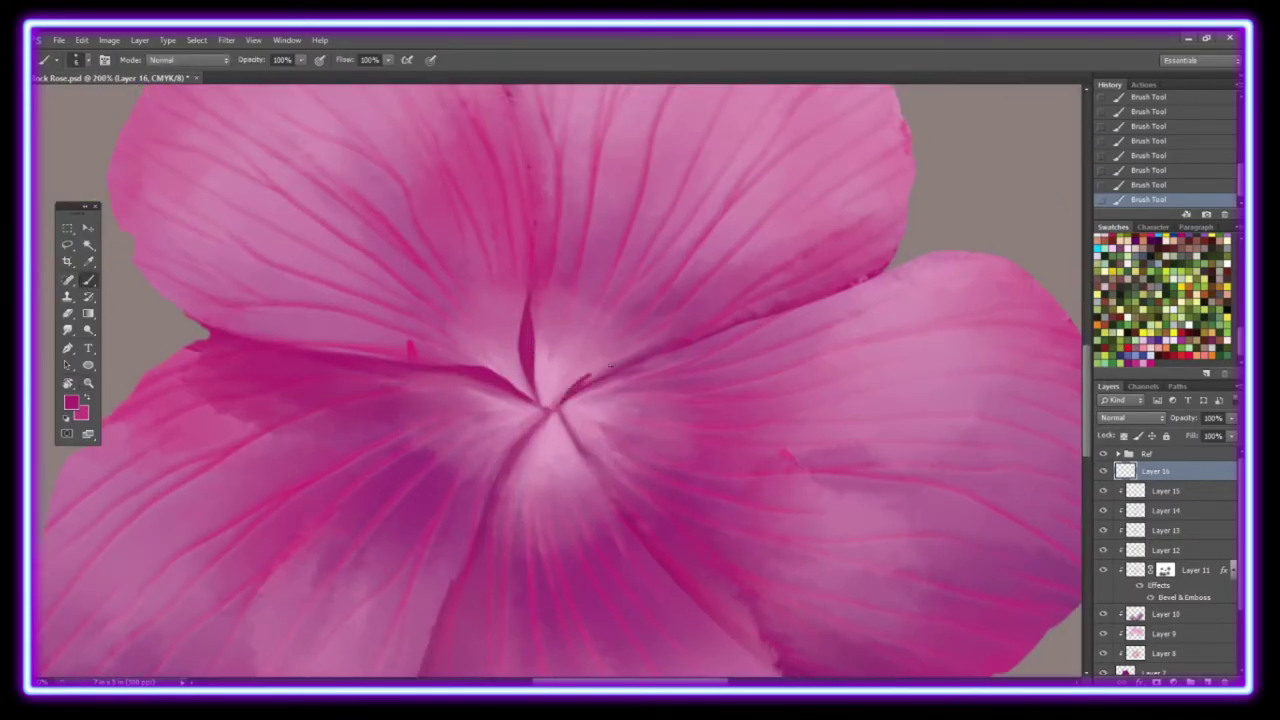
Erase part of the dark strokes near the centre, then rotate and zoom to check the flower.
{"action": "key", "text": "e"}
{"action": "mouse_move", "coordinate": [470, 368]}
{"action": "left_mouse_down"}
{"action": "mouse_move", "coordinate": [505, 373]}
{"action": "mouse_move", "coordinate": [505, 360]}
{"action": "left_mouse_up"}
{"action": "key", "text": "b"}
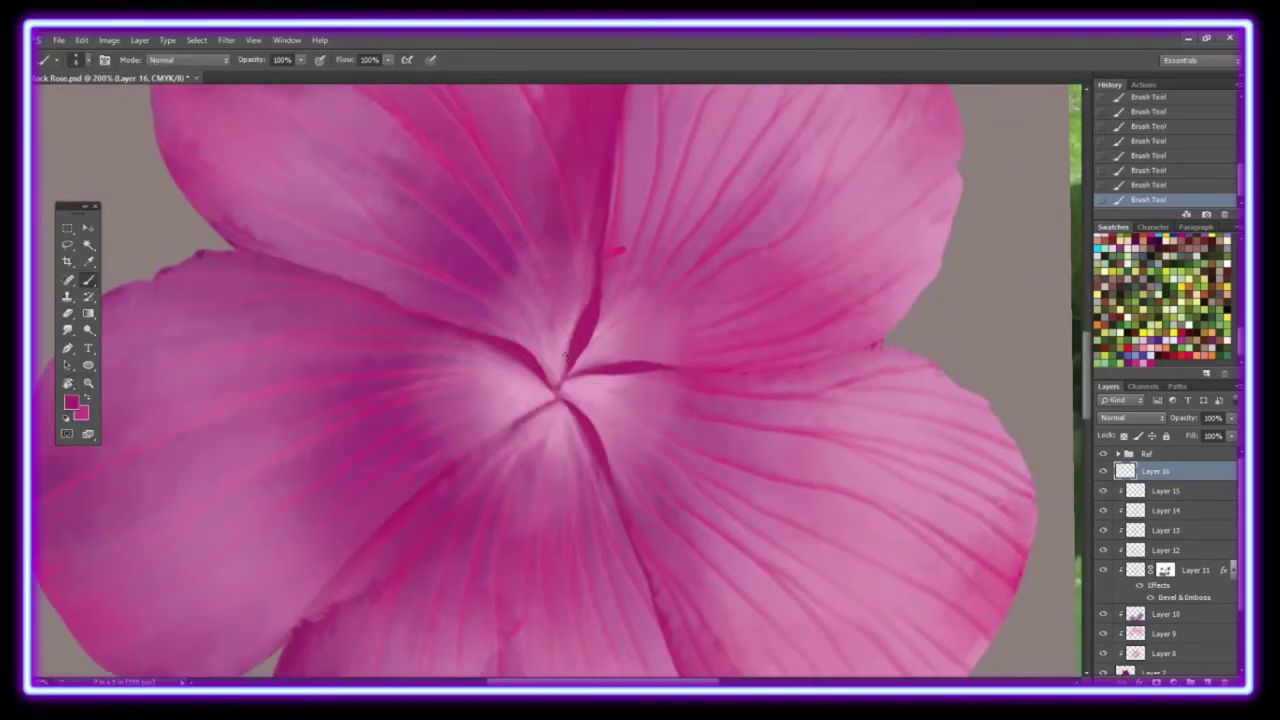
{"action": "left_click_drag", "start_coordinate": [590, 305], "coordinate": [509, 375]}
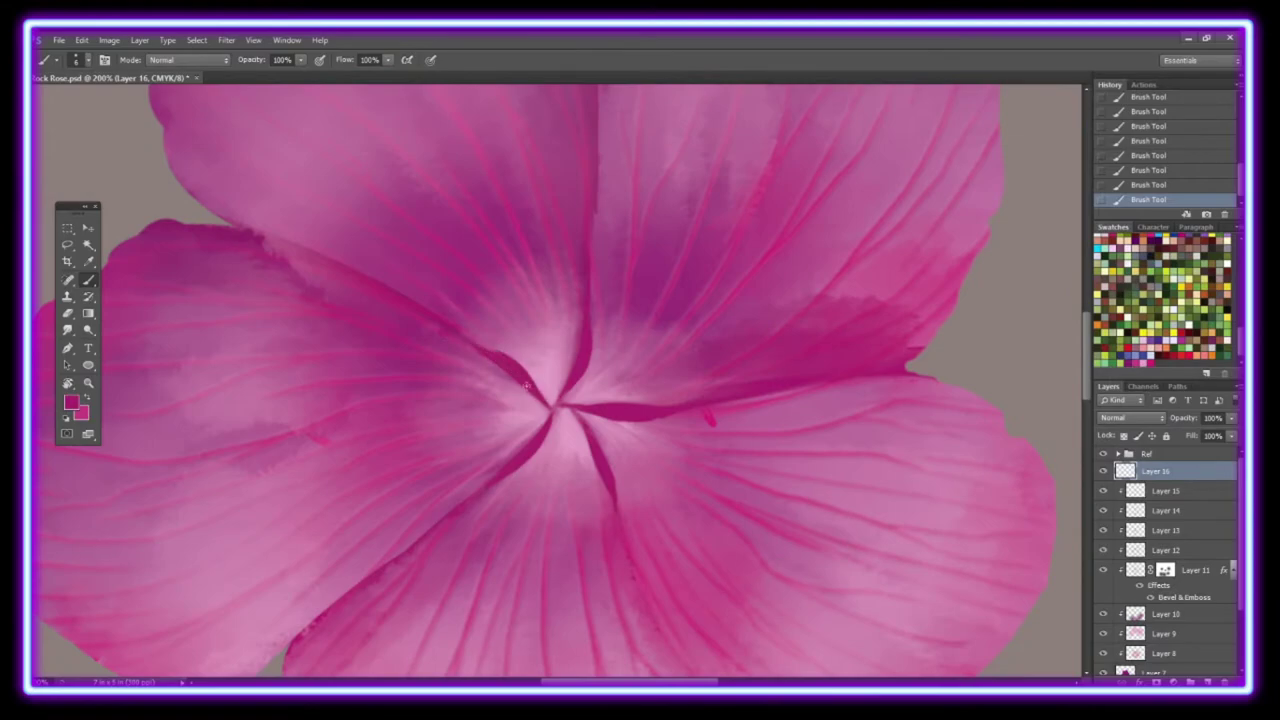
{"action": "left_click_drag", "start_coordinate": [218, 386], "coordinate": [527, 398]}
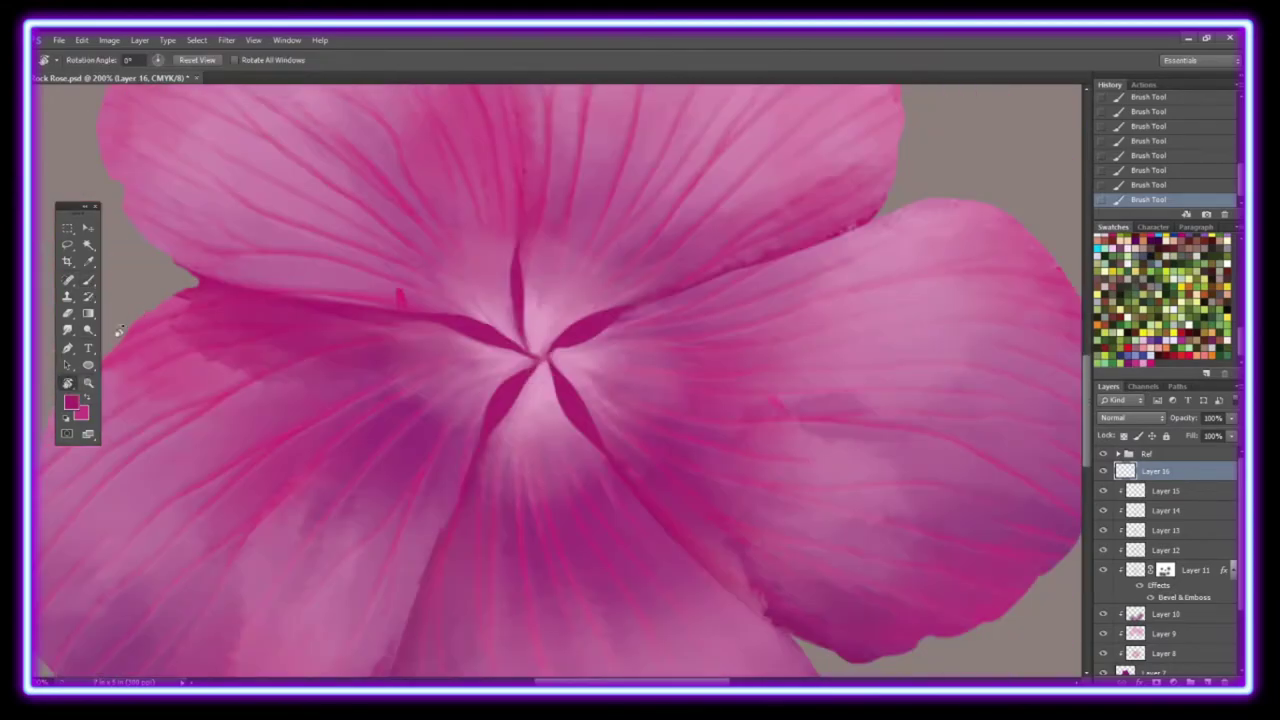
{"action": "left_click_drag", "start_coordinate": [130, 388], "coordinate": [540, 400]}
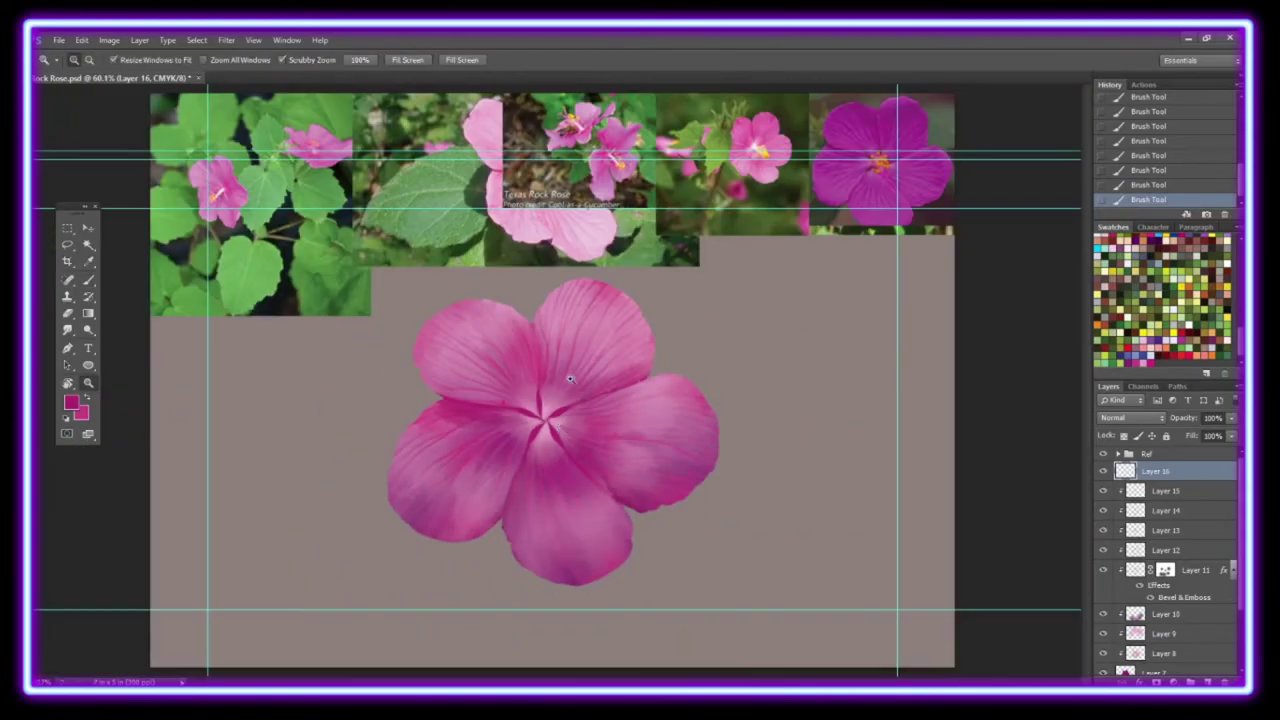
{"action": "left_click_drag", "start_coordinate": [90, 390], "coordinate": [94, 289]}
Clip Layer 16 to the layer below with Create Clipping Mask.
{"action": "right_click", "coordinate": [1163, 470]}
{"action": "left_click", "coordinate": [1105, 381]}
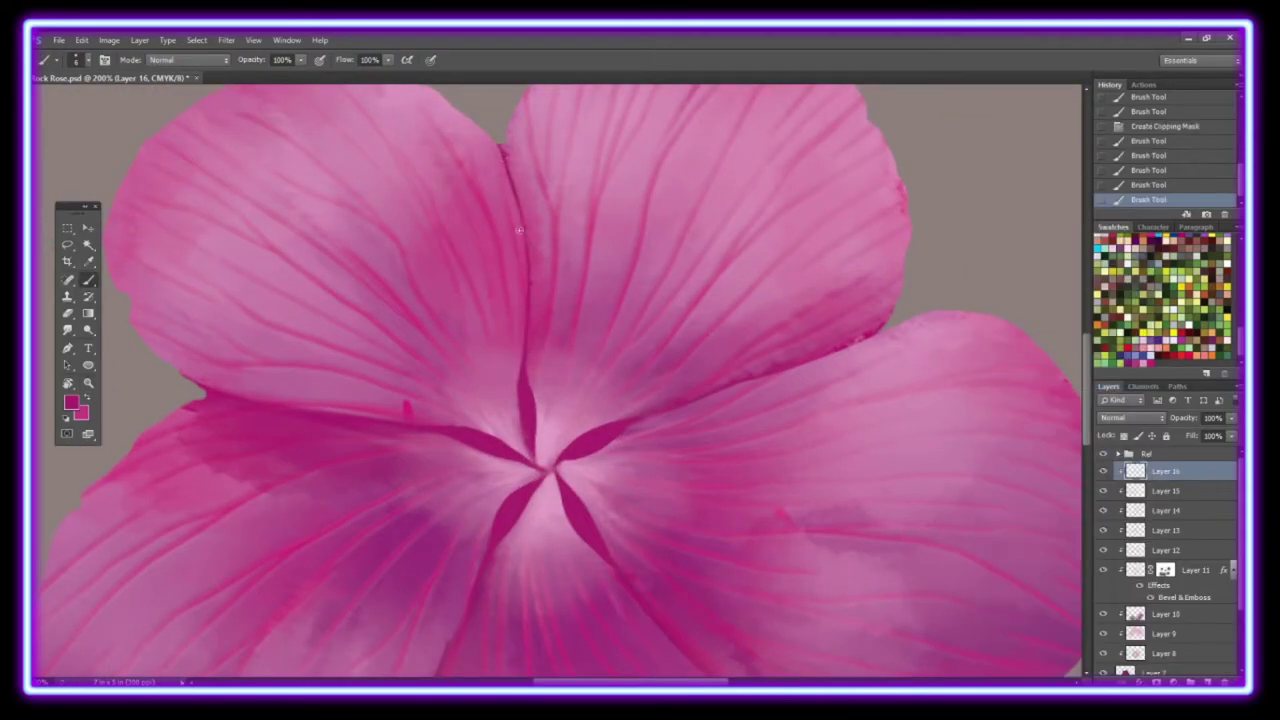
{"action": "scroll", "coordinate": [620, 460], "scroll_direction": "down", "scroll_amount": 1}
{"action": "scroll", "coordinate": [757, 422], "scroll_direction": "down", "scroll_amount": 5}
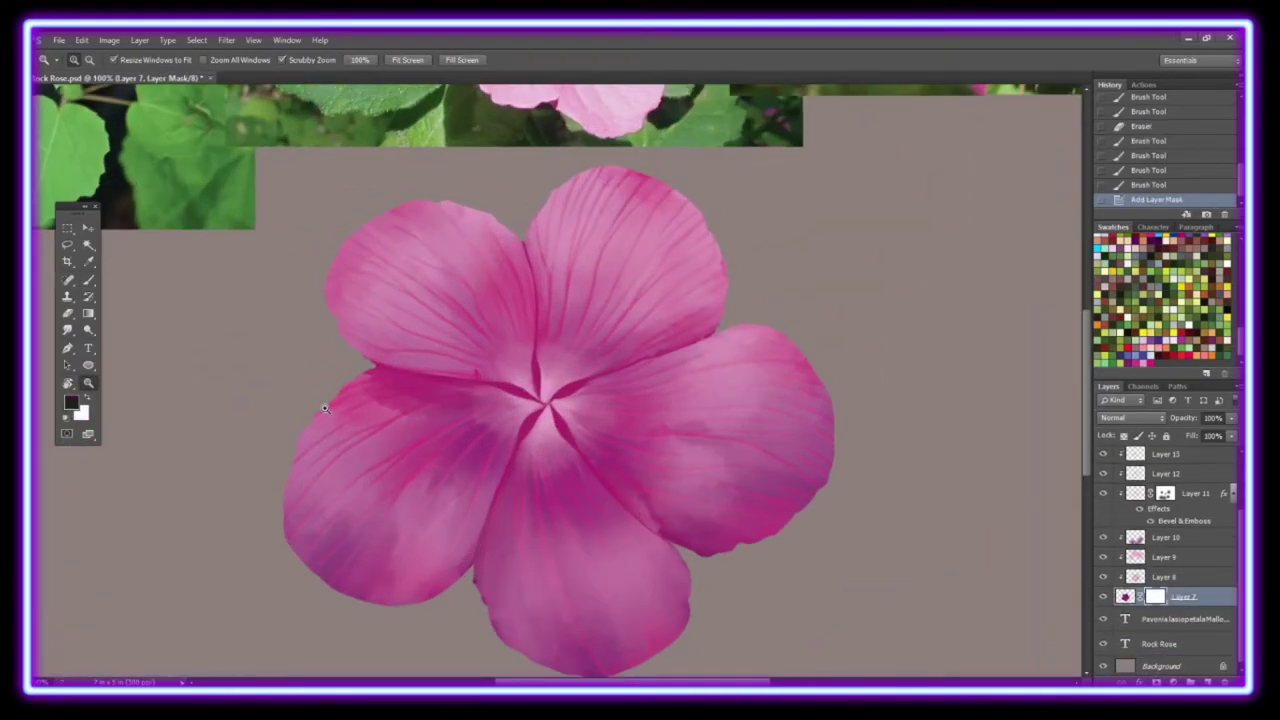
Paint black at 28% opacity on Layer 7's mask along the creases, then add a clipped Layer 17.
{"action": "left_click", "coordinate": [550, 400]}
{"action": "key", "text": "b"}
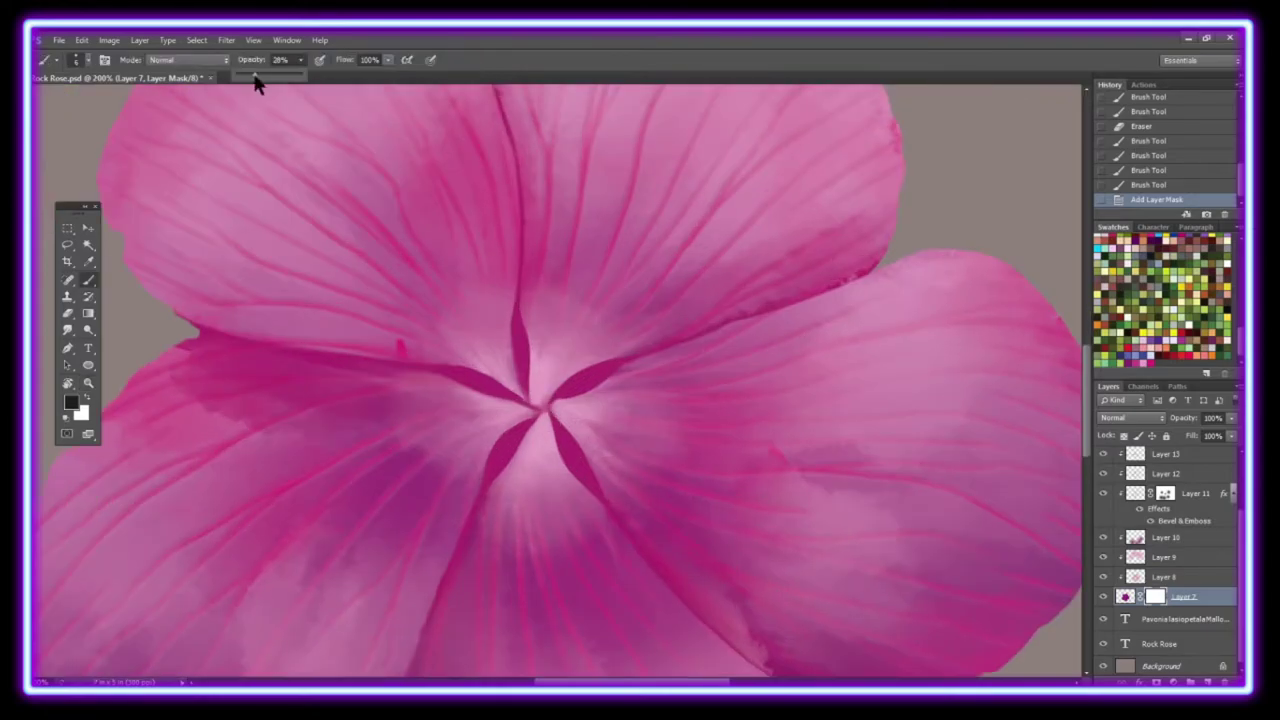
{"action": "left_click_drag", "start_coordinate": [521, 360], "coordinate": [516, 325]}
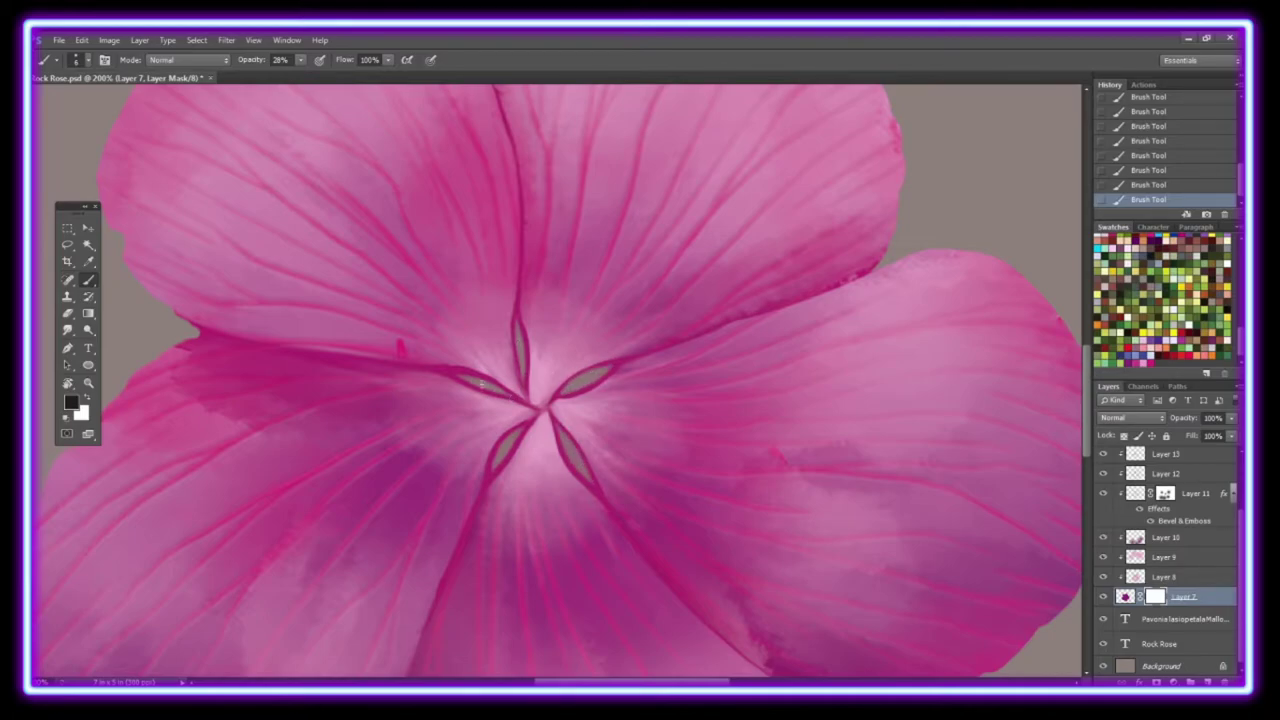
{"action": "key", "text": "z"}
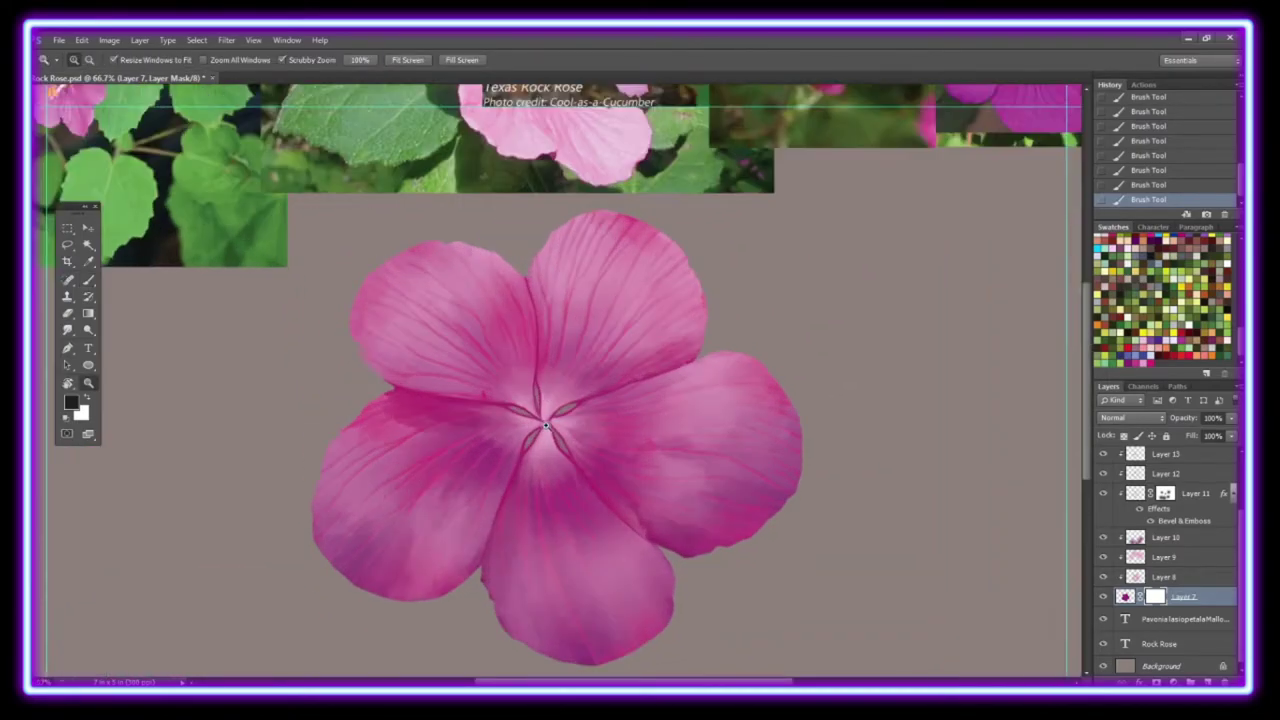
{"action": "left_click_drag", "start_coordinate": [513, 431], "coordinate": [560, 431]}
{"action": "key", "text": "ctrl+shift+alt+n"}
{"action": "key", "text": "ctrl+alt+g"}
Pick a light pink and smudge the streaks at the flower centre.
{"action": "key", "text": "b"}
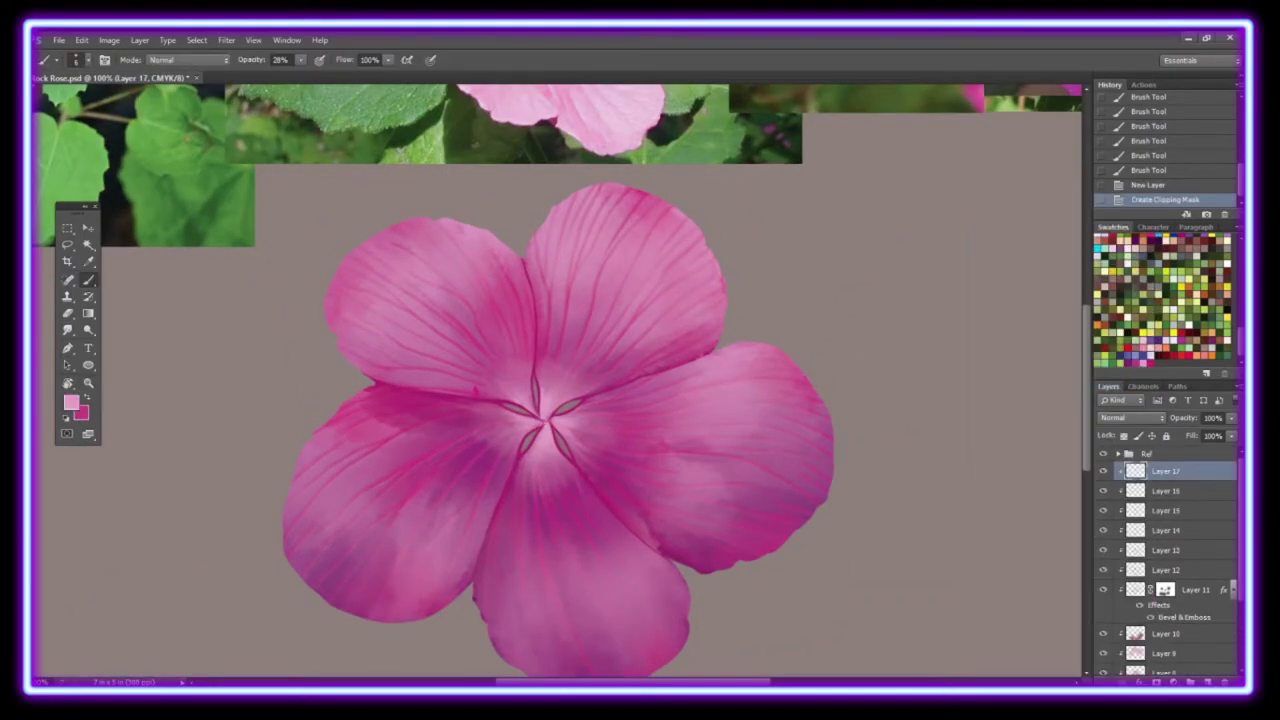
{"action": "left_click", "coordinate": [545, 422]}
{"action": "key", "text": "r"}
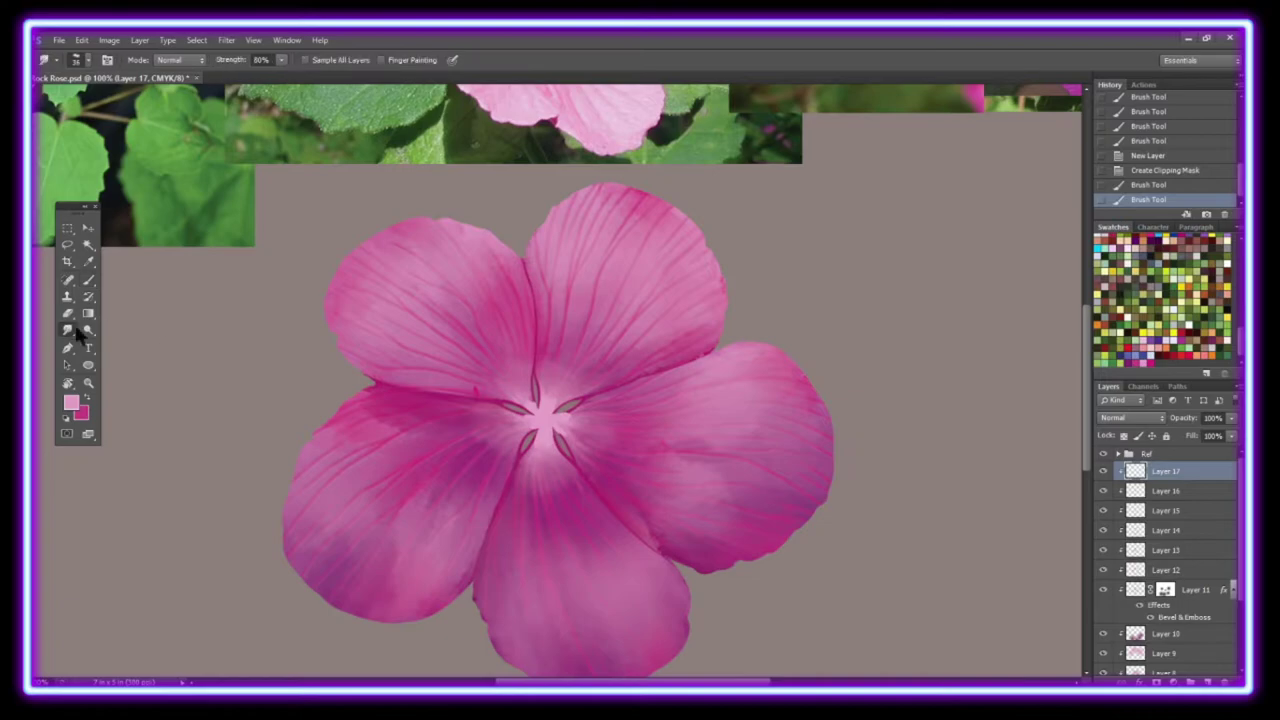
{"action": "left_click_drag", "start_coordinate": [520, 405], "coordinate": [545, 418]}
{"action": "mouse_move", "coordinate": [540, 385]}
{"action": "left_mouse_down"}
{"action": "mouse_move", "coordinate": [575, 445]}
{"action": "mouse_move", "coordinate": [555, 440]}
{"action": "left_mouse_up"}
{"action": "left_click_drag", "start_coordinate": [505, 375], "coordinate": [545, 450]}
{"action": "mouse_move", "coordinate": [555, 380]}
{"action": "left_mouse_down"}
{"action": "mouse_move", "coordinate": [582, 428]}
{"action": "mouse_move", "coordinate": [537, 334]}
{"action": "left_mouse_up"}
{"action": "key", "text": "z"}
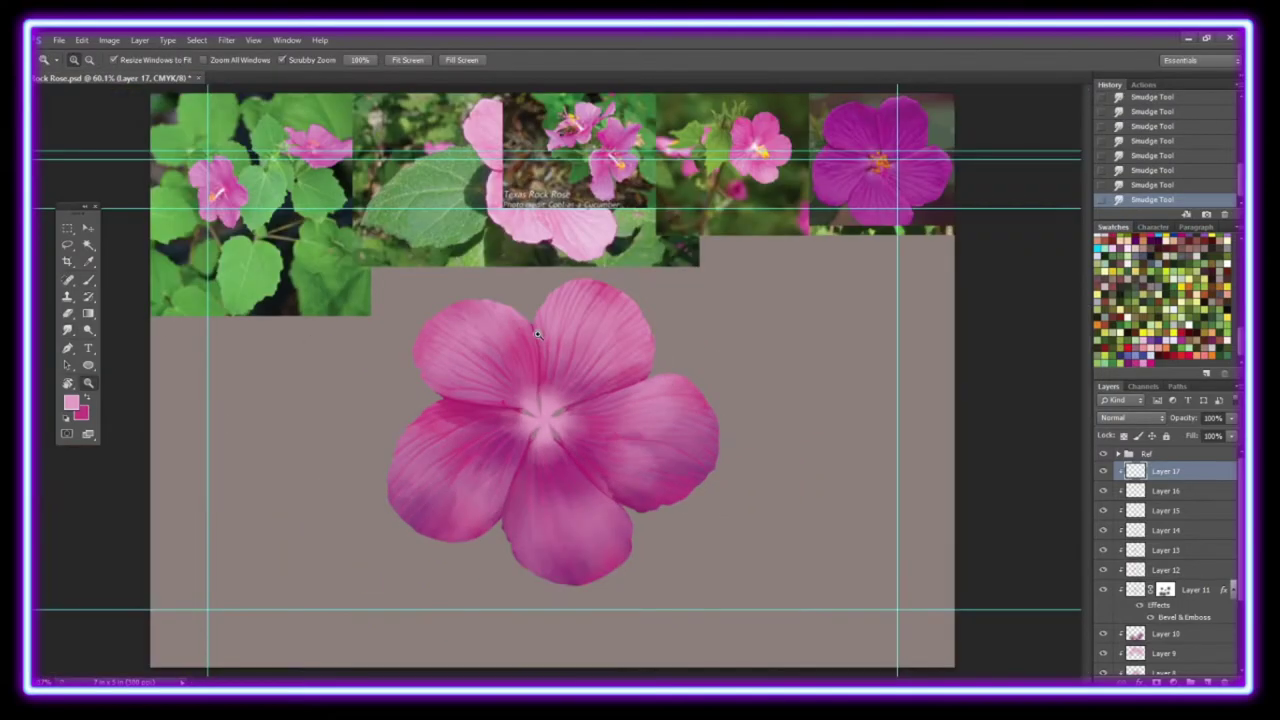
Add a white radial gradient glow at the flower centre on a new clipped layer.
{"action": "left_click", "coordinate": [71, 402]}
{"action": "left_click", "coordinate": [170, 447]}
{"action": "left_click", "coordinate": [455, 440]}
{"action": "key", "text": "ctrl+shift+alt+n"}
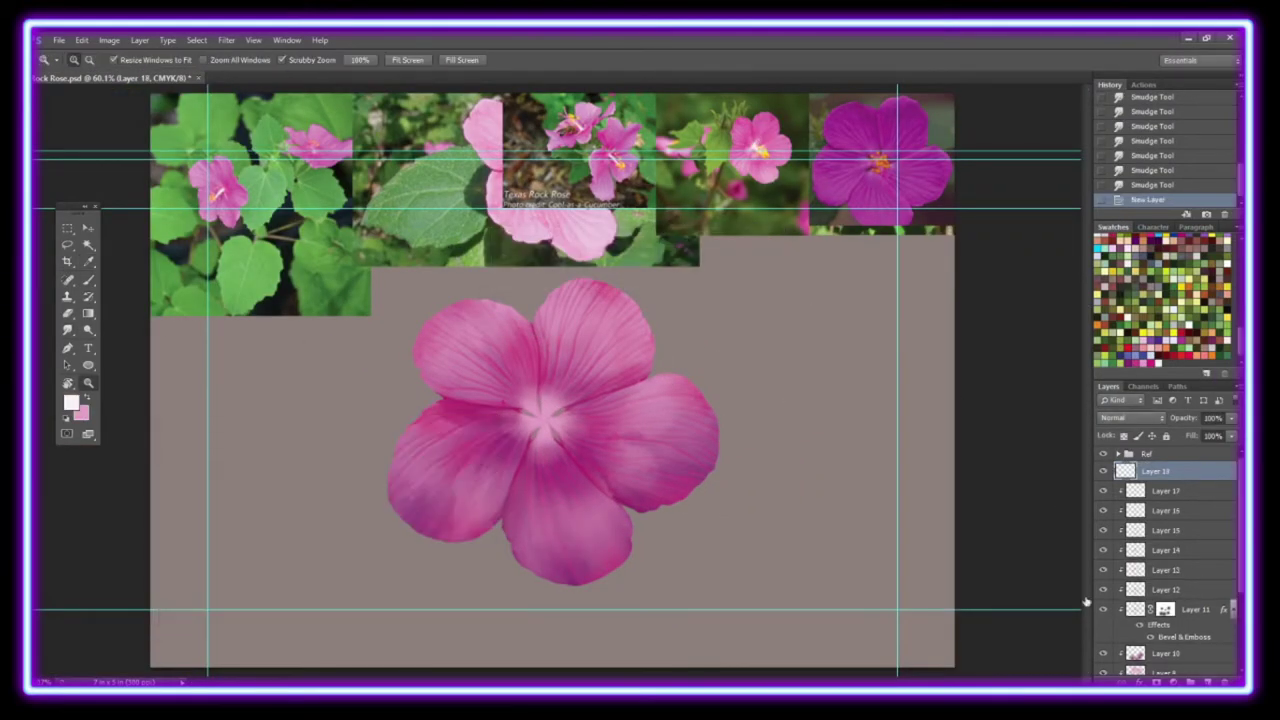
{"action": "key", "text": "b"}
{"action": "key", "text": "g"}
{"action": "left_click_drag", "start_coordinate": [544, 418], "coordinate": [562, 436]}
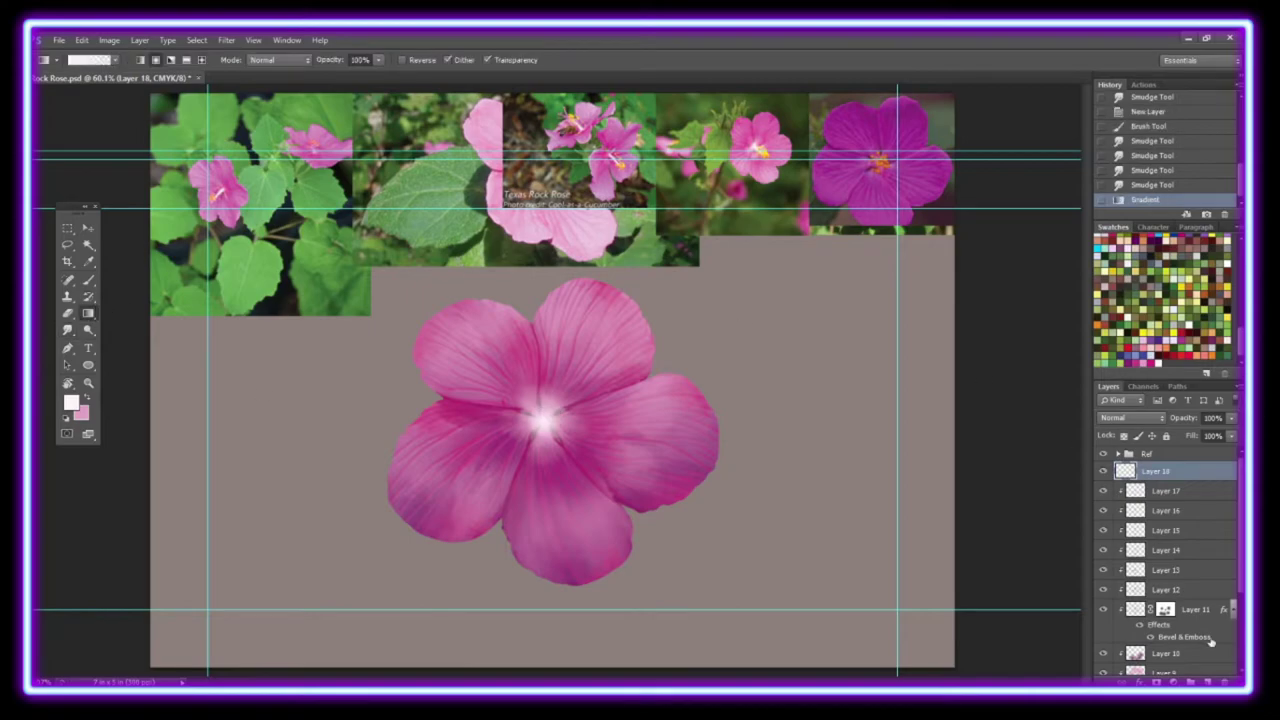
{"action": "key", "text": "ctrl+alt+g"}
On another clipped layer, shade the right petal with soft magenta and smudge it in.
{"action": "key", "text": "ctrl+shift+alt+n"}
{"action": "key", "text": "ctrl+alt+g"}
{"action": "key", "text": "b"}
{"action": "left_click", "coordinate": [88, 60]}
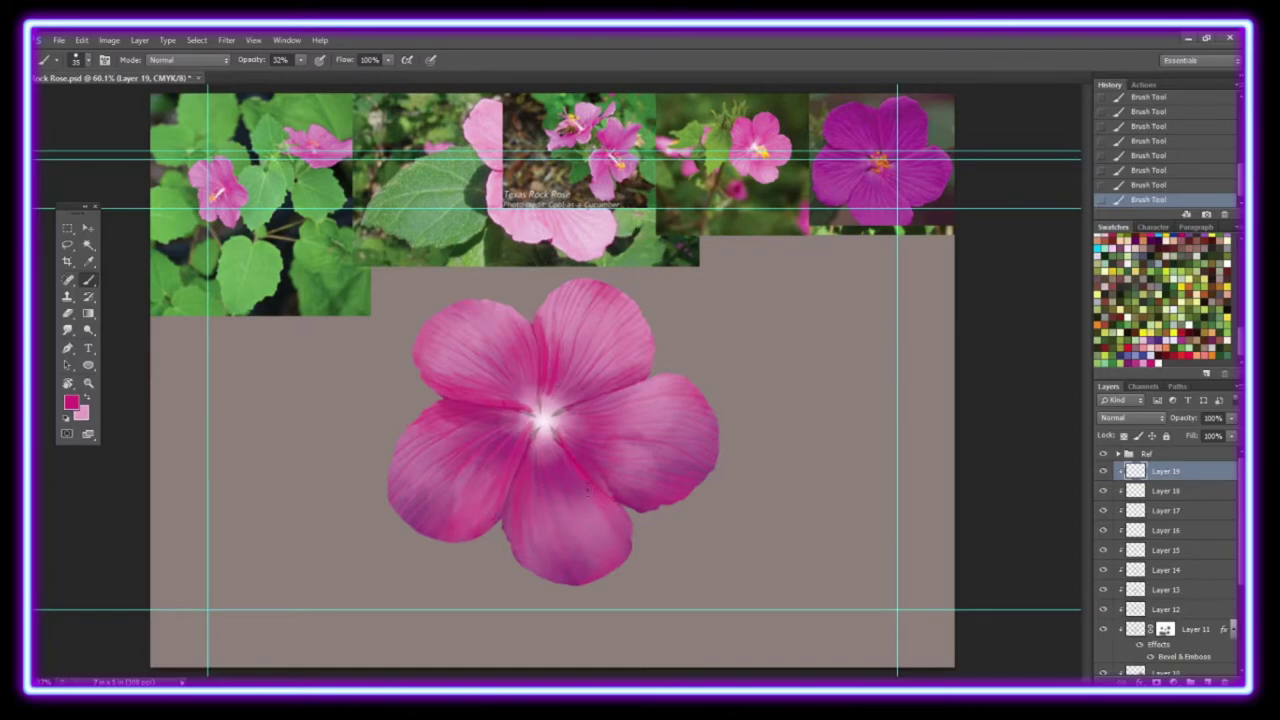
{"action": "left_click_drag", "start_coordinate": [593, 390], "coordinate": [601, 377]}
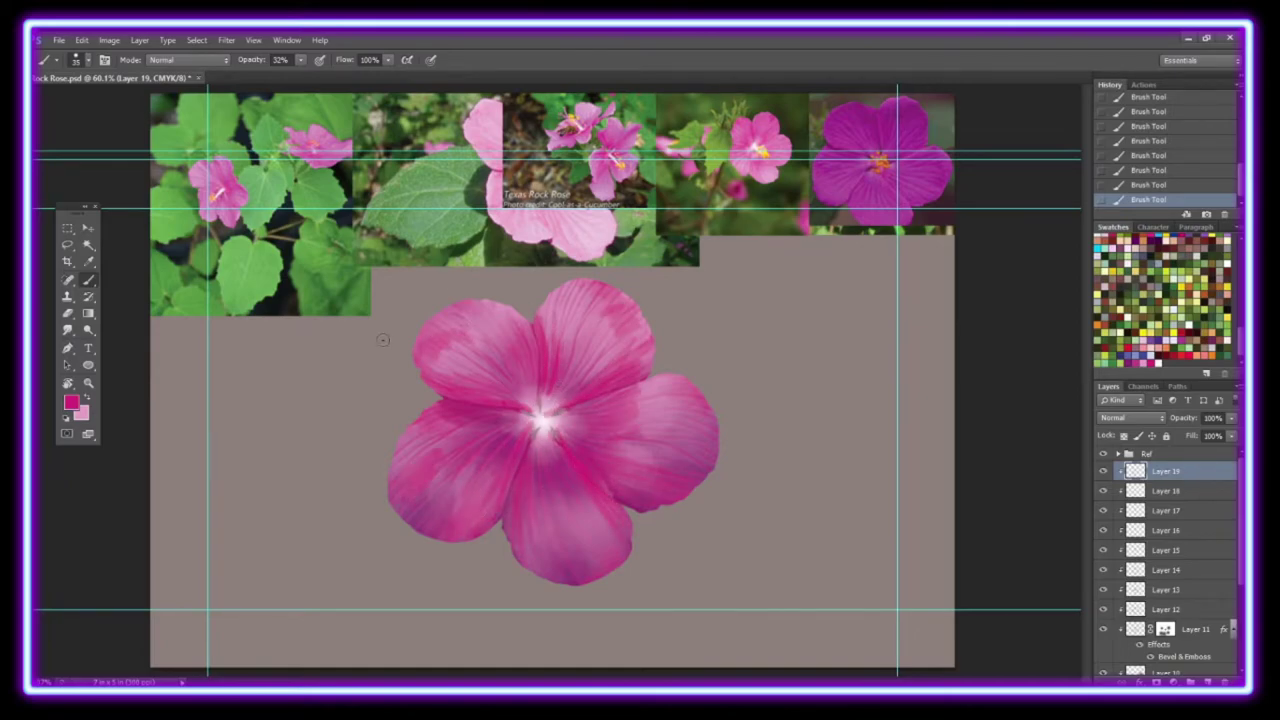
{"action": "key", "text": "r"}
{"action": "left_click_drag", "start_coordinate": [575, 330], "coordinate": [581, 315]}
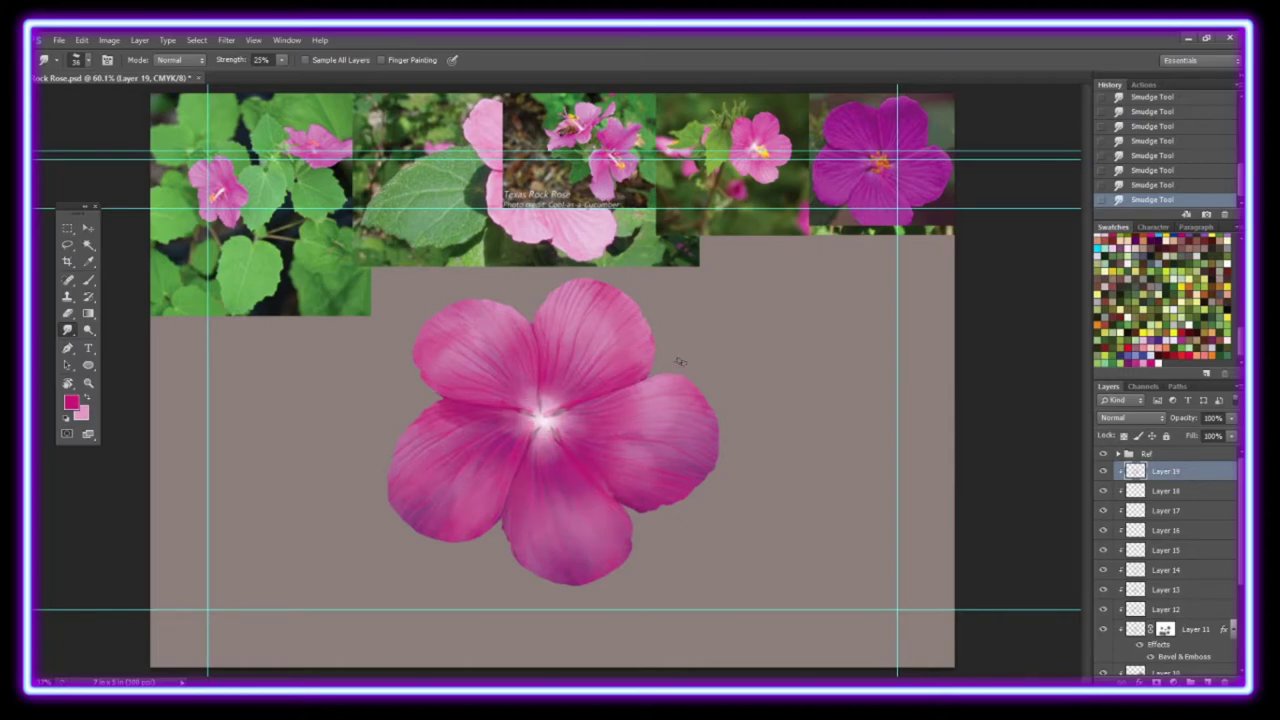
Paint light-pink highlights on the lower petals and smudge them into a soft sheen.
{"action": "right_click", "coordinate": [1192, 557]}
{"action": "key", "text": "x"}
{"action": "key", "text": "b"}
{"action": "left_click_drag", "start_coordinate": [410, 500], "coordinate": [560, 560]}
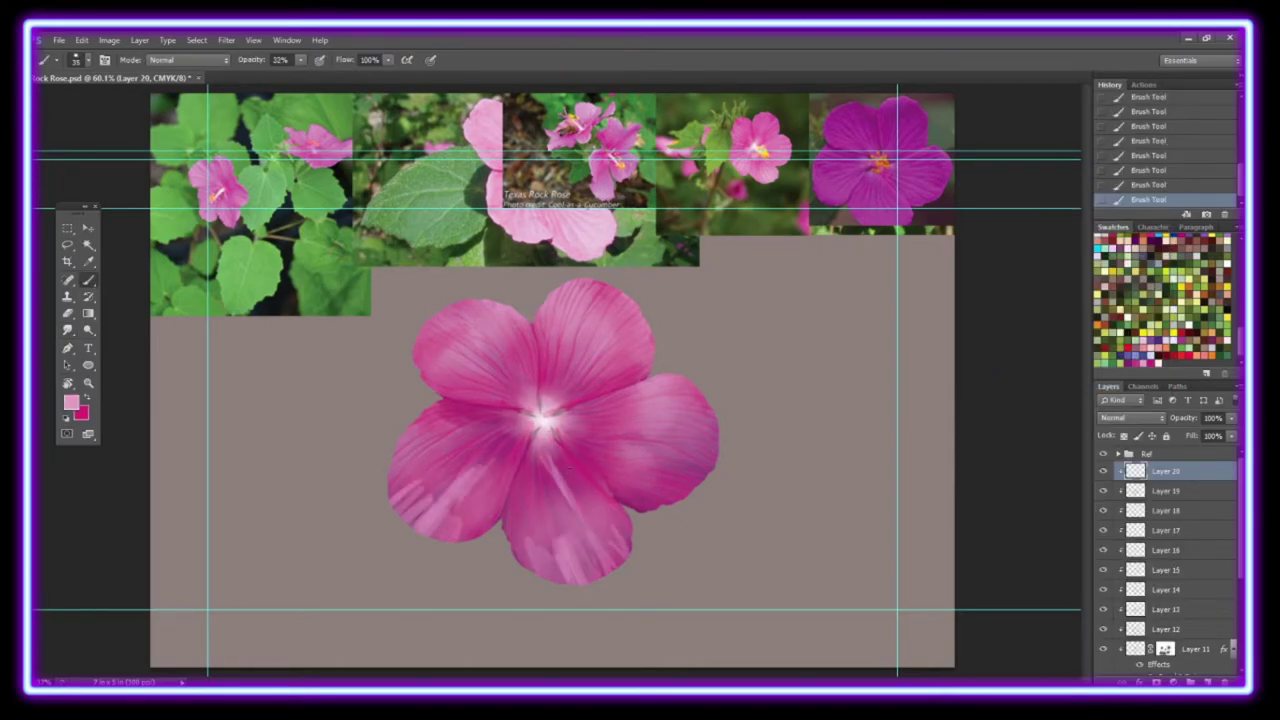
{"action": "left_click_drag", "start_coordinate": [630, 470], "coordinate": [715, 440]}
{"action": "key", "text": "r"}
{"action": "left_click_drag", "start_coordinate": [410, 470], "coordinate": [490, 530]}
{"action": "left_click_drag", "start_coordinate": [560, 460], "coordinate": [570, 580]}
{"action": "mouse_move", "coordinate": [630, 480]}
{"action": "left_mouse_down"}
{"action": "mouse_move", "coordinate": [672, 488]}
{"action": "mouse_move", "coordinate": [640, 505]}
{"action": "left_mouse_up"}
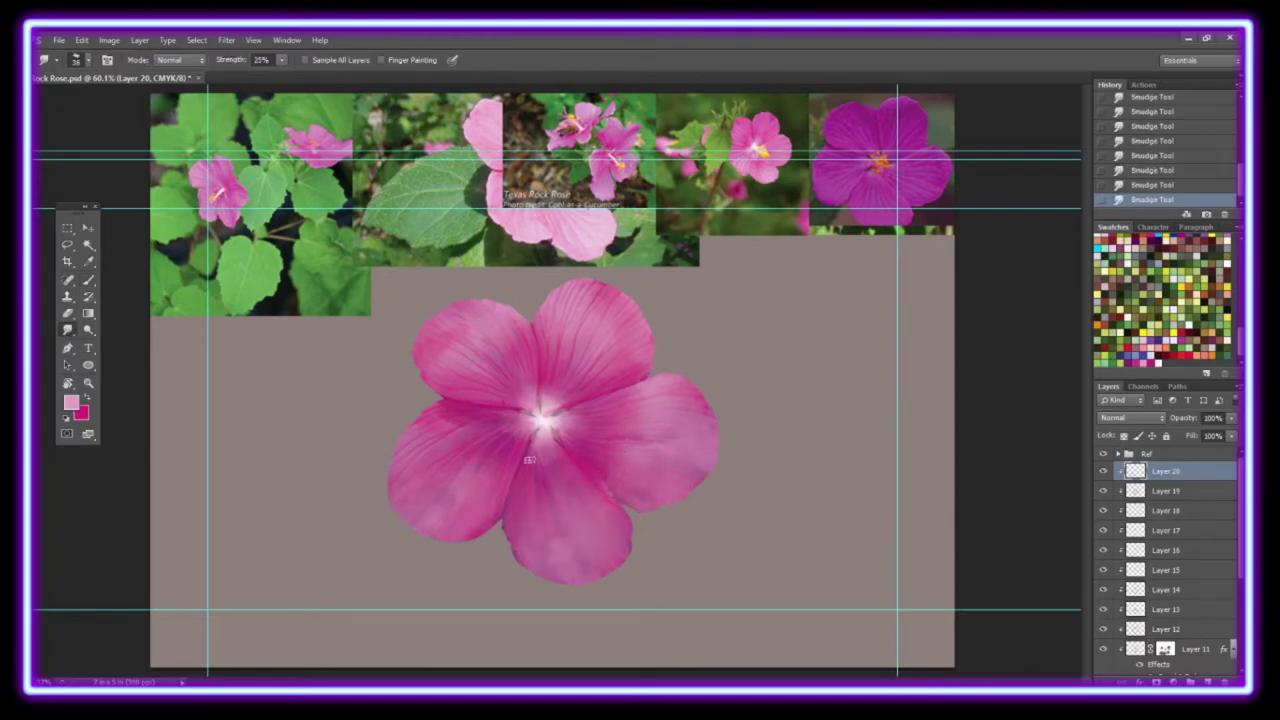
{"action": "left_click", "coordinate": [1206, 681]}
{"action": "right_click", "coordinate": [1180, 471]}
Clip the new layer to the flower and brush dark-pink strokes along the petal edges.
{"action": "left_click", "coordinate": [1066, 409]}
{"action": "key", "text": "x"}
{"action": "key", "text": "b"}
{"action": "left_click_drag", "start_coordinate": [650, 505], "coordinate": [712, 465]}
{"action": "left_click_drag", "start_coordinate": [595, 575], "coordinate": [470, 480]}
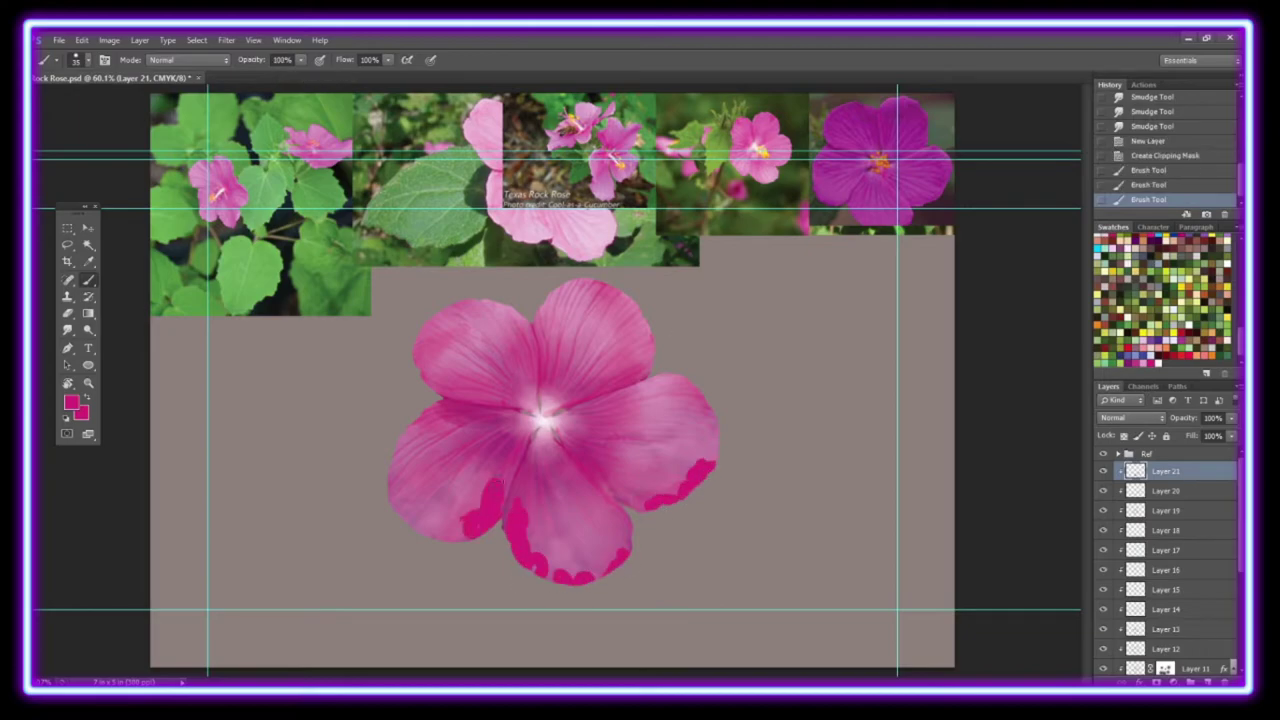
{"action": "left_click_drag", "start_coordinate": [392, 440], "coordinate": [460, 540]}
{"action": "left_click_drag", "start_coordinate": [600, 285], "coordinate": [630, 340]}
{"action": "left_click_drag", "start_coordinate": [490, 350], "coordinate": [505, 378]}
Smudge the dark-pink edge strokes and spots into the petals.
{"action": "key", "text": "r"}
{"action": "left_click_drag", "start_coordinate": [390, 470], "coordinate": [500, 540]}
{"action": "left_click_drag", "start_coordinate": [420, 345], "coordinate": [505, 378]}
{"action": "left_click_drag", "start_coordinate": [600, 285], "coordinate": [630, 345]}
{"action": "mouse_move", "coordinate": [530, 470]}
{"action": "left_mouse_down"}
{"action": "mouse_move", "coordinate": [550, 565]}
{"action": "mouse_move", "coordinate": [625, 560]}
{"action": "left_mouse_up"}
{"action": "left_click_drag", "start_coordinate": [695, 385], "coordinate": [670, 505]}
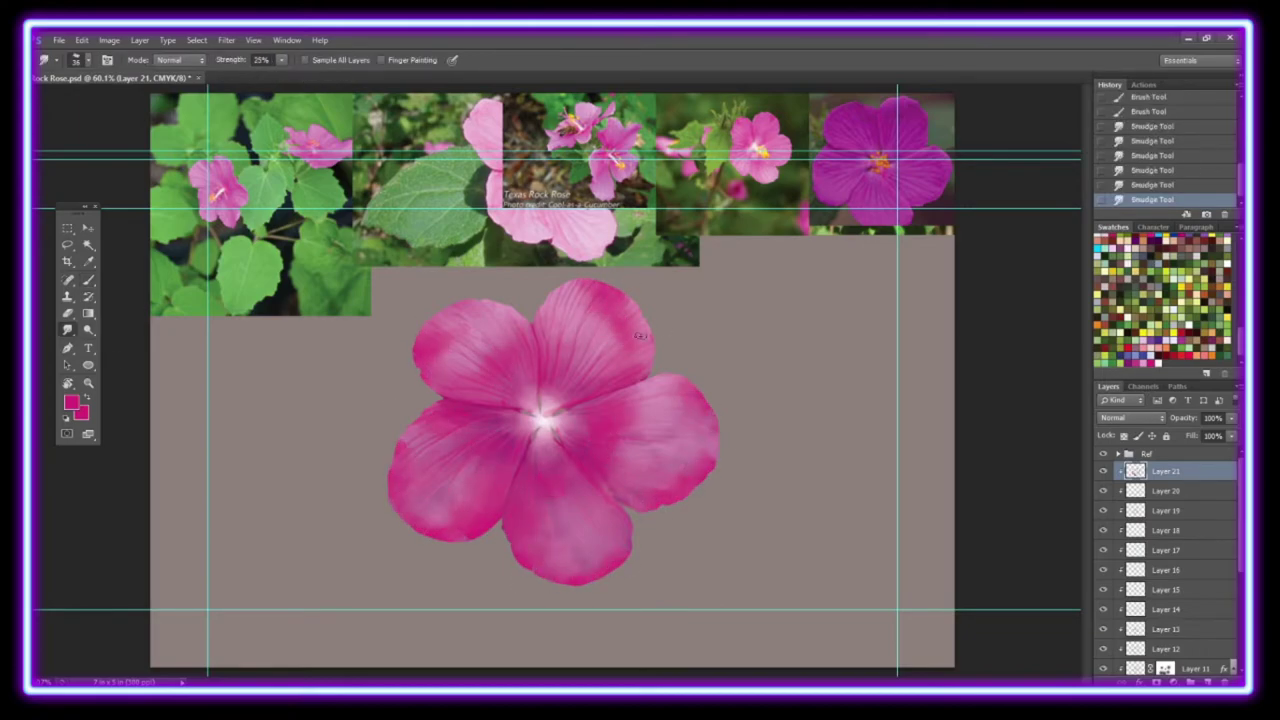
Move Layer 11 up the stack, then back down under Layer 12.
{"action": "left_click_drag", "start_coordinate": [1117, 668], "coordinate": [1187, 571]}
{"action": "key", "text": "ctrl+bracketleft"}
{"action": "key", "text": "ctrl+bracketleft"}
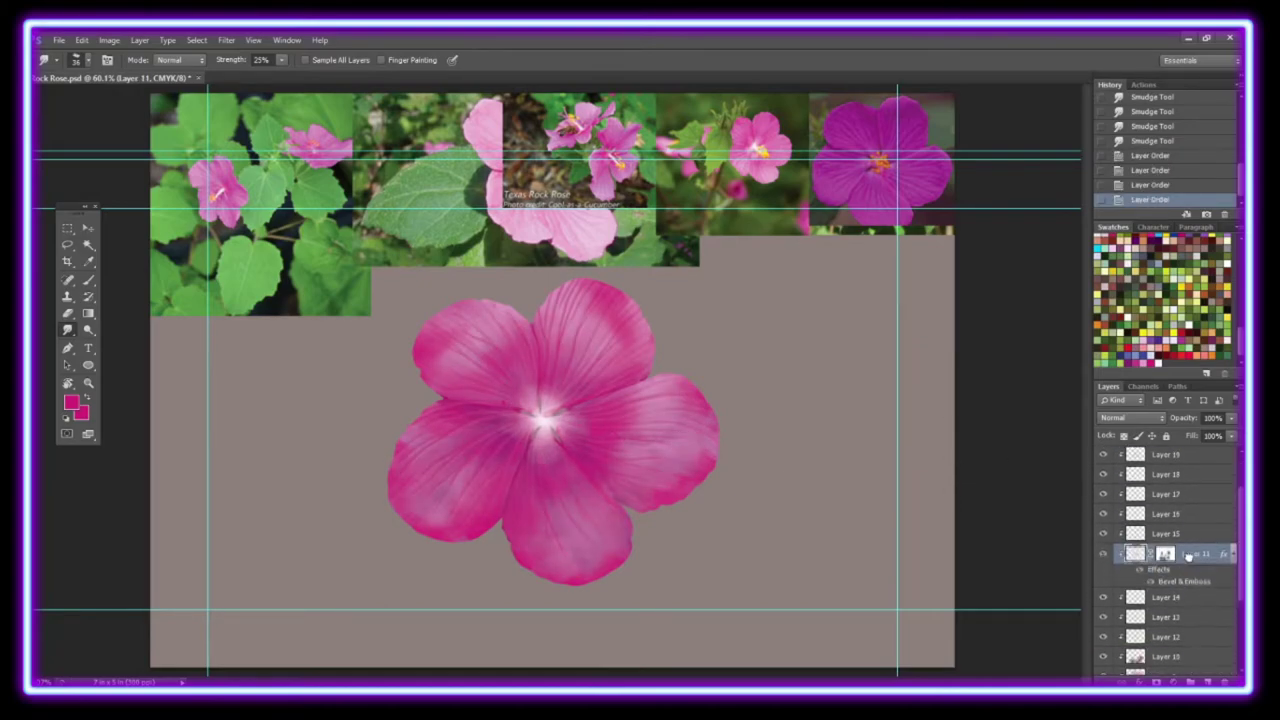
{"action": "key", "text": "ctrl+bracketleft"}
{"action": "key", "text": "ctrl+bracketleft"}
{"action": "key", "text": "ctrl+bracketleft"}
Set the dark-pink shading layer to Multiply and open Layer 11's Bevel & Emboss settings.
{"action": "key", "text": "alt+period"}
{"action": "key", "text": "shift+alt+m"}
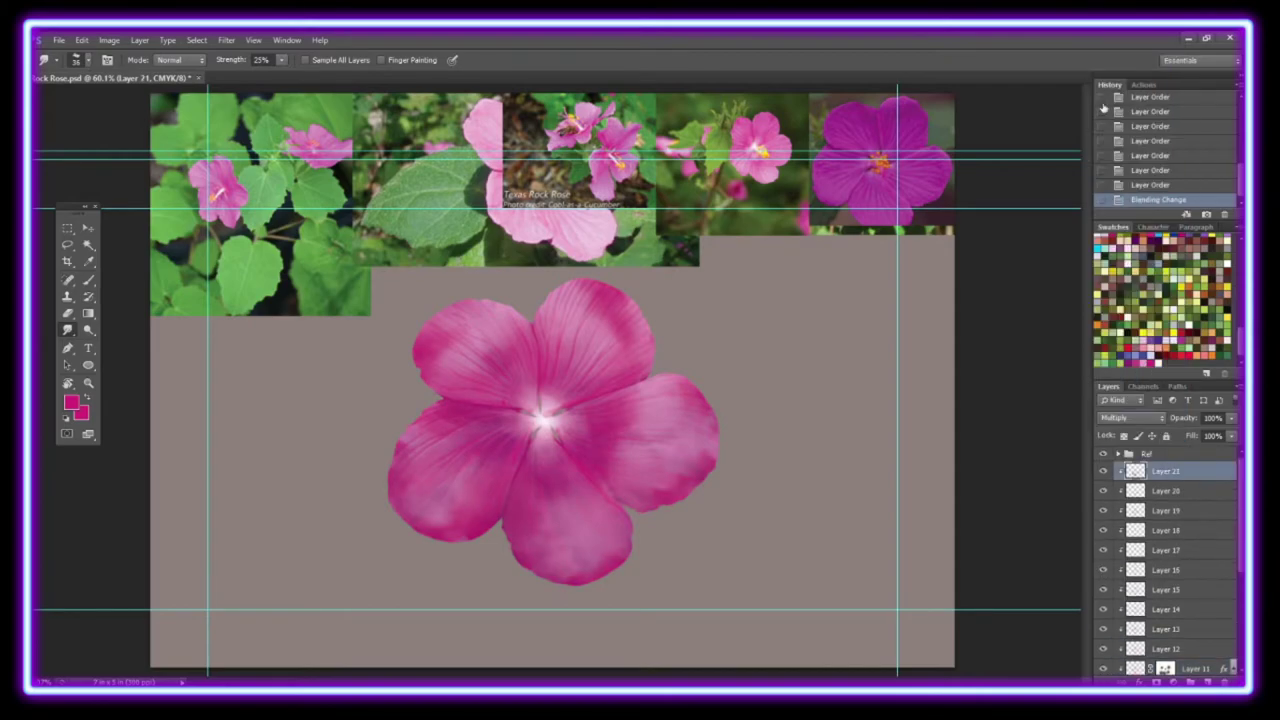
{"action": "scroll", "coordinate": [1160, 550], "scroll_direction": "down", "scroll_amount": 2}
{"action": "double_click", "coordinate": [1200, 616]}
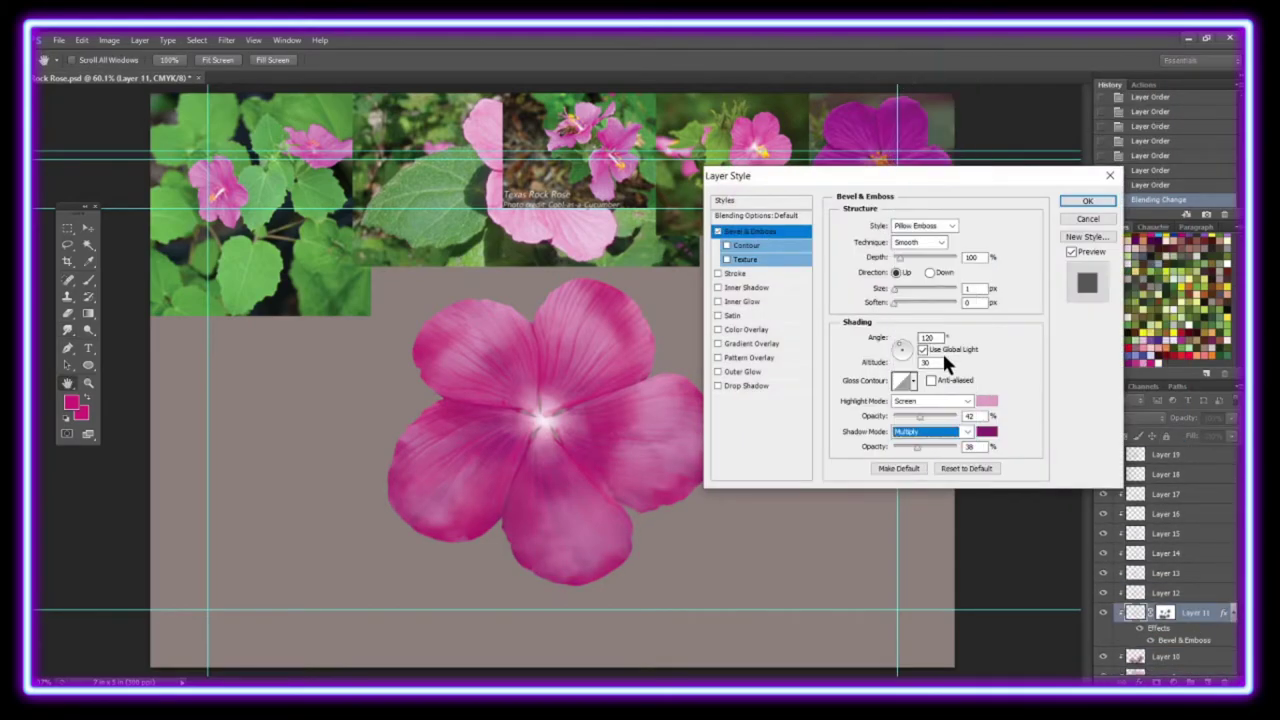
Accept the bevel, change Layer 14's blend mode, and reopen Layer 11's Bevel & Emboss.
{"action": "left_click", "coordinate": [1087, 201]}
{"action": "right_click", "coordinate": [1106, 553]}
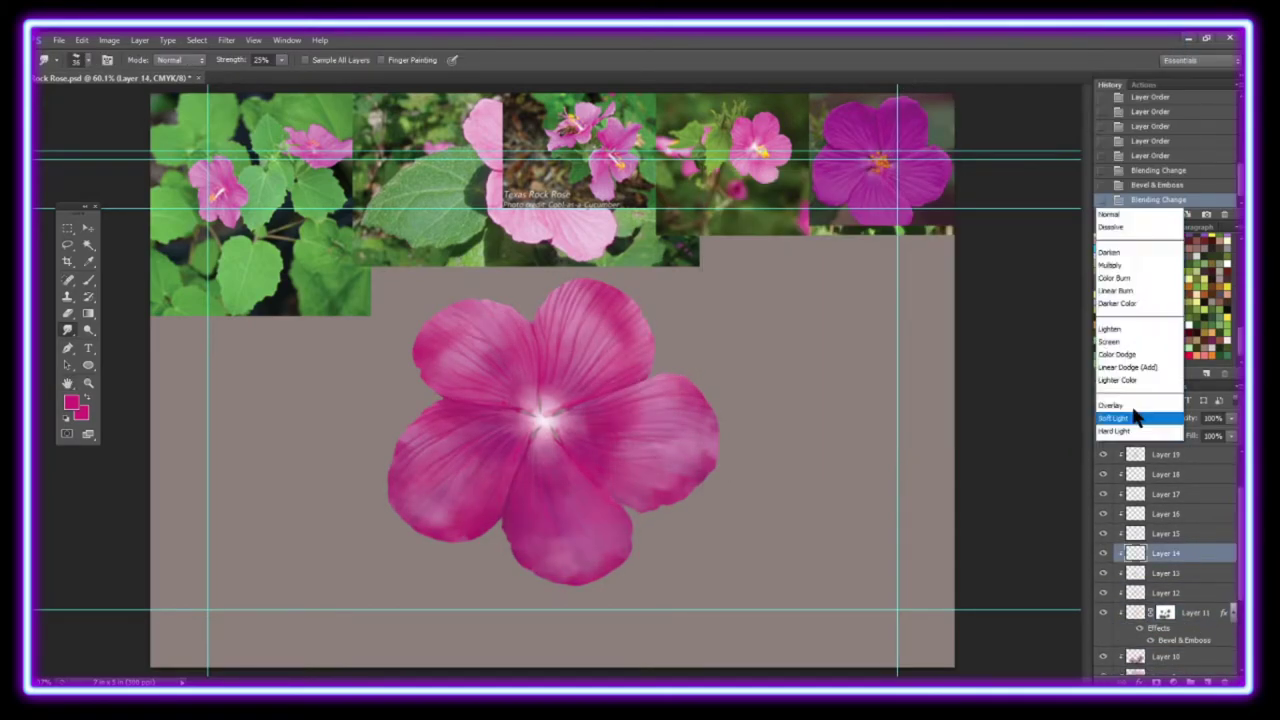
{"action": "double_click", "coordinate": [1192, 614]}
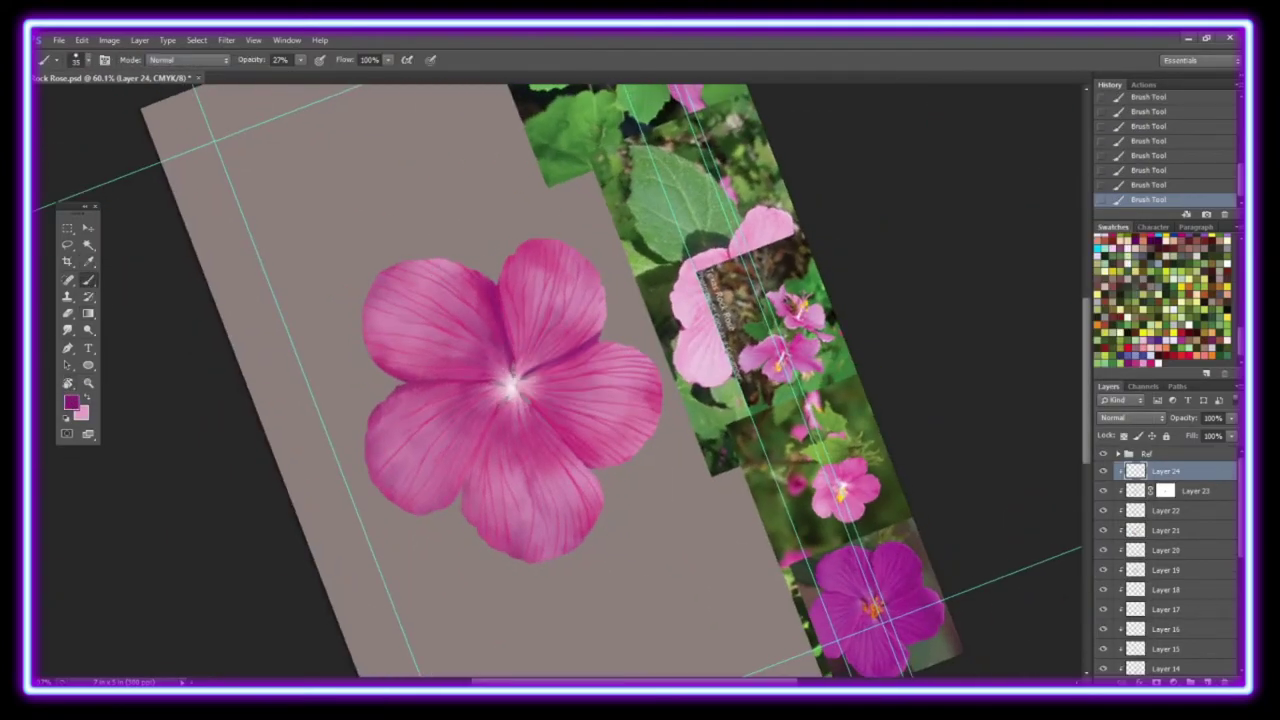
Rotate the canvas view for vein painting, then reset it to upright.
{"action": "left_click_drag", "start_coordinate": [505, 360], "coordinate": [329, 243]}
{"action": "mouse_move", "coordinate": [286, 428]}
{"action": "left_mouse_down"}
{"action": "mouse_move", "coordinate": [576, 318]}
{"action": "mouse_move", "coordinate": [548, 314]}
{"action": "left_mouse_up"}
{"action": "left_click_drag", "start_coordinate": [475, 425], "coordinate": [520, 340]}
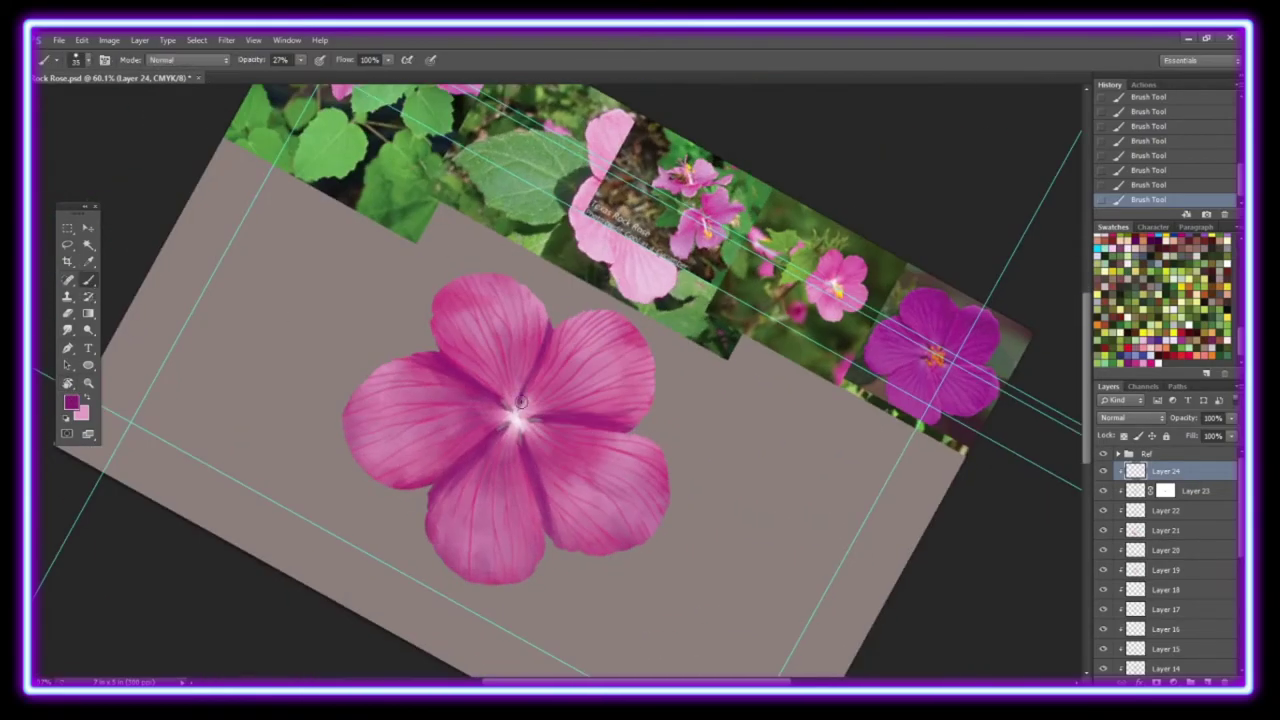
{"action": "key", "text": "Escape"}
{"action": "left_click", "coordinate": [88, 60]}
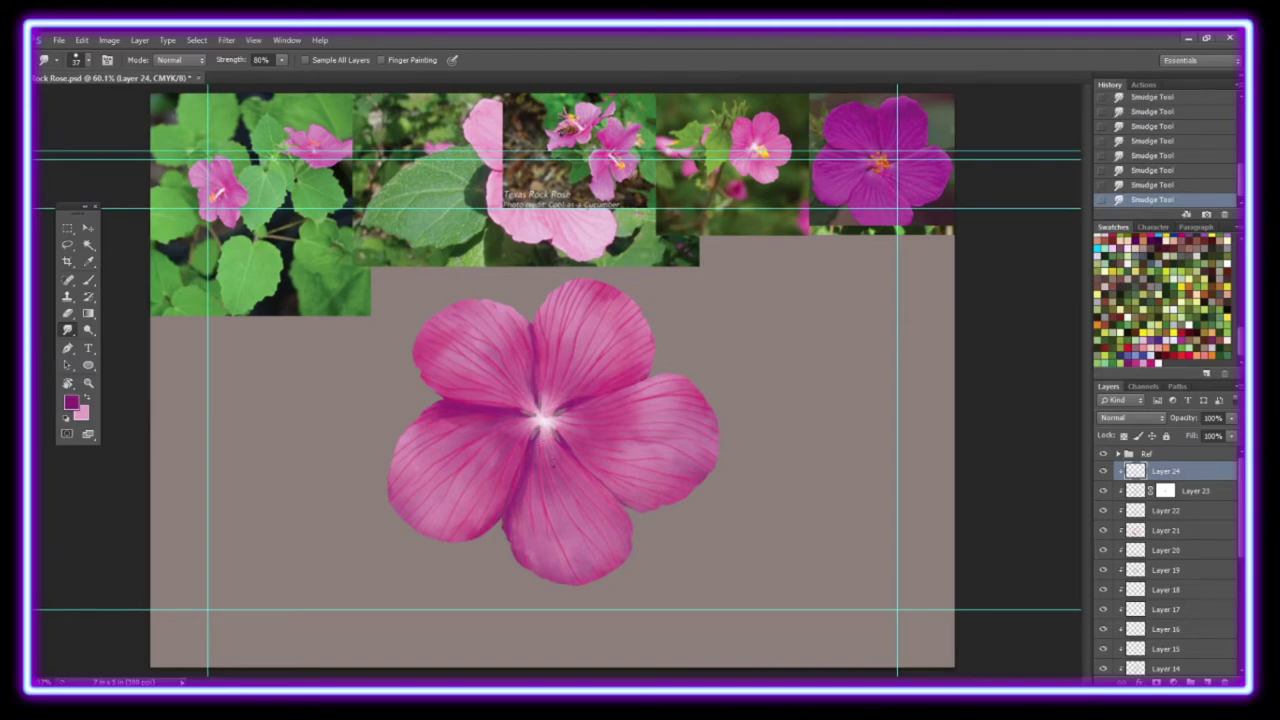
Set Layer 24 to Multiply at 50% opacity.
{"action": "key", "text": "shift+alt+m"}
{"action": "key", "text": "z"}
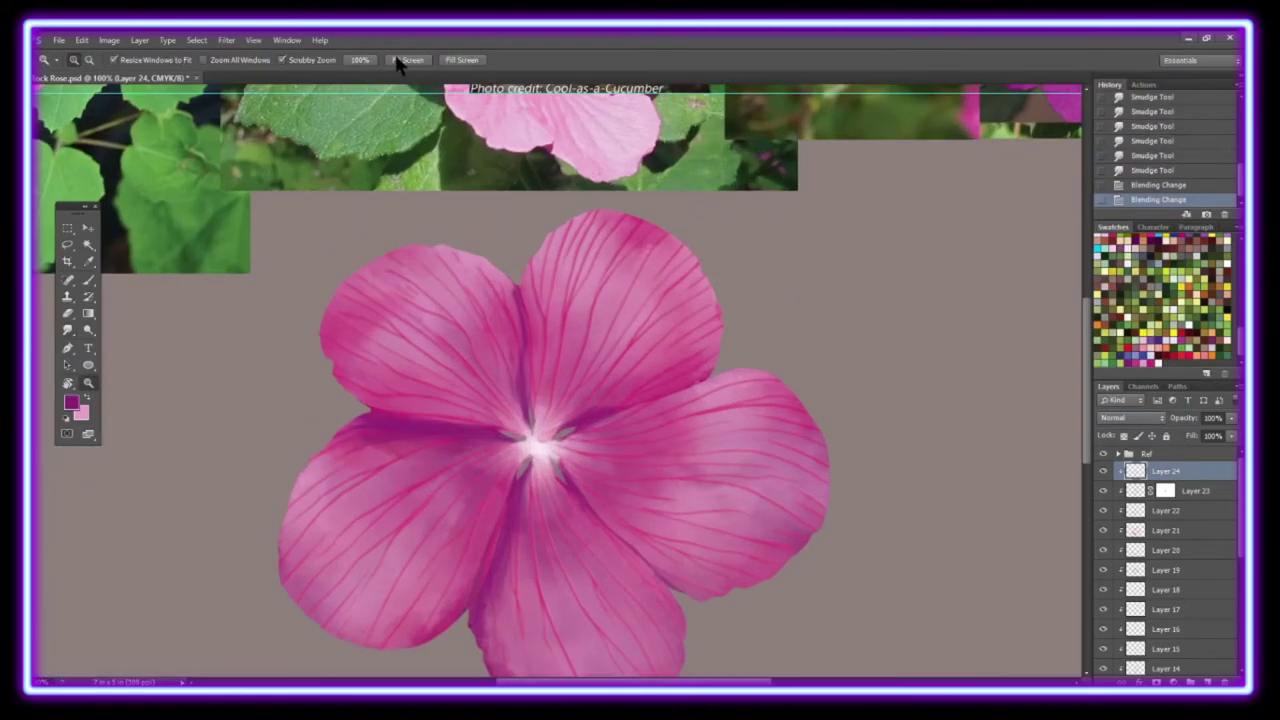
{"action": "left_click", "coordinate": [1132, 417]}
{"action": "left_click", "coordinate": [1140, 205]}
{"action": "key", "text": "5"}
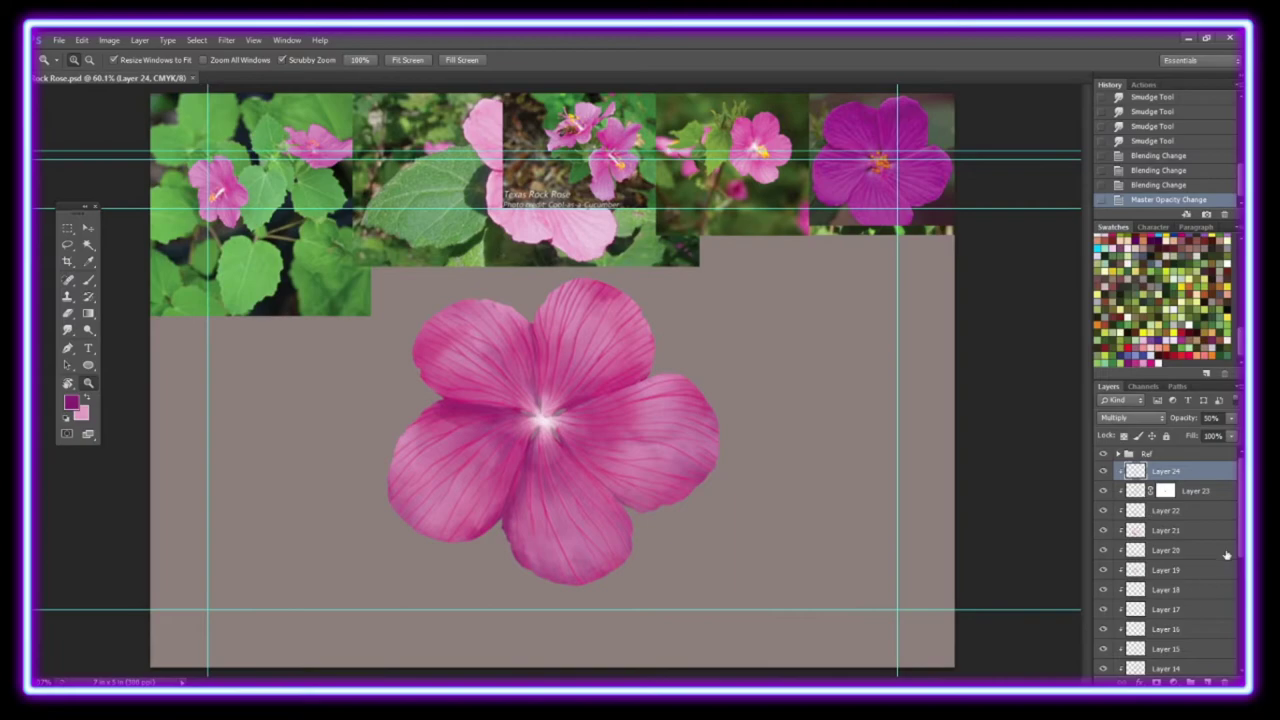
Convert the petal layers into a smart object named 'petals'.
{"action": "right_click", "coordinate": [1160, 470]}
{"action": "left_click", "coordinate": [1151, 289]}
{"action": "double_click", "coordinate": [1152, 471]}
{"action": "type", "text": "petals"}
{"action": "key", "text": "Return"}
{"action": "left_click", "coordinate": [226, 40]}
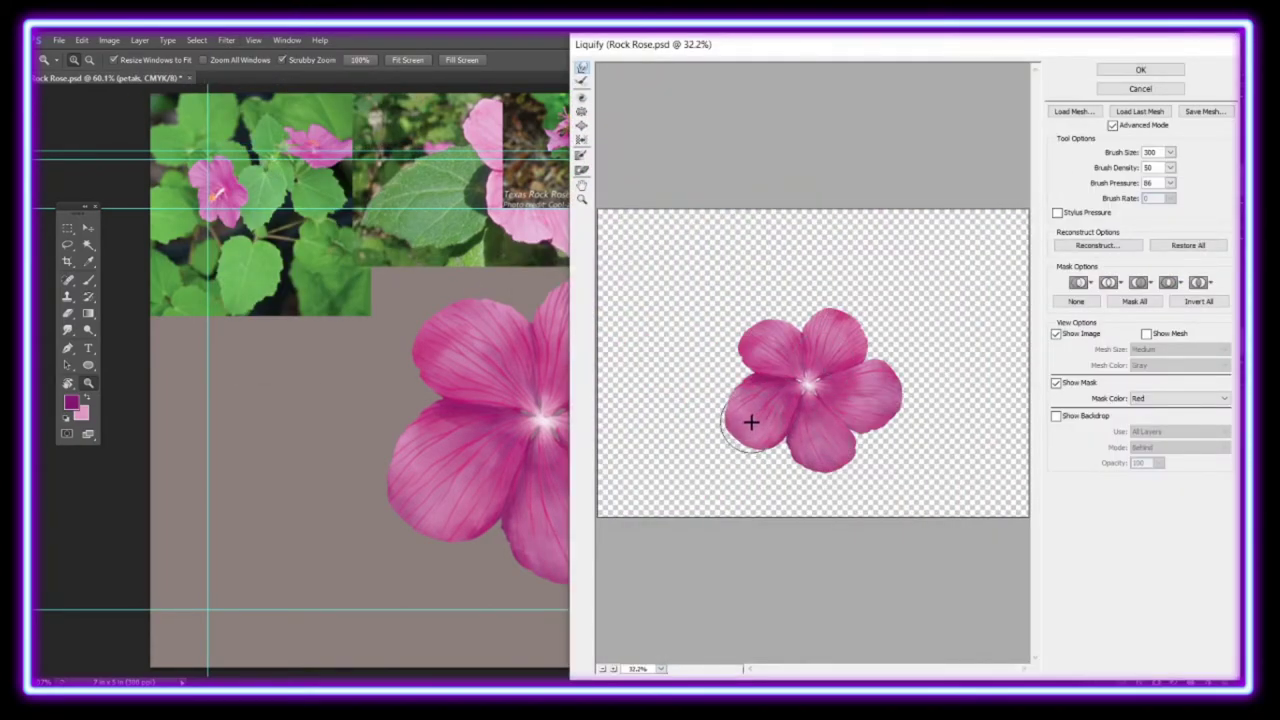
Close Liquify and paint a white stamen from the centre up a petal on a new layer.
{"action": "key", "text": "Escape"}
{"action": "key", "text": "ctrl+shift+alt+n"}
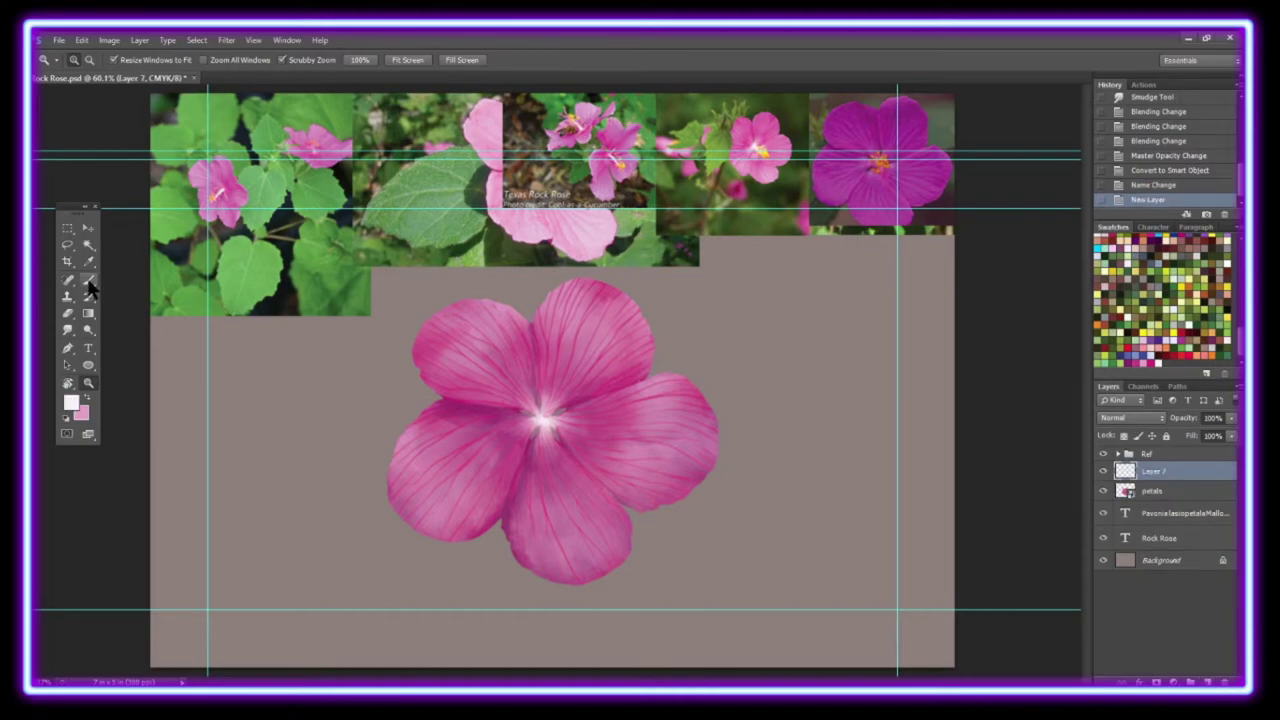
{"action": "left_click", "coordinate": [89, 287]}
{"action": "left_click_drag", "start_coordinate": [540, 418], "coordinate": [501, 319]}
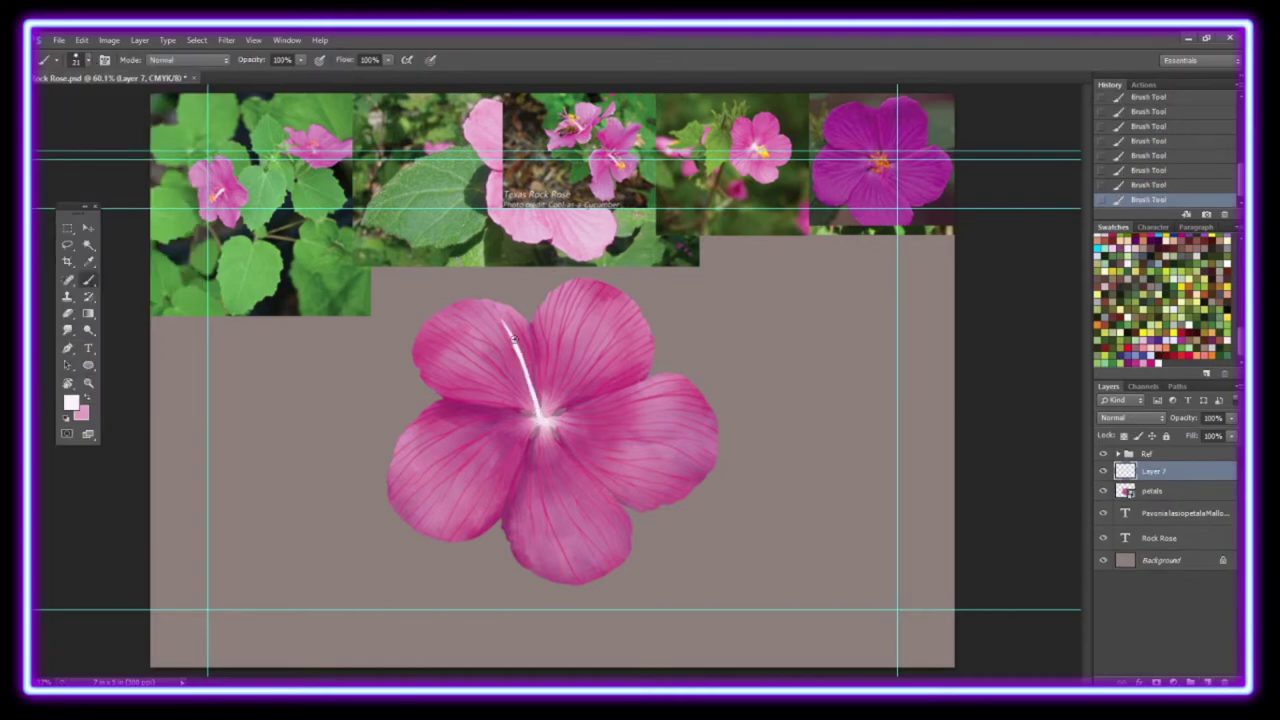
{"action": "key", "text": "e"}
{"action": "key", "text": "b"}
{"action": "left_click_drag", "start_coordinate": [521, 376], "coordinate": [507, 340]}
{"action": "key", "text": "e"}
Smudge the top of the white stamen on a new clipped layer.
{"action": "key", "text": "ctrl+shift+alt+n"}
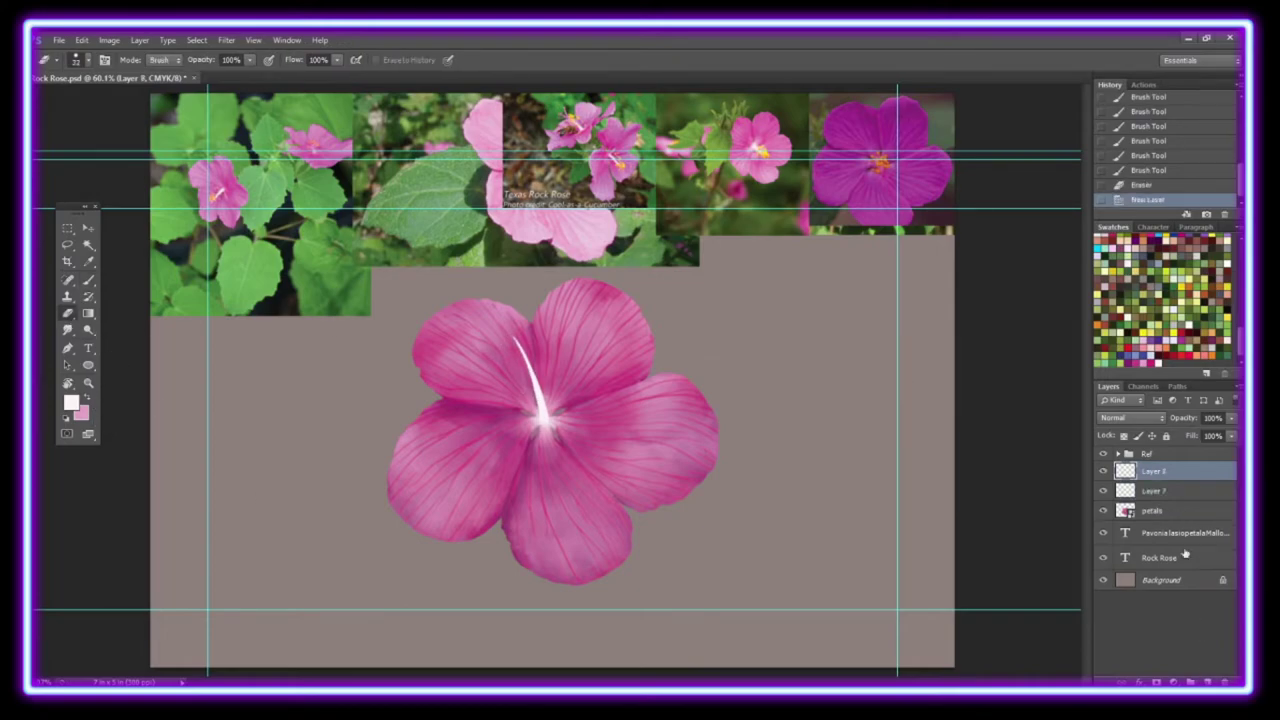
{"action": "key", "text": "ctrl+alt+g"}
{"action": "key", "text": "r"}
{"action": "left_click_drag", "start_coordinate": [521, 345], "coordinate": [535, 358]}
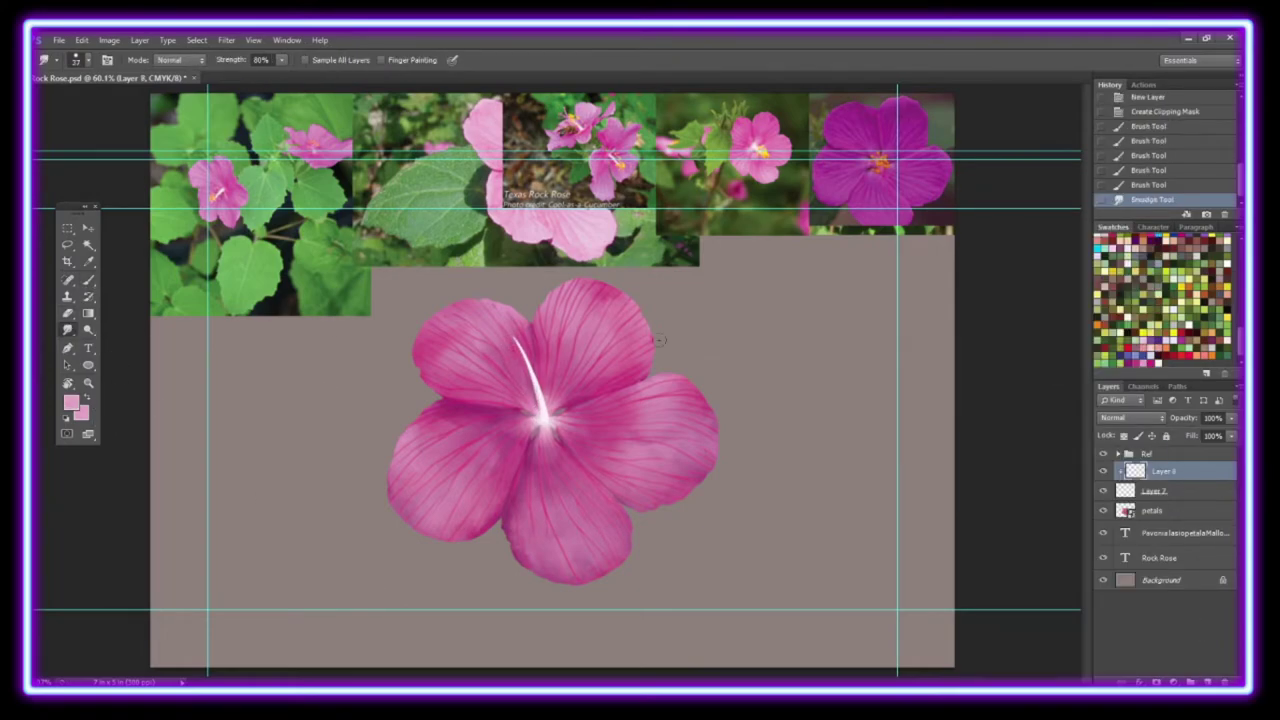
{"action": "key", "text": "ctrl+1"}
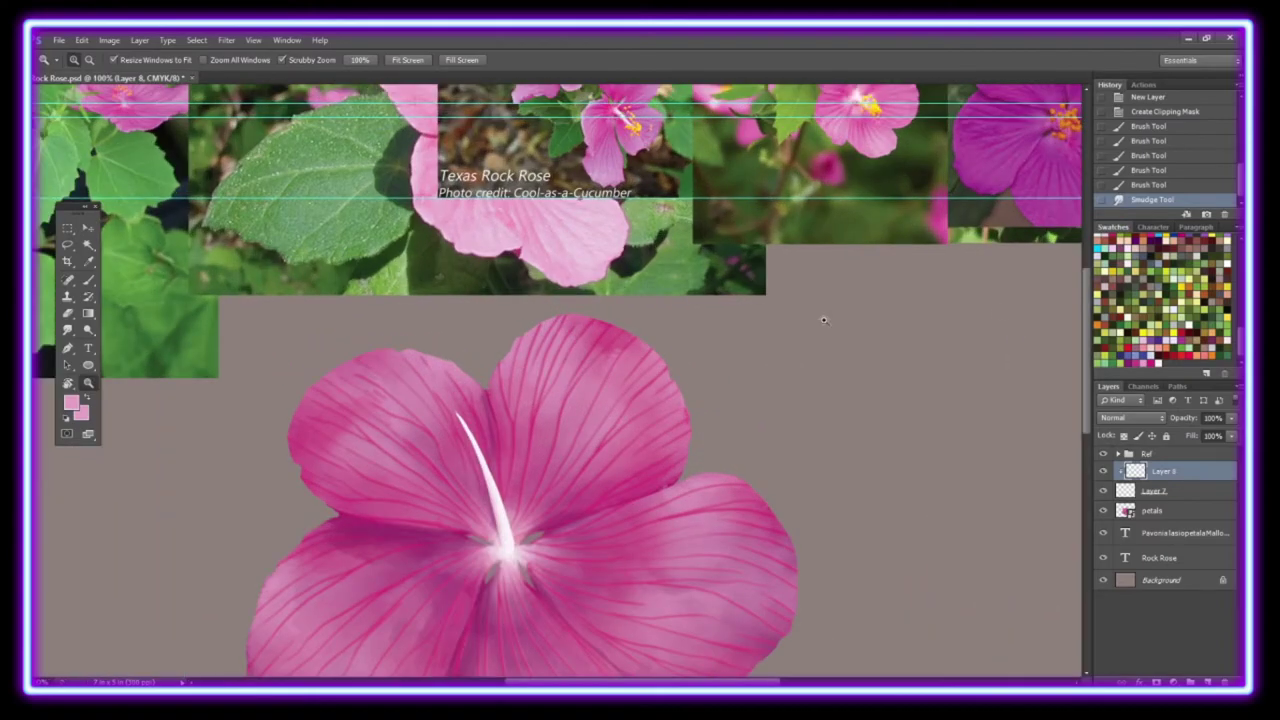
Sample a yellow and paint orange pollen dots along the stamen on a new layer.
{"action": "key", "text": "i"}
{"action": "key", "text": "ctrl+shift+alt+n"}
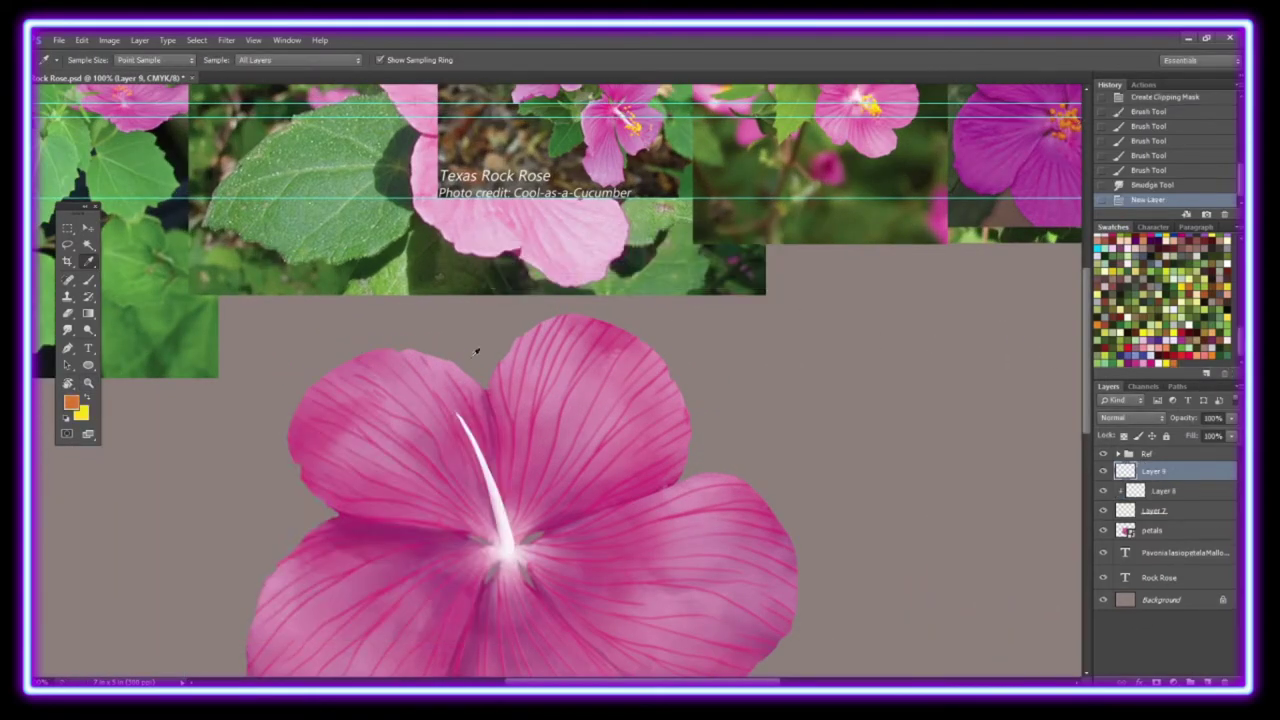
{"action": "key", "text": "b"}
{"action": "left_click", "coordinate": [87, 59]}
{"action": "scroll", "coordinate": [172, 190], "scroll_direction": "down", "scroll_amount": 2}
{"action": "left_click", "coordinate": [110, 197]}
{"action": "key", "text": "F5"}
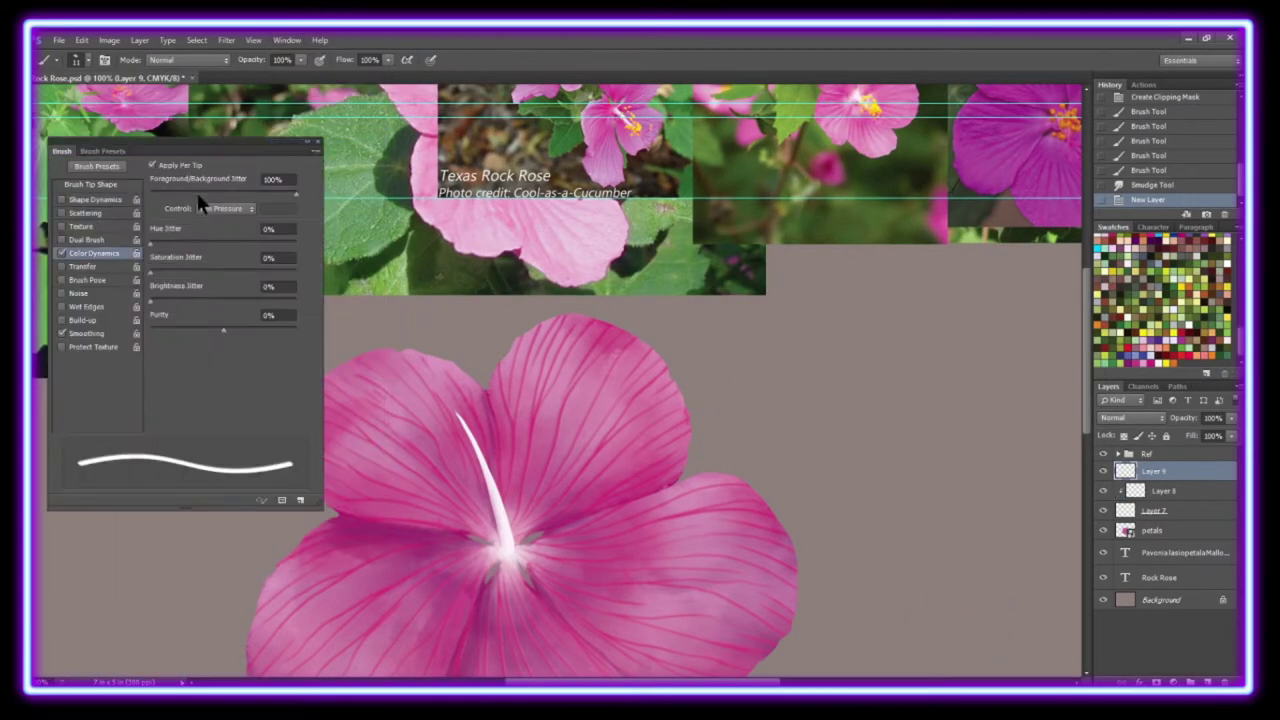
{"action": "left_click", "coordinate": [95, 199]}
{"action": "left_click", "coordinate": [480, 440]}
{"action": "left_click_drag", "start_coordinate": [480, 440], "coordinate": [490, 475]}
Try brush scattering at 773%, then turn scattering back off.
{"action": "left_click", "coordinate": [95, 213]}
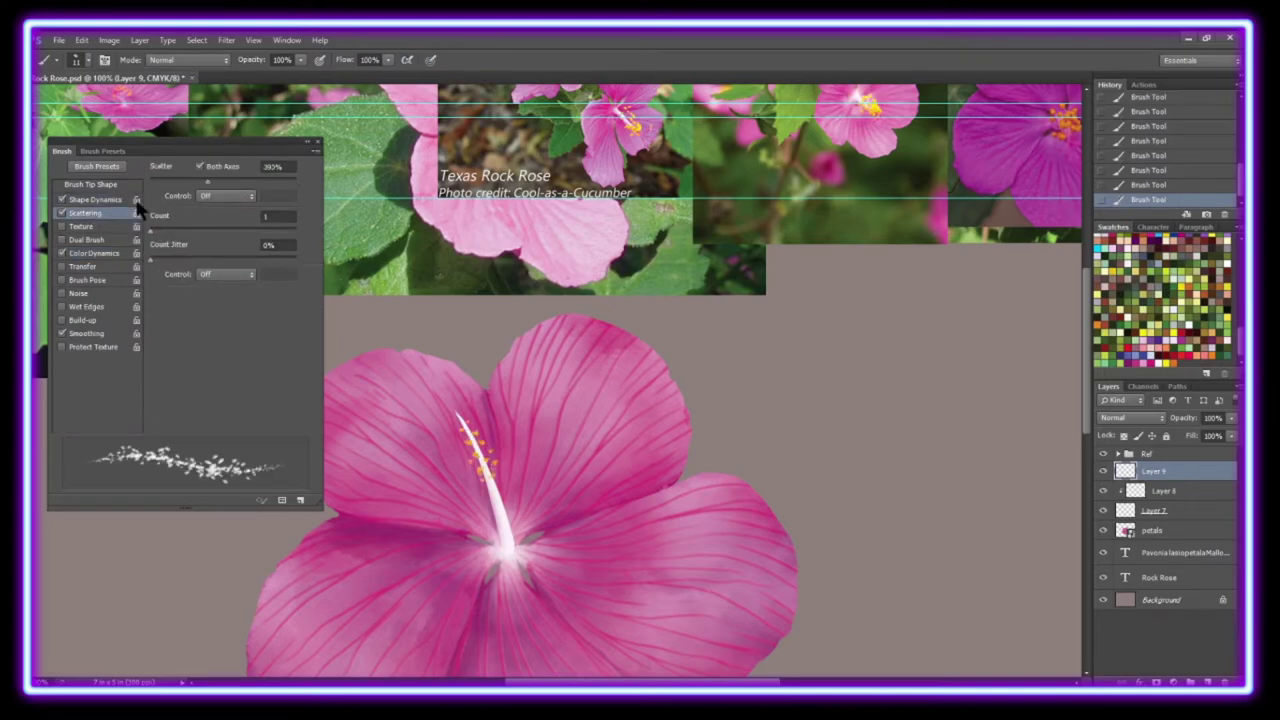
{"action": "left_click_drag", "start_coordinate": [209, 183], "coordinate": [263, 181]}
{"action": "key", "text": "F5"}
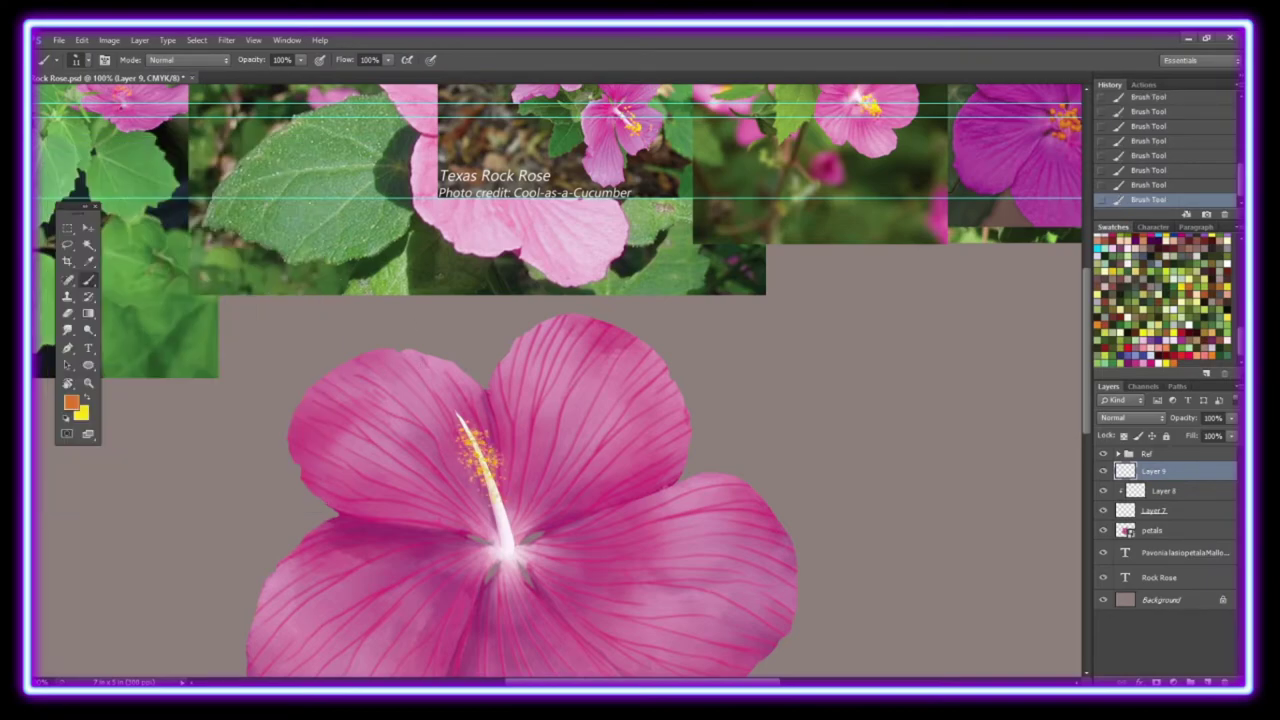
{"action": "key", "text": "F5"}
{"action": "left_click", "coordinate": [62, 213]}
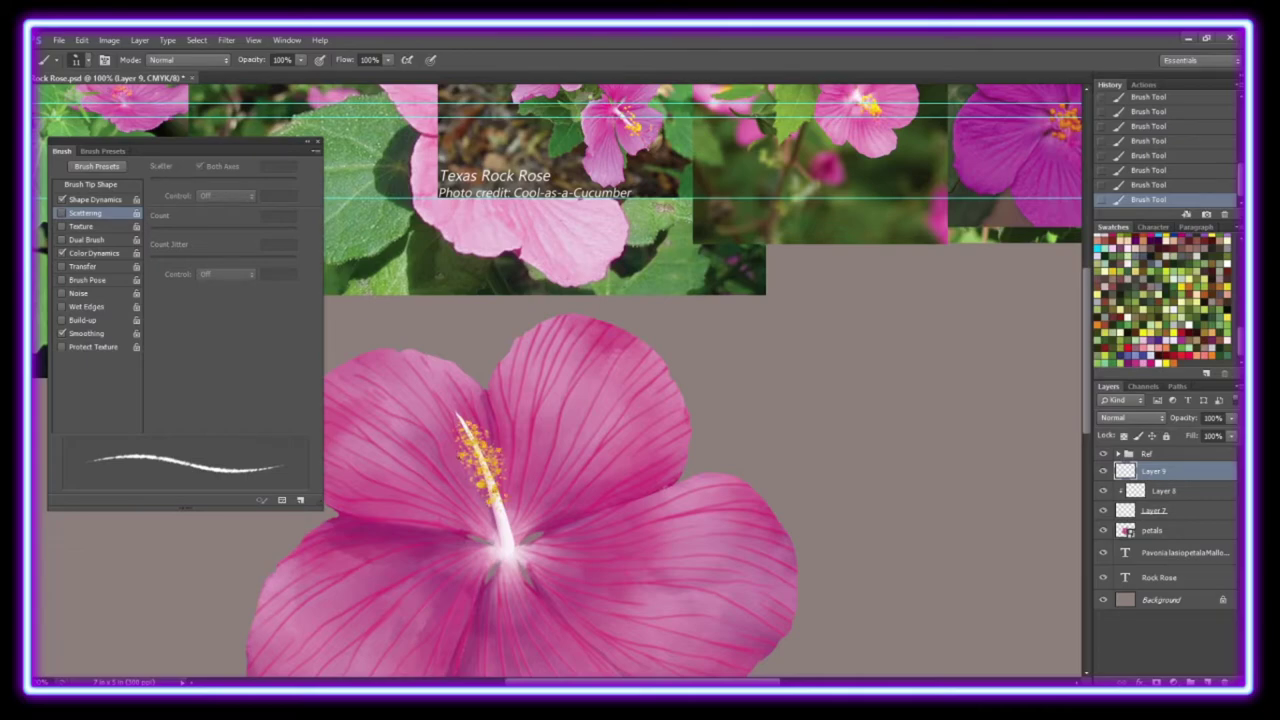
{"action": "key", "text": "F5"}
Give the pollen layer a dark purple drop shadow.
{"action": "right_click", "coordinate": [1150, 470]}
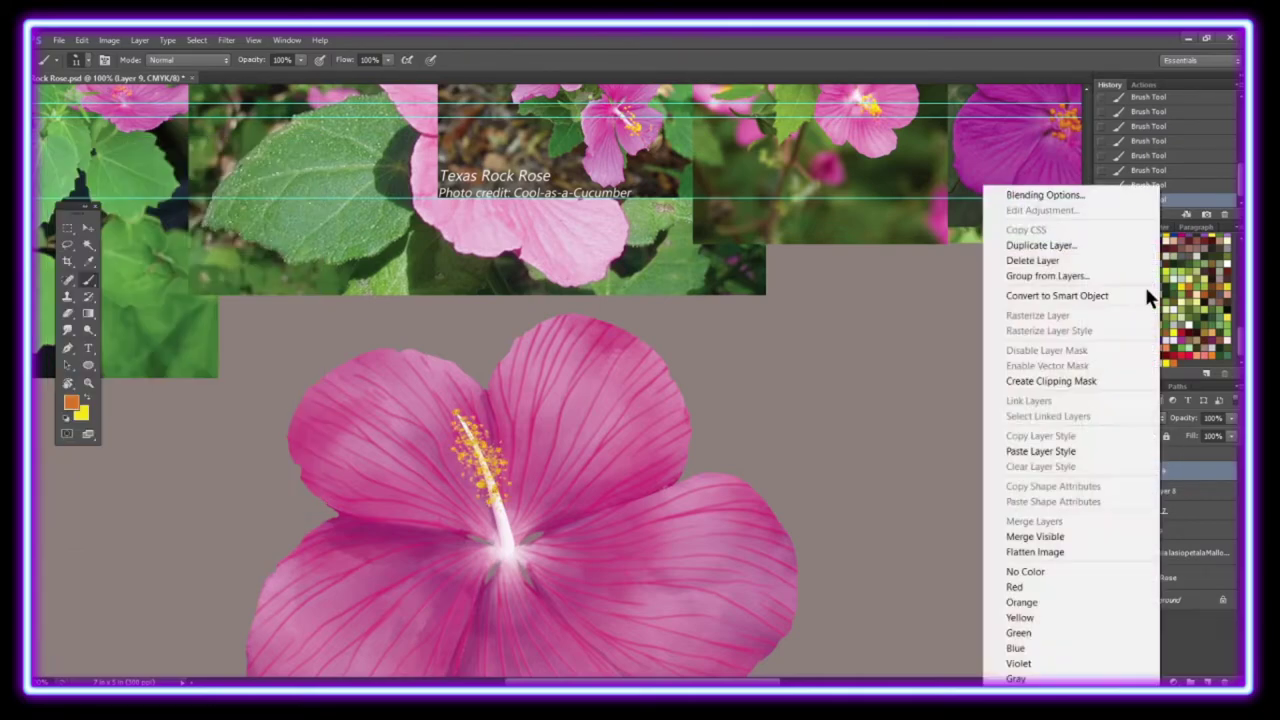
{"action": "left_click", "coordinate": [1049, 191]}
{"action": "left_click", "coordinate": [757, 385]}
{"action": "left_click", "coordinate": [981, 225]}
{"action": "key", "text": "Return"}
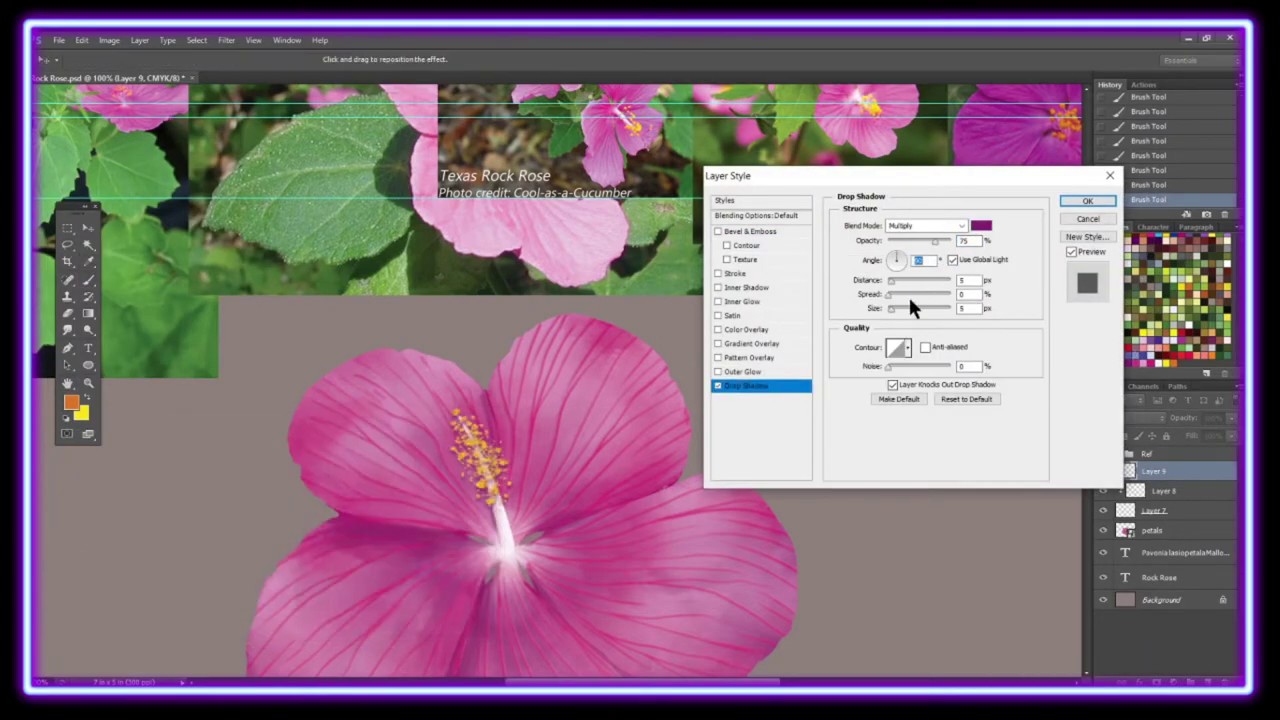
{"action": "key", "text": "Return"}
{"action": "left_click", "coordinate": [1205, 680]}
Paint a small red stigma at the stamen tip with a 5 px brush, then lay a pink gradient across the petals.
{"action": "key", "text": "ctrl+plus"}
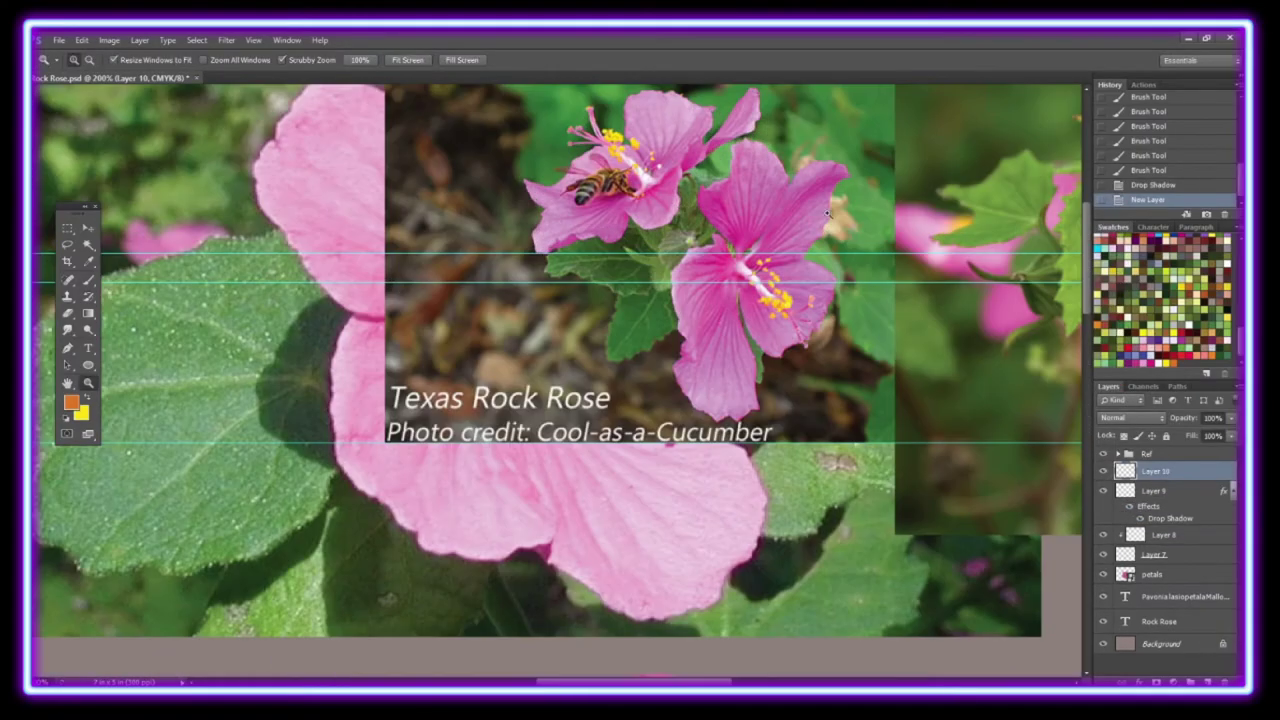
{"action": "scroll", "coordinate": [1090, 315], "scroll_direction": "down", "scroll_amount": 5}
{"action": "key", "text": "b"}
{"action": "left_click", "coordinate": [75, 59]}
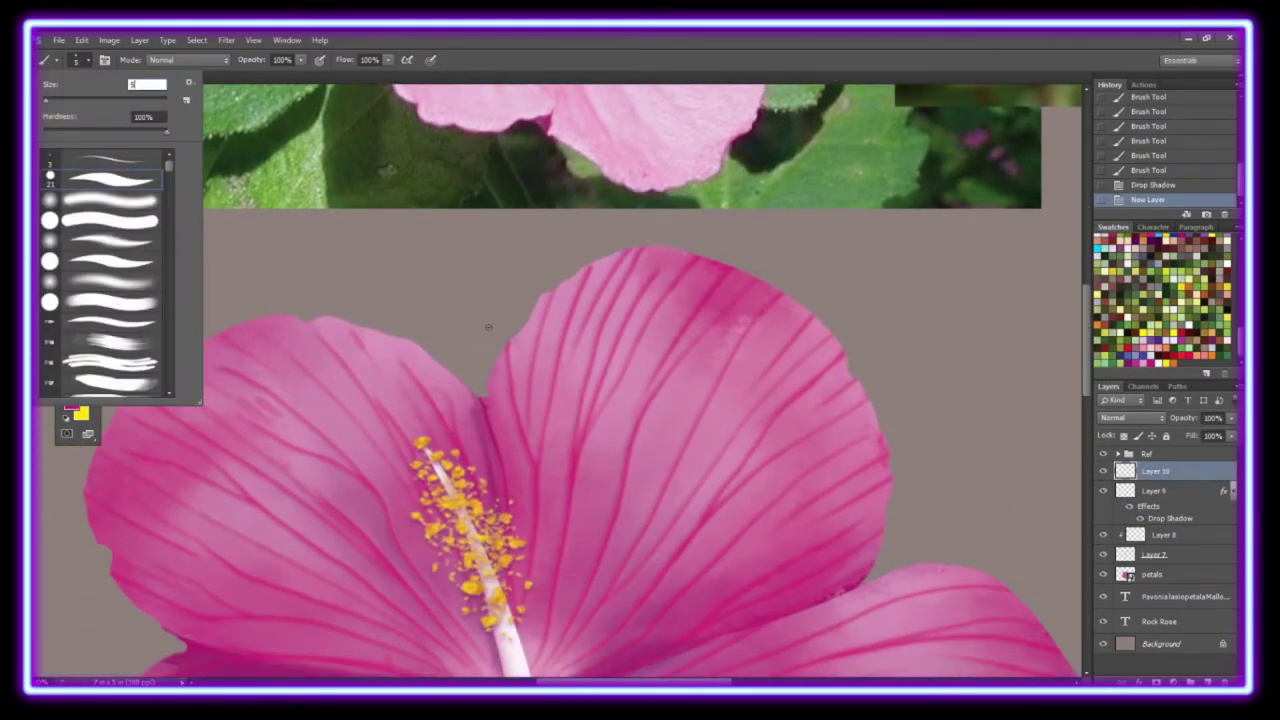
{"action": "key", "text": "Return"}
{"action": "left_click_drag", "start_coordinate": [430, 452], "coordinate": [422, 440]}
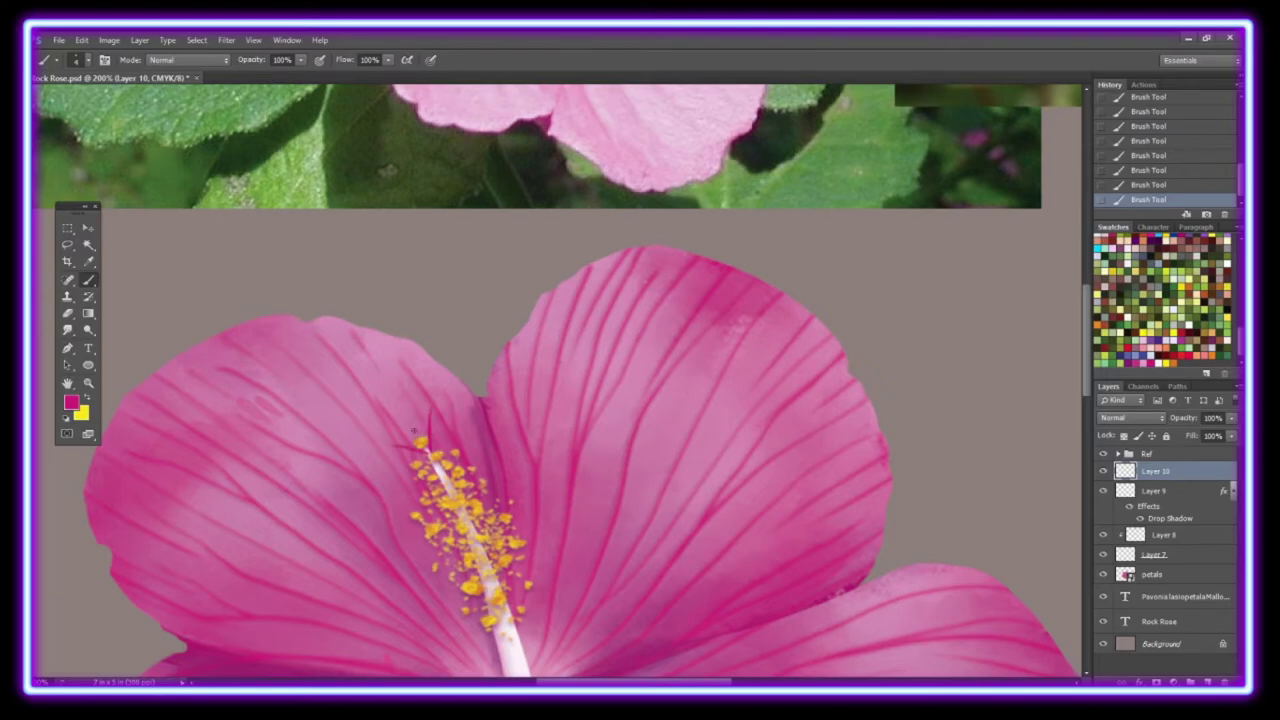
{"action": "scroll", "coordinate": [436, 448], "scroll_direction": "down", "scroll_amount": 5}
{"action": "scroll", "coordinate": [464, 490], "scroll_direction": "up", "scroll_amount": 6}
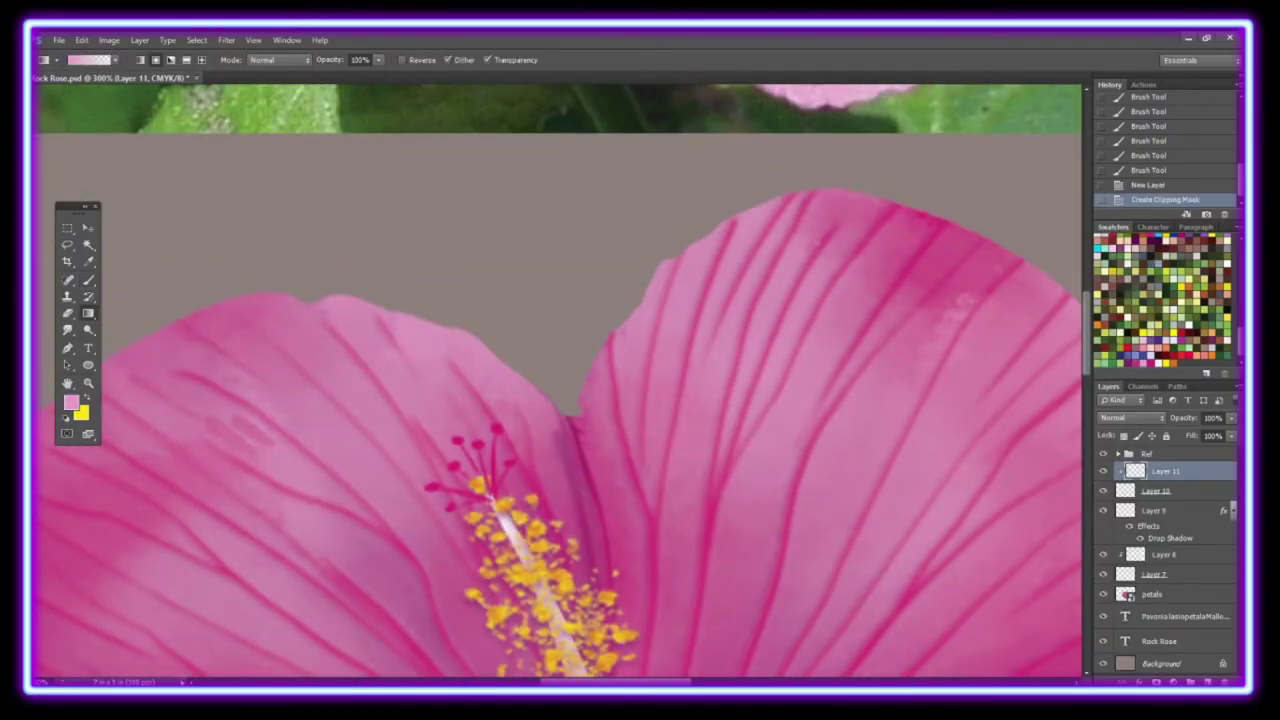
{"action": "left_click_drag", "start_coordinate": [455, 500], "coordinate": [510, 460]}
Add Layer 12 clipped to the petals and review the brush's shape dynamics settings.
{"action": "left_click", "coordinate": [1207, 682]}
{"action": "key", "text": "ctrl+alt+g"}
{"action": "key", "text": "b"}
{"action": "left_click", "coordinate": [287, 40]}
{"action": "left_click", "coordinate": [314, 163]}
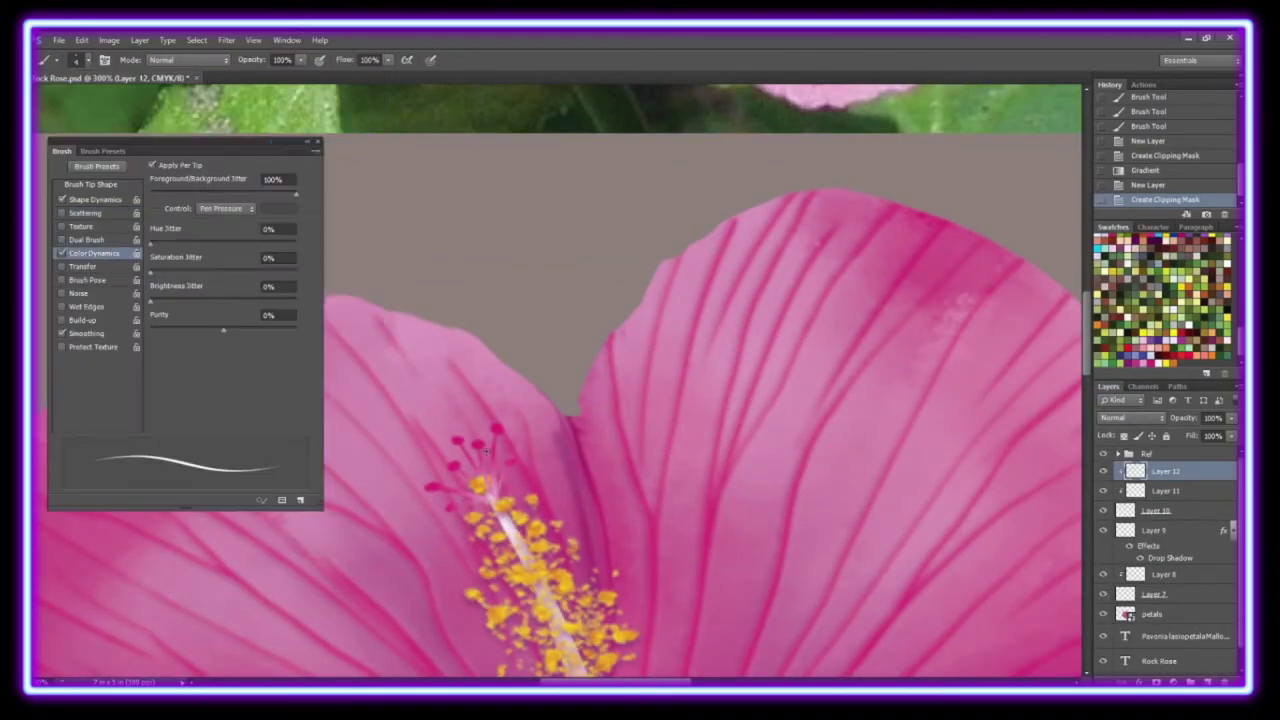
{"action": "left_click", "coordinate": [95, 199]}
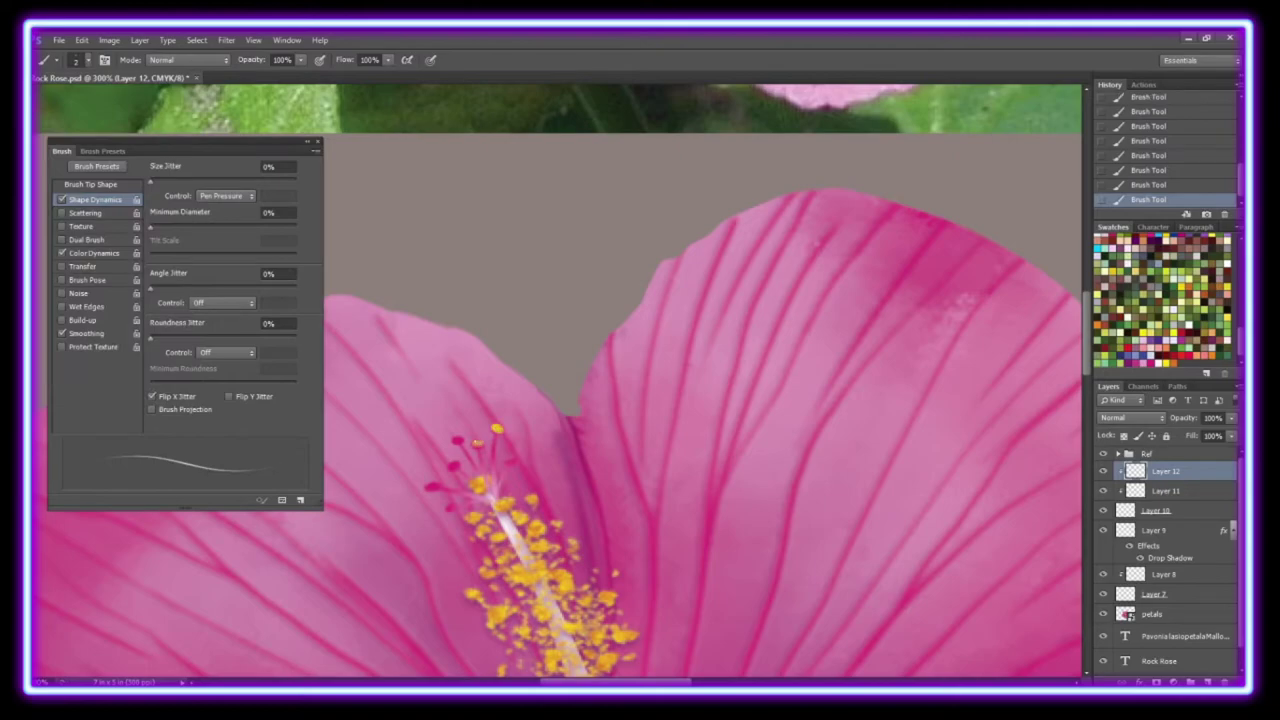
{"action": "key", "text": "F5"}
{"action": "key", "text": "z"}
{"action": "left_click", "coordinate": [407, 59]}
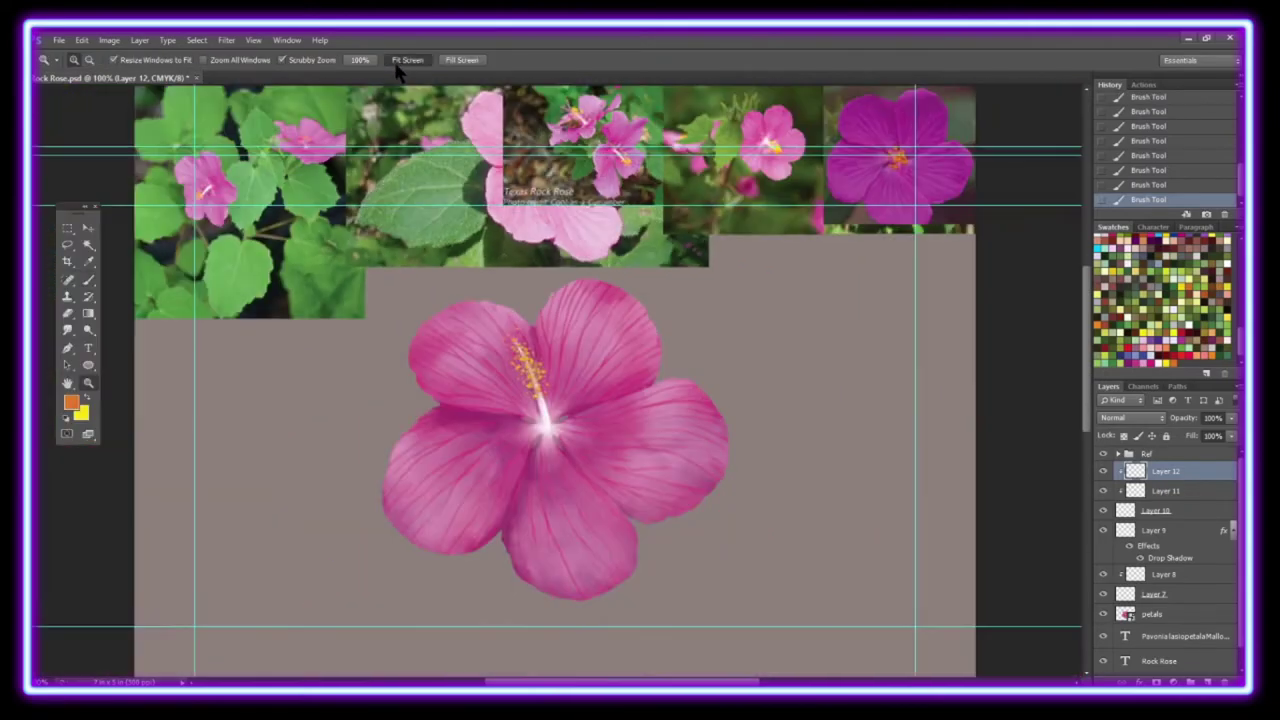
{"action": "left_click", "coordinate": [343, 419]}
{"action": "left_click", "coordinate": [343, 419]}
Add Layer 13 above Layer 12, clipped to the petals.
{"action": "right_click", "coordinate": [1165, 471]}
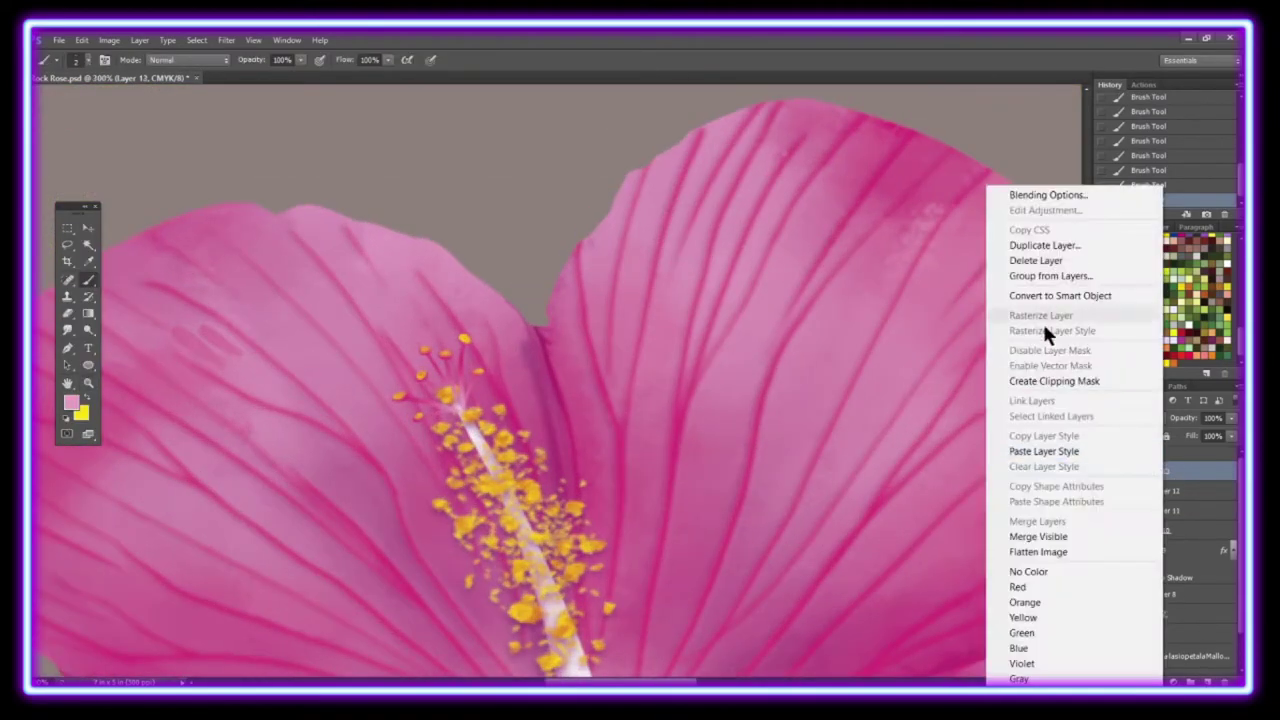
{"action": "left_click", "coordinate": [1050, 378]}
{"action": "key", "text": "b"}
{"action": "left_click", "coordinate": [75, 59]}
{"action": "key", "text": "Escape"}
{"action": "key", "text": "z"}
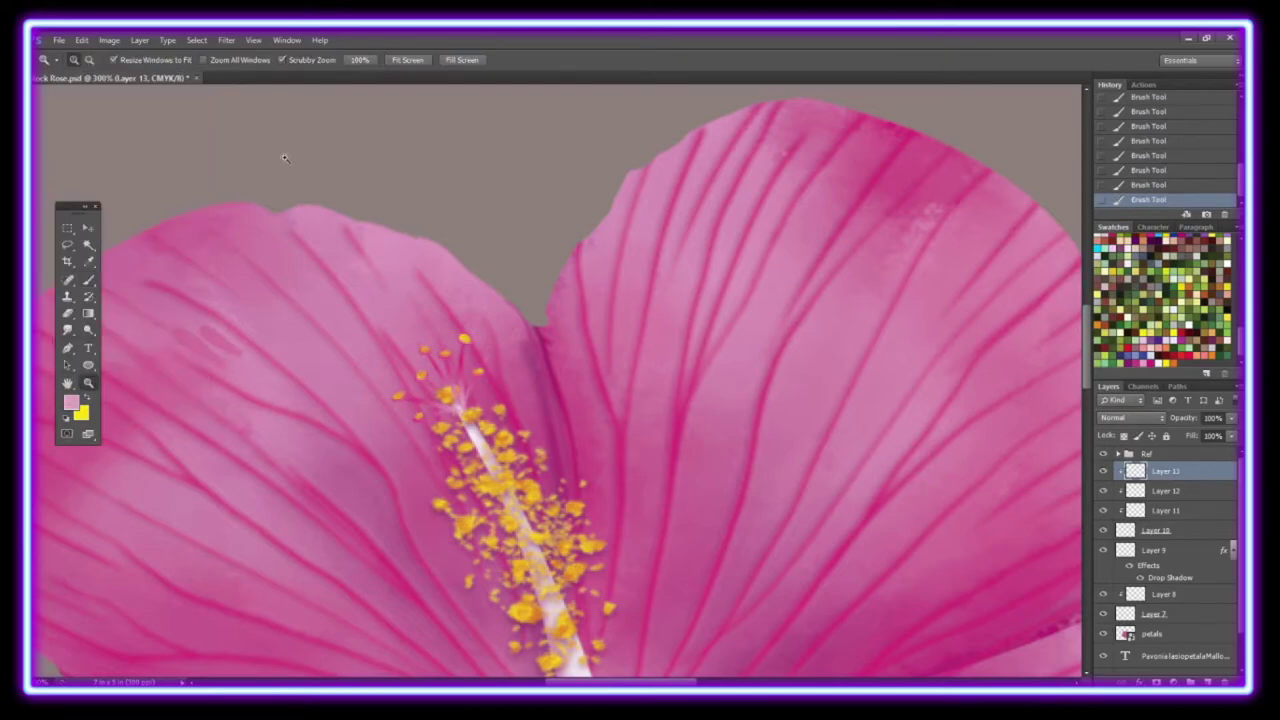
{"action": "left_click", "coordinate": [407, 59]}
{"action": "left_click", "coordinate": [538, 294]}
Add a layer mask to Layer 9 and mask part of its glow around the stamen with a textured brush.
{"action": "left_click", "coordinate": [1158, 551]}
{"action": "key", "text": "ctrl+1"}
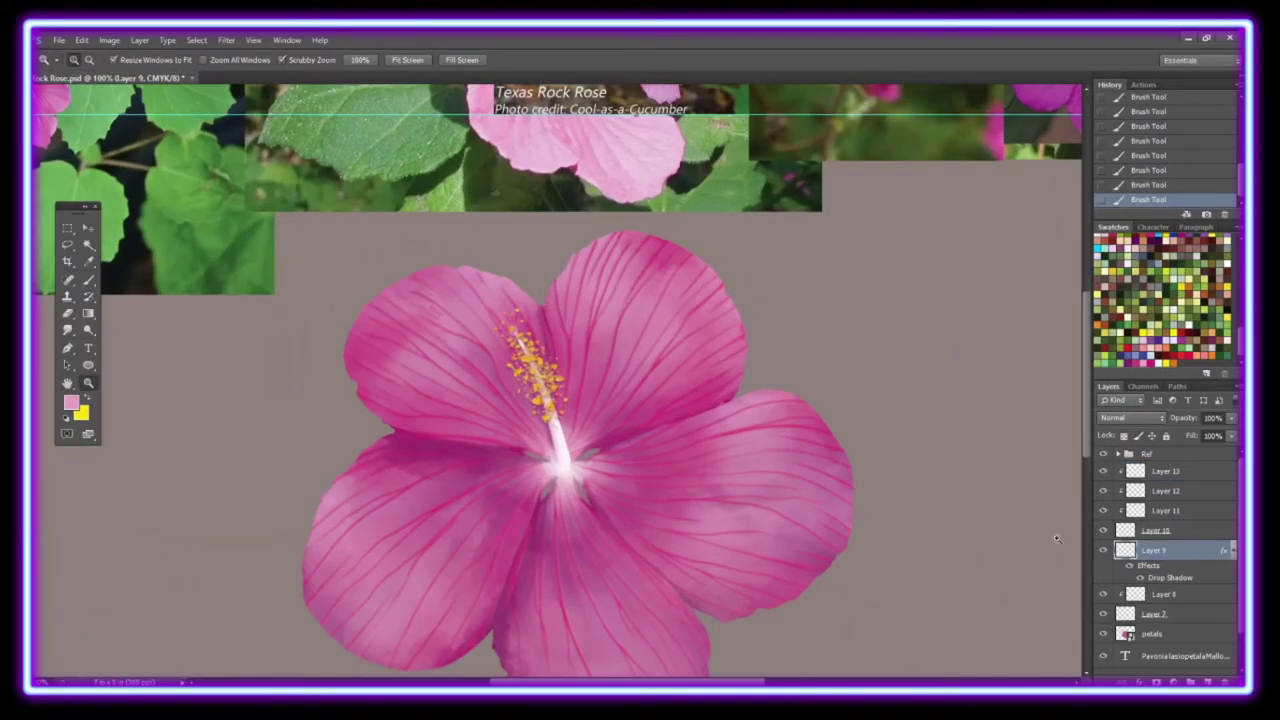
{"action": "left_click", "coordinate": [1180, 682]}
{"action": "key", "text": "d"}
{"action": "key", "text": "b"}
{"action": "left_click", "coordinate": [88, 59]}
{"action": "scroll", "coordinate": [110, 270], "scroll_direction": "down", "scroll_amount": 3}
{"action": "scroll", "coordinate": [110, 270], "scroll_direction": "down", "scroll_amount": 3}
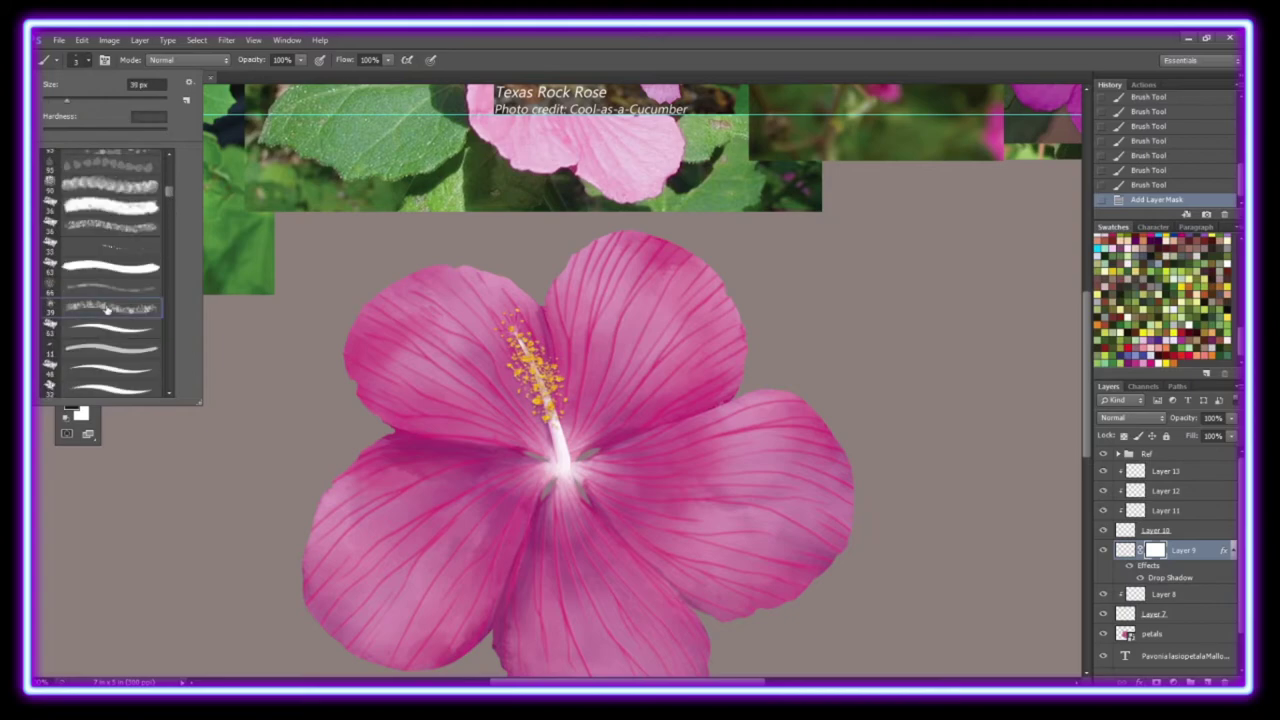
{"action": "left_click", "coordinate": [110, 300]}
{"action": "left_click_drag", "start_coordinate": [540, 390], "coordinate": [555, 420]}
Mask more of Layer 9 around the stamen with a smaller soft brush tip.
{"action": "left_click", "coordinate": [88, 59]}
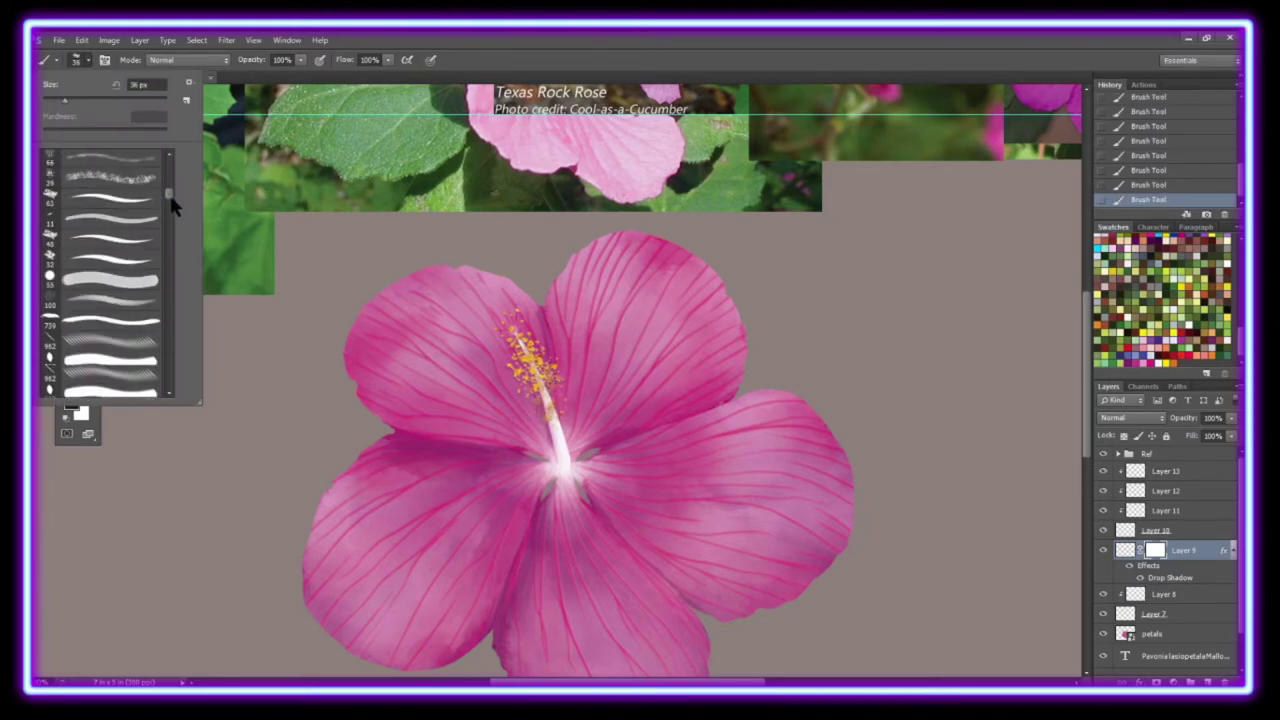
{"action": "scroll", "coordinate": [110, 270], "scroll_direction": "down", "scroll_amount": 2}
{"action": "double_click", "coordinate": [110, 287]}
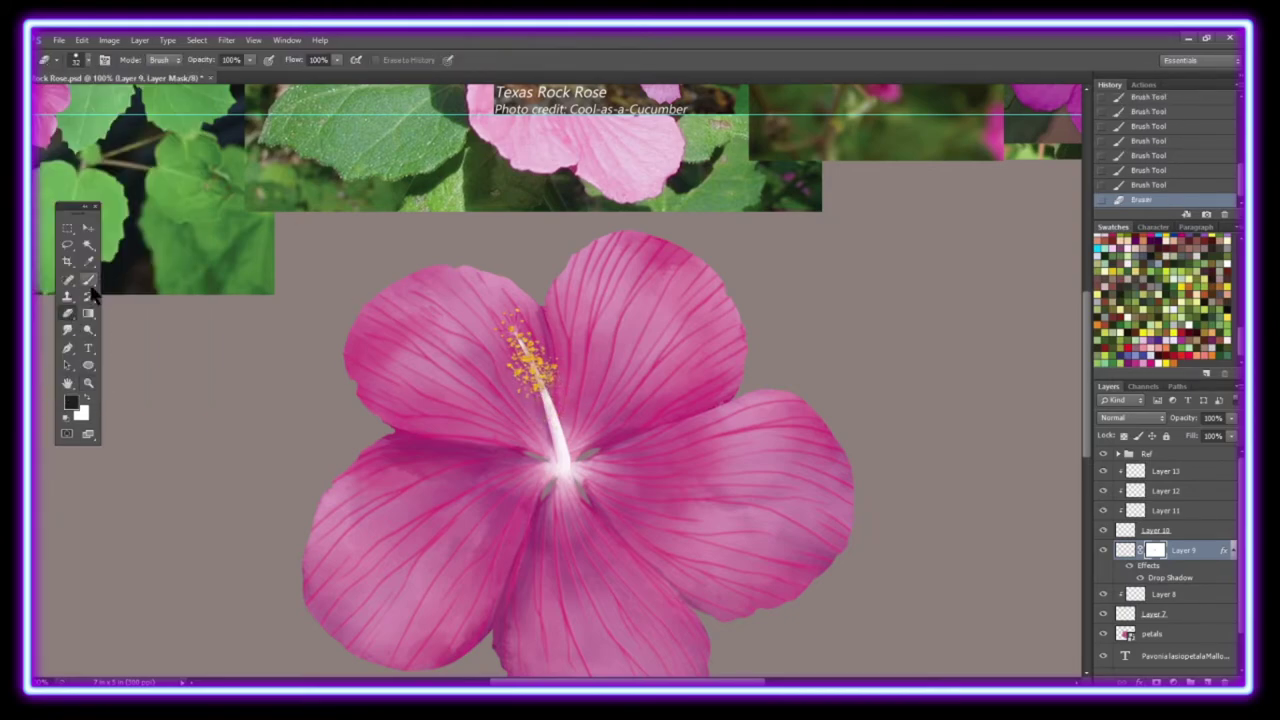
{"action": "left_click_drag", "start_coordinate": [530, 372], "coordinate": [540, 380]}
{"action": "key", "text": "z"}
{"action": "left_click_drag", "start_coordinate": [640, 355], "coordinate": [567, 352]}
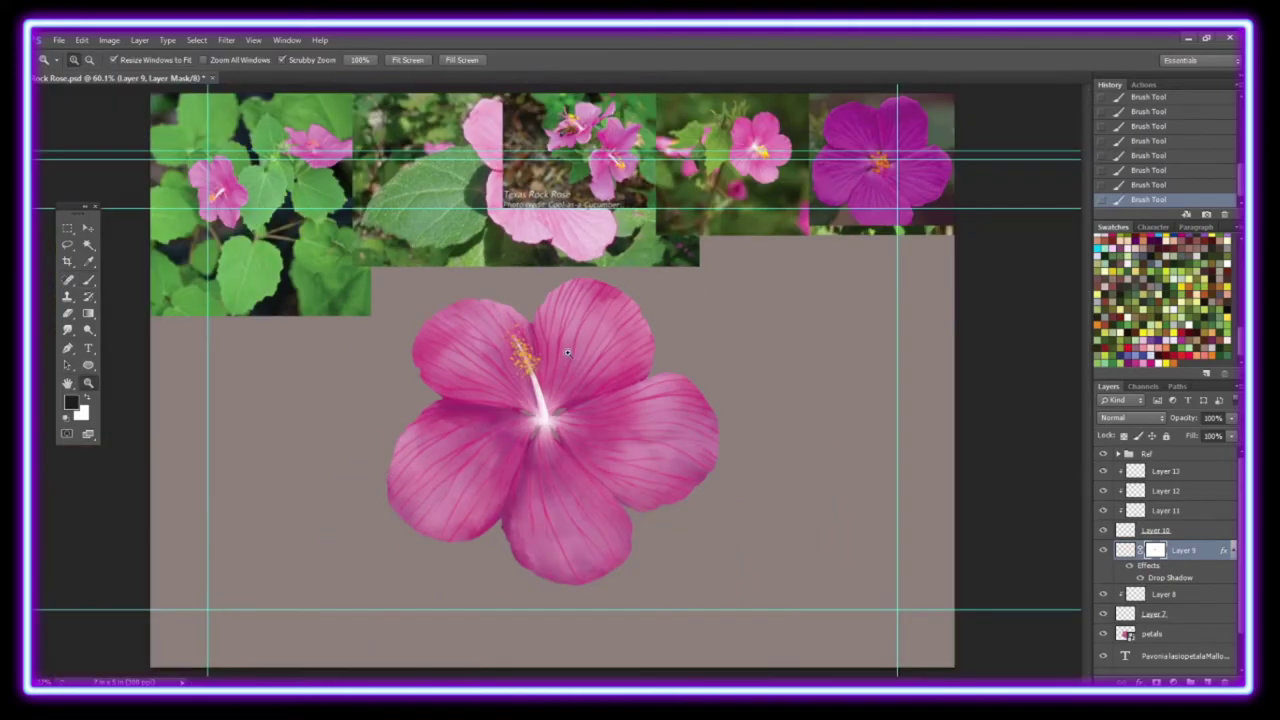
Clip Layer 14 to the petals and brush white streaks across all the petals.
{"action": "right_click", "coordinate": [1160, 633]}
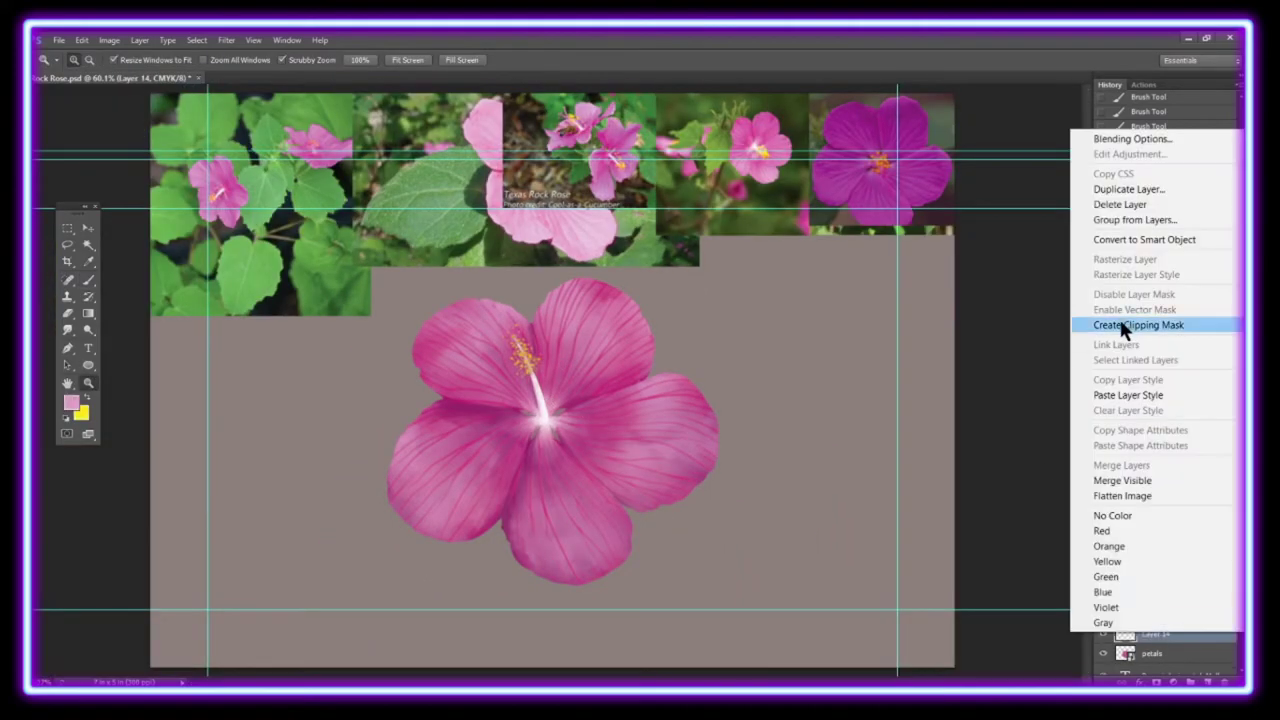
{"action": "left_click", "coordinate": [1123, 323]}
{"action": "key", "text": "b"}
{"action": "left_click_drag", "start_coordinate": [555, 480], "coordinate": [580, 562]}
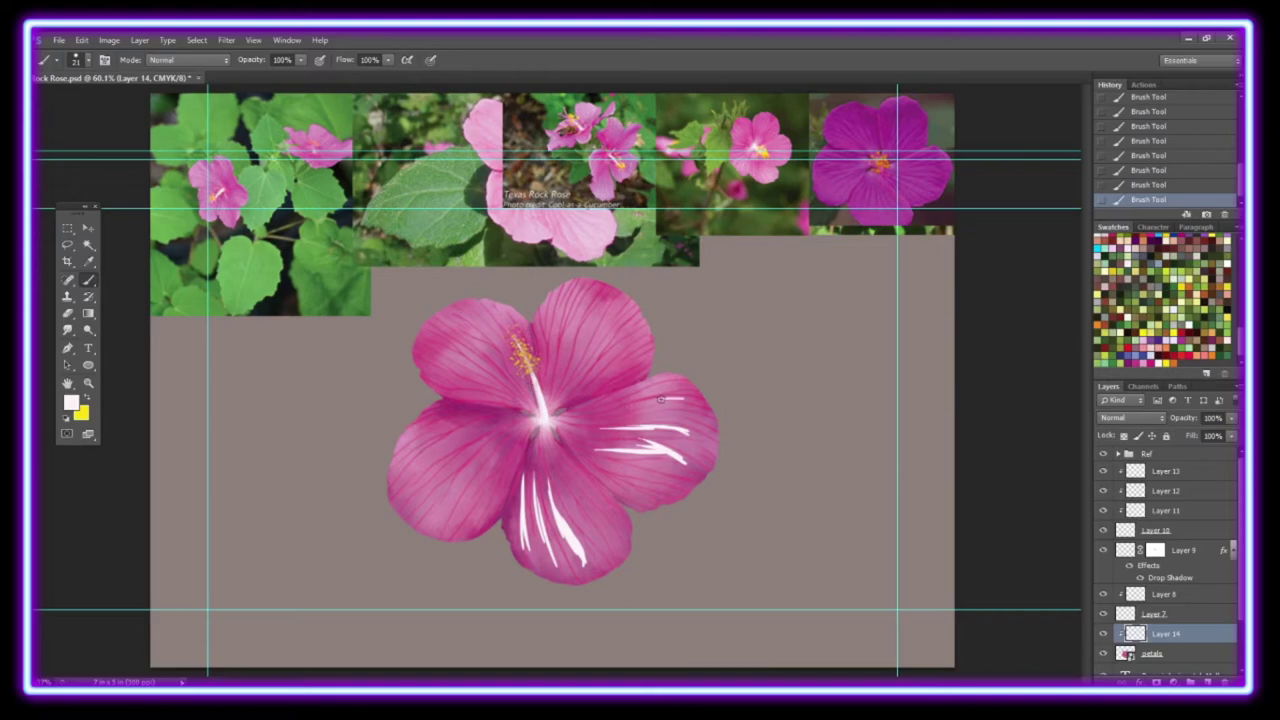
{"action": "mouse_move", "coordinate": [660, 398]}
{"action": "left_mouse_down"}
{"action": "mouse_move", "coordinate": [585, 300]}
{"action": "mouse_move", "coordinate": [465, 335]}
{"action": "mouse_move", "coordinate": [405, 455]}
{"action": "mouse_move", "coordinate": [508, 443]}
{"action": "left_mouse_up"}
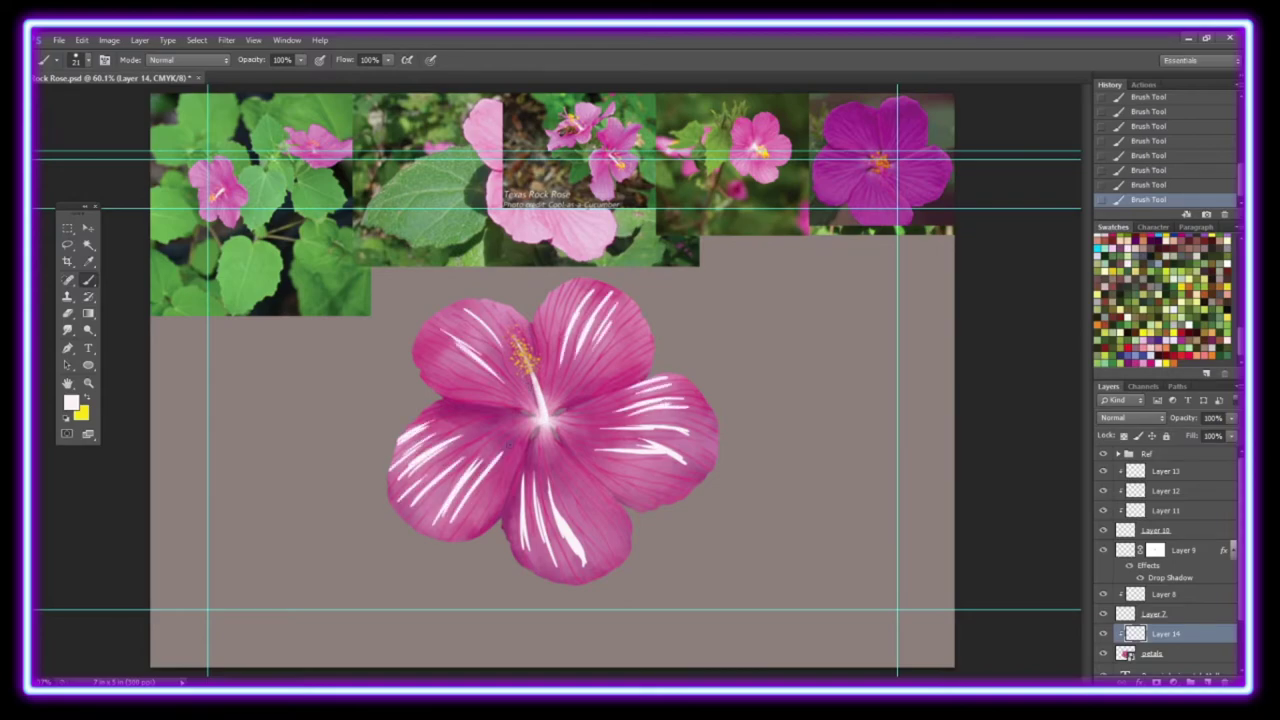
{"action": "left_click_drag", "start_coordinate": [578, 483], "coordinate": [660, 455]}
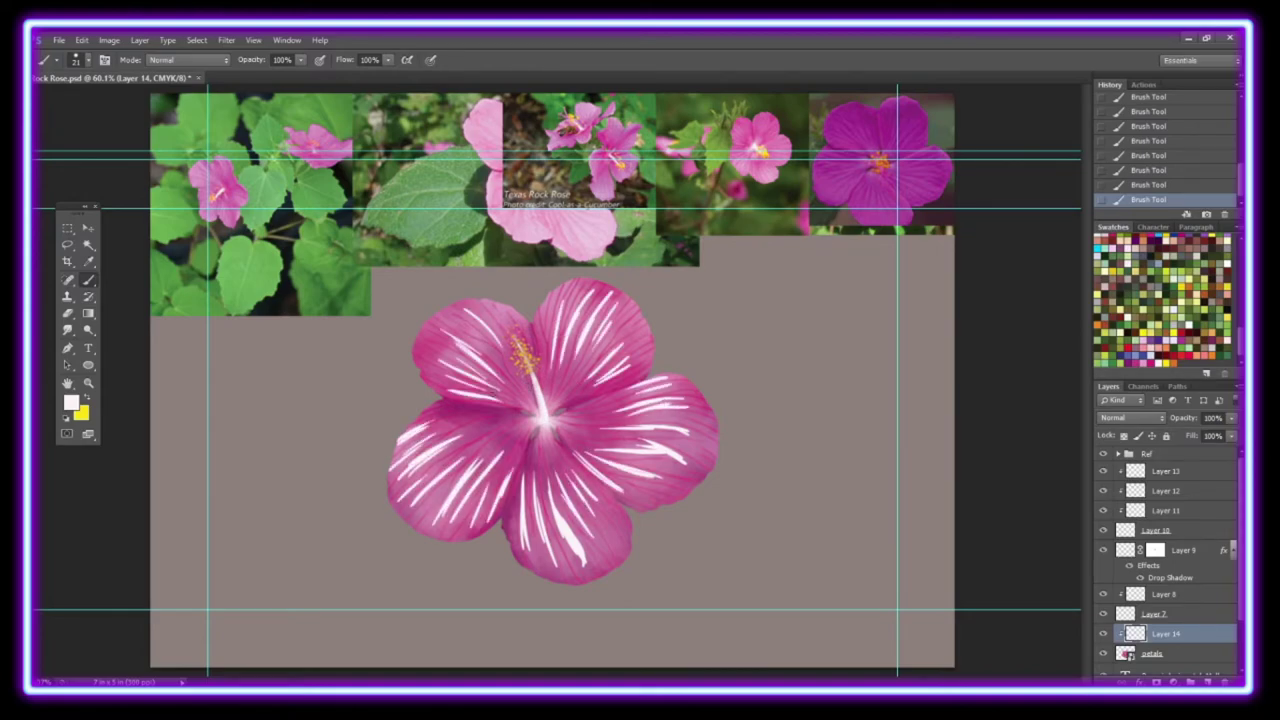
Smudge the white streaks near the stamen and on the left and top petals, then save.
{"action": "key", "text": "r"}
{"action": "mouse_move", "coordinate": [500, 395]}
{"action": "left_mouse_down"}
{"action": "mouse_move", "coordinate": [465, 337]}
{"action": "mouse_move", "coordinate": [475, 372]}
{"action": "mouse_move", "coordinate": [435, 395]}
{"action": "mouse_move", "coordinate": [400, 455]}
{"action": "mouse_move", "coordinate": [400, 500]}
{"action": "left_mouse_up"}
{"action": "mouse_move", "coordinate": [410, 505]}
{"action": "left_mouse_down"}
{"action": "mouse_move", "coordinate": [483, 452]}
{"action": "mouse_move", "coordinate": [508, 478]}
{"action": "left_mouse_up"}
{"action": "left_click_drag", "start_coordinate": [576, 300], "coordinate": [585, 375]}
{"action": "left_click_drag", "start_coordinate": [620, 300], "coordinate": [600, 380]}
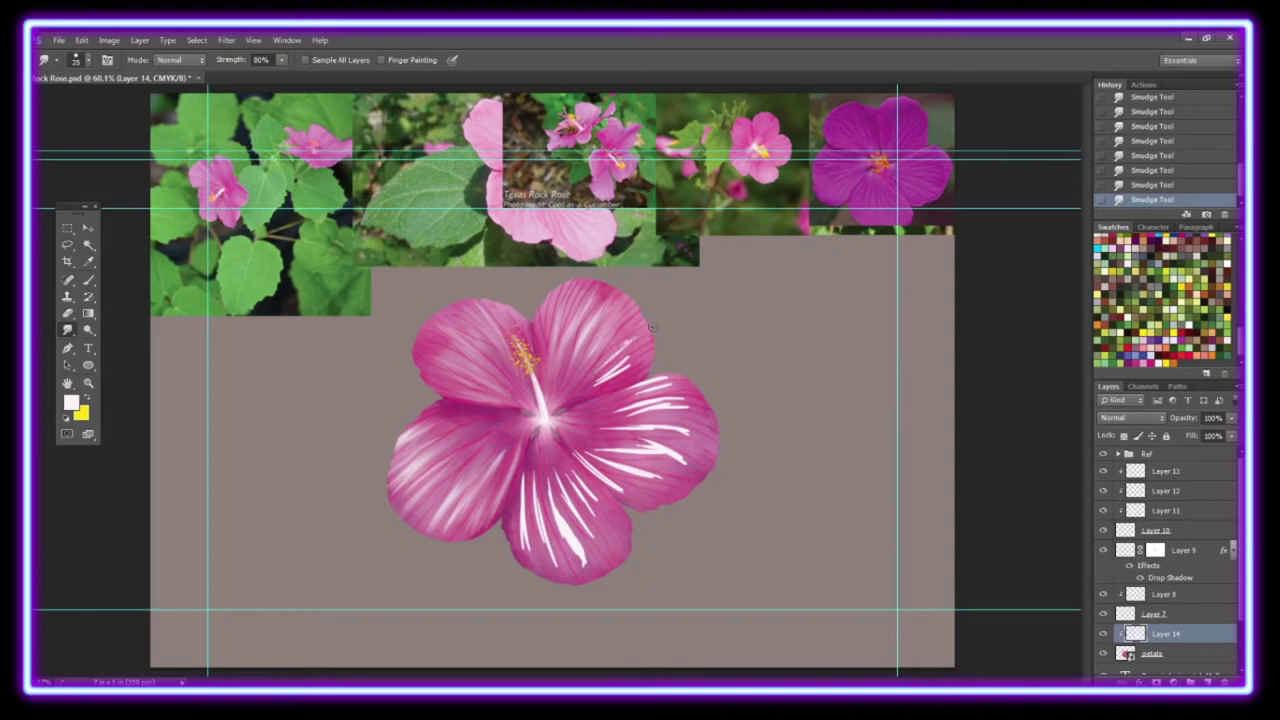
{"action": "left_click_drag", "start_coordinate": [650, 328], "coordinate": [585, 395]}
{"action": "key", "text": "ctrl+s"}
Smudge the bottom and right petals' white streaks into the pink.
{"action": "left_click_drag", "start_coordinate": [530, 470], "coordinate": [560, 575]}
{"action": "mouse_move", "coordinate": [575, 470]}
{"action": "left_mouse_down"}
{"action": "mouse_move", "coordinate": [600, 575]}
{"action": "mouse_move", "coordinate": [570, 580]}
{"action": "left_mouse_up"}
{"action": "left_click_drag", "start_coordinate": [525, 440], "coordinate": [520, 555]}
{"action": "left_click_drag", "start_coordinate": [575, 475], "coordinate": [680, 450]}
{"action": "mouse_move", "coordinate": [578, 445]}
{"action": "left_mouse_down"}
{"action": "mouse_move", "coordinate": [690, 430]}
{"action": "mouse_move", "coordinate": [710, 402]}
{"action": "left_mouse_up"}
{"action": "left_click_drag", "start_coordinate": [588, 412], "coordinate": [680, 380]}
Set Layer 14 to Soft Light and clip new Layer 15 to the petals.
{"action": "left_click", "coordinate": [1132, 417]}
{"action": "left_click", "coordinate": [1130, 243]}
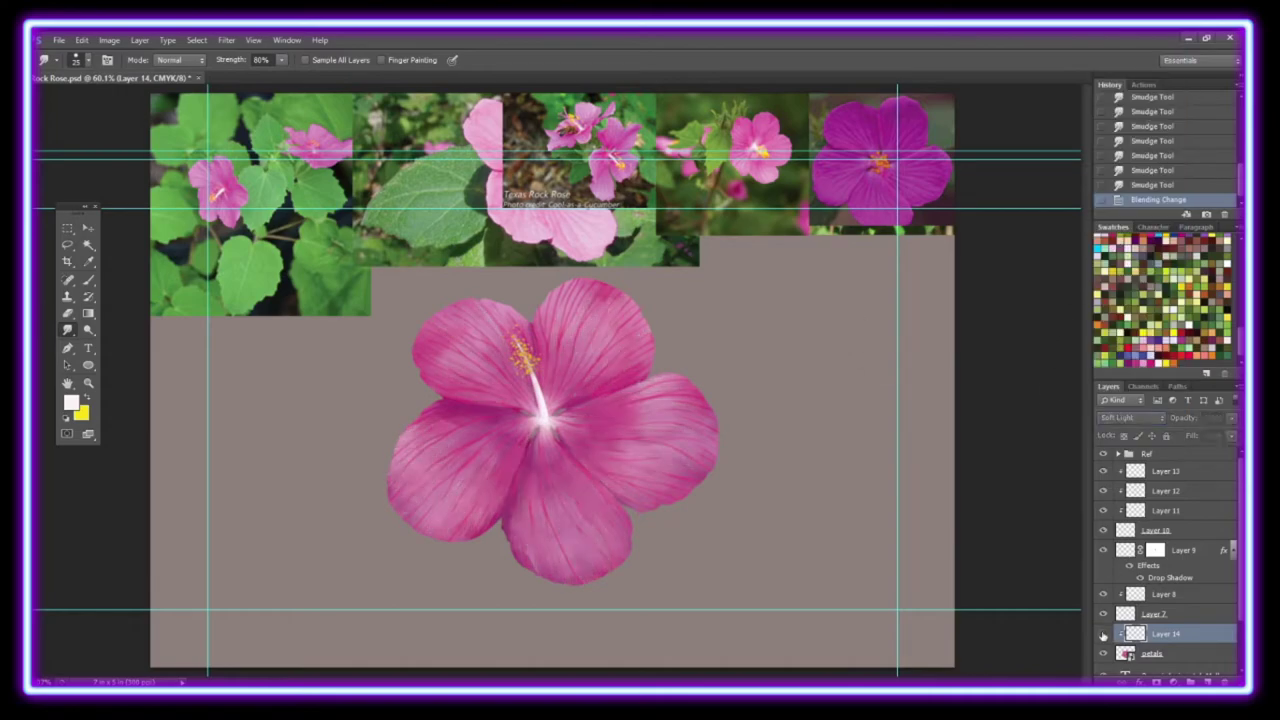
{"action": "right_click", "coordinate": [1110, 632]}
{"action": "left_click", "coordinate": [1127, 326]}
Brush pale pink streaks across the top, left and right petals on Layer 15.
{"action": "key", "text": "b"}
{"action": "left_click_drag", "start_coordinate": [470, 322], "coordinate": [440, 378]}
{"action": "left_click_drag", "start_coordinate": [585, 288], "coordinate": [555, 340]}
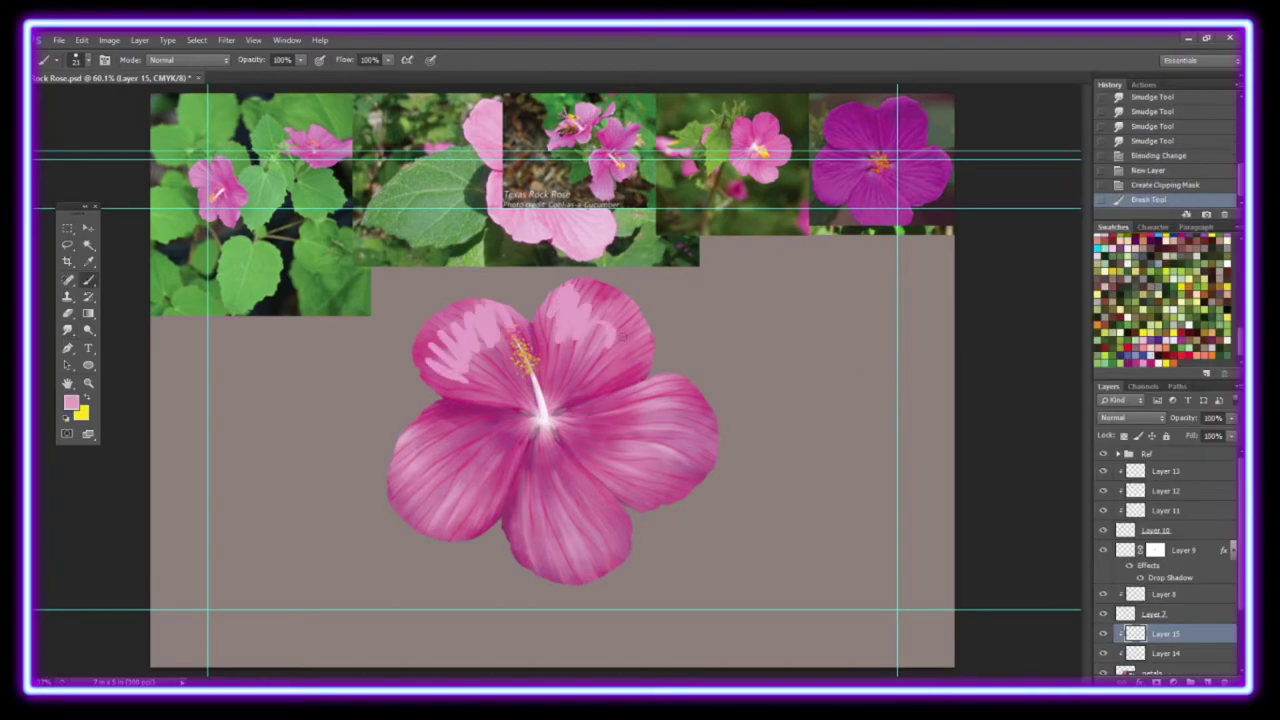
{"action": "left_click_drag", "start_coordinate": [685, 385], "coordinate": [650, 460]}
{"action": "left_click_drag", "start_coordinate": [560, 490], "coordinate": [575, 550]}
{"action": "left_click_drag", "start_coordinate": [566, 290], "coordinate": [560, 330]}
{"action": "left_click_drag", "start_coordinate": [680, 380], "coordinate": [615, 410]}
Smudge the pale pink streaks into soft highlights and set Layer 15 to Soft Light.
{"action": "key", "text": "r"}
{"action": "left_click", "coordinate": [75, 59]}
{"action": "mouse_move", "coordinate": [480, 470]}
{"action": "left_mouse_down"}
{"action": "mouse_move", "coordinate": [450, 505]}
{"action": "mouse_move", "coordinate": [452, 476]}
{"action": "left_mouse_up"}
{"action": "key", "text": "F5"}
{"action": "mouse_move", "coordinate": [468, 488]}
{"action": "left_mouse_down"}
{"action": "mouse_move", "coordinate": [415, 442]}
{"action": "mouse_move", "coordinate": [590, 485]}
{"action": "left_mouse_up"}
{"action": "left_click_drag", "start_coordinate": [685, 385], "coordinate": [625, 420]}
{"action": "left_click_drag", "start_coordinate": [490, 305], "coordinate": [440, 360]}
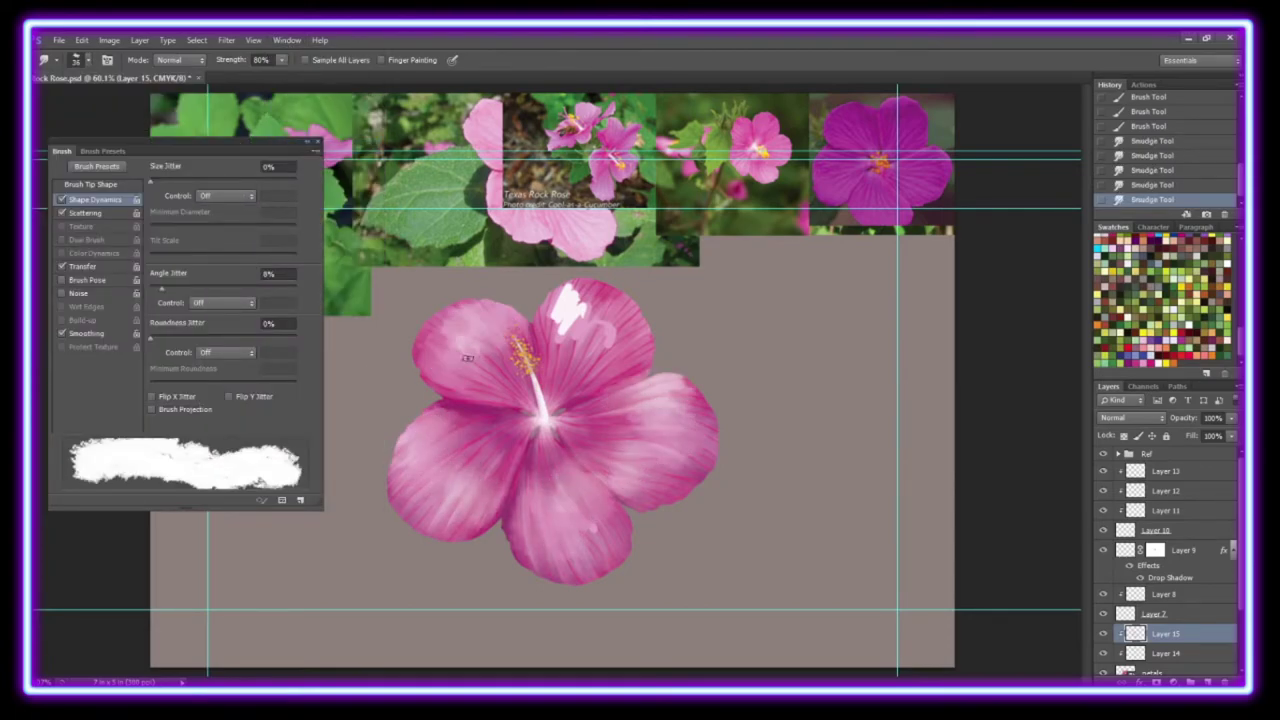
{"action": "left_click_drag", "start_coordinate": [580, 290], "coordinate": [595, 340]}
{"action": "key", "text": "F5"}
{"action": "left_click", "coordinate": [1132, 417]}
{"action": "left_click", "coordinate": [1130, 245]}
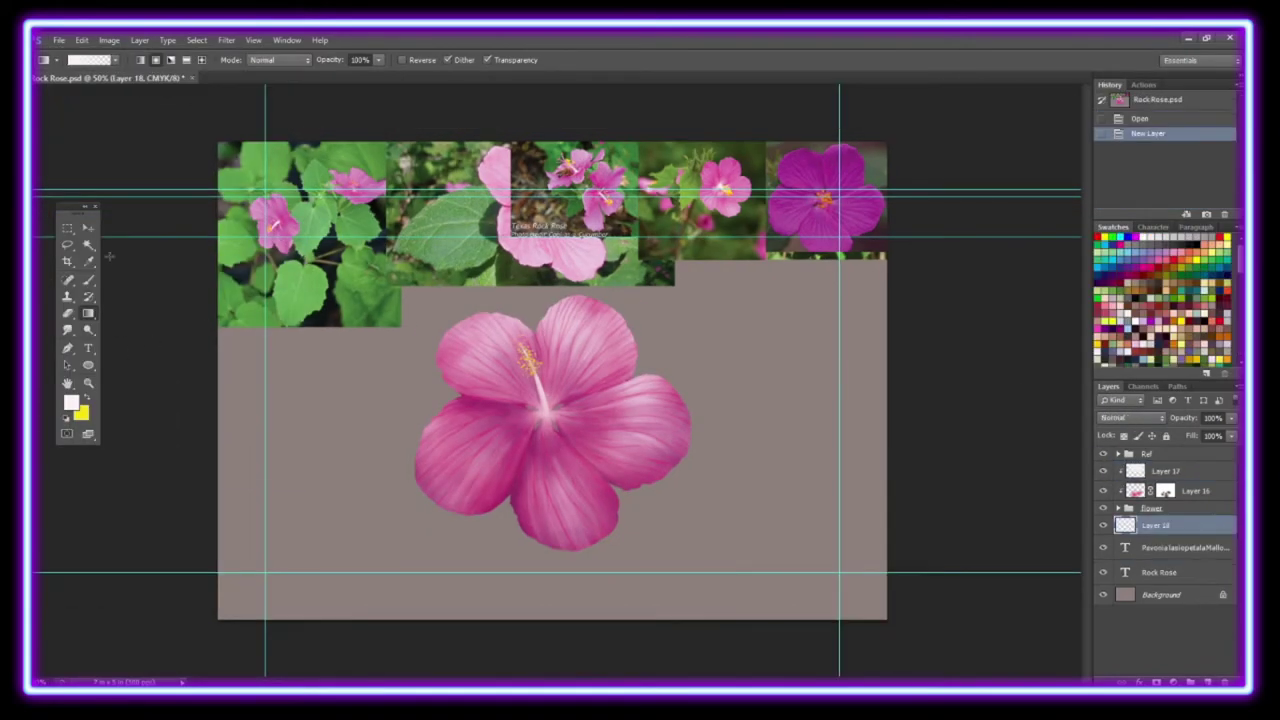
Draw a green heart-shaped leaf outline on Layer 18, now above Layer 17, and erase a stray stroke.
{"action": "key", "text": "ctrl+plus"}
{"action": "right_click", "coordinate": [88, 279]}
{"action": "left_click", "coordinate": [140, 255]}
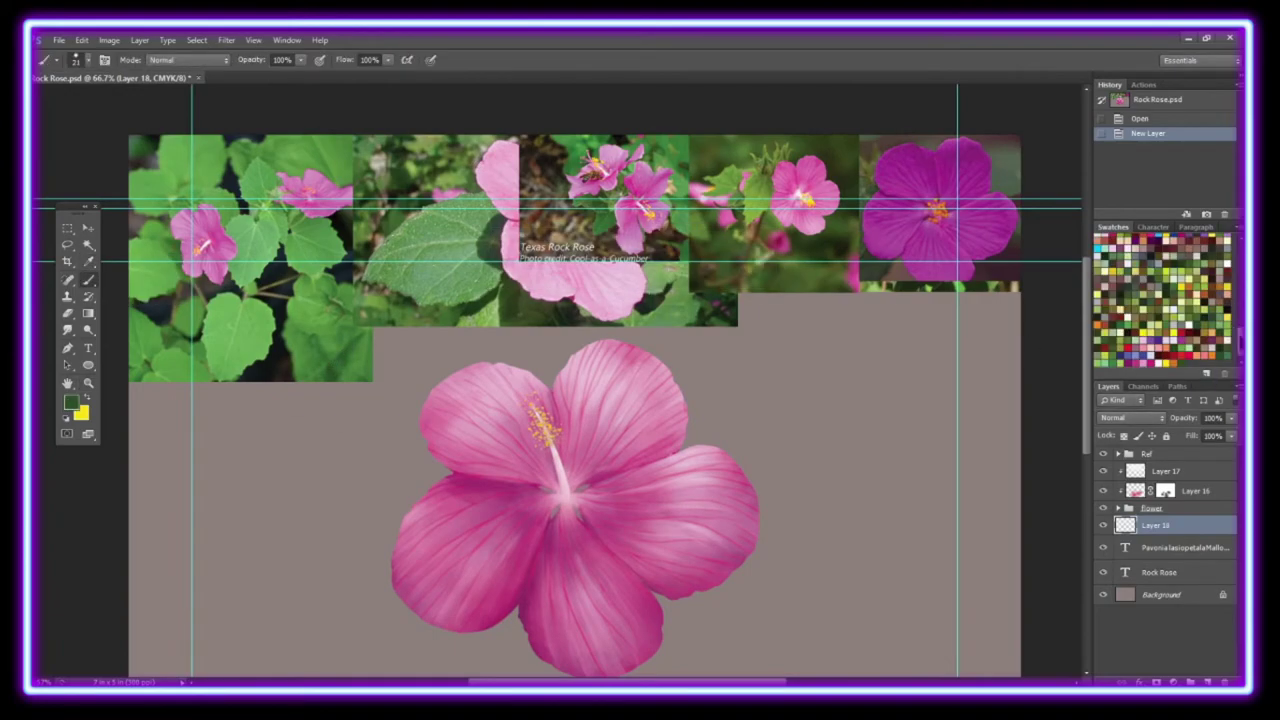
{"action": "left_click_drag", "start_coordinate": [797, 375], "coordinate": [850, 655]}
{"action": "key", "text": "ctrl+bracketright"}
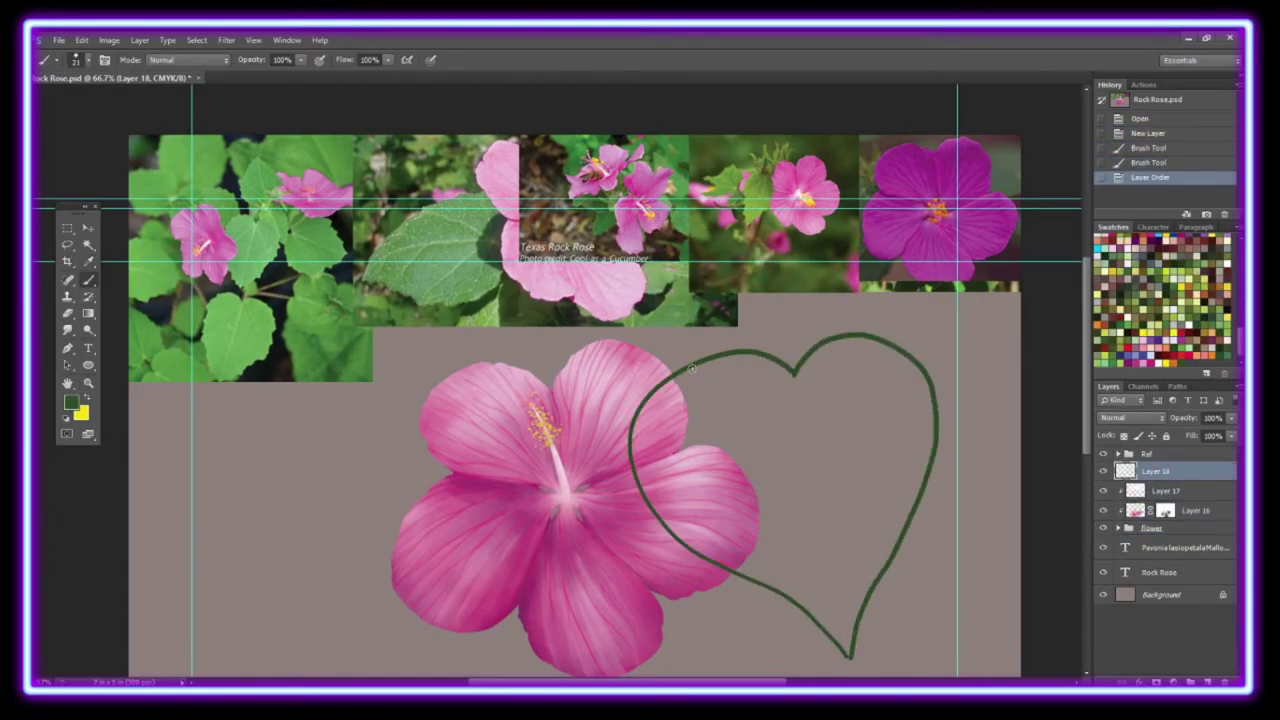
{"action": "left_click_drag", "start_coordinate": [685, 370], "coordinate": [730, 570]}
{"action": "left_click_drag", "start_coordinate": [660, 380], "coordinate": [700, 565]}
Fill the heart with solid green, then brush its edge, bottom tip and left lobe into shape.
{"action": "right_click", "coordinate": [88, 313]}
{"action": "left_click", "coordinate": [140, 330]}
{"action": "left_click", "coordinate": [760, 400]}
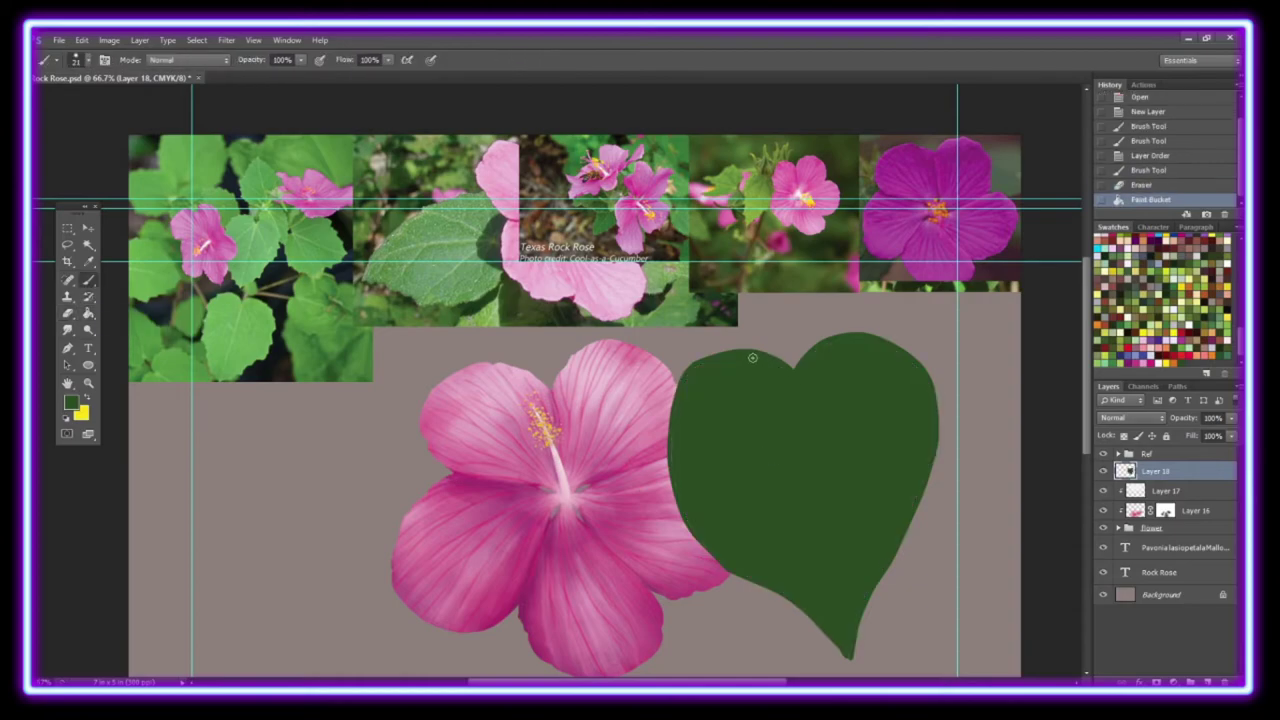
{"action": "key", "text": "b"}
{"action": "left_click_drag", "start_coordinate": [670, 385], "coordinate": [715, 560]}
{"action": "left_click_drag", "start_coordinate": [846, 652], "coordinate": [852, 660]}
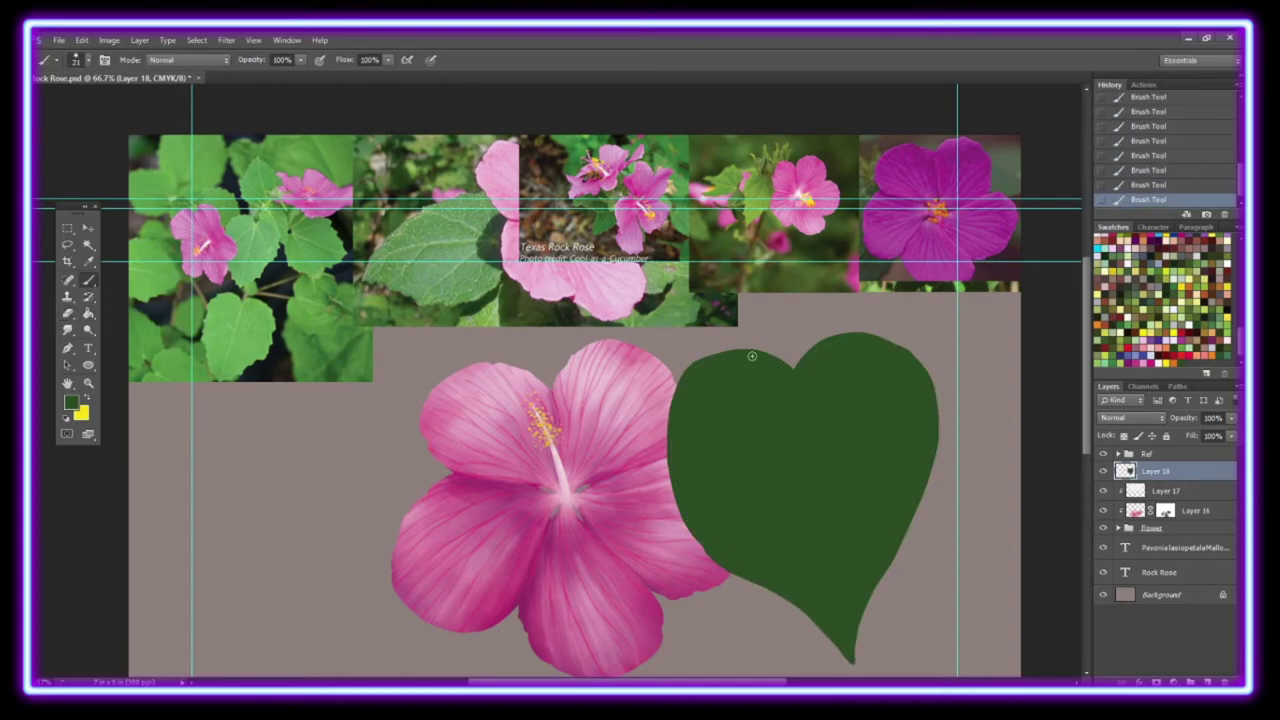
{"action": "left_click_drag", "start_coordinate": [751, 356], "coordinate": [674, 448]}
{"action": "left_click_drag", "start_coordinate": [787, 369], "coordinate": [739, 346]}
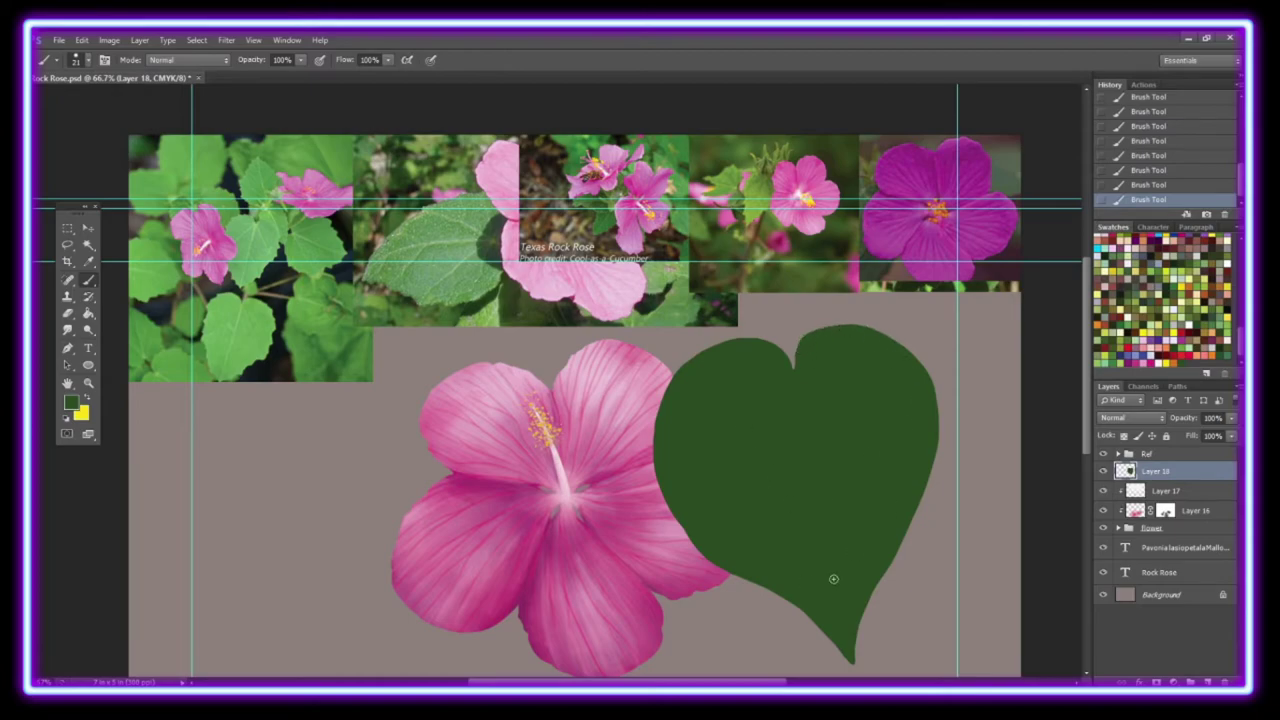
Trim and fill out the leaf's edges, erasing jagged teeth along its lower-left and right sides.
{"action": "key", "text": "e"}
{"action": "mouse_move", "coordinate": [665, 370]}
{"action": "left_mouse_down"}
{"action": "mouse_move", "coordinate": [690, 570]}
{"action": "mouse_move", "coordinate": [825, 640]}
{"action": "left_mouse_up"}
{"action": "key", "text": "b"}
{"action": "left_click_drag", "start_coordinate": [735, 580], "coordinate": [886, 575]}
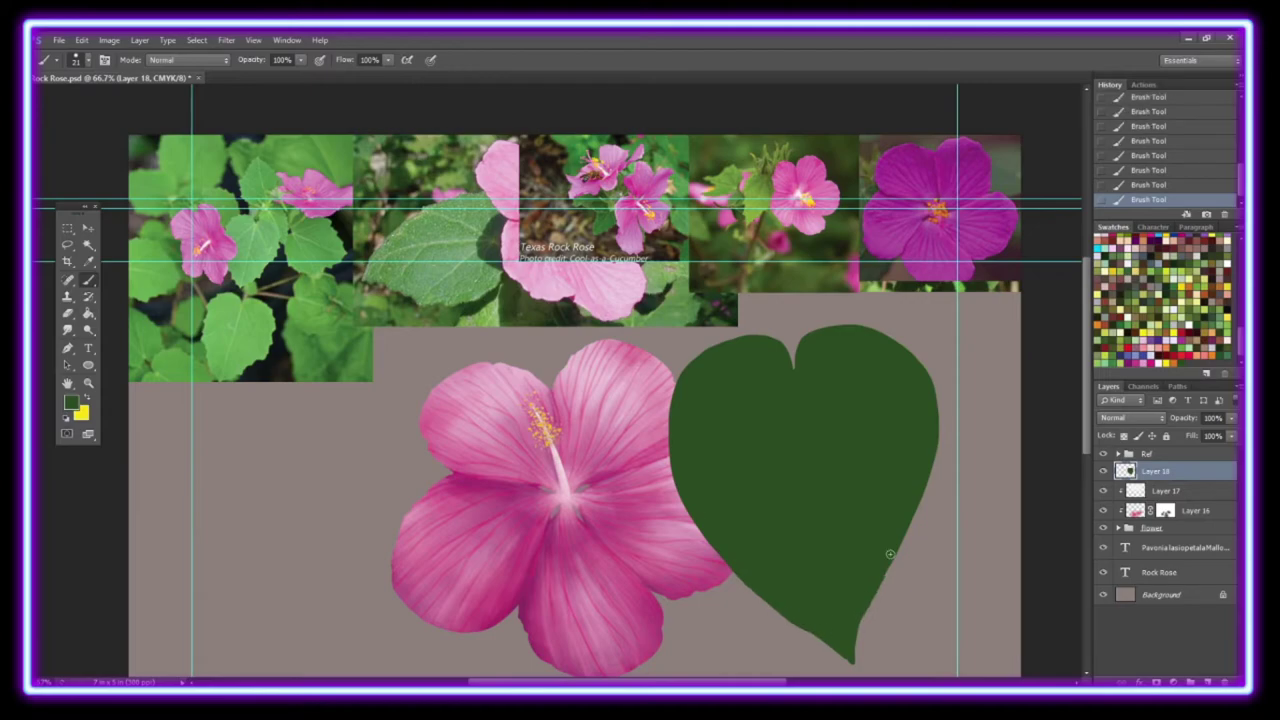
{"action": "left_click", "coordinate": [68, 314]}
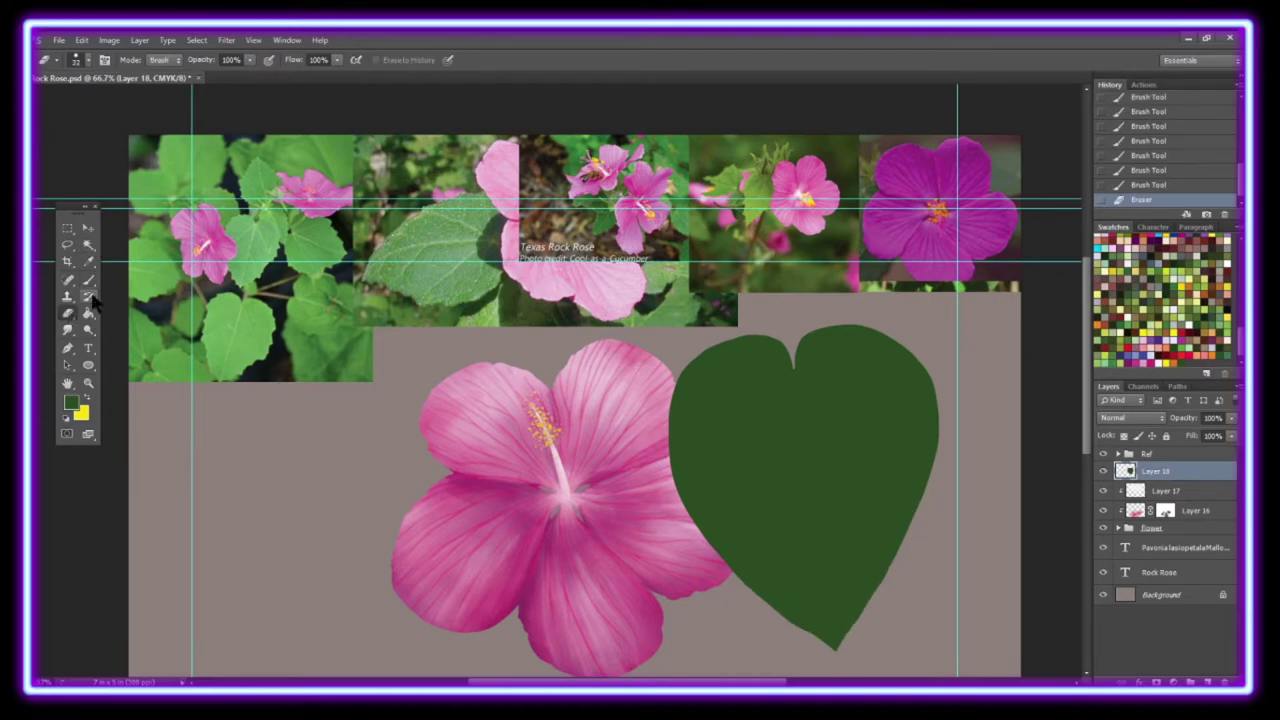
{"action": "left_click_drag", "start_coordinate": [814, 656], "coordinate": [761, 605]}
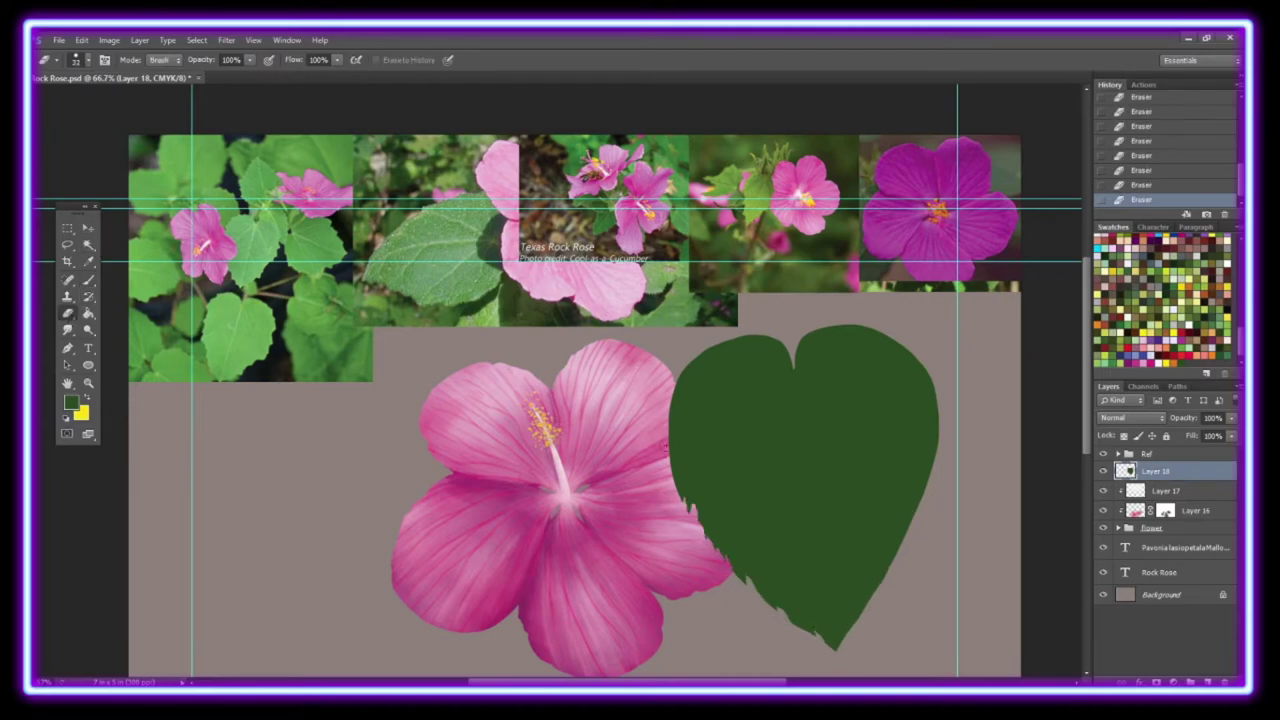
{"action": "left_click_drag", "start_coordinate": [945, 408], "coordinate": [866, 573]}
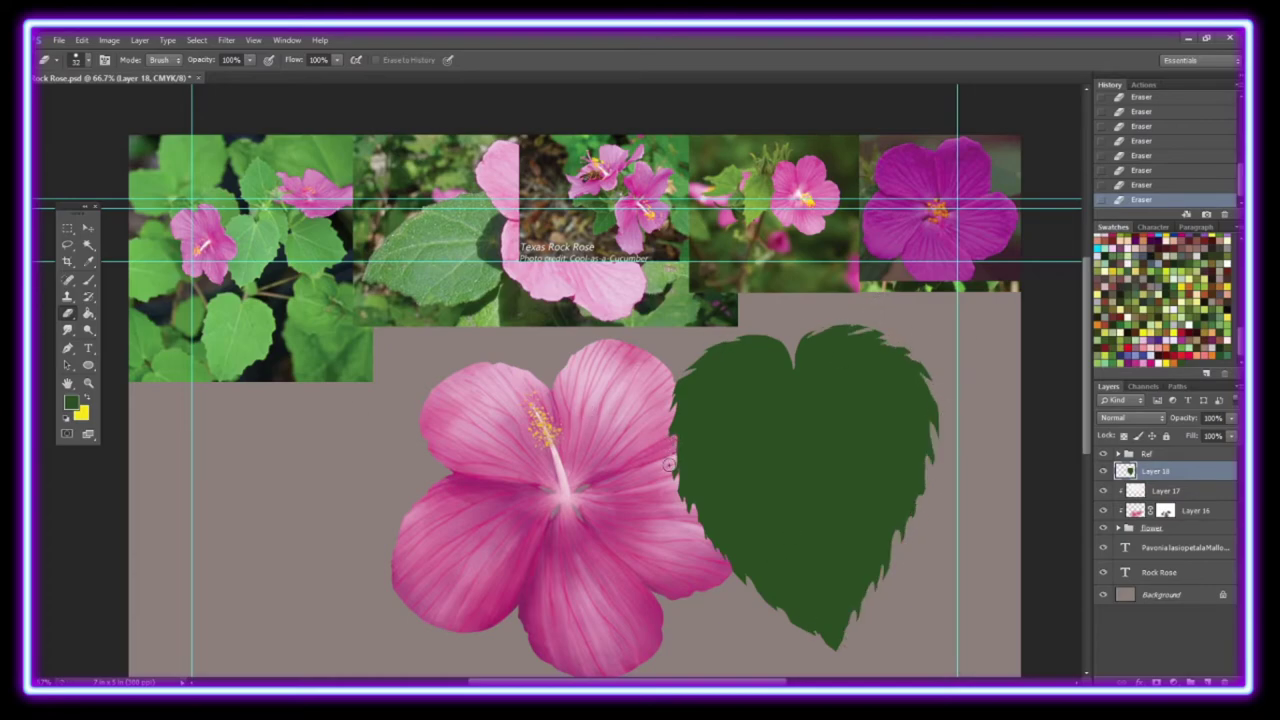
Switch to a smaller textured eraser tip, then brush in the notch at the leaf's top.
{"action": "left_click", "coordinate": [80, 60]}
{"action": "left_click", "coordinate": [100, 331]}
{"action": "key", "text": "F5"}
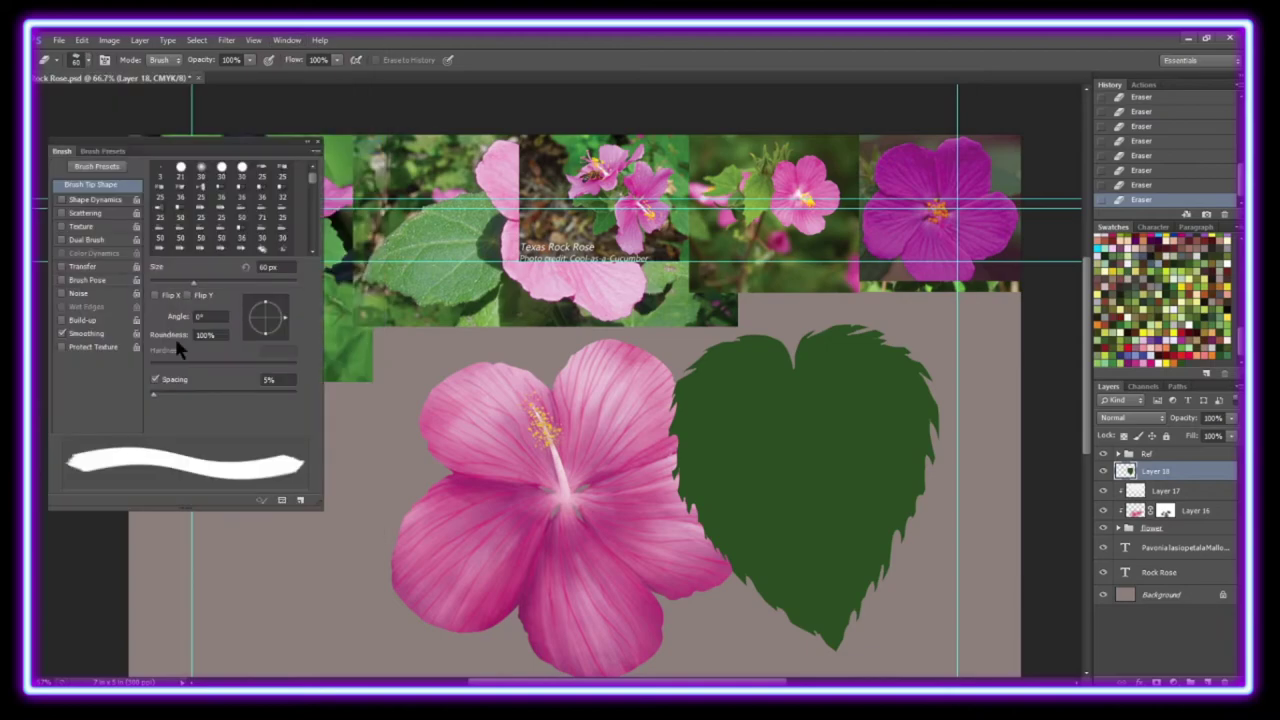
{"action": "left_click", "coordinate": [88, 60]}
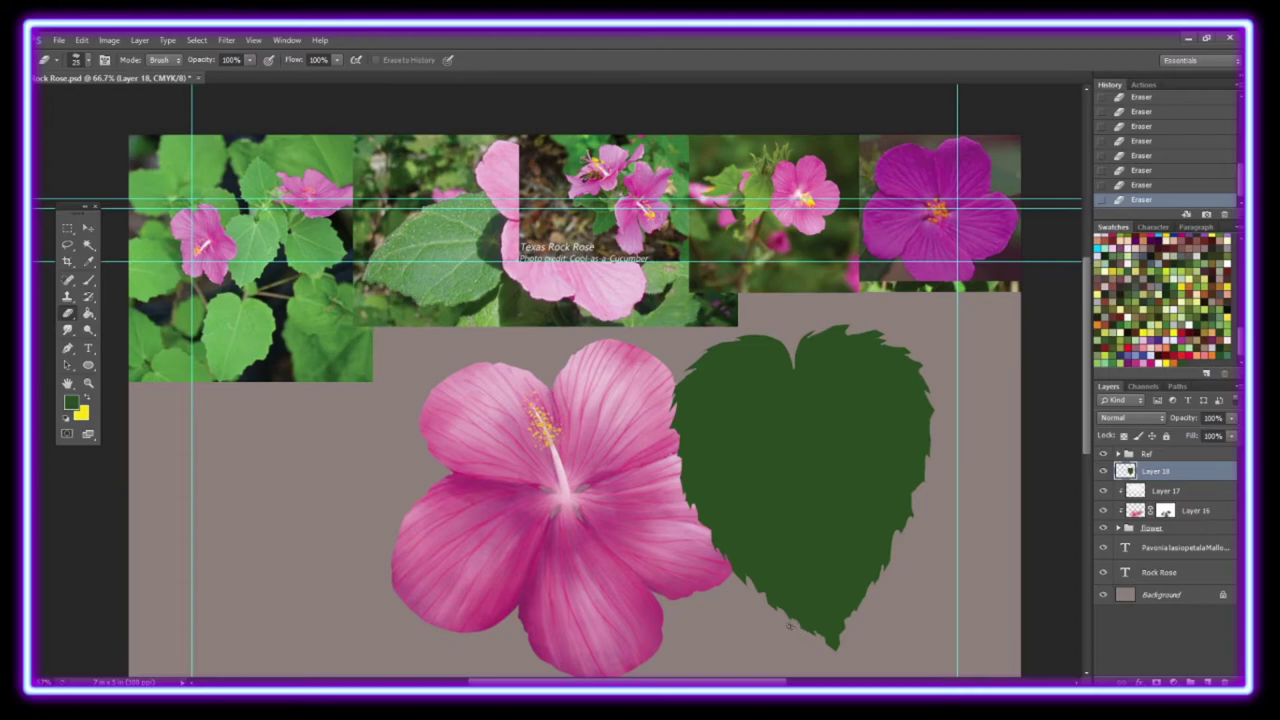
{"action": "key", "text": "b"}
{"action": "left_click_drag", "start_coordinate": [870, 332], "coordinate": [813, 341]}
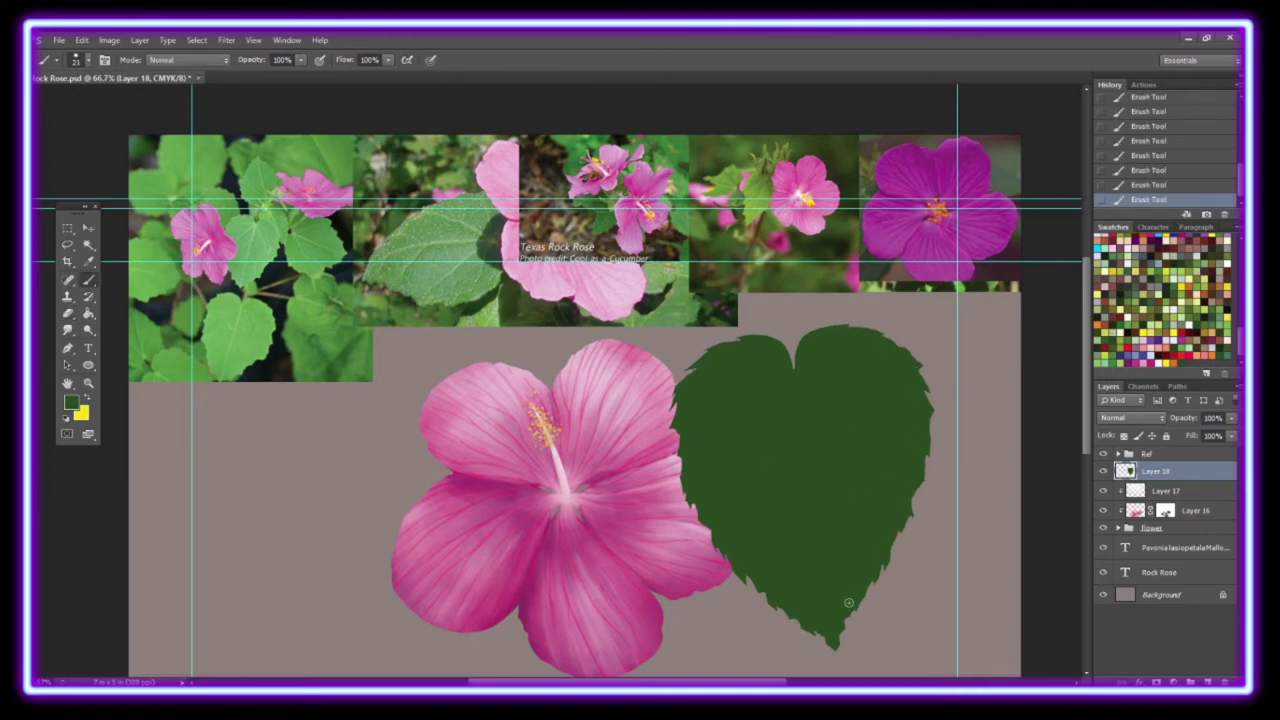
Duplicate the leaf, flip the copy horizontally, rotate it into place and merge it down.
{"action": "key", "text": "ctrl+alt+j"}
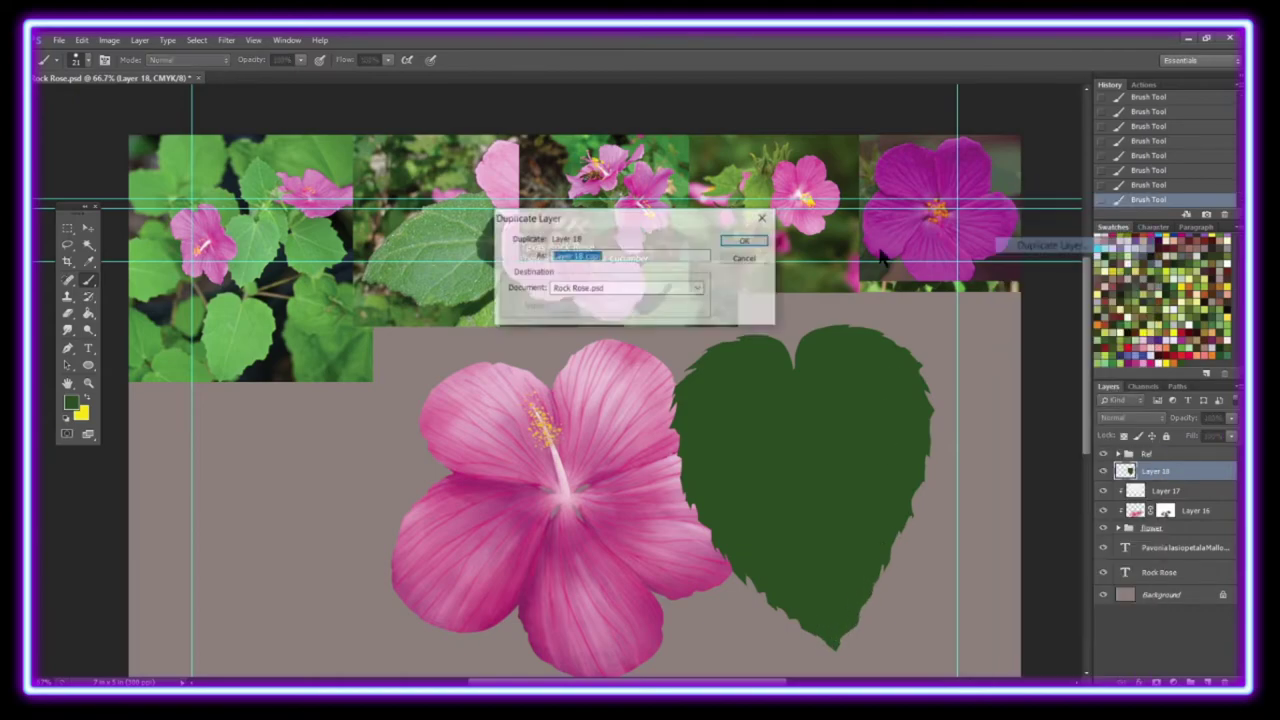
{"action": "key", "text": "Return"}
{"action": "key", "text": "ctrl+z"}
{"action": "left_click", "coordinate": [81, 40]}
{"action": "left_click", "coordinate": [330, 530]}
{"action": "key", "text": "ctrl+t"}
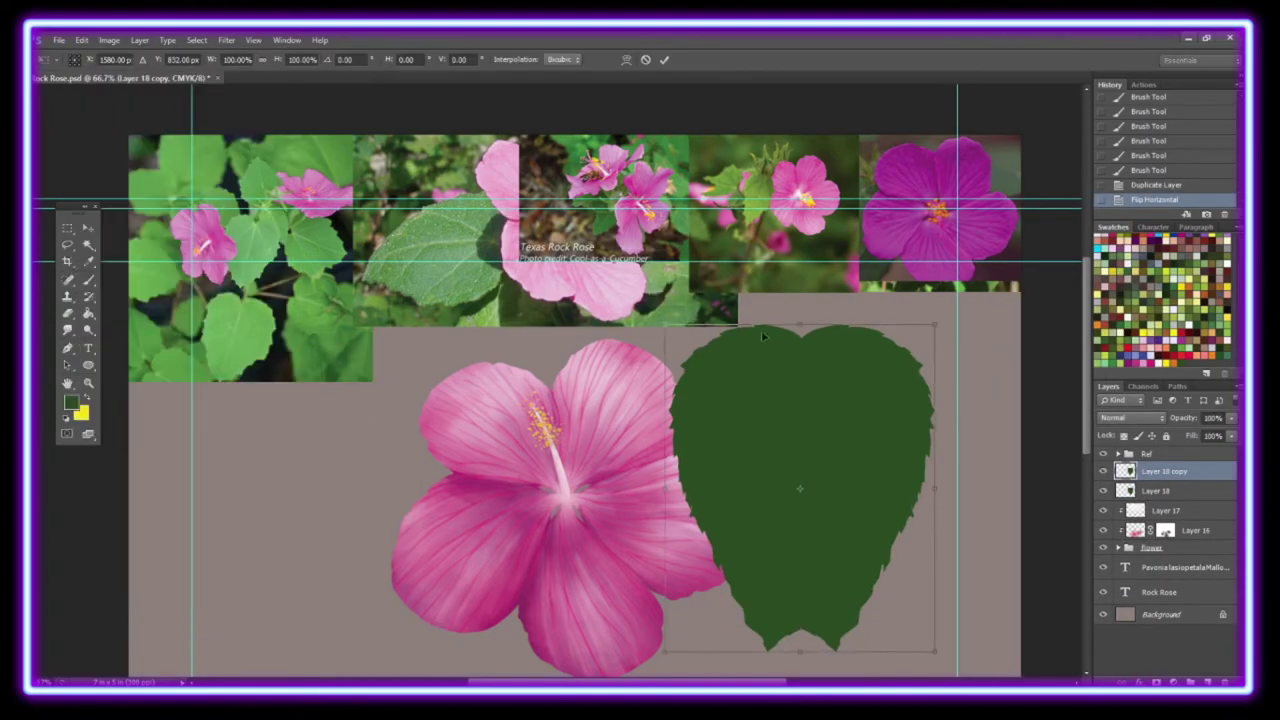
{"action": "left_click_drag", "start_coordinate": [842, 356], "coordinate": [1010, 550]}
{"action": "key", "text": "Return"}
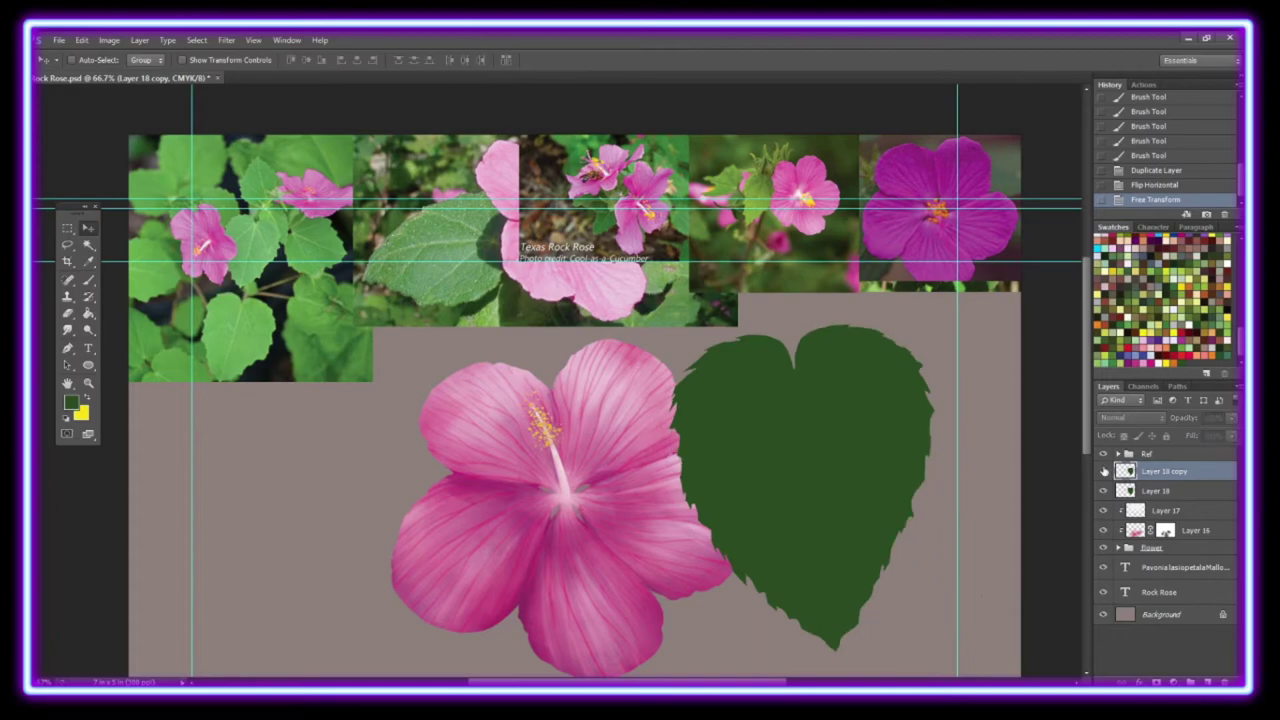
{"action": "key", "text": "ctrl+e"}
Push the leaf outline outward with the Liquify filter to fill it out.
{"action": "left_click", "coordinate": [228, 40]}
{"action": "left_click", "coordinate": [250, 155]}
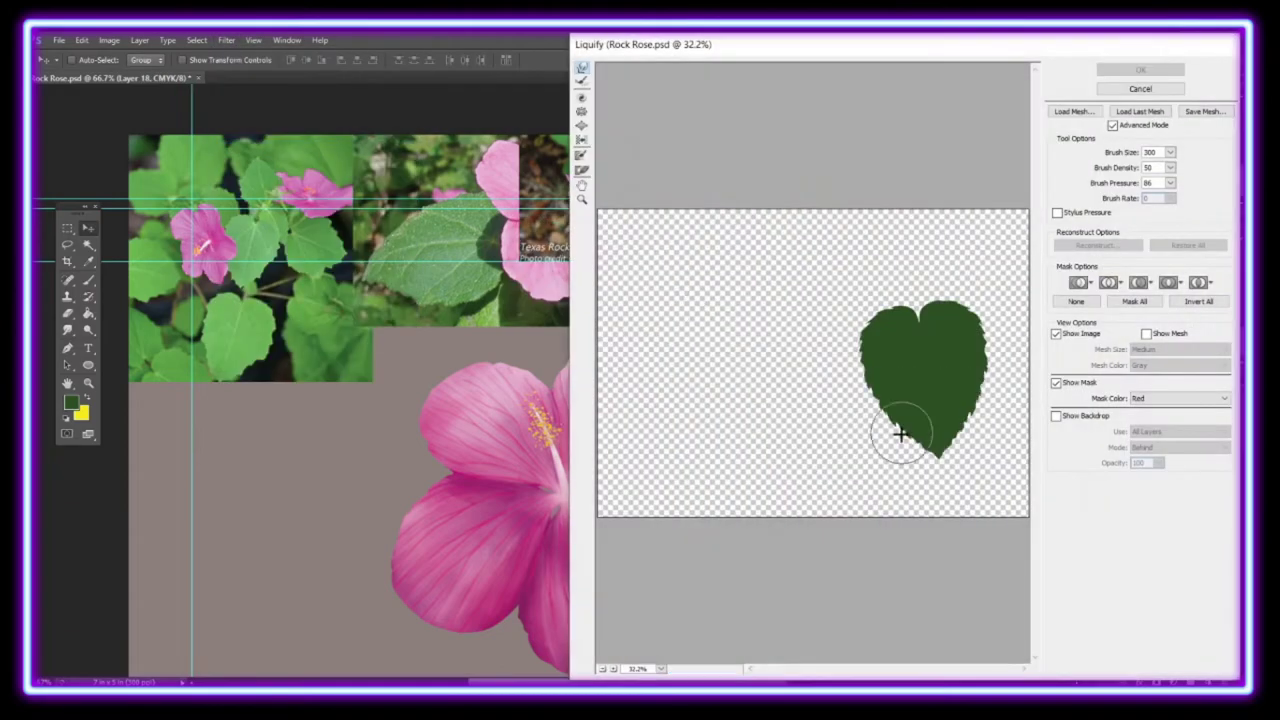
{"action": "mouse_move", "coordinate": [870, 375]}
{"action": "left_mouse_down"}
{"action": "mouse_move", "coordinate": [966, 323]}
{"action": "mouse_move", "coordinate": [943, 429]}
{"action": "mouse_move", "coordinate": [880, 409]}
{"action": "left_mouse_up"}
{"action": "left_click", "coordinate": [1140, 69]}
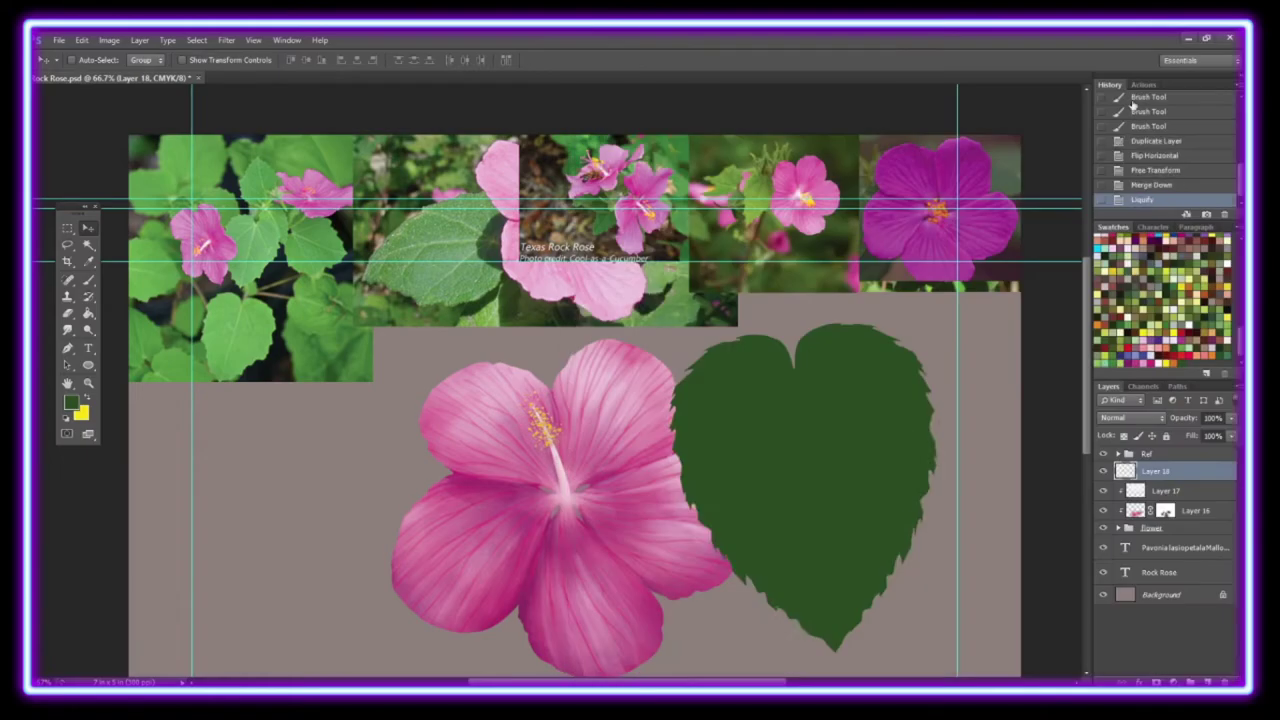
Brush and erase to sharpen the serrated teeth along the leaf's lower-right edge.
{"action": "key", "text": "b"}
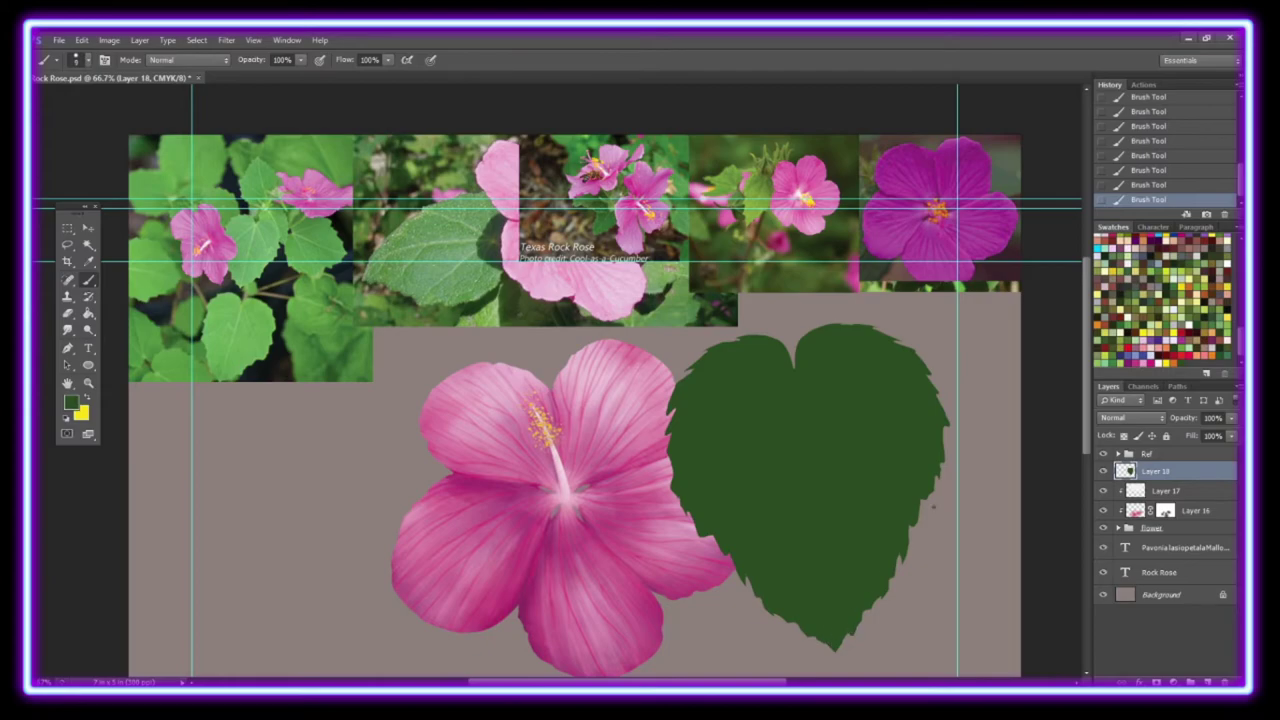
{"action": "key", "text": "e"}
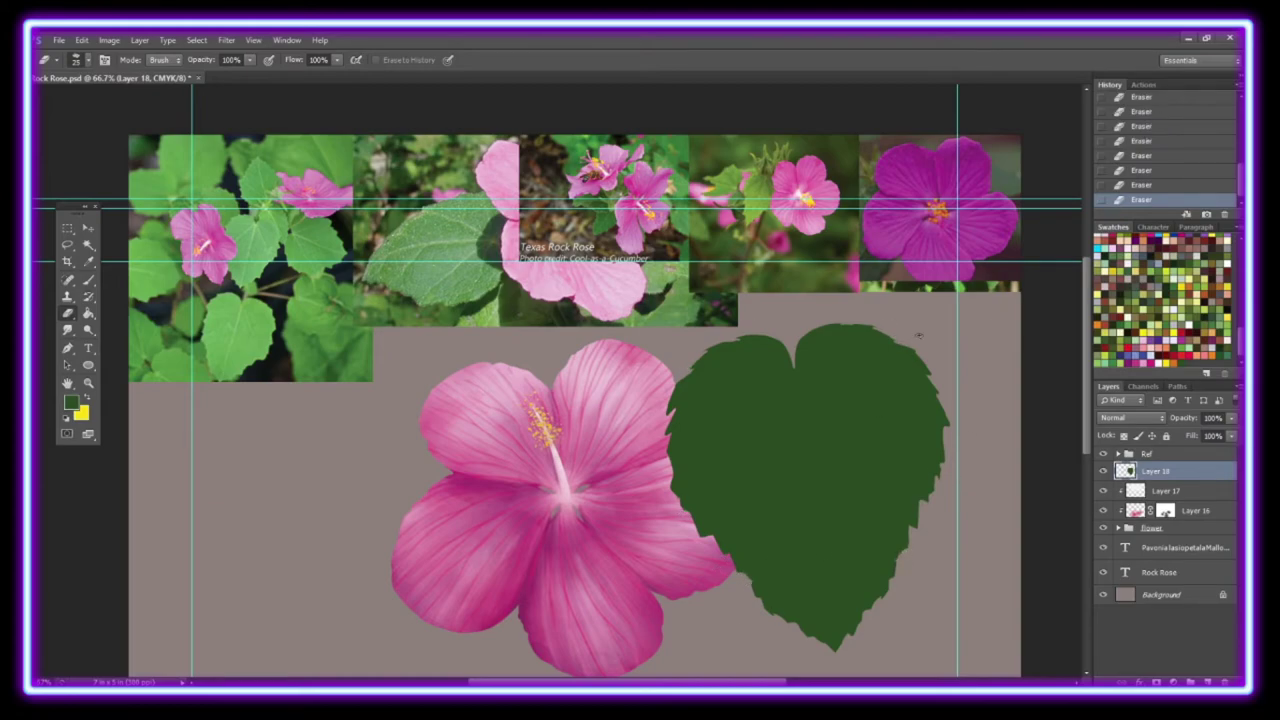
{"action": "key", "text": "b"}
{"action": "left_click", "coordinate": [68, 315]}
{"action": "left_click_drag", "start_coordinate": [884, 597], "coordinate": [768, 614]}
{"action": "key", "text": "b"}
{"action": "key", "text": "Return"}
Touch up the leaf edge with the brush, then erase notches into its top-right edge.
{"action": "left_click", "coordinate": [750, 578]}
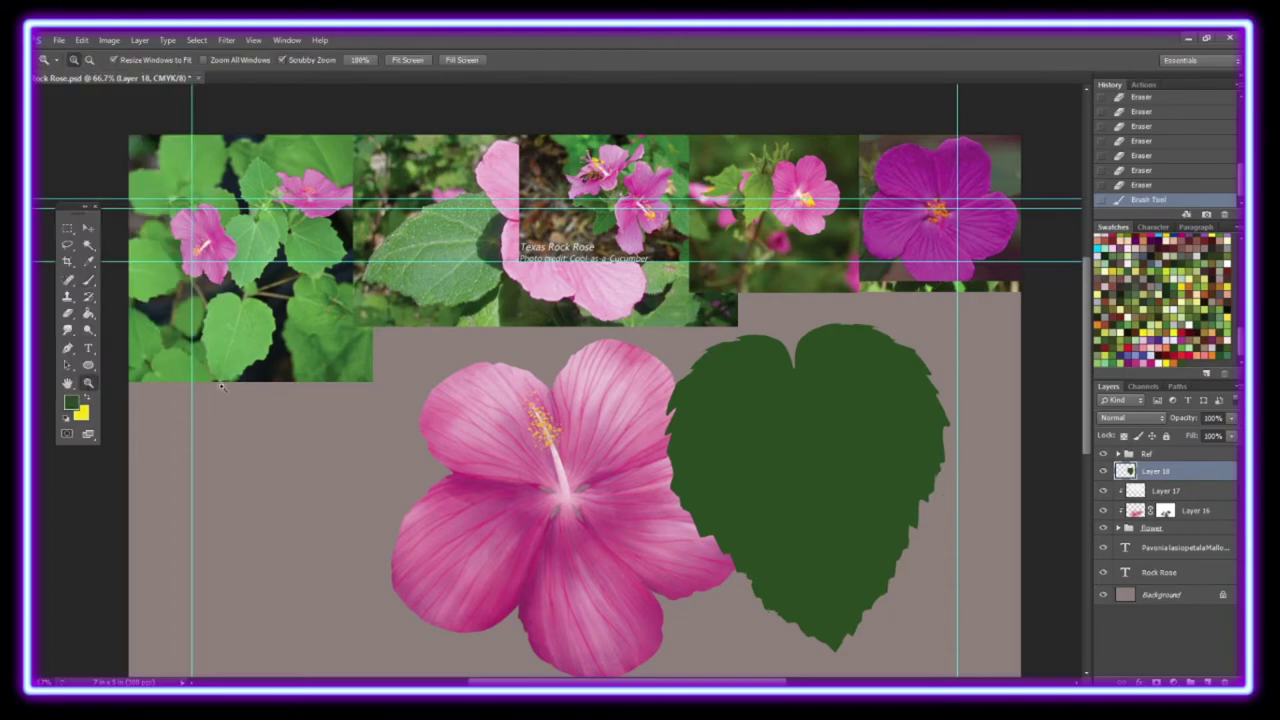
{"action": "scroll", "coordinate": [879, 378], "scroll_direction": "up", "scroll_amount": 3}
{"action": "left_click", "coordinate": [177, 281]}
{"action": "scroll", "coordinate": [926, 212], "scroll_direction": "up", "scroll_amount": 5}
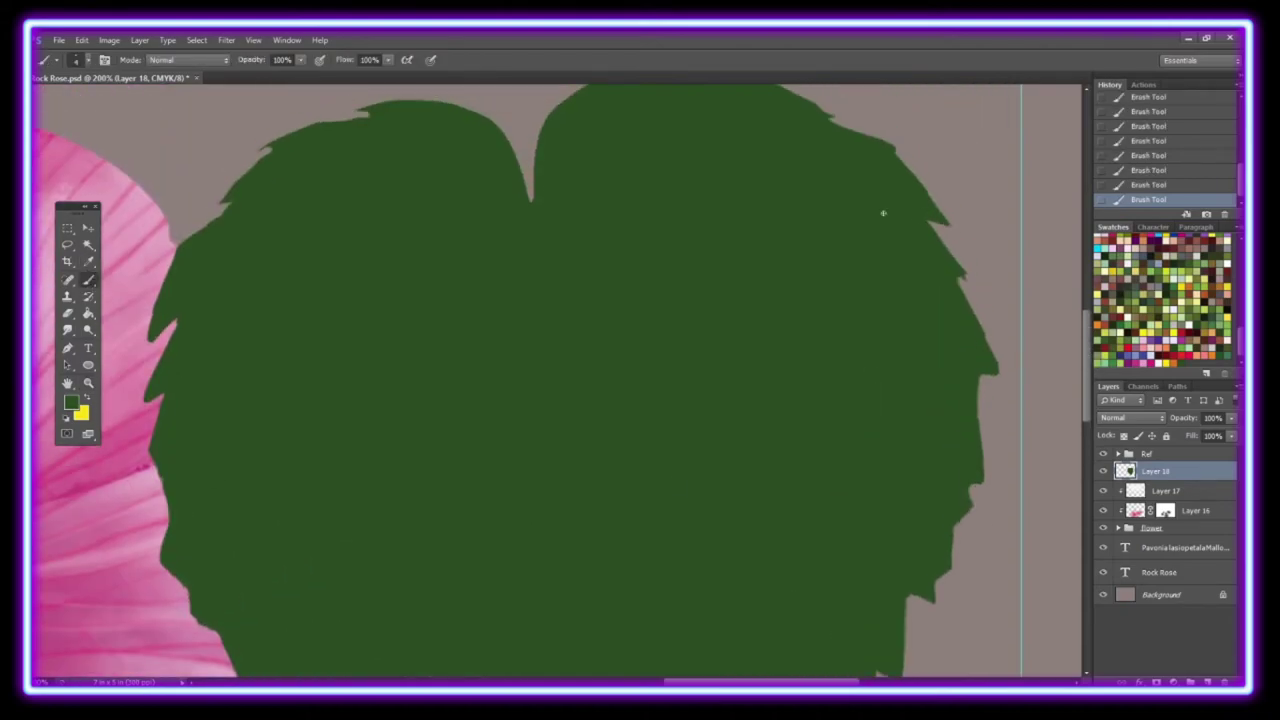
{"action": "key", "text": "e"}
{"action": "left_click", "coordinate": [958, 224]}
{"action": "left_click", "coordinate": [977, 279]}
{"action": "left_click", "coordinate": [964, 231]}
{"action": "left_click", "coordinate": [911, 152]}
Erase part of the leaf's left edge, then undo two eraser strokes.
{"action": "key", "text": "Return"}
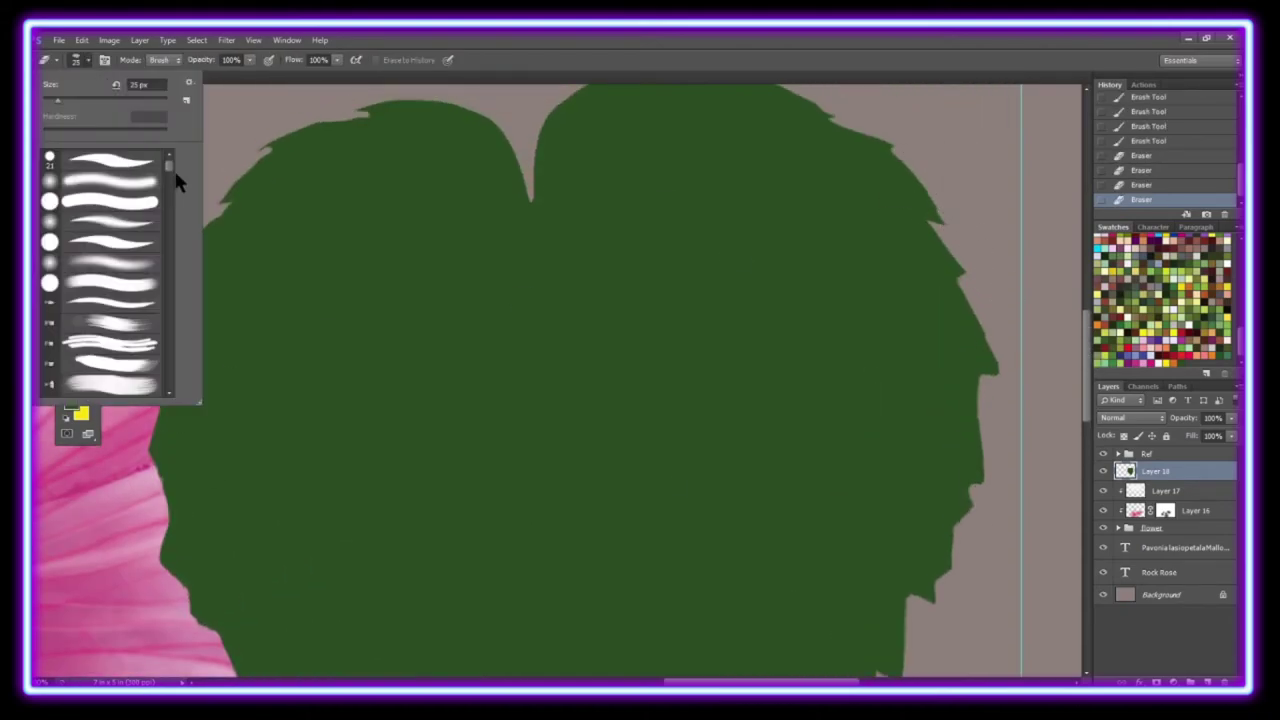
{"action": "key", "text": "Escape"}
{"action": "left_click", "coordinate": [158, 335]}
{"action": "key", "text": "b"}
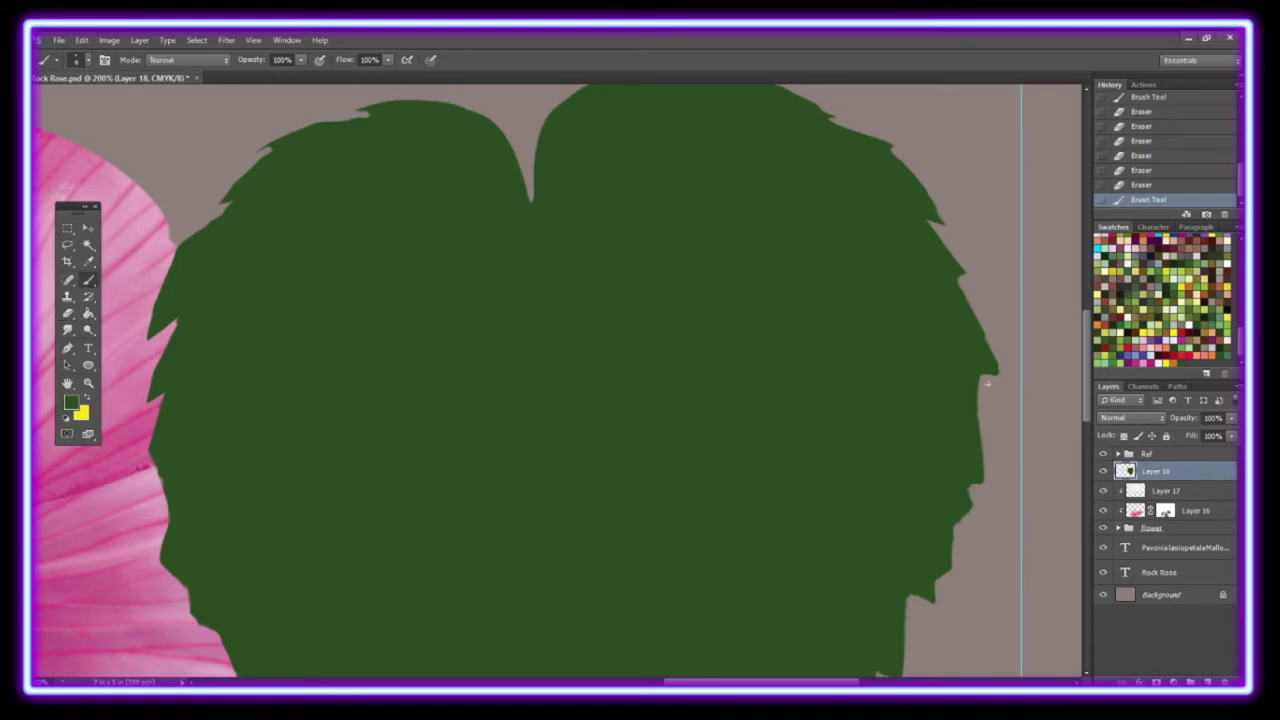
{"action": "key", "text": "ctrl+alt+z"}
{"action": "key", "text": "e"}
{"action": "key", "text": "ctrl+alt+z"}
{"action": "key", "text": "ctrl+alt+z"}
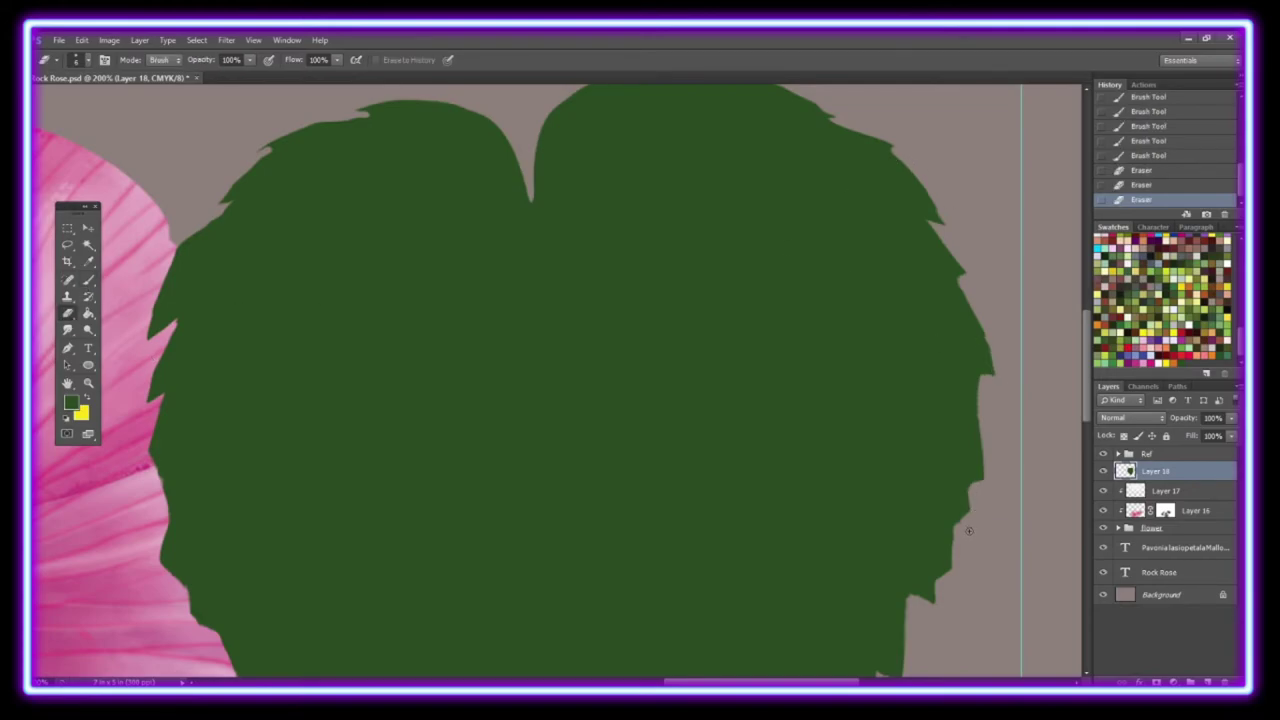
{"action": "left_click_drag", "start_coordinate": [1087, 388], "coordinate": [1087, 449]}
Refine the leaf tip and lower-left edge, alternating eraser notches and brush strokes.
{"action": "left_click", "coordinate": [707, 602]}
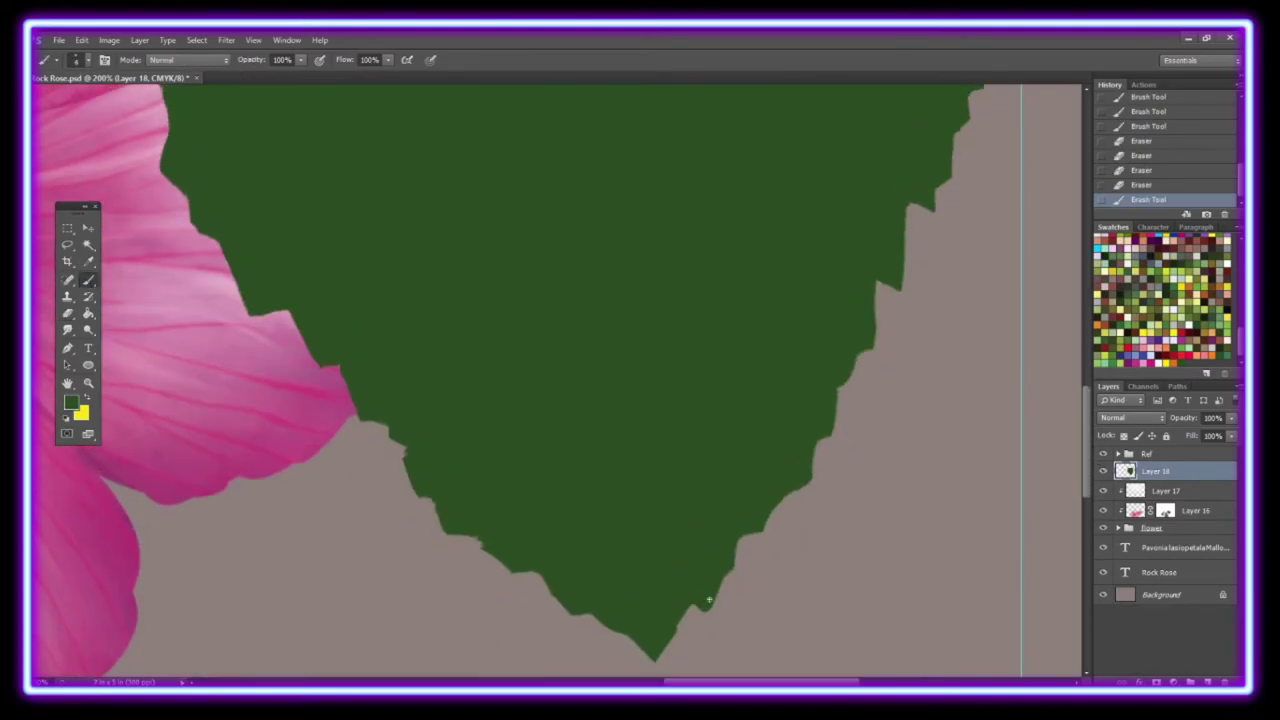
{"action": "key", "text": "b"}
{"action": "left_click_drag", "start_coordinate": [705, 607], "coordinate": [518, 578]}
{"action": "key", "text": "e"}
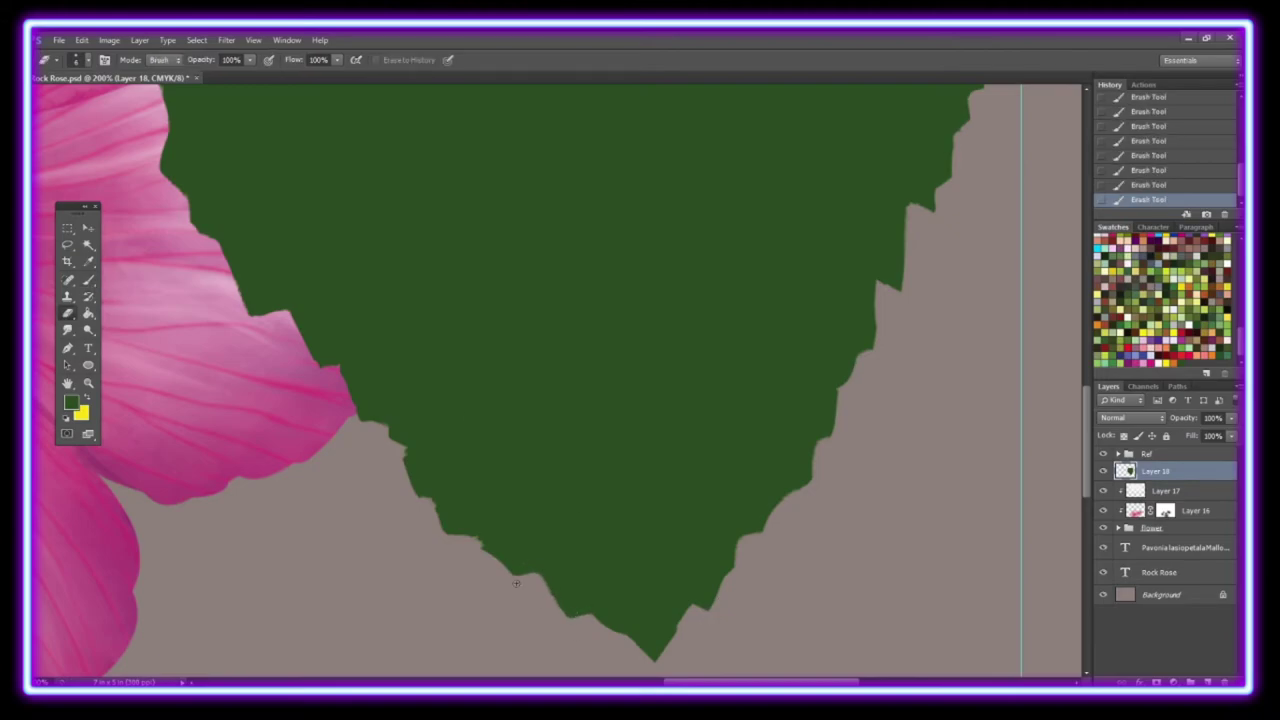
{"action": "mouse_move", "coordinate": [405, 455]}
{"action": "left_mouse_down"}
{"action": "mouse_move", "coordinate": [418, 466]}
{"action": "mouse_move", "coordinate": [392, 447]}
{"action": "left_mouse_up"}
{"action": "key", "text": "b"}
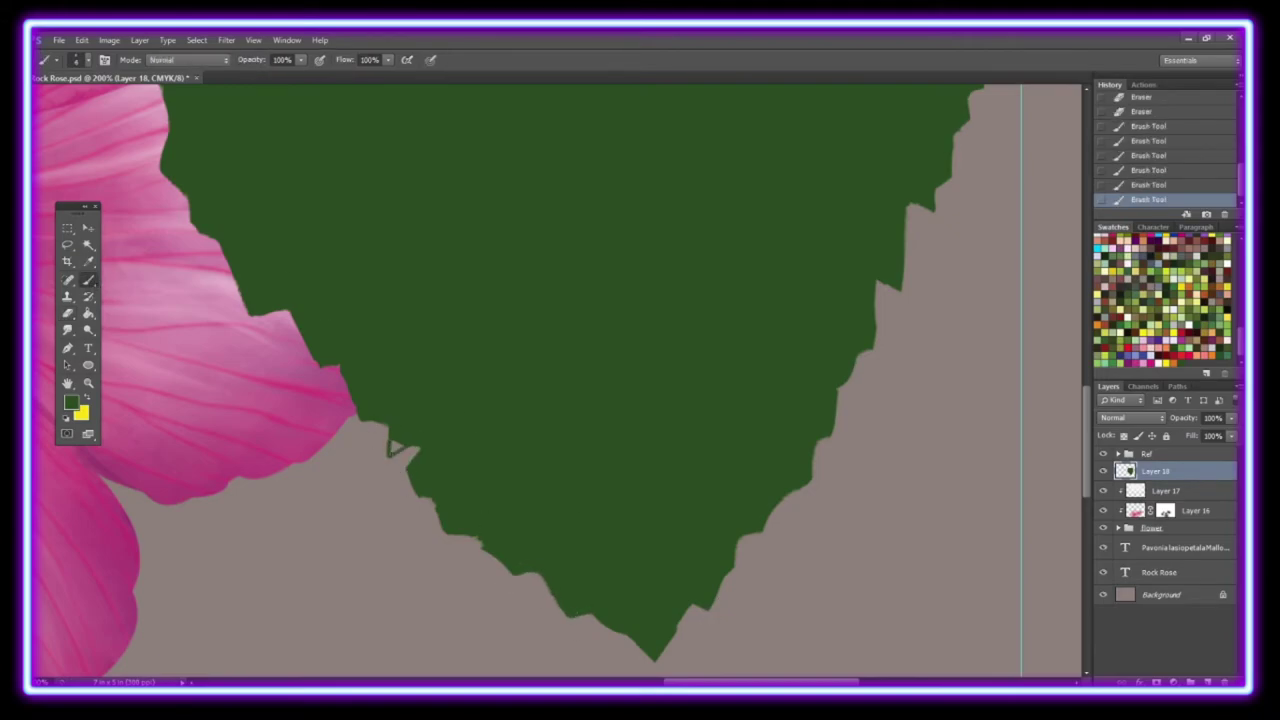
Fit the canvas, move Layer 18 below the Flower group, and rotate the leaf behind the flower.
{"action": "left_click", "coordinate": [88, 383]}
{"action": "key", "text": "ctrl+0"}
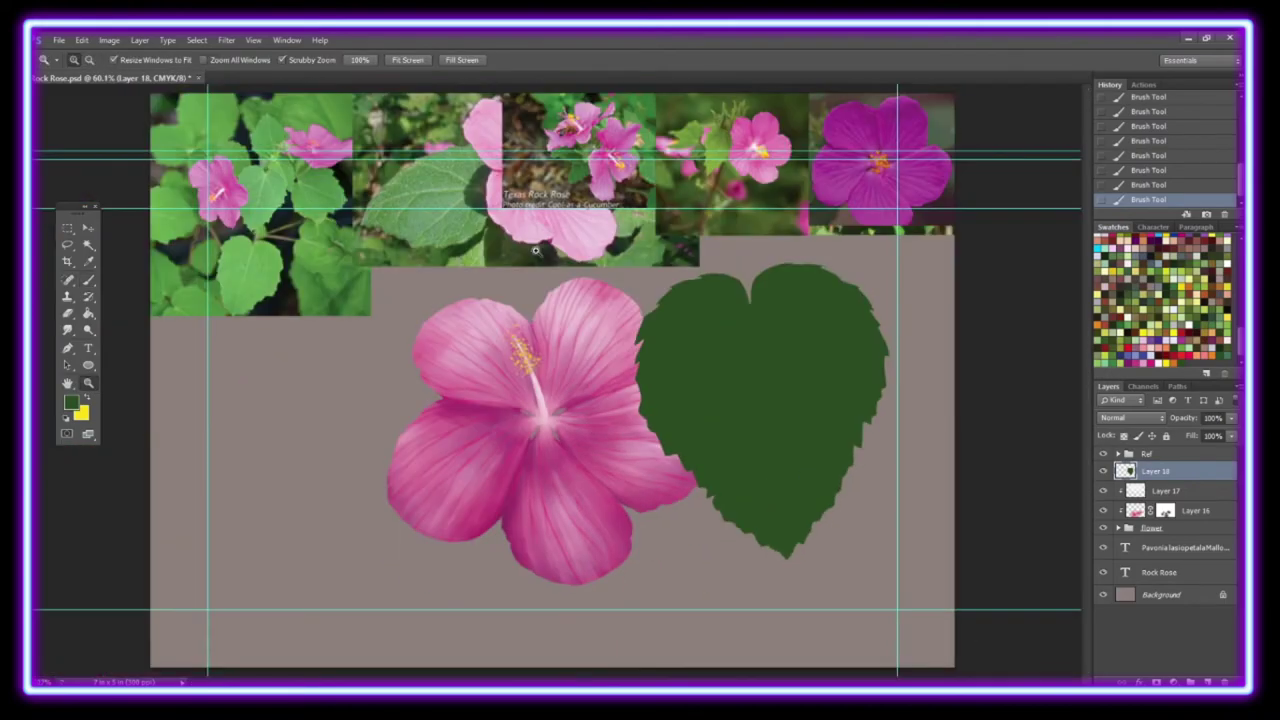
{"action": "left_click_drag", "start_coordinate": [1163, 481], "coordinate": [1160, 533]}
{"action": "left_click", "coordinate": [82, 40]}
{"action": "left_click", "coordinate": [130, 340]}
{"action": "mouse_move", "coordinate": [898, 225]}
{"action": "left_mouse_down"}
{"action": "mouse_move", "coordinate": [786, 408]}
{"action": "mouse_move", "coordinate": [849, 414]}
{"action": "left_mouse_up"}
{"action": "key", "text": "v"}
{"action": "left_click", "coordinate": [571, 286]}
Add two leaf copies, one rotated left, one flipped above; reorder them and nudge the flower down.
{"action": "key", "text": "ctrl+j"}
{"action": "left_click", "coordinate": [82, 40]}
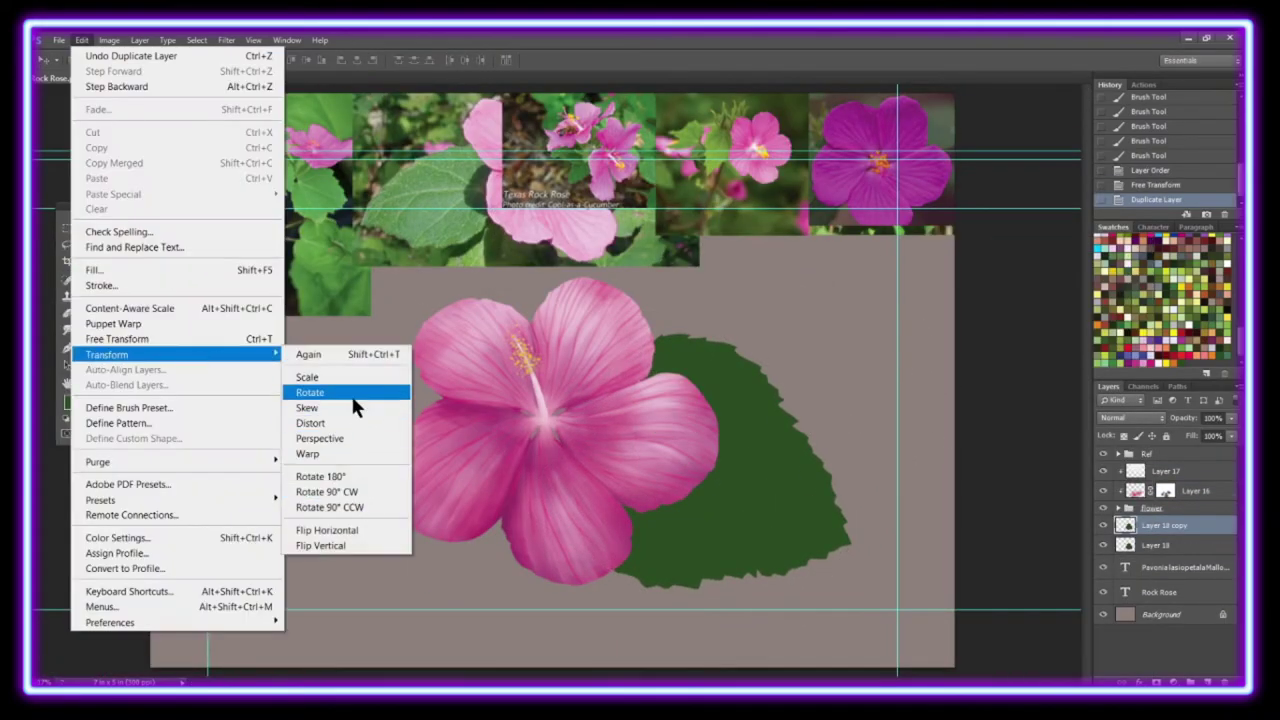
{"action": "left_click", "coordinate": [345, 392]}
{"action": "mouse_move", "coordinate": [300, 520]}
{"action": "left_mouse_down"}
{"action": "mouse_move", "coordinate": [445, 453]}
{"action": "mouse_move", "coordinate": [357, 350]}
{"action": "mouse_move", "coordinate": [571, 371]}
{"action": "left_mouse_up"}
{"action": "left_click", "coordinate": [580, 283]}
{"action": "left_click", "coordinate": [82, 40]}
{"action": "left_click", "coordinate": [345, 544]}
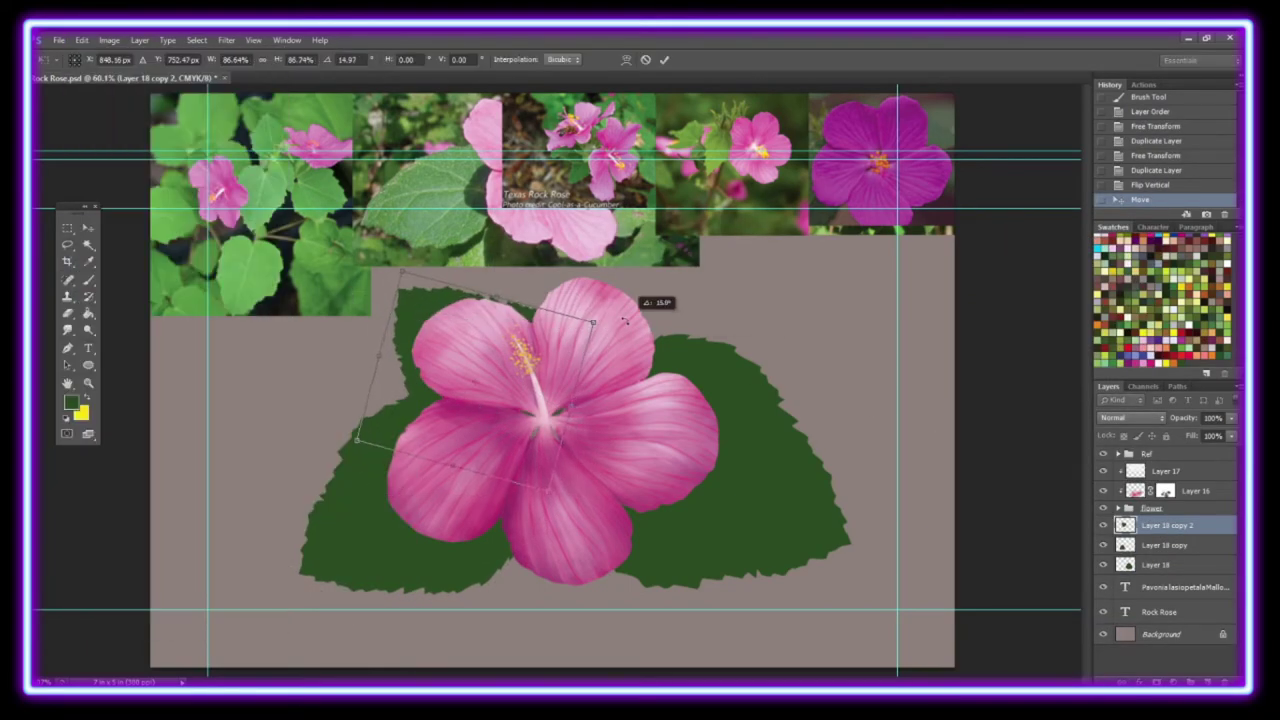
{"action": "key", "text": "Return"}
{"action": "left_click_drag", "start_coordinate": [1167, 525], "coordinate": [1175, 566]}
{"action": "left_click", "coordinate": [1165, 470], "text": "shift"}
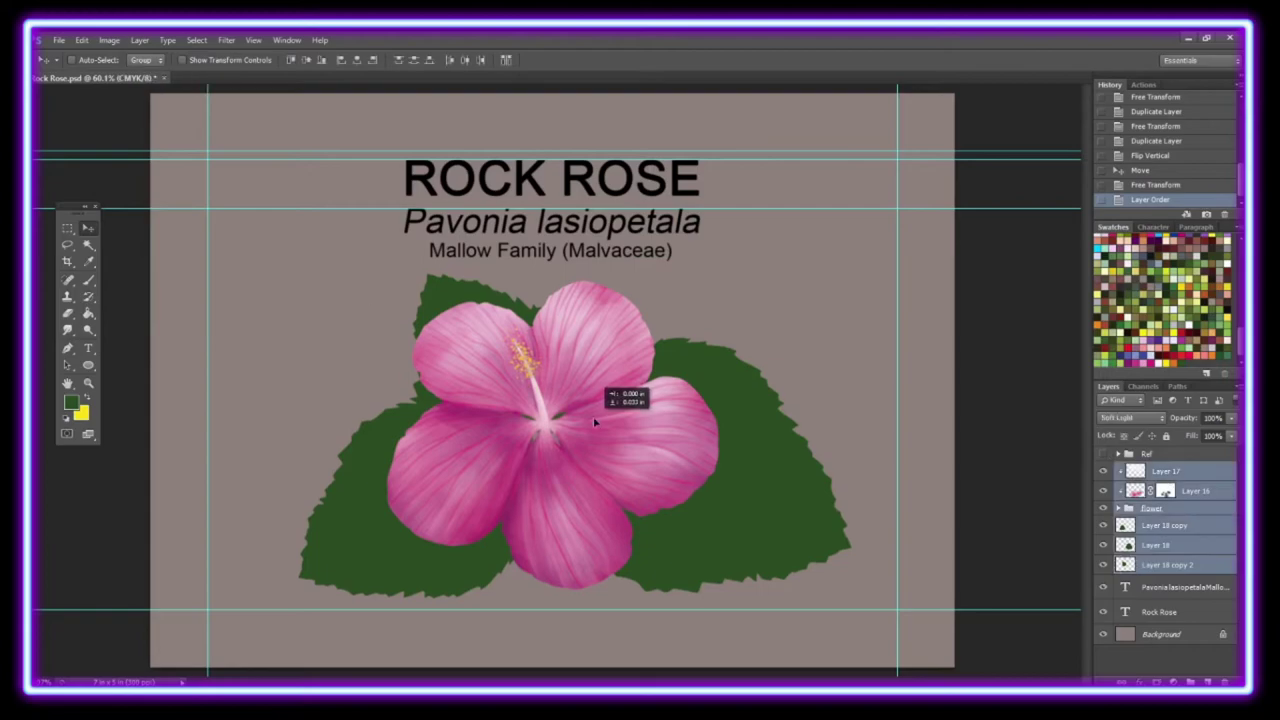
{"action": "left_click_drag", "start_coordinate": [595, 418], "coordinate": [597, 423]}
Add Layer 19 clipped to Layer 18 and sample the leaf's green.
{"action": "left_click", "coordinate": [1157, 544]}
{"action": "key", "text": "ctrl+alt+shift+n"}
{"action": "key", "text": "ctrl+alt+g"}
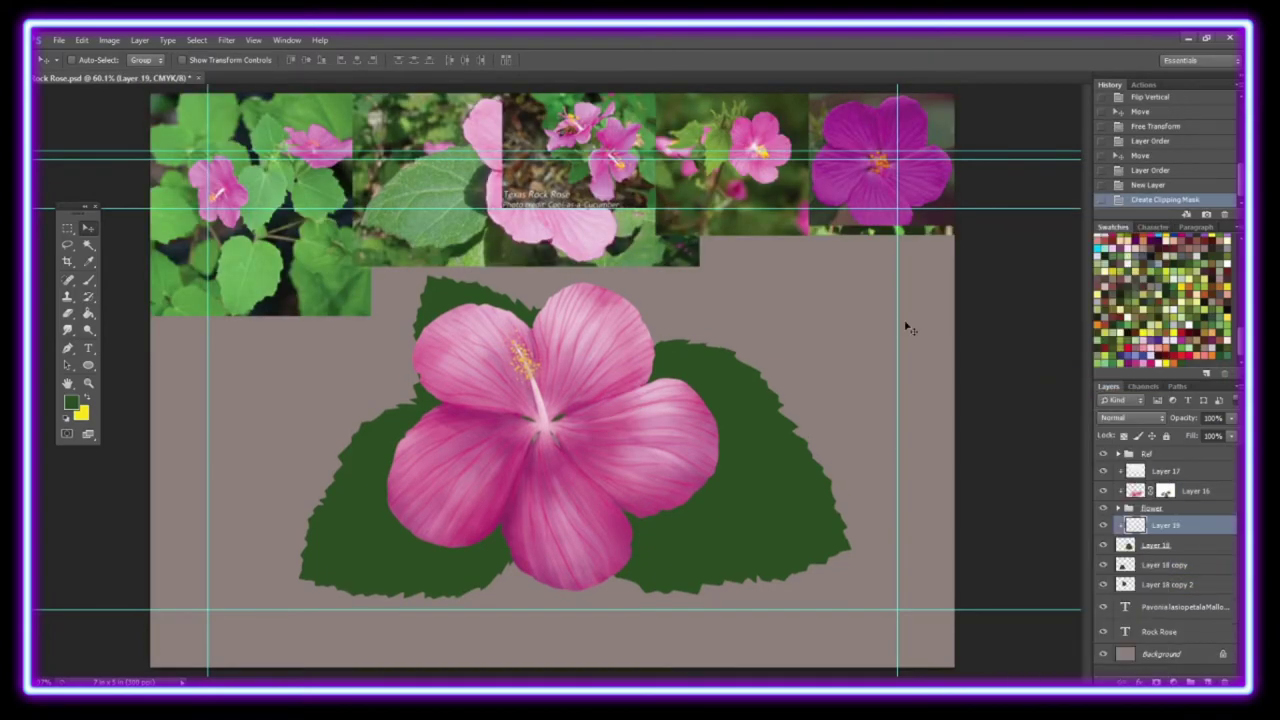
{"action": "key", "text": "i"}
{"action": "left_click", "coordinate": [71, 402]}
{"action": "left_click", "coordinate": [328, 174]}
Save the sampled green as a swatch, then paint and smudge green strokes on the right leaf.
{"action": "left_click", "coordinate": [458, 444]}
{"action": "key", "text": "b"}
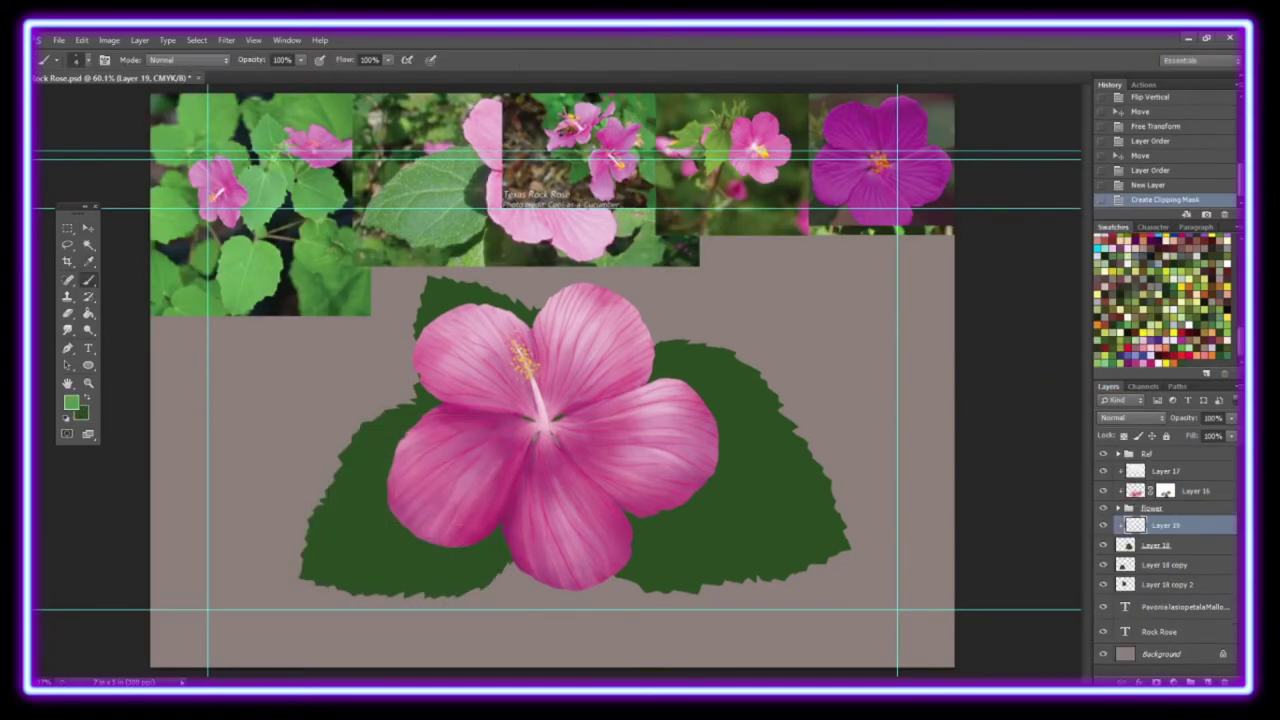
{"action": "left_click", "coordinate": [71, 402]}
{"action": "left_click", "coordinate": [458, 484]}
{"action": "key", "text": "Return"}
{"action": "left_click", "coordinate": [75, 60]}
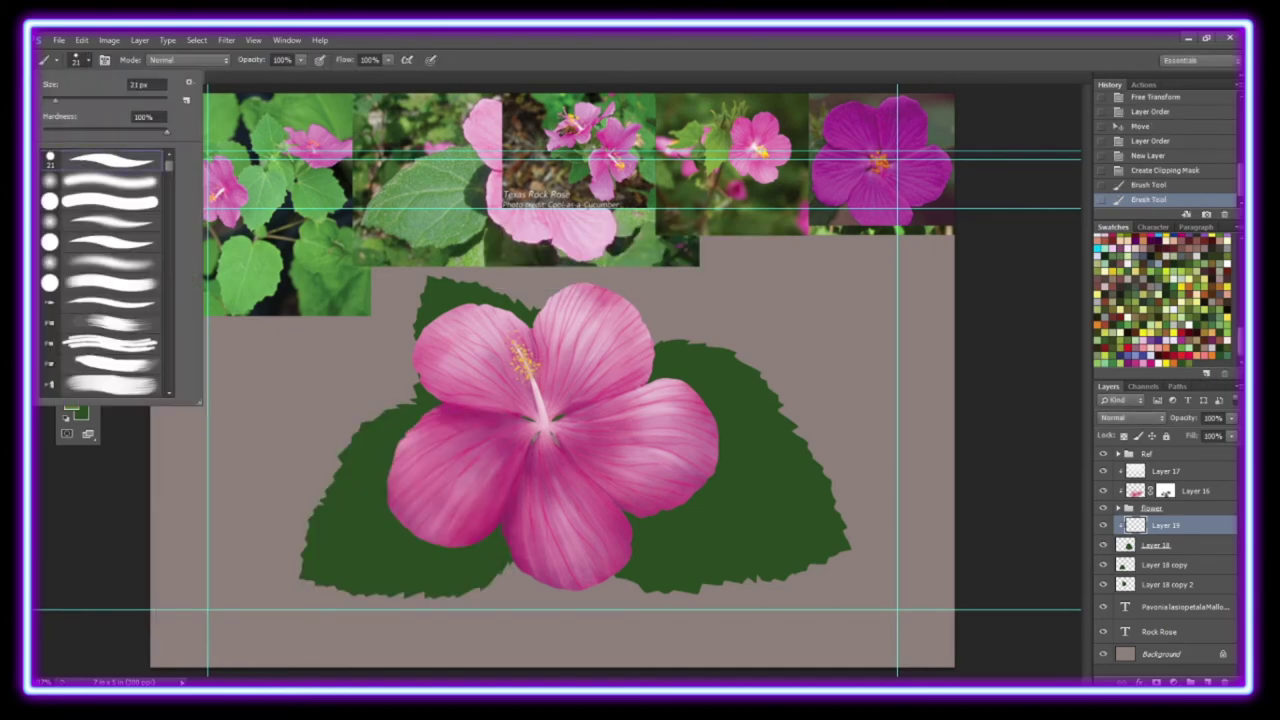
{"action": "left_click_drag", "start_coordinate": [650, 560], "coordinate": [820, 460]}
{"action": "key", "text": "r"}
{"action": "mouse_move", "coordinate": [690, 360]}
{"action": "left_mouse_down"}
{"action": "mouse_move", "coordinate": [760, 480]}
{"action": "mouse_move", "coordinate": [820, 500]}
{"action": "left_mouse_up"}
{"action": "left_click_drag", "start_coordinate": [650, 570], "coordinate": [796, 584]}
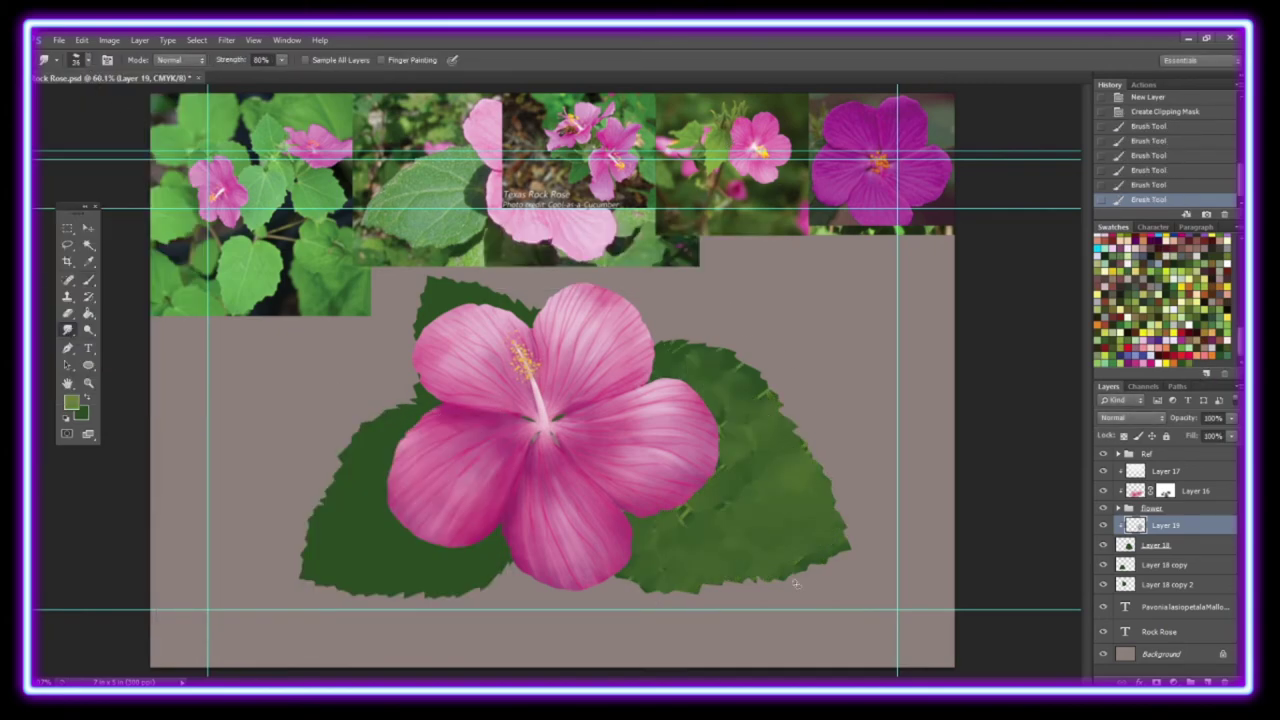
{"action": "left_click_drag", "start_coordinate": [707, 350], "coordinate": [746, 380]}
On a new layer clipped to the left leaf, paint and smudge green cross-hatch strokes.
{"action": "left_click", "coordinate": [1207, 681]}
{"action": "right_click", "coordinate": [1165, 564]}
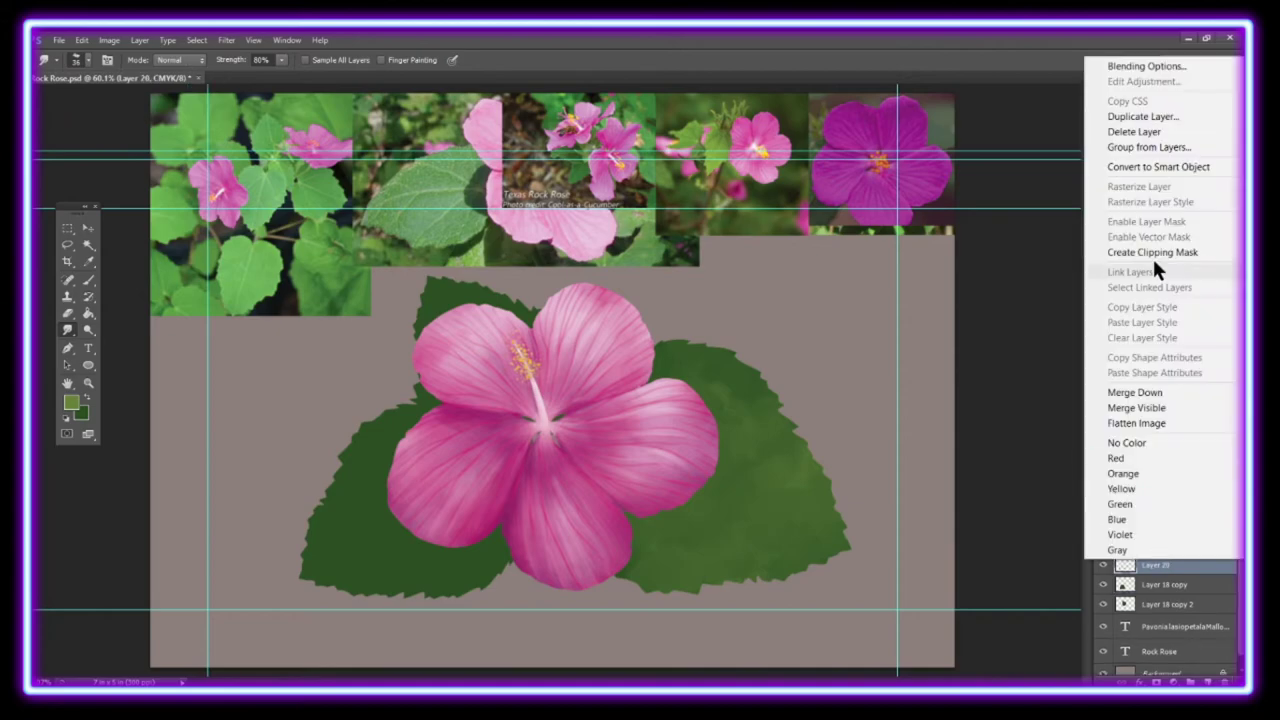
{"action": "left_click", "coordinate": [1143, 251]}
{"action": "key", "text": "b"}
{"action": "left_click_drag", "start_coordinate": [320, 580], "coordinate": [400, 410]}
{"action": "left_click_drag", "start_coordinate": [470, 590], "coordinate": [320, 440]}
{"action": "key", "text": "r"}
{"action": "left_click_drag", "start_coordinate": [420, 580], "coordinate": [336, 454]}
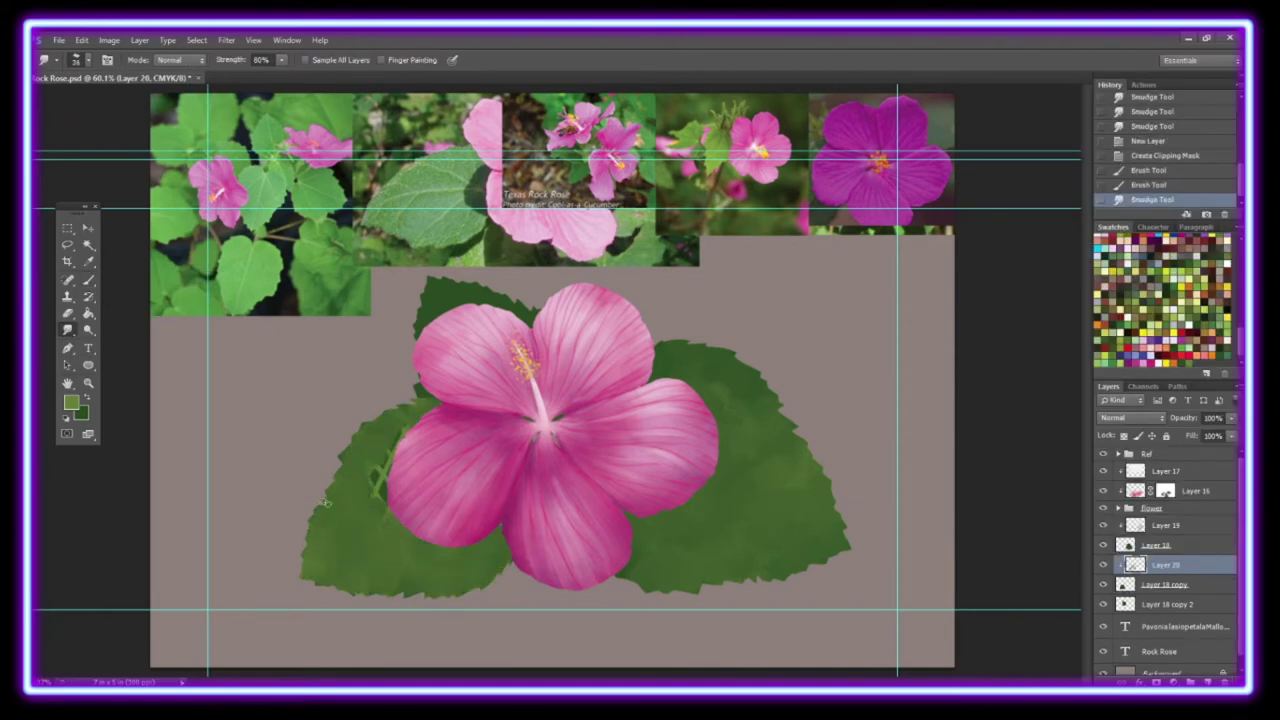
Add a layer clipped to the top leaf and paint green strokes on it.
{"action": "left_click", "coordinate": [1170, 604]}
{"action": "left_click", "coordinate": [1207, 681]}
{"action": "right_click", "coordinate": [1165, 604]}
{"action": "left_click", "coordinate": [1150, 294]}
{"action": "key", "text": "b"}
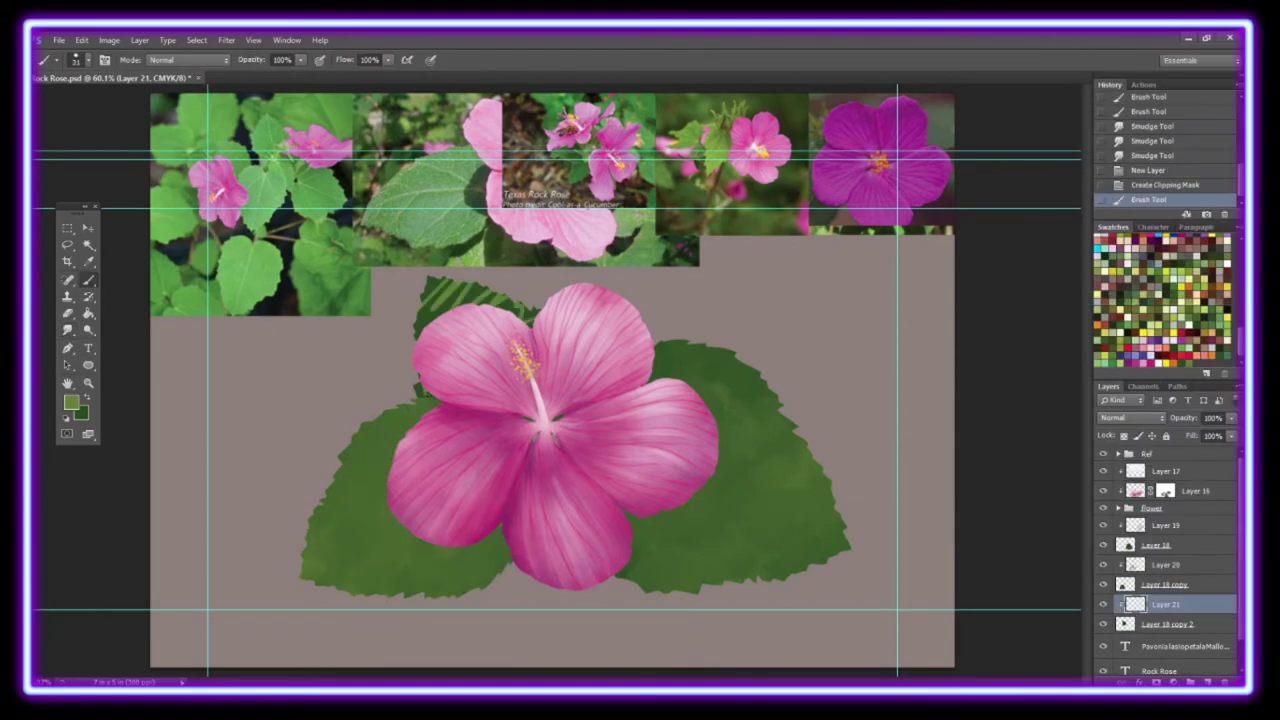
{"action": "left_click_drag", "start_coordinate": [440, 290], "coordinate": [426, 392]}
On a new clipped layer, paint and smear lighter-green zigzags into the right leaf.
{"action": "left_click", "coordinate": [1165, 525]}
{"action": "left_click", "coordinate": [1207, 681]}
{"action": "key", "text": "ctrl+alt+g"}
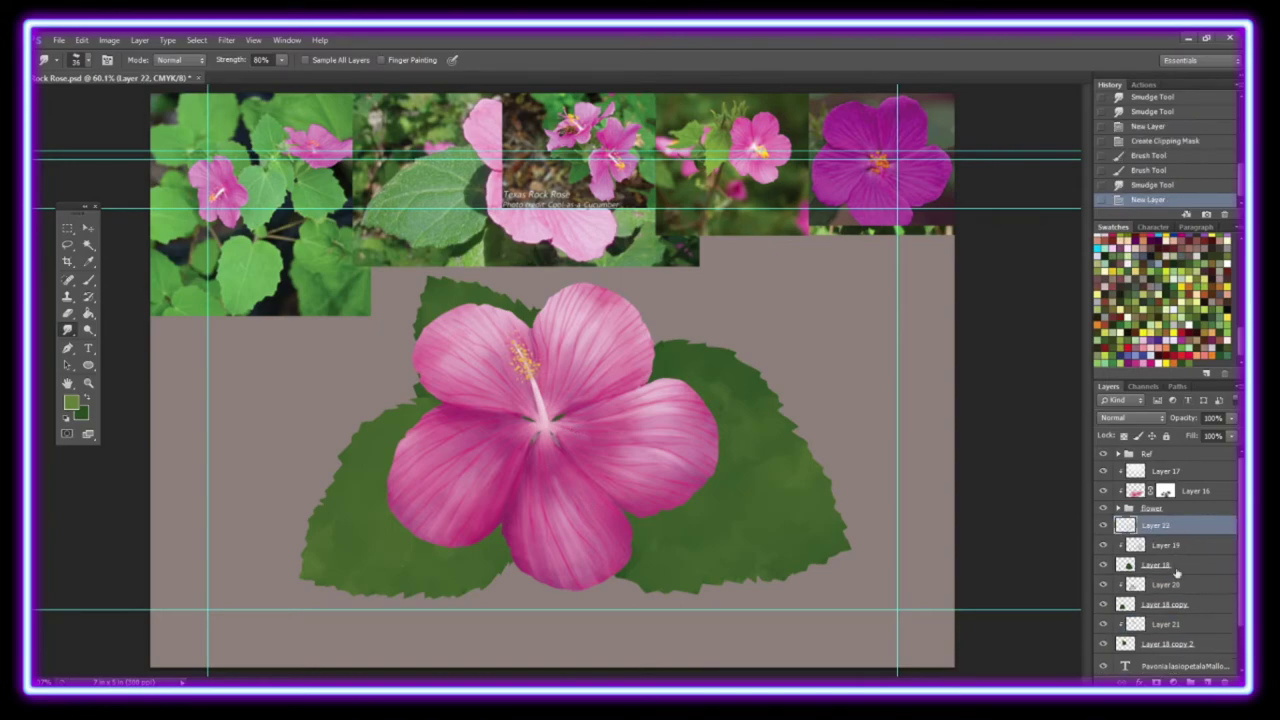
{"action": "left_click", "coordinate": [70, 402]}
{"action": "left_click", "coordinate": [457, 443]}
{"action": "mouse_move", "coordinate": [650, 545]}
{"action": "left_mouse_down"}
{"action": "mouse_move", "coordinate": [848, 526]}
{"action": "mouse_move", "coordinate": [700, 545]}
{"action": "left_mouse_up"}
{"action": "key", "text": "r"}
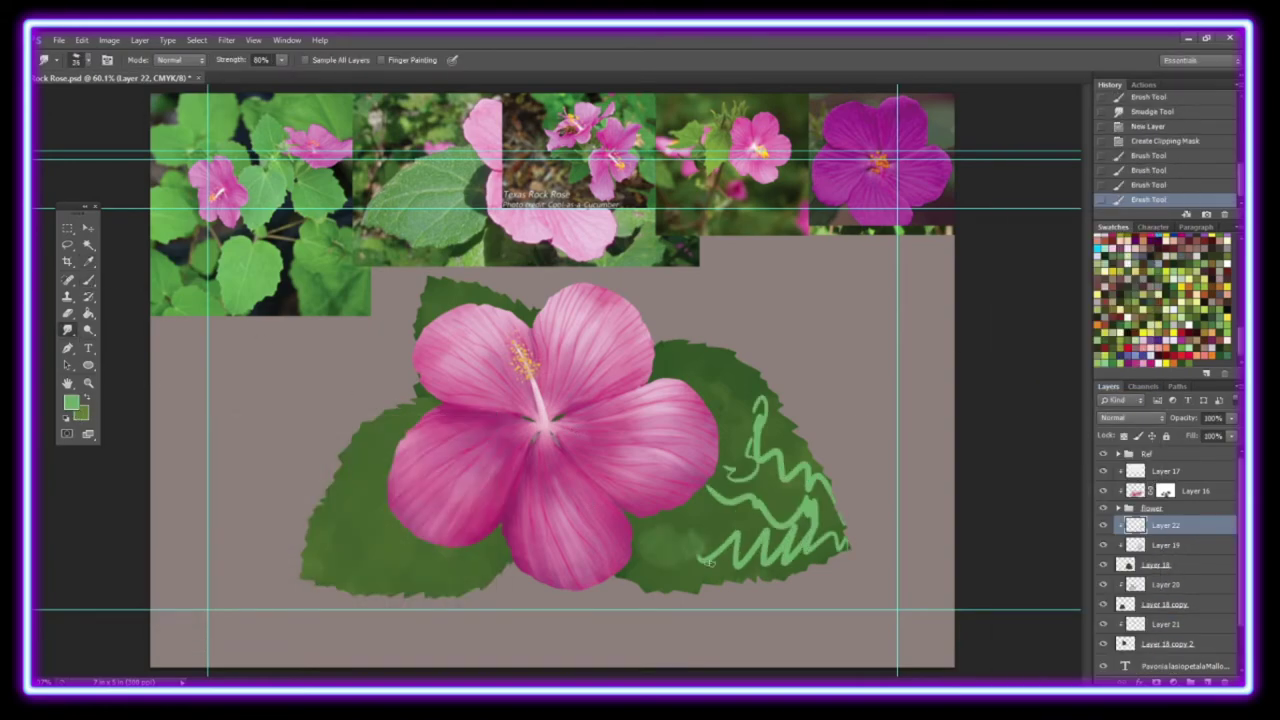
{"action": "left_click_drag", "start_coordinate": [740, 470], "coordinate": [842, 545]}
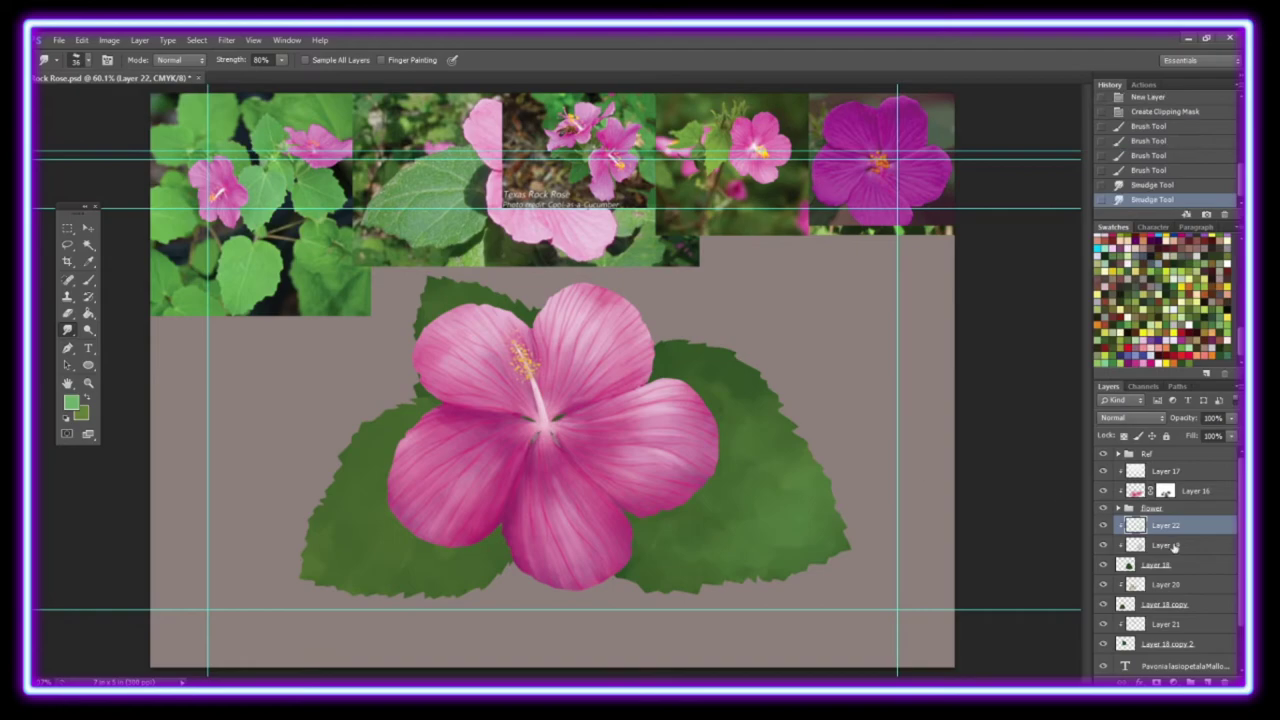
On a new clipped layer, paint and smudge light-green strokes into the left leaf.
{"action": "left_click", "coordinate": [1165, 584]}
{"action": "left_click", "coordinate": [1207, 681]}
{"action": "key", "text": "ctrl+alt+g"}
{"action": "key", "text": "b"}
{"action": "left_click_drag", "start_coordinate": [345, 470], "coordinate": [435, 400]}
{"action": "key", "text": "r"}
{"action": "left_click_drag", "start_coordinate": [340, 490], "coordinate": [440, 400]}
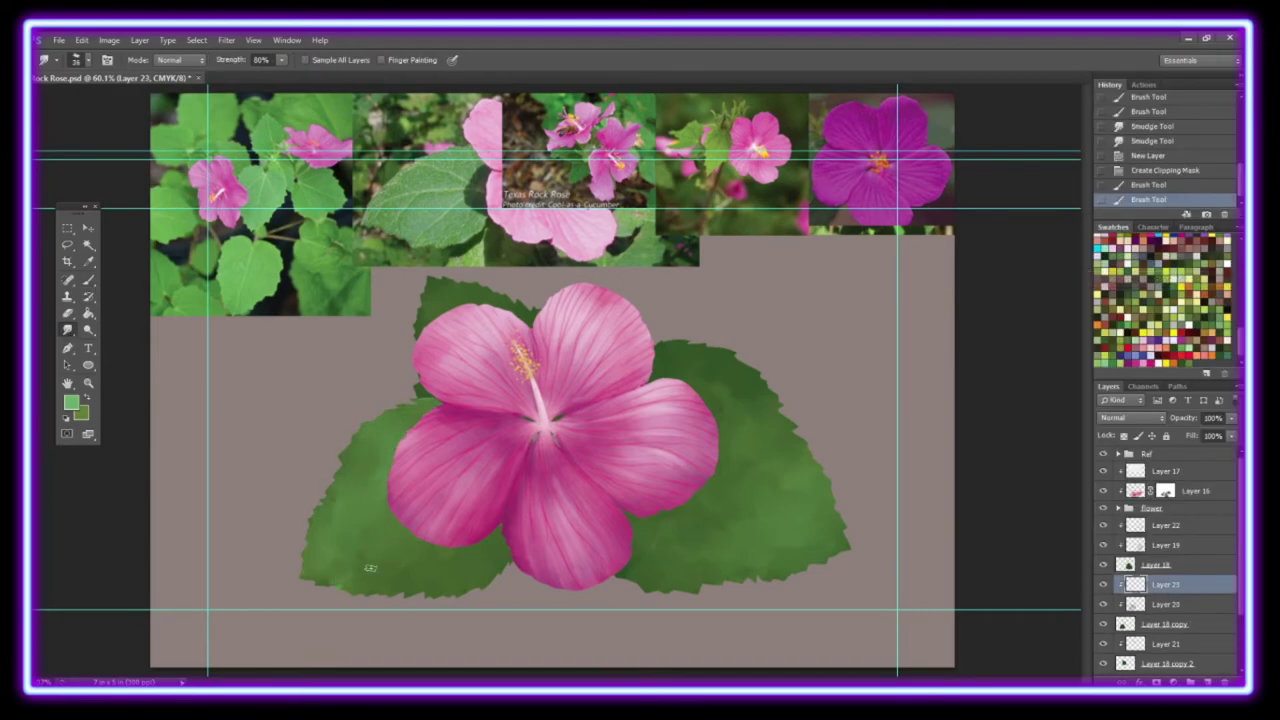
Add a layer clipped to the top leaf and paint light strokes across it.
{"action": "left_click", "coordinate": [1165, 643]}
{"action": "left_click", "coordinate": [1207, 681]}
{"action": "key", "text": "ctrl+alt+g"}
{"action": "key", "text": "b"}
{"action": "left_click_drag", "start_coordinate": [430, 300], "coordinate": [515, 295]}
{"action": "key", "text": "r"}
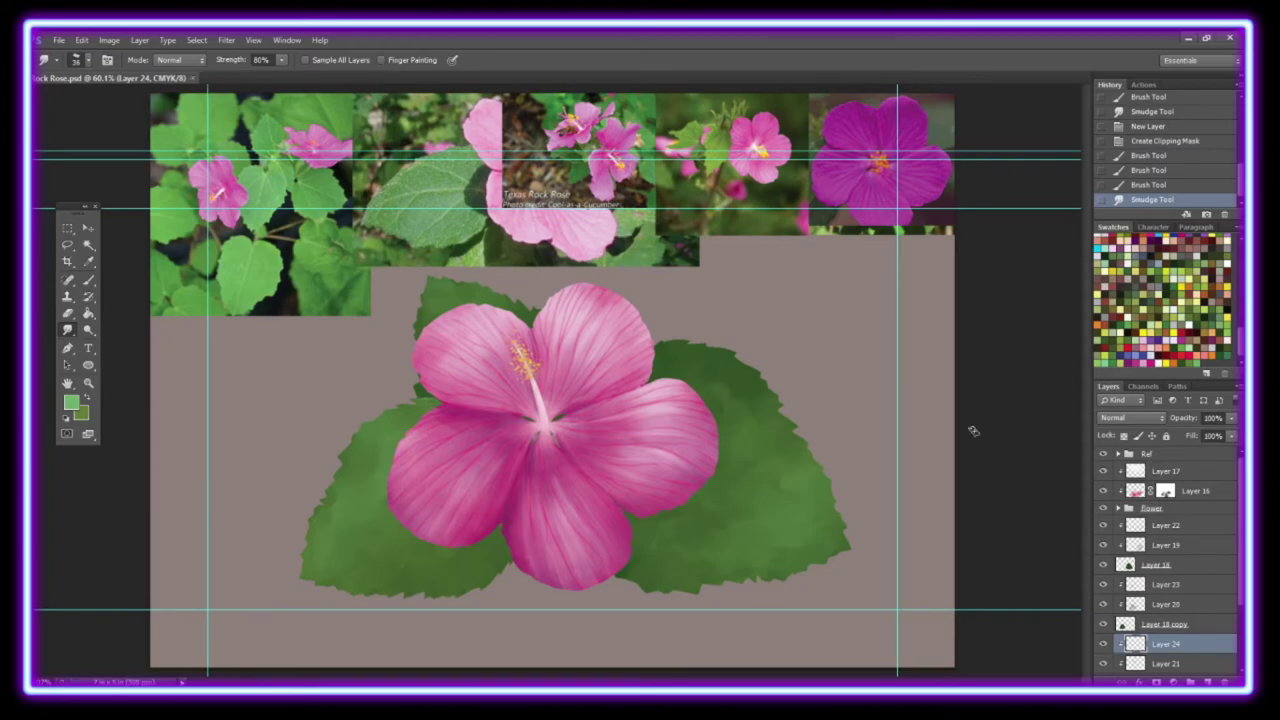
On a new clipped right-leaf layer, paint lighter tones with a bristle brush preset.
{"action": "left_click", "coordinate": [1165, 525]}
{"action": "left_click", "coordinate": [1207, 681]}
{"action": "key", "text": "ctrl+alt+g"}
{"action": "key", "text": "b"}
{"action": "left_click", "coordinate": [80, 59]}
{"action": "mouse_move", "coordinate": [700, 370]}
{"action": "left_mouse_down"}
{"action": "mouse_move", "coordinate": [772, 543]}
{"action": "mouse_move", "coordinate": [680, 380]}
{"action": "left_mouse_up"}
{"action": "key", "text": "ctrl+z"}
{"action": "left_click", "coordinate": [80, 59]}
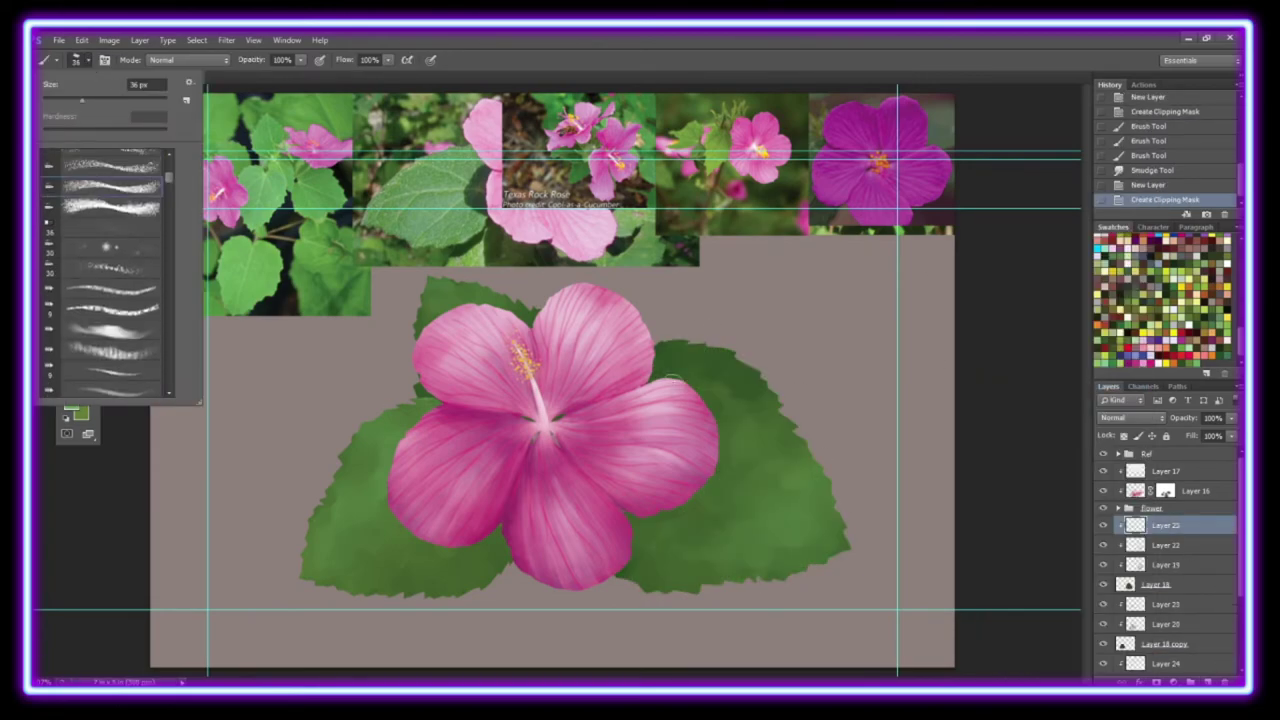
{"action": "double_click", "coordinate": [110, 185]}
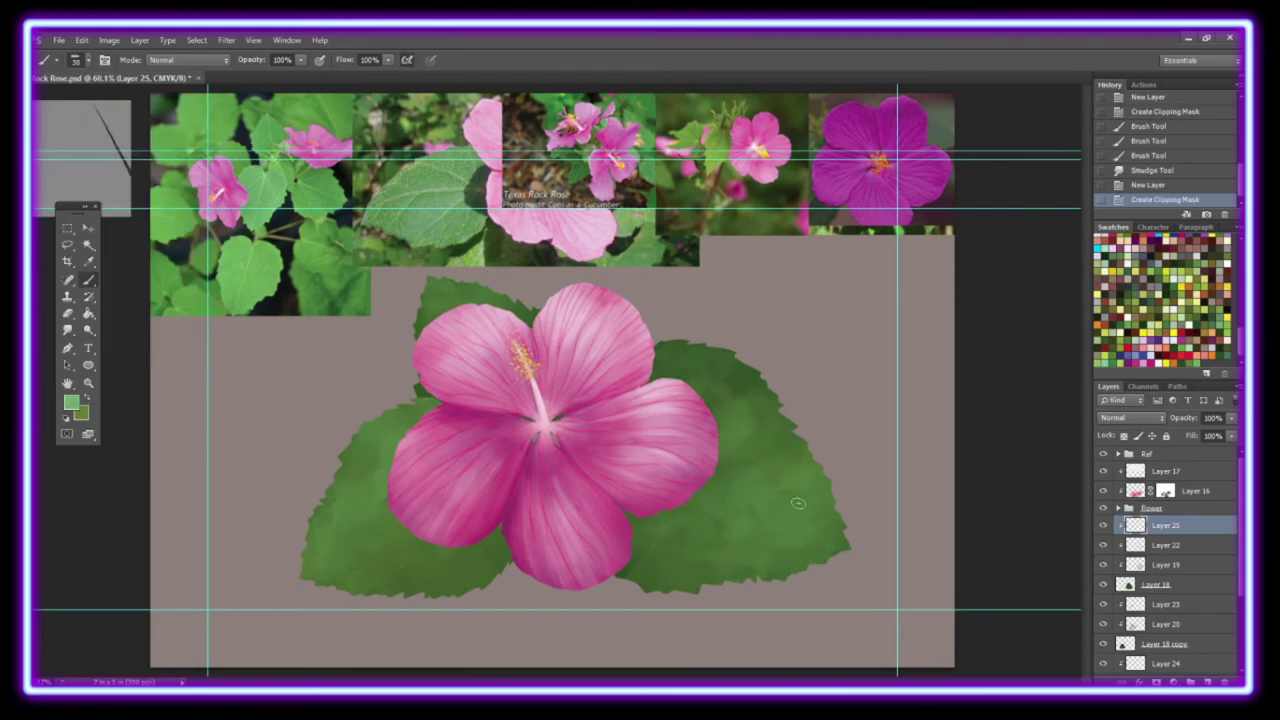
{"action": "left_click_drag", "start_coordinate": [798, 503], "coordinate": [690, 560]}
Replace that layer with a clipped texture layer and dab a size-33 textured brush on the right leaf.
{"action": "key", "text": "Delete"}
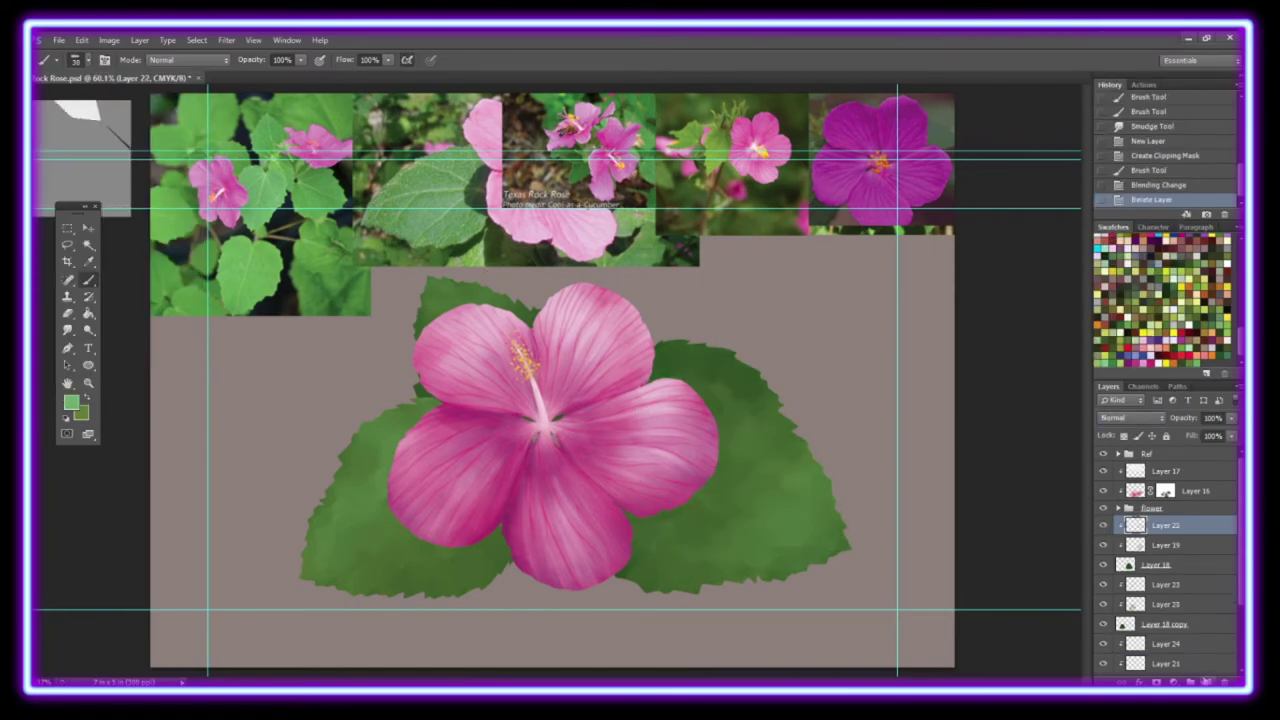
{"action": "key", "text": "ctrl+shift+alt+n"}
{"action": "key", "text": "ctrl+alt+g"}
{"action": "left_click", "coordinate": [80, 59]}
{"action": "scroll", "coordinate": [110, 300], "scroll_direction": "down", "scroll_amount": 3}
{"action": "double_click", "coordinate": [160, 378]}
{"action": "left_click_drag", "start_coordinate": [760, 470], "coordinate": [730, 530]}
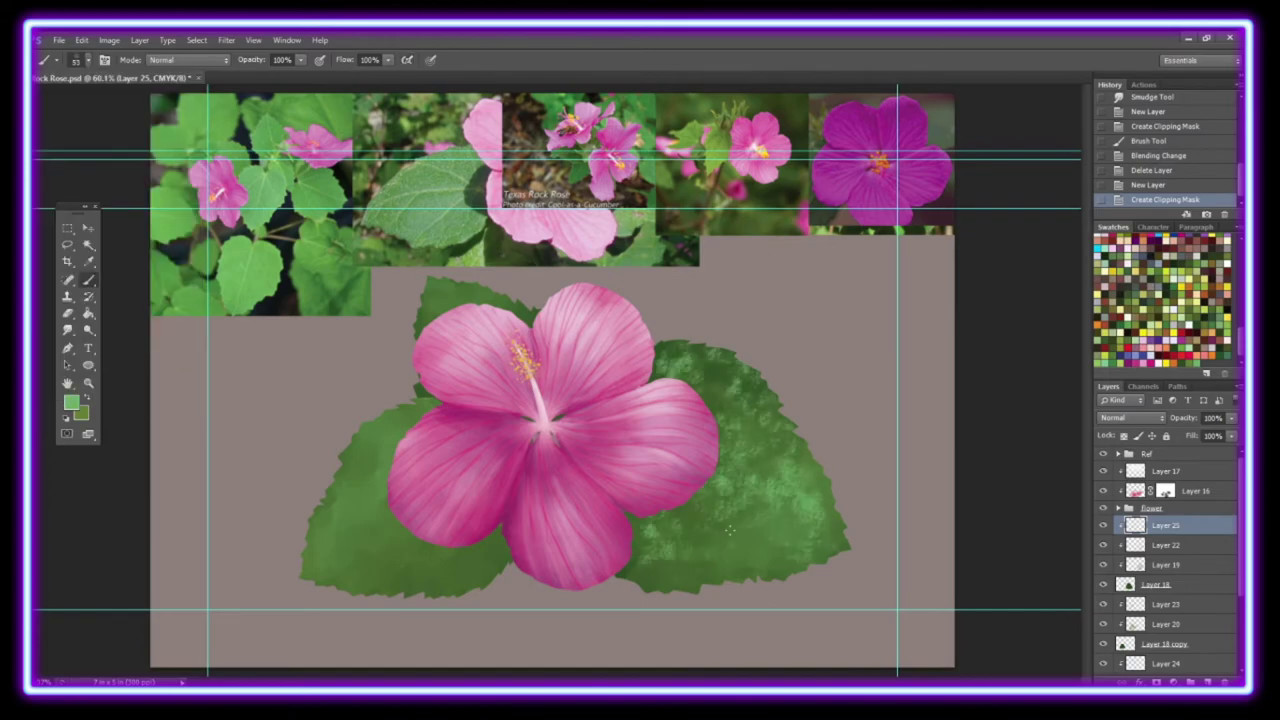
Test Blur More, blend modes and lower opacity on the texture, delete it, and pick a new green.
{"action": "left_click", "coordinate": [226, 40]}
{"action": "left_click", "coordinate": [450, 295]}
{"action": "left_click", "coordinate": [1131, 417]}
{"action": "left_click", "coordinate": [1129, 371]}
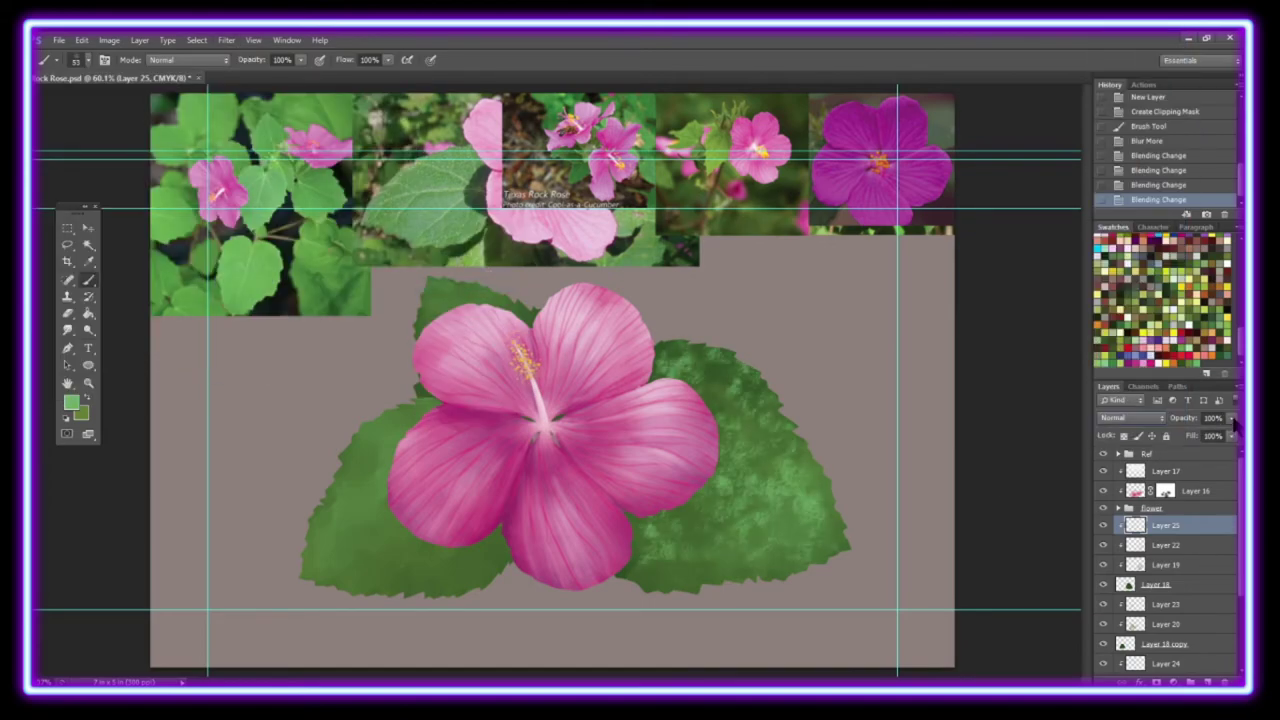
{"action": "left_click_drag", "start_coordinate": [1234, 424], "coordinate": [1176, 427]}
{"action": "key", "text": "Delete"}
{"action": "left_click", "coordinate": [651, 306]}
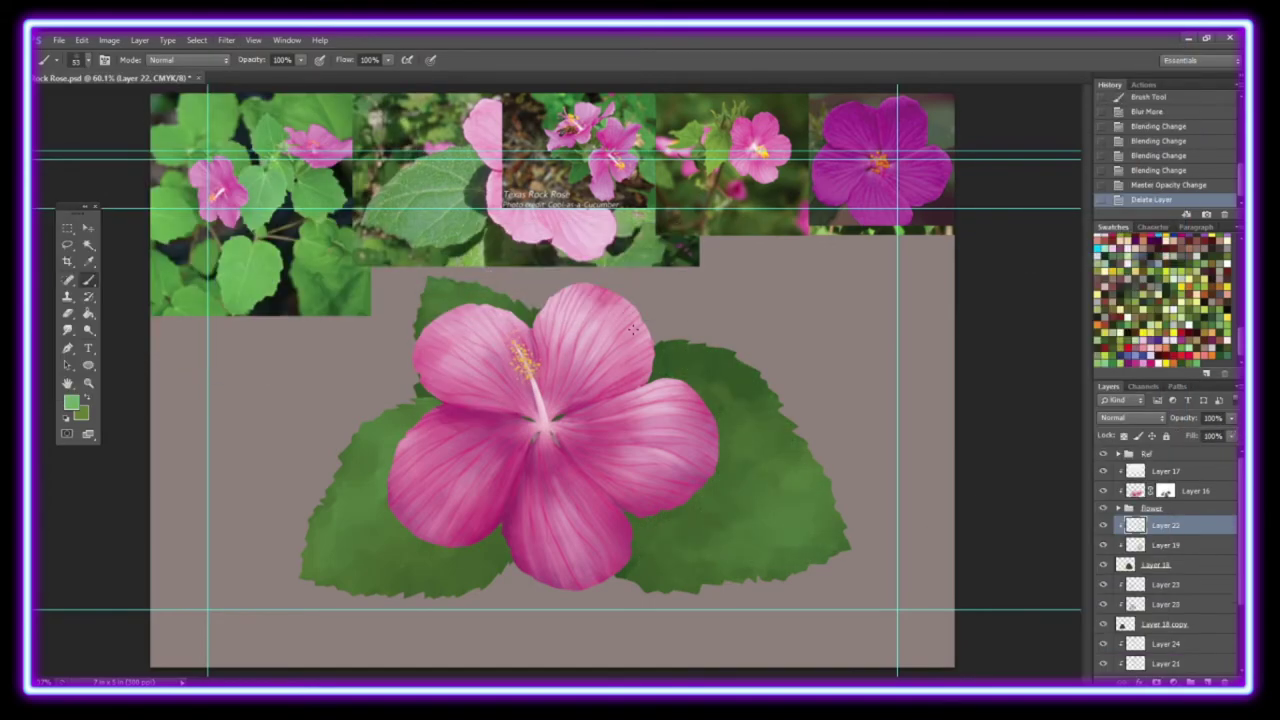
{"action": "left_click", "coordinate": [82, 410]}
{"action": "left_click", "coordinate": [457, 486]}
Add a new layer clipped to the right leaf and choose a 21 px brush.
{"action": "left_click", "coordinate": [749, 262]}
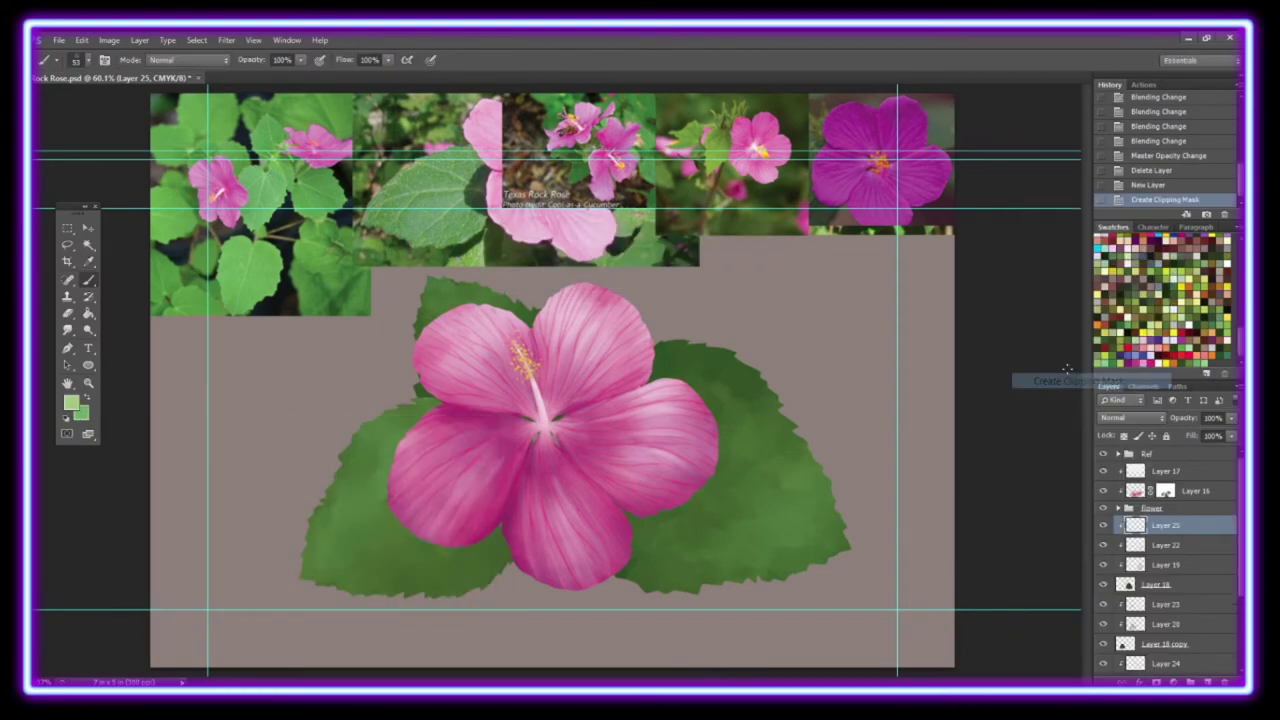
{"action": "key", "text": "ctrl+shift+alt+n"}
{"action": "key", "text": "ctrl+alt+g"}
{"action": "left_click", "coordinate": [78, 60]}
{"action": "left_click", "coordinate": [110, 180]}
Paint light-green veins radiating from the base across the right leaf.
{"action": "left_click_drag", "start_coordinate": [615, 438], "coordinate": [782, 510]}
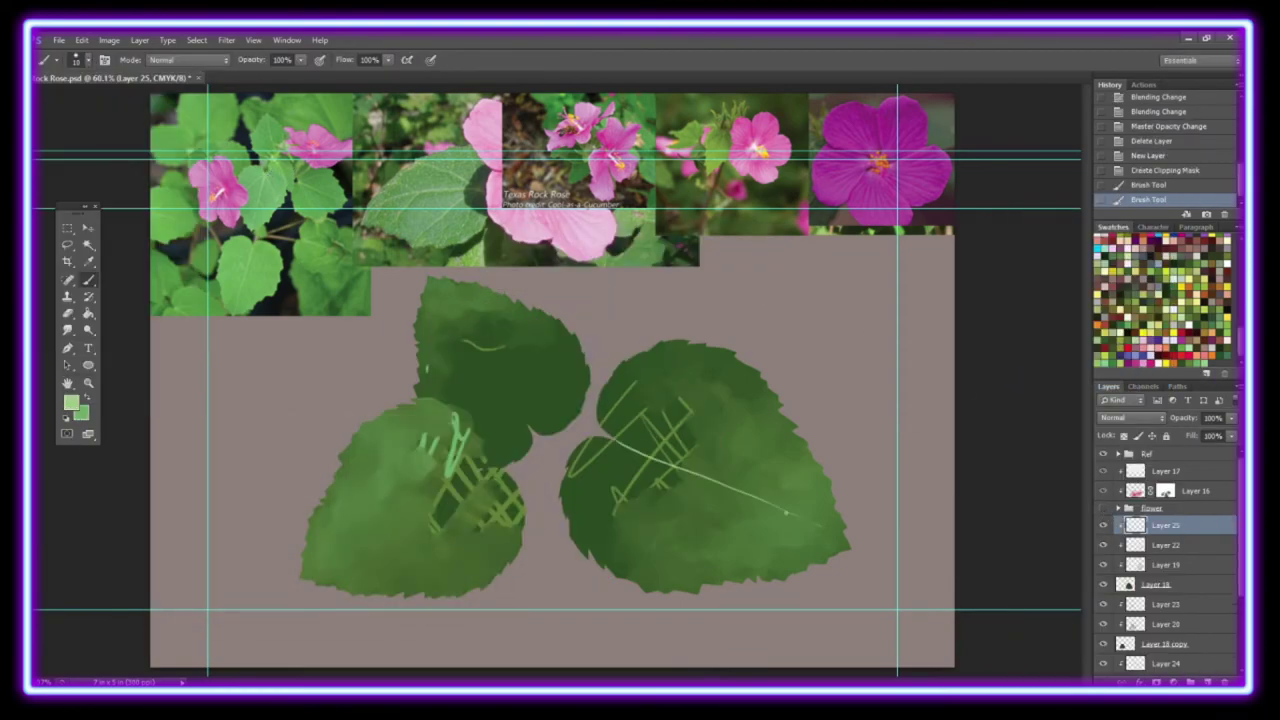
{"action": "left_click_drag", "start_coordinate": [618, 442], "coordinate": [712, 558]}
{"action": "left_click_drag", "start_coordinate": [660, 424], "coordinate": [794, 460]}
{"action": "mouse_move", "coordinate": [618, 440]}
{"action": "left_mouse_down"}
{"action": "mouse_move", "coordinate": [692, 362]}
{"action": "mouse_move", "coordinate": [602, 570]}
{"action": "mouse_move", "coordinate": [668, 492]}
{"action": "left_mouse_up"}
{"action": "left_click_drag", "start_coordinate": [620, 442], "coordinate": [702, 446]}
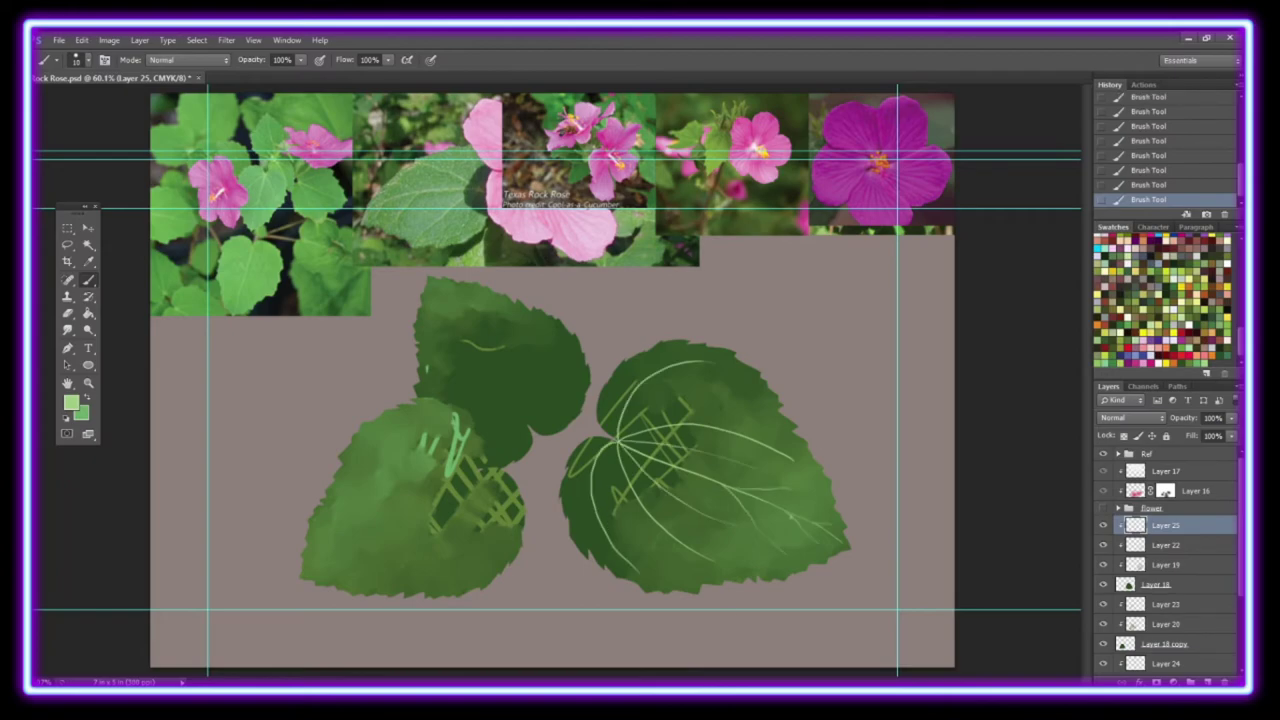
Show the Flower group again, select a 5 px brush, and open the vein layer's style options.
{"action": "left_click", "coordinate": [1103, 508]}
{"action": "left_click", "coordinate": [90, 62]}
{"action": "double_click", "coordinate": [51, 166]}
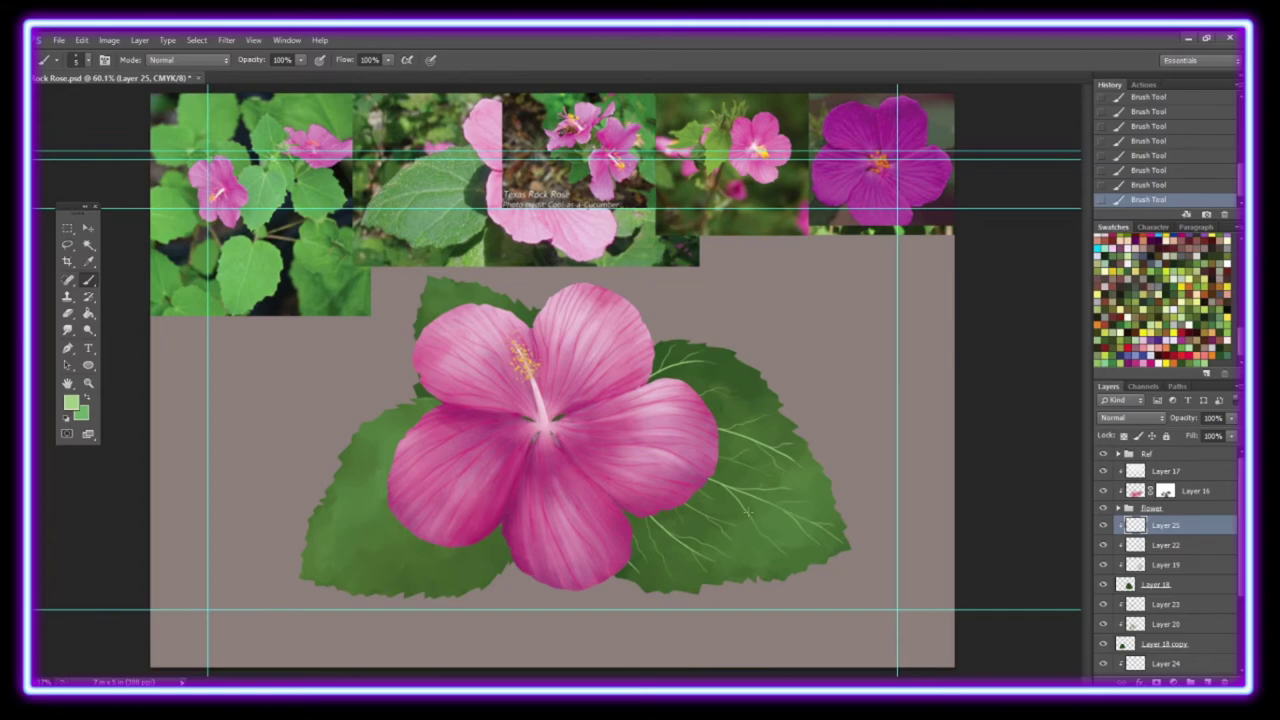
{"action": "right_click", "coordinate": [1188, 525]}
Give the right leaf's vein layer Bevel & Emboss and a Multiply Outer Glow.
{"action": "left_click", "coordinate": [750, 231]}
{"action": "left_click_drag", "start_coordinate": [975, 176], "coordinate": [372, 262]}
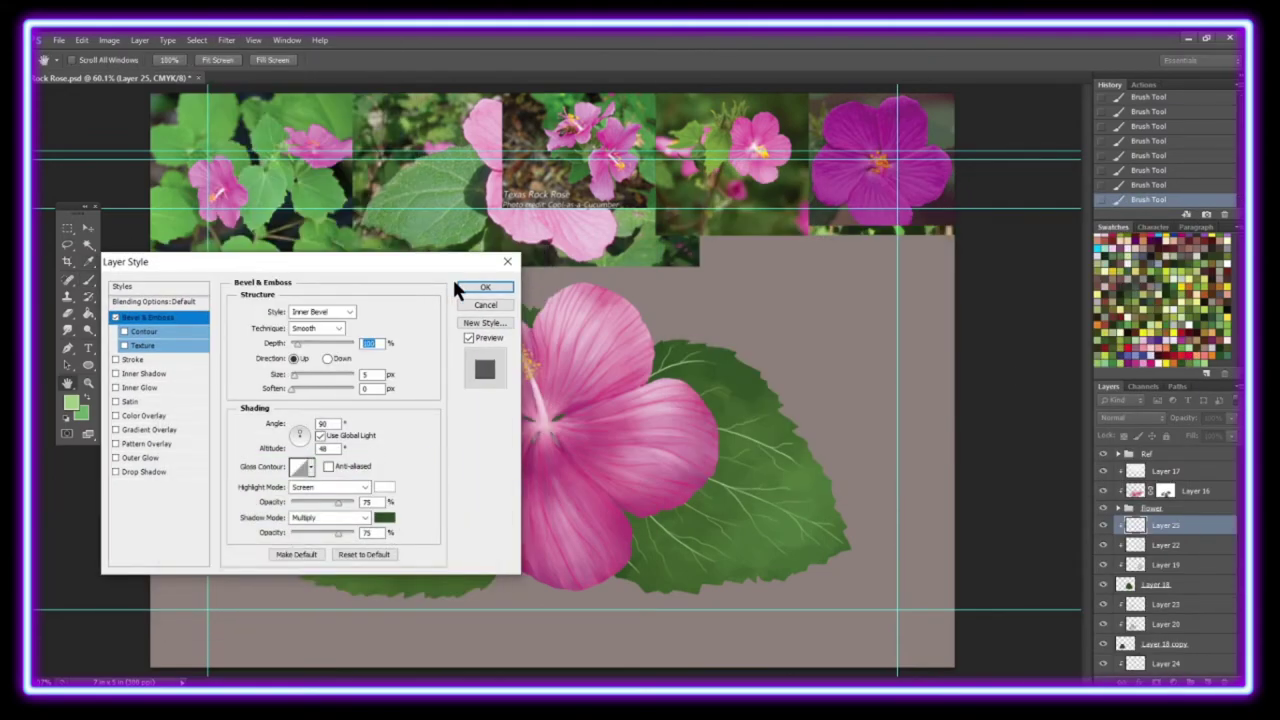
{"action": "left_click", "coordinate": [150, 458]}
{"action": "left_click", "coordinate": [324, 311]}
{"action": "left_click", "coordinate": [350, 100]}
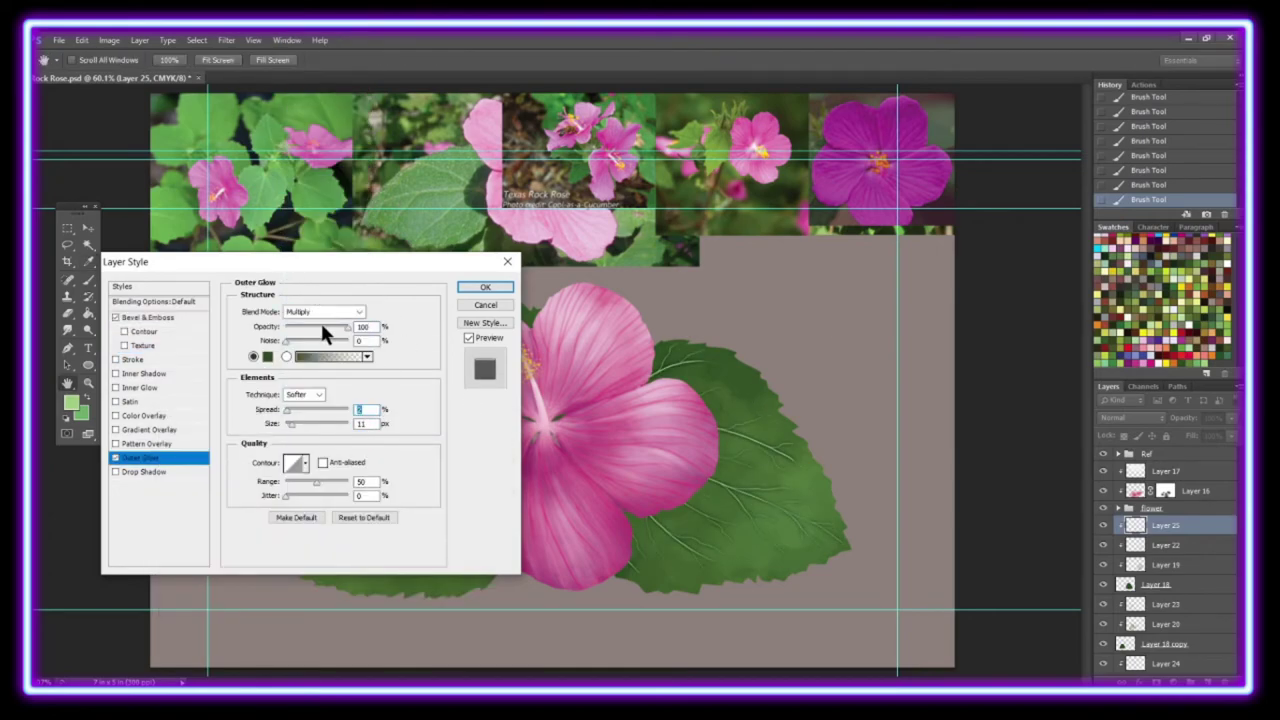
{"action": "left_click", "coordinate": [485, 287]}
Add a new layer clipped to the leaf for gradient shading.
{"action": "key", "text": "ctrl+shift+alt+n"}
{"action": "right_click", "coordinate": [1165, 525]}
{"action": "left_click", "coordinate": [1060, 392]}
{"action": "left_click", "coordinate": [88, 316]}
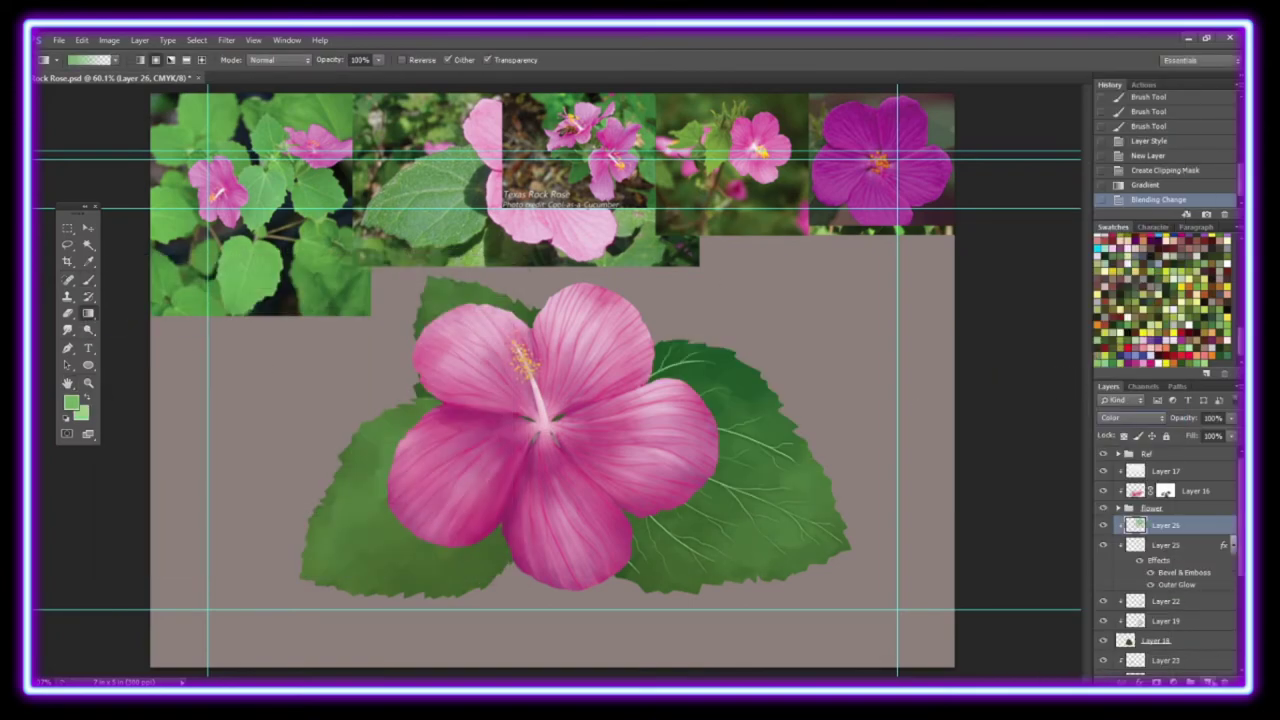
Set the right leaf's gradient layers to Screen at about 50% and 62% opacity.
{"action": "left_click", "coordinate": [1133, 417]}
{"action": "left_click", "coordinate": [1108, 265]}
{"action": "left_click", "coordinate": [1232, 417]}
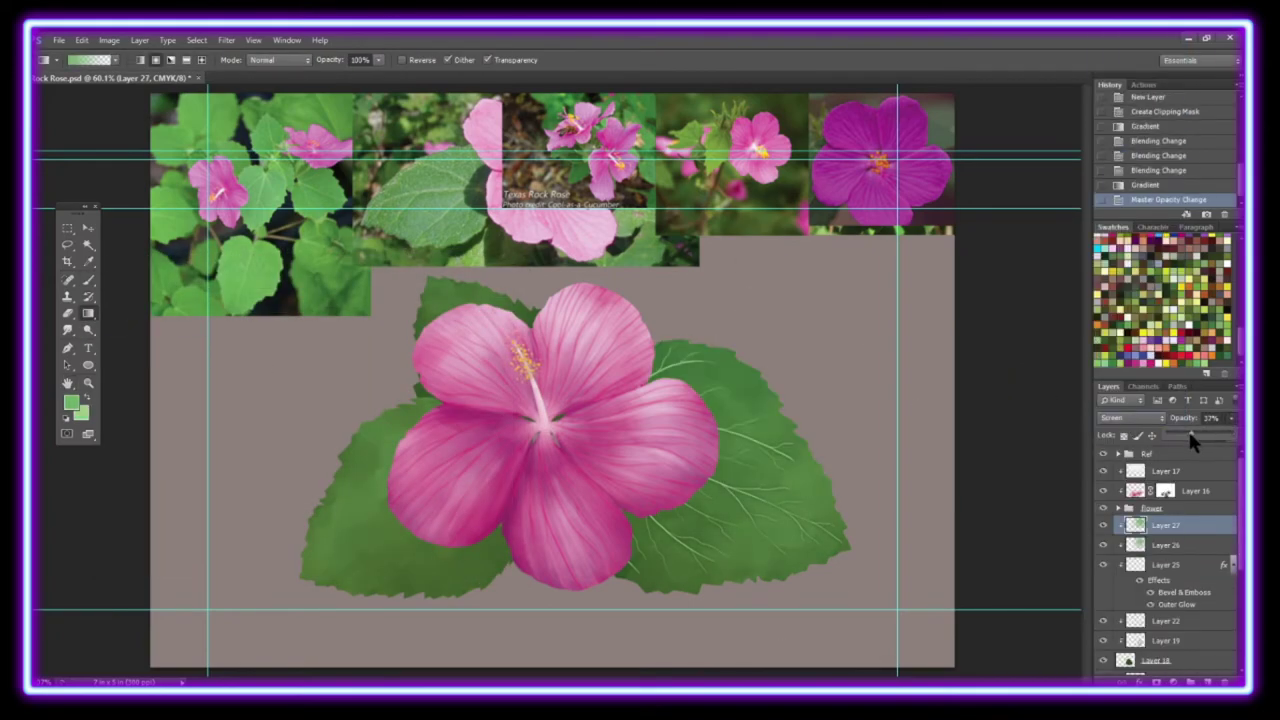
{"action": "left_click_drag", "start_coordinate": [1188, 429], "coordinate": [1198, 438]}
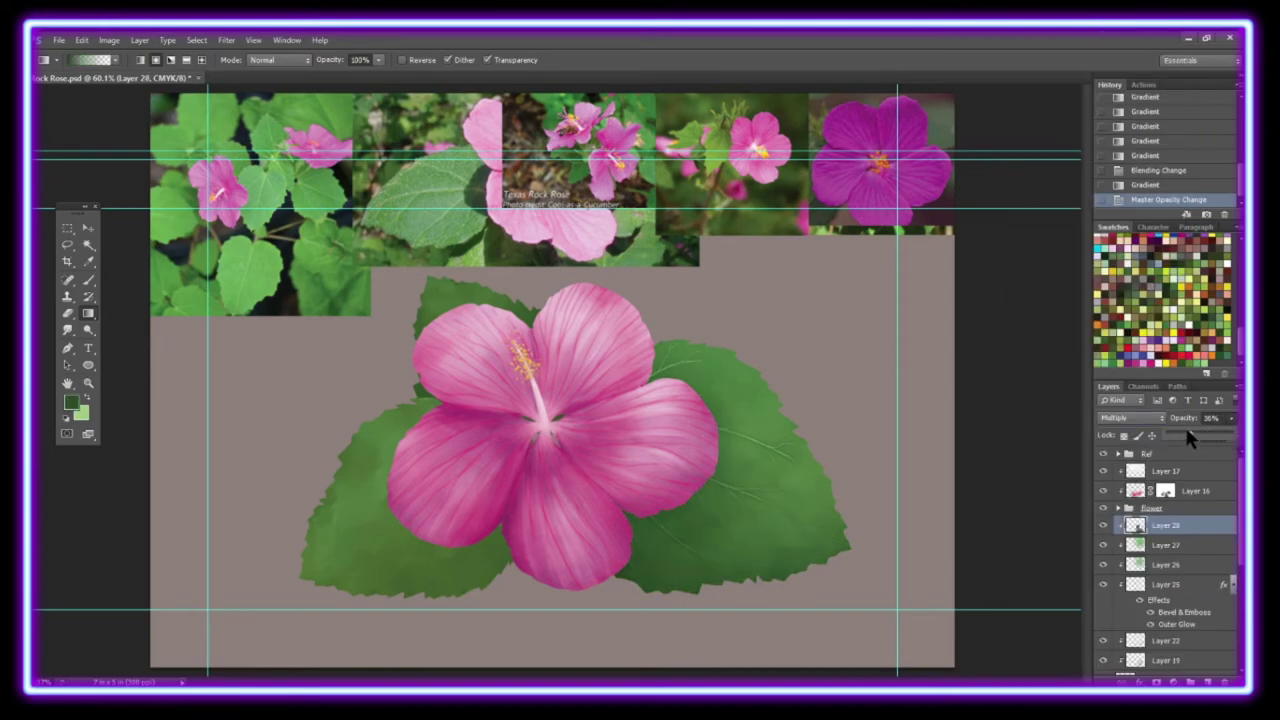
{"action": "left_click", "coordinate": [1151, 407]}
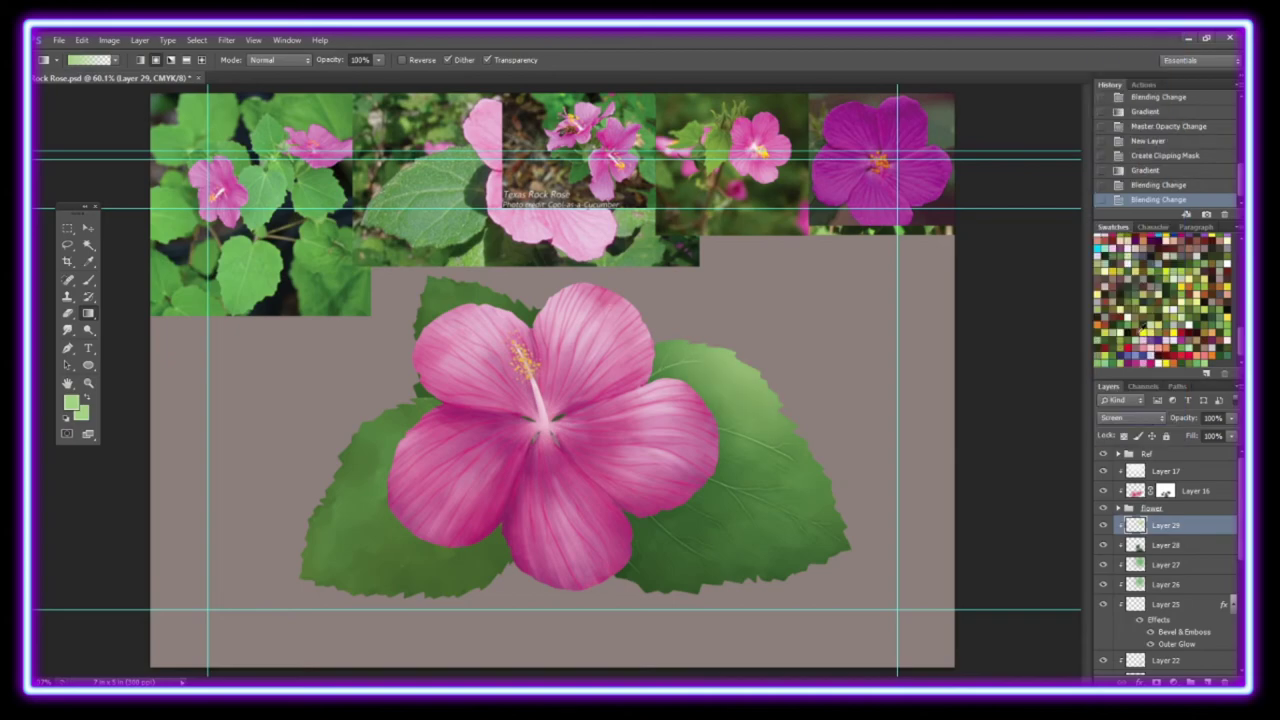
{"action": "left_click_drag", "start_coordinate": [1198, 438], "coordinate": [1207, 429]}
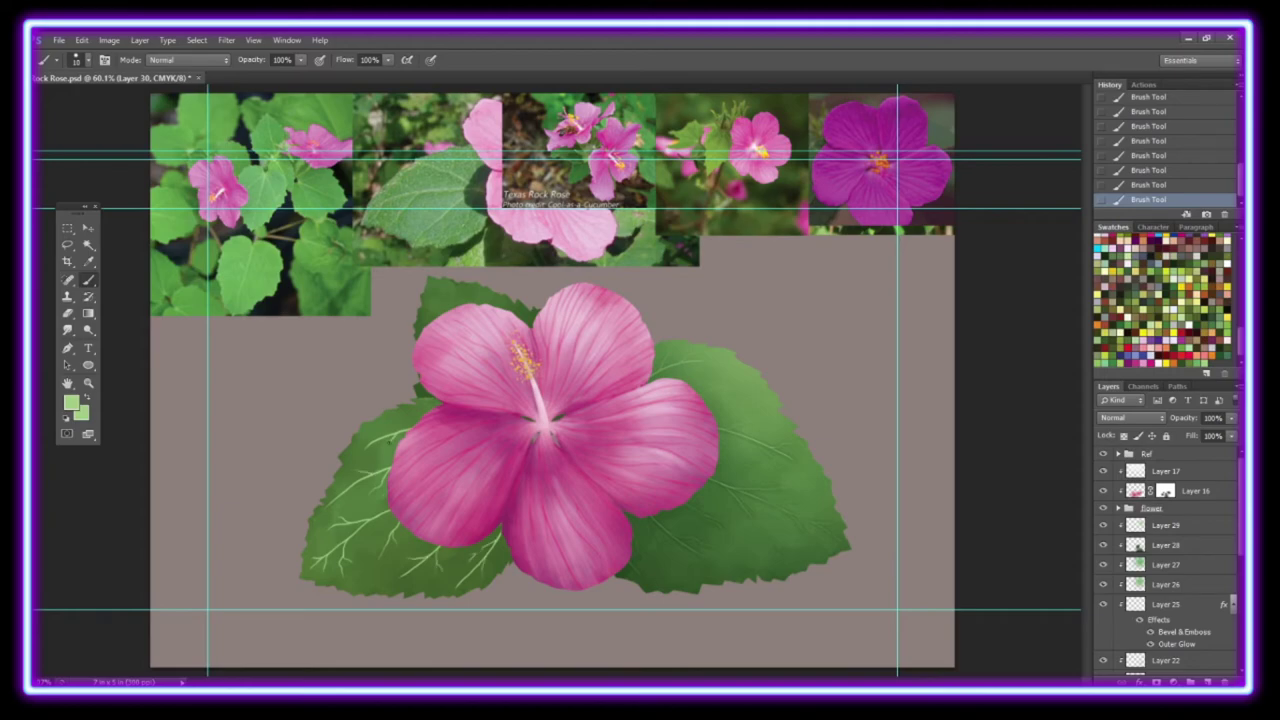
Paste the raised vein layer style onto the left leaf's vein layer.
{"action": "scroll", "coordinate": [1186, 606], "scroll_direction": "down", "scroll_amount": 3}
{"action": "right_click", "coordinate": [1188, 540]}
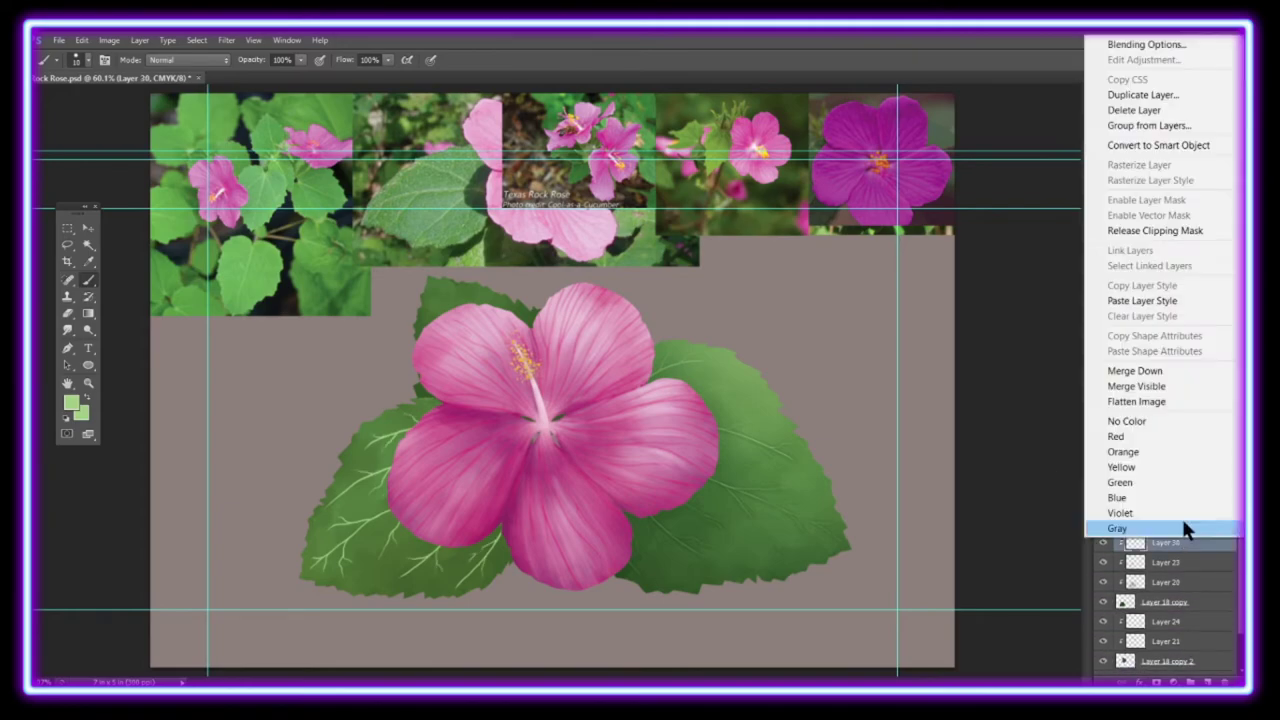
{"action": "left_click", "coordinate": [1160, 305]}
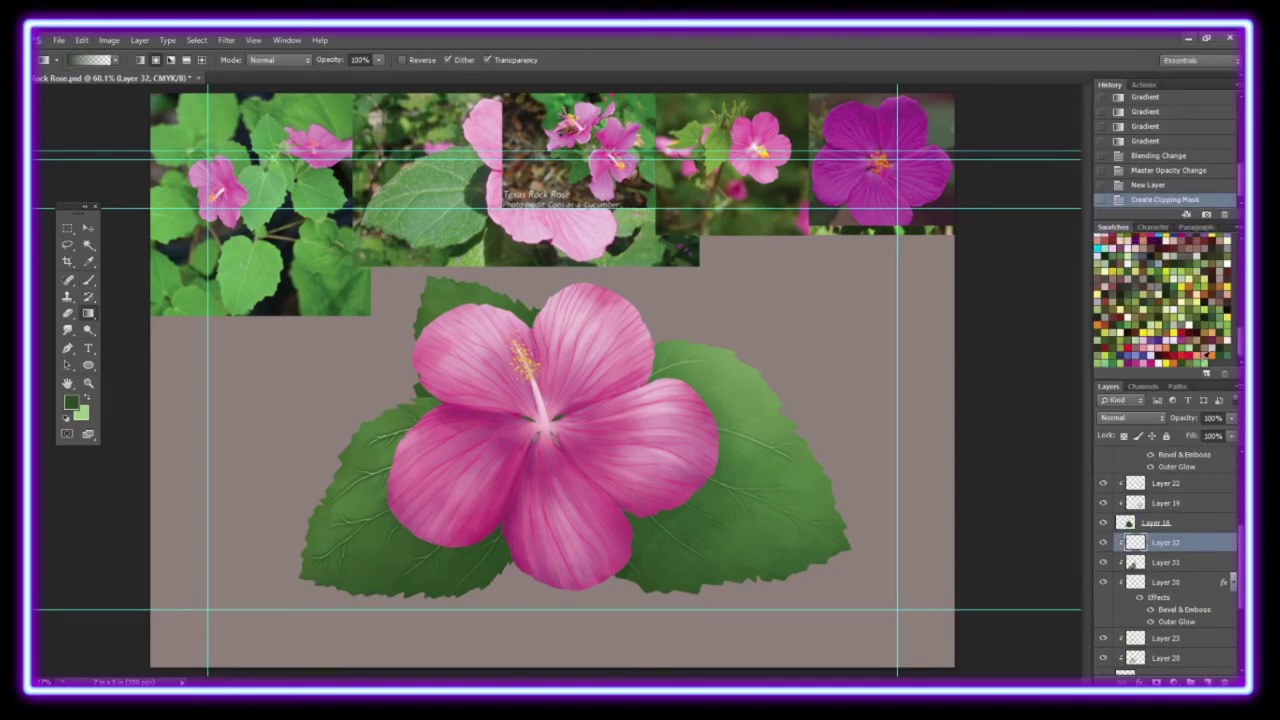
Set the left leaf's gradient highlight layer to Screen at 54% opacity.
{"action": "left_click", "coordinate": [1130, 417]}
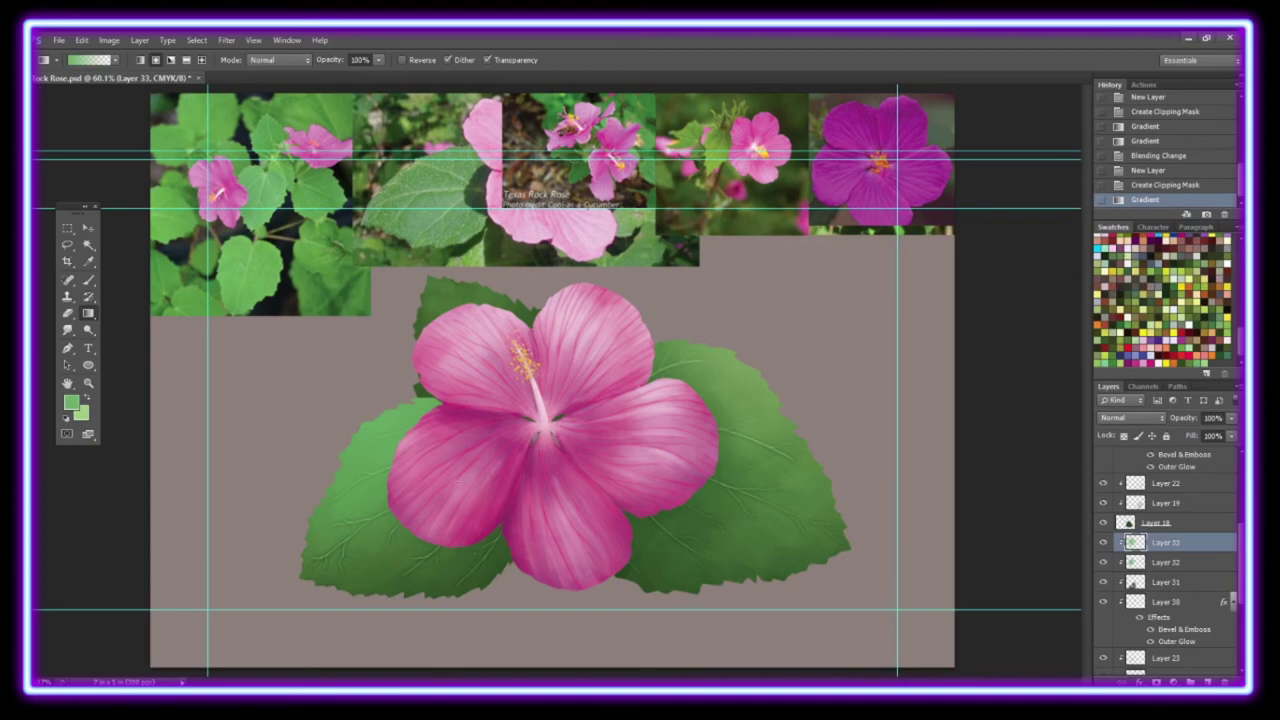
{"action": "left_click", "coordinate": [1131, 417]}
{"action": "left_click", "coordinate": [1108, 166]}
{"action": "left_click_drag", "start_coordinate": [1231, 418], "coordinate": [1213, 442]}
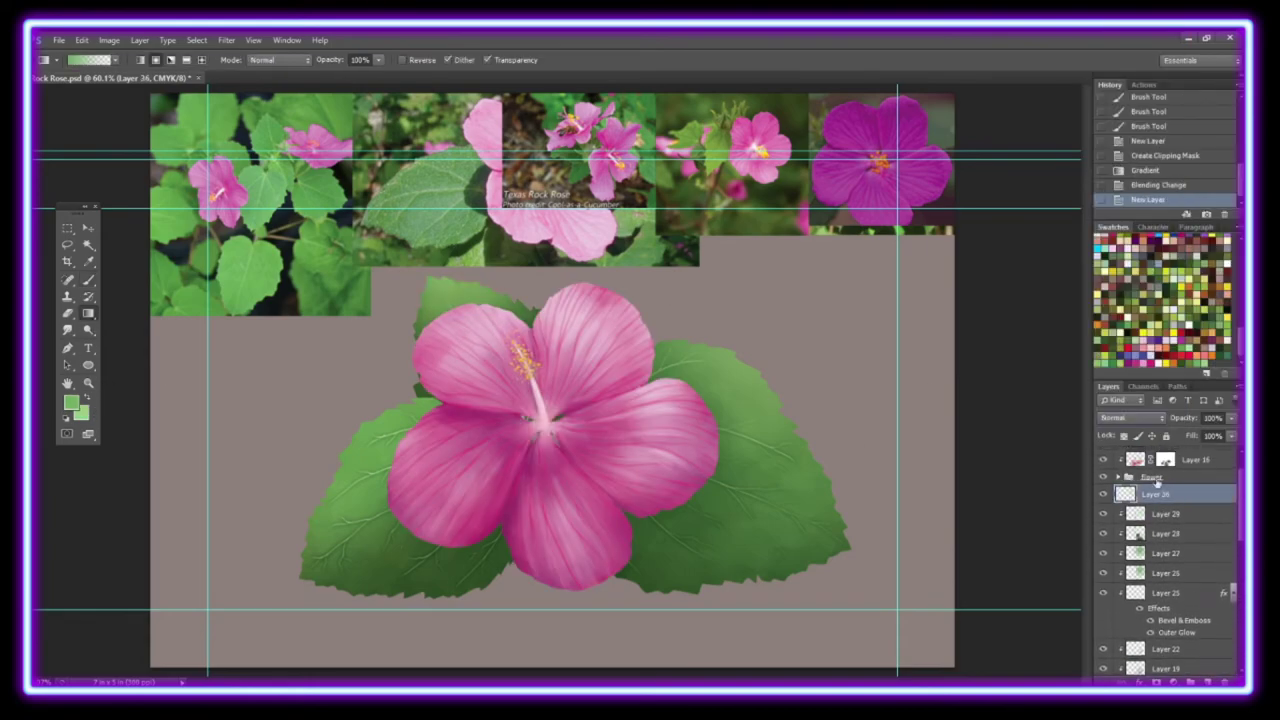
Paint light-green scribbles on the right leaf and smudge them into its surface.
{"action": "key", "text": "b"}
{"action": "left_click_drag", "start_coordinate": [735, 450], "coordinate": [805, 495]}
{"action": "mouse_move", "coordinate": [680, 510]}
{"action": "left_mouse_down"}
{"action": "mouse_move", "coordinate": [691, 561]}
{"action": "mouse_move", "coordinate": [740, 505]}
{"action": "left_mouse_up"}
{"action": "key", "text": "r"}
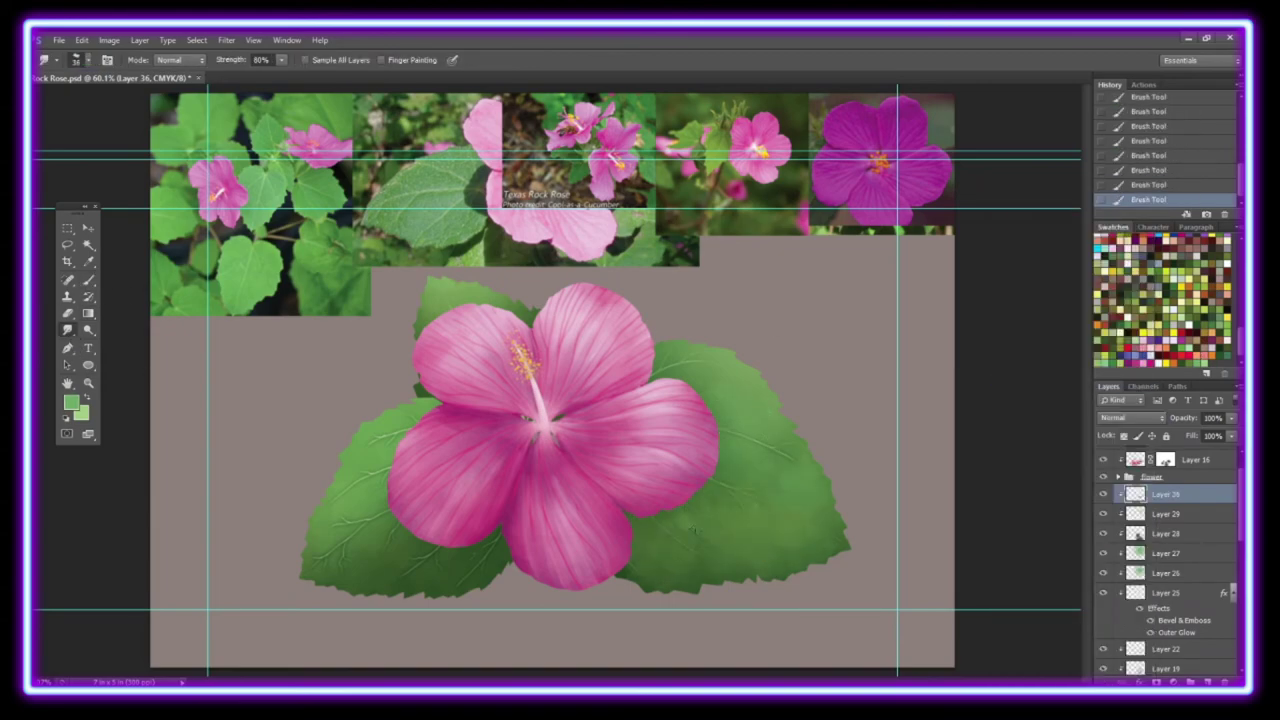
{"action": "key", "text": "b"}
{"action": "left_click", "coordinate": [68, 328]}
{"action": "left_click_drag", "start_coordinate": [660, 515], "coordinate": [680, 585]}
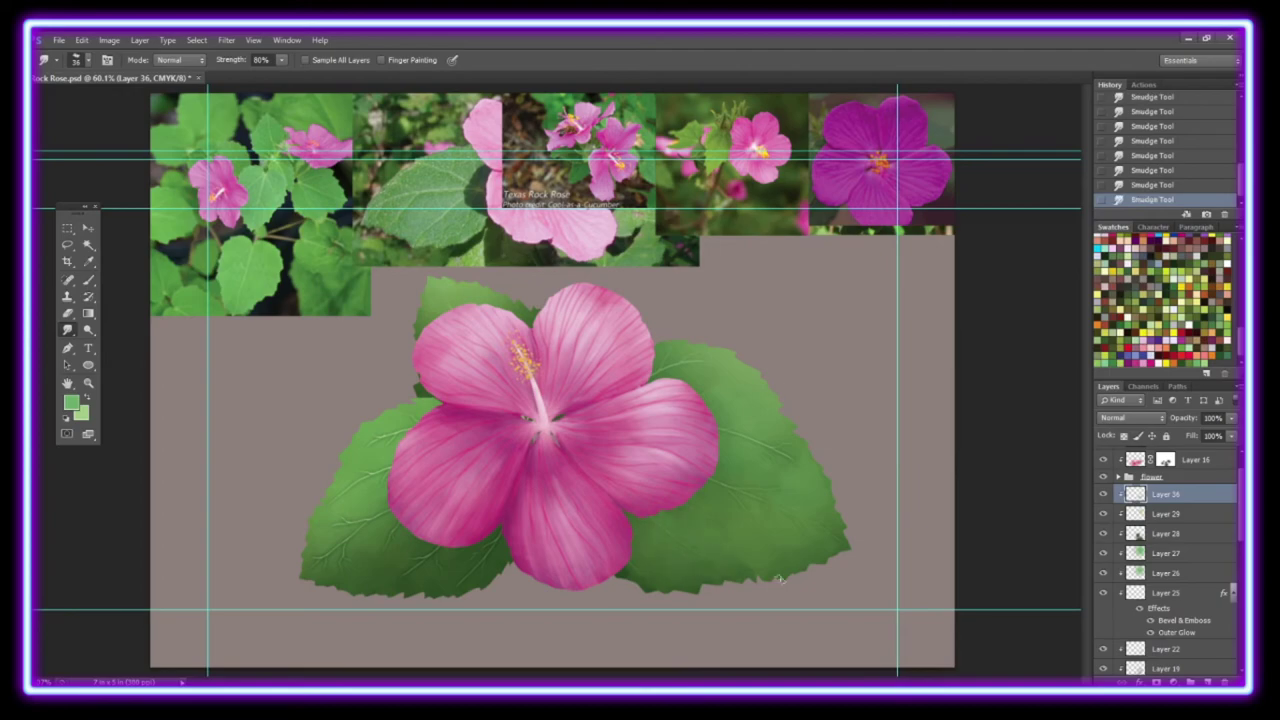
Paint dark green along the right leaf's lower edge, lower layer opacity, and add new layers.
{"action": "left_click_drag", "start_coordinate": [815, 562], "coordinate": [740, 578]}
{"action": "key", "text": "r"}
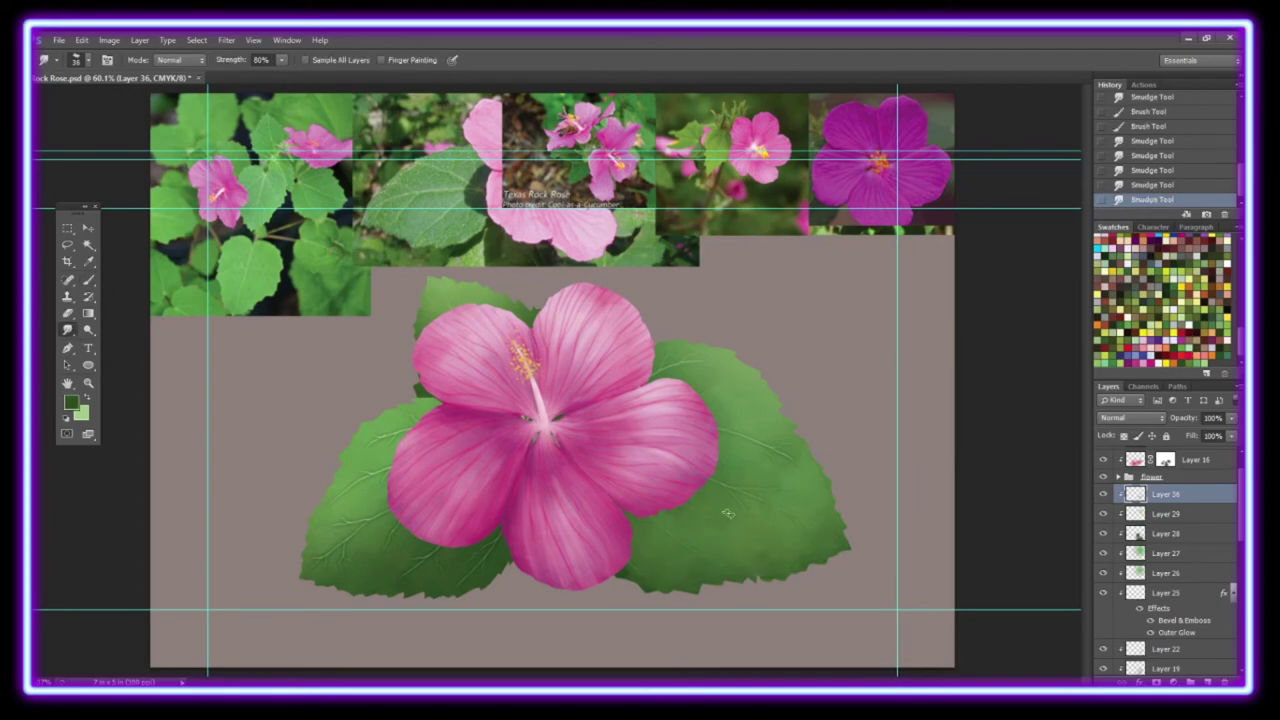
{"action": "left_click_drag", "start_coordinate": [1225, 432], "coordinate": [1228, 432]}
{"action": "key", "text": "ctrl+shift+alt+n"}
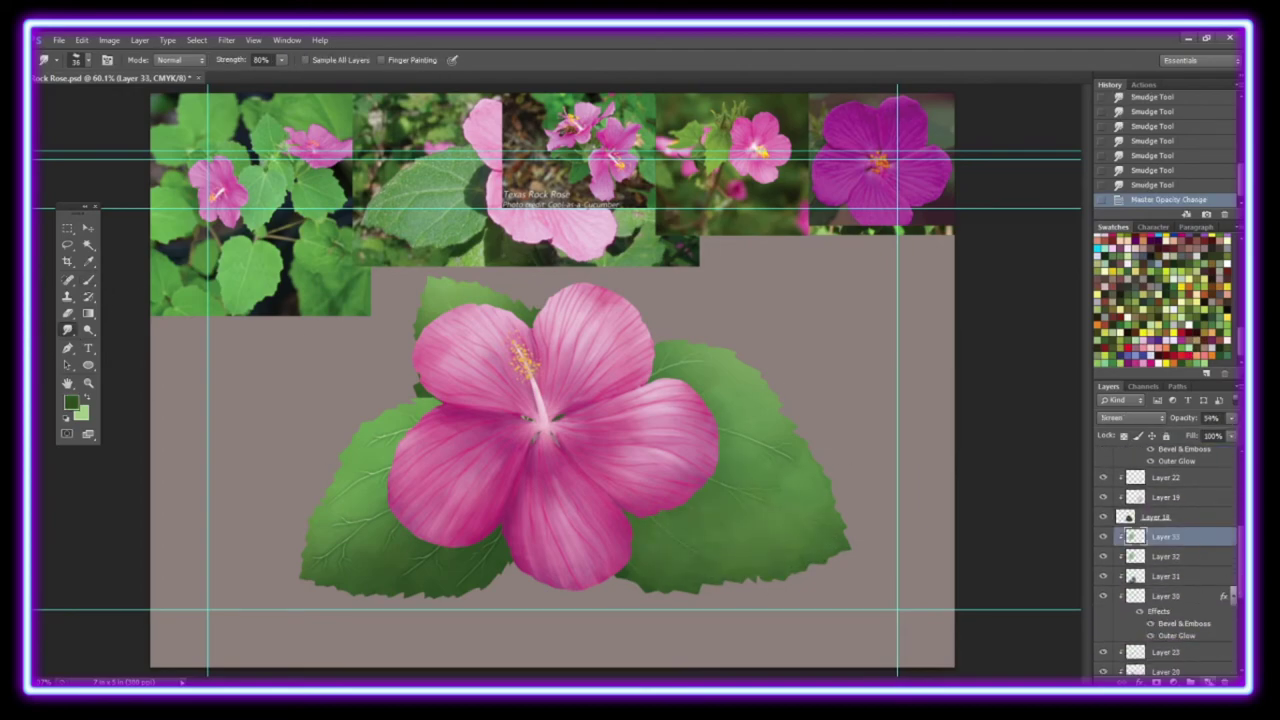
{"action": "key", "text": "ctrl+alt+g"}
{"action": "key", "text": "b"}
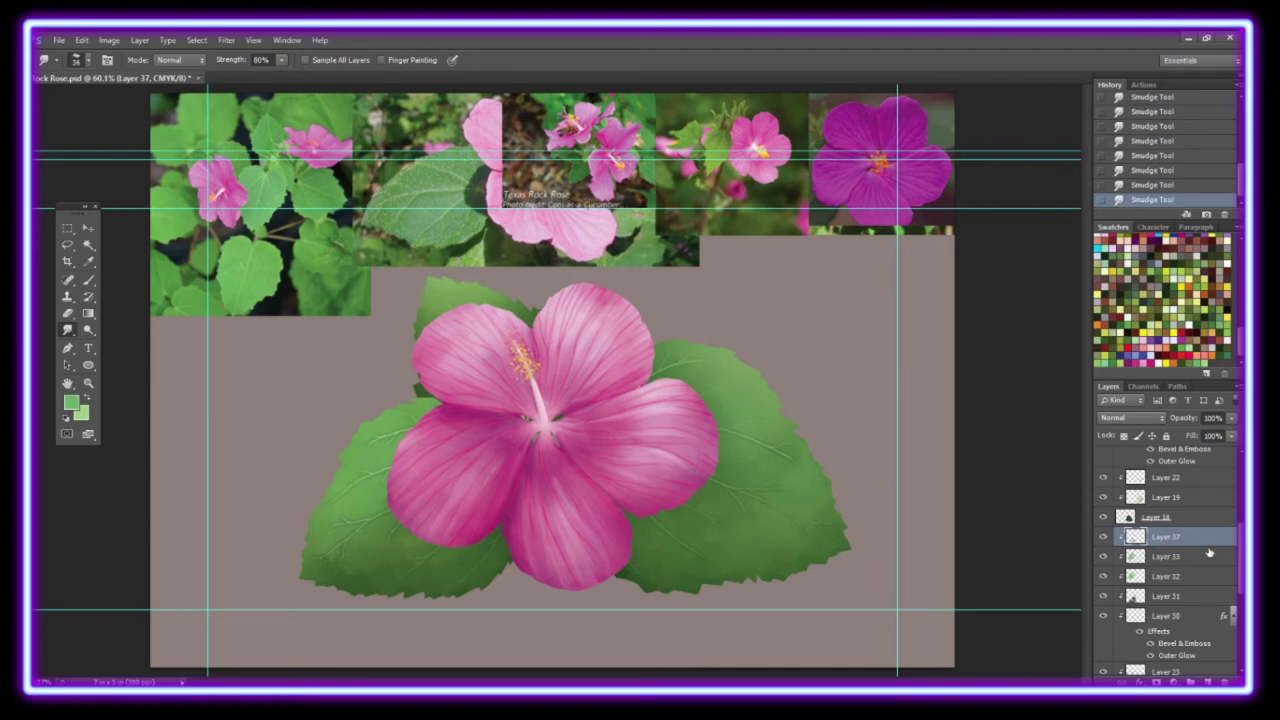
{"action": "scroll", "coordinate": [1208, 552], "scroll_direction": "up", "scroll_amount": 5}
{"action": "scroll", "coordinate": [560, 418], "scroll_direction": "up", "scroll_amount": 3}
{"action": "key", "text": "ctrl+shift+alt+n"}
Touch up the flower centre, zoom out, and group the flower layers.
{"action": "key", "text": "b"}
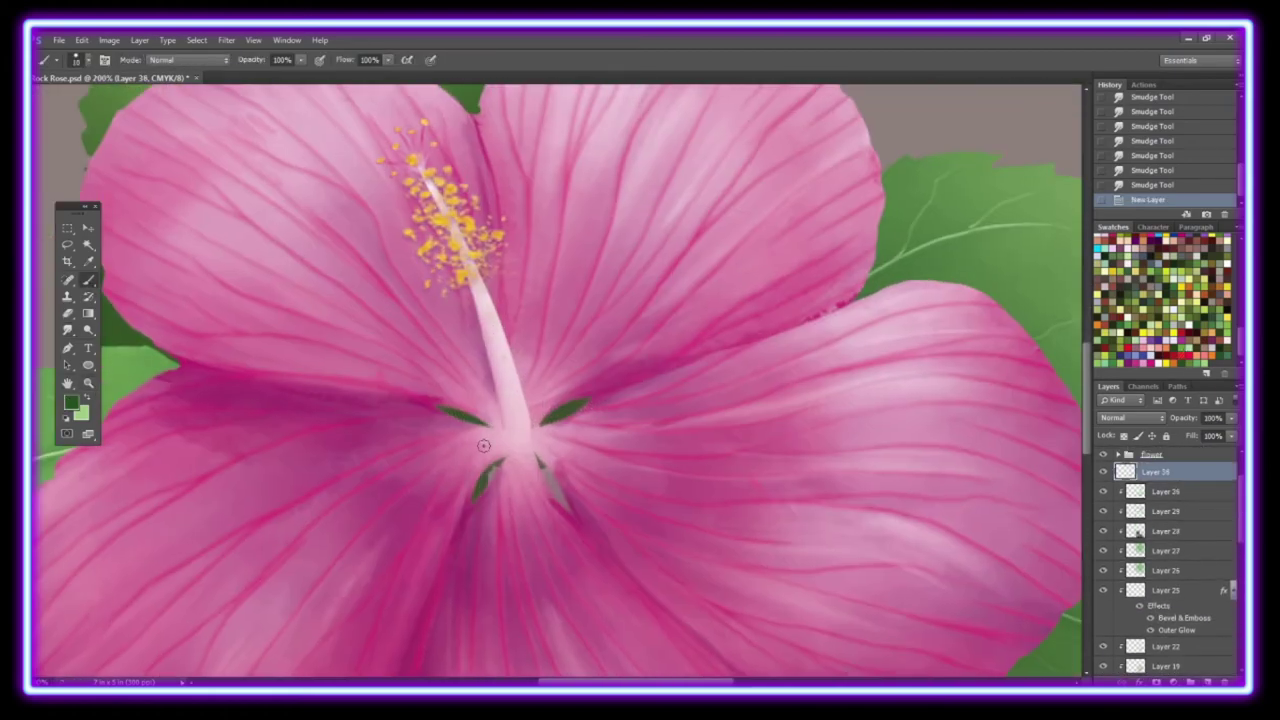
{"action": "left_click_drag", "start_coordinate": [490, 466], "coordinate": [550, 490]}
{"action": "key", "text": "z"}
{"action": "key", "text": "ctrl+0"}
{"action": "left_click", "coordinate": [1191, 680]}
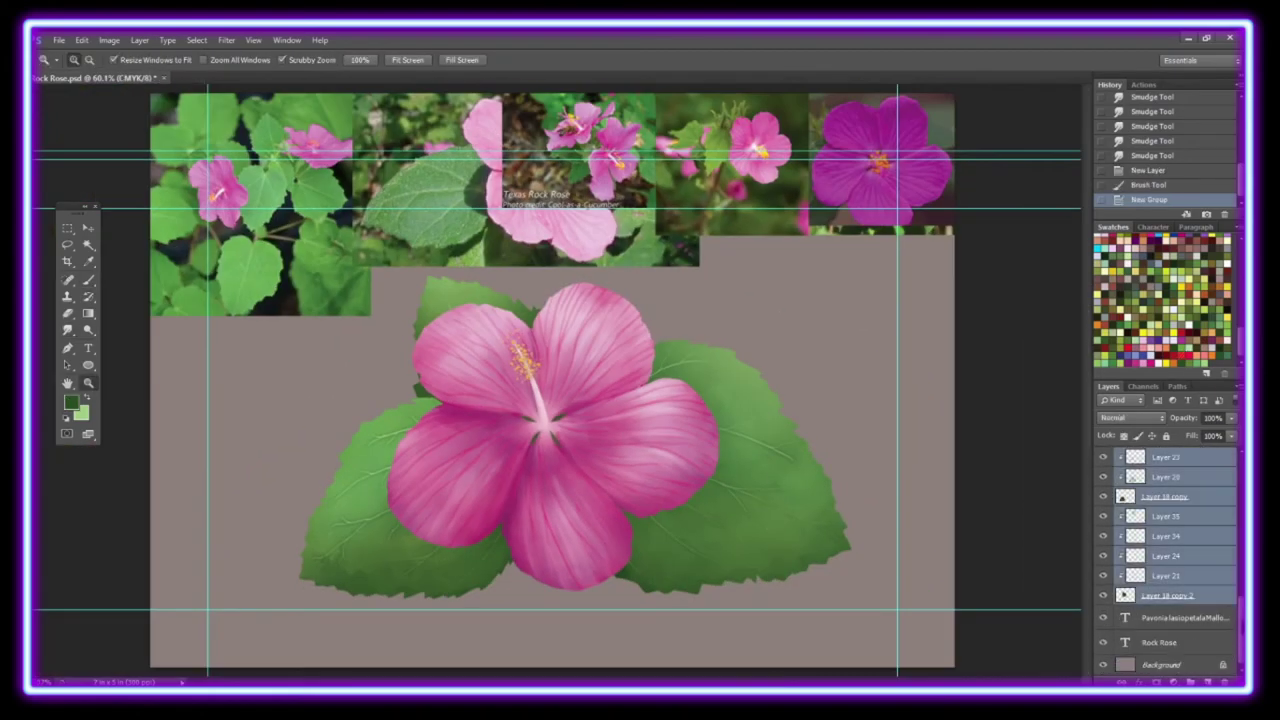
{"action": "key", "text": "ctrl+shift+alt+n"}
{"action": "key", "text": "ctrl+alt+g"}
{"action": "key", "text": "b"}
{"action": "key", "text": "Delete"}
Duplicate and merge the flower group below the original, darkened to near black.
{"action": "key", "text": "ctrl+j"}
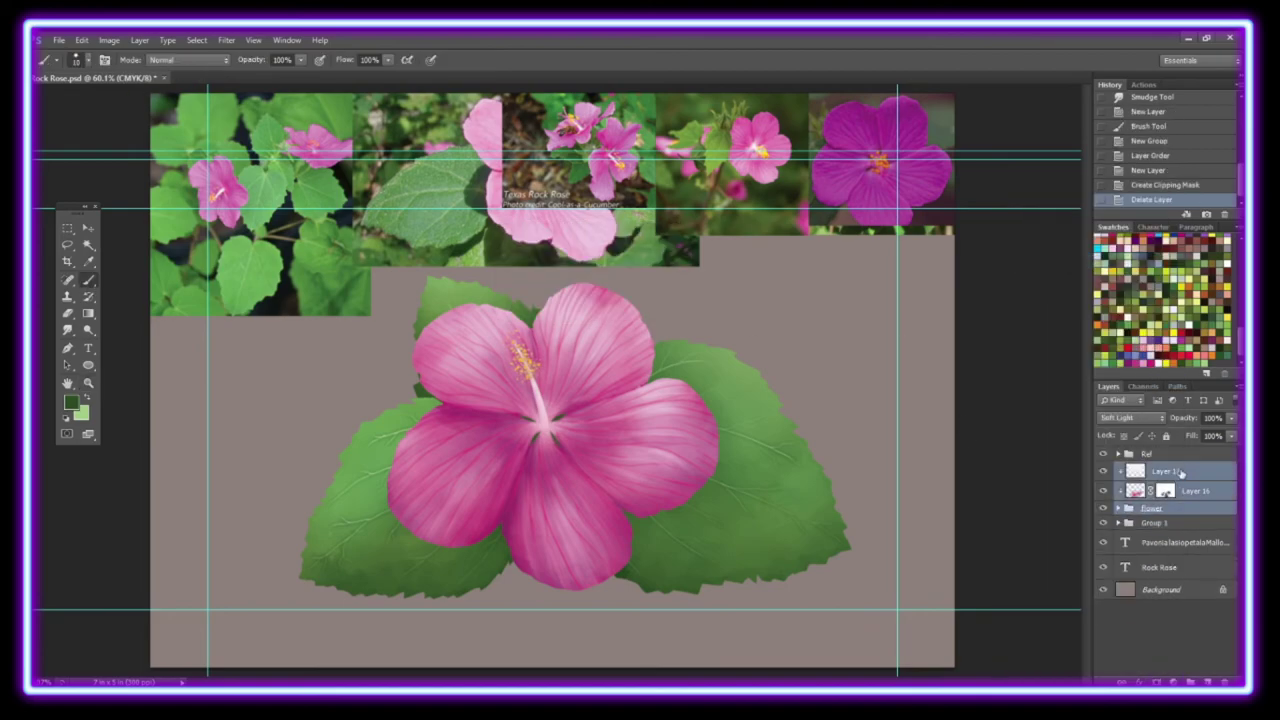
{"action": "right_click", "coordinate": [1150, 508]}
{"action": "left_click", "coordinate": [1088, 520]}
{"action": "key", "text": "ctrl+bracketleft"}
{"action": "key", "text": "ctrl+u"}
{"action": "left_click_drag", "start_coordinate": [985, 290], "coordinate": [896, 288]}
{"action": "key", "text": "Return"}
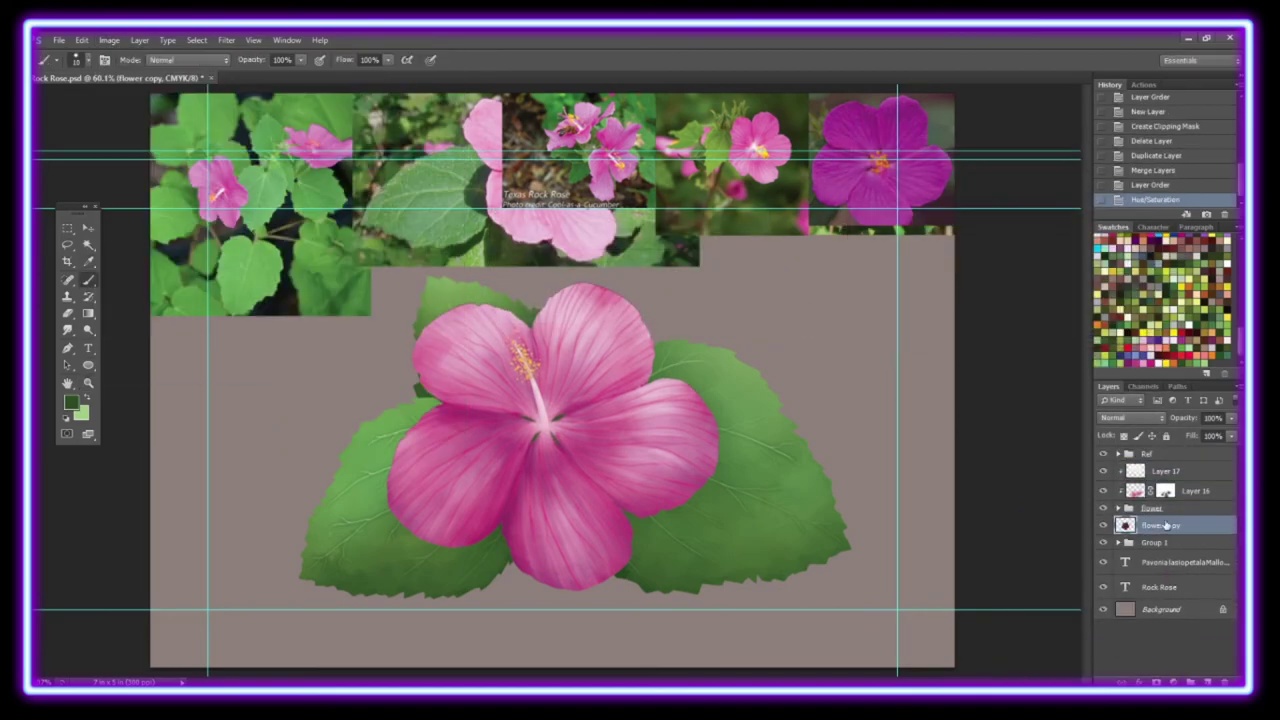
Clip the dark copy to the leaves, offset it, blur it, and set Multiply at 50%.
{"action": "key", "text": "ctrl+alt+g"}
{"action": "key", "text": "v"}
{"action": "left_click_drag", "start_coordinate": [588, 472], "coordinate": [598, 482]}
{"action": "key", "text": "ctrl+alt+f"}
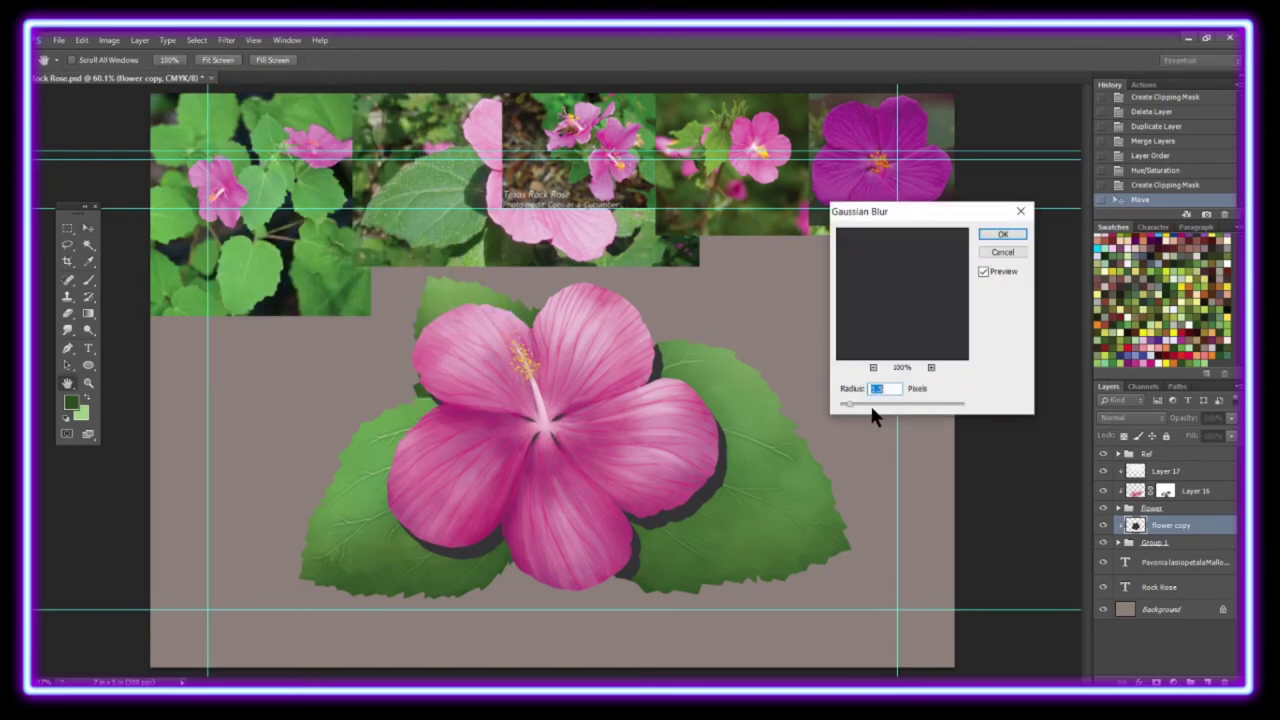
{"action": "key", "text": "Return"}
{"action": "key", "text": "shift+alt+m"}
{"action": "key", "text": "5"}
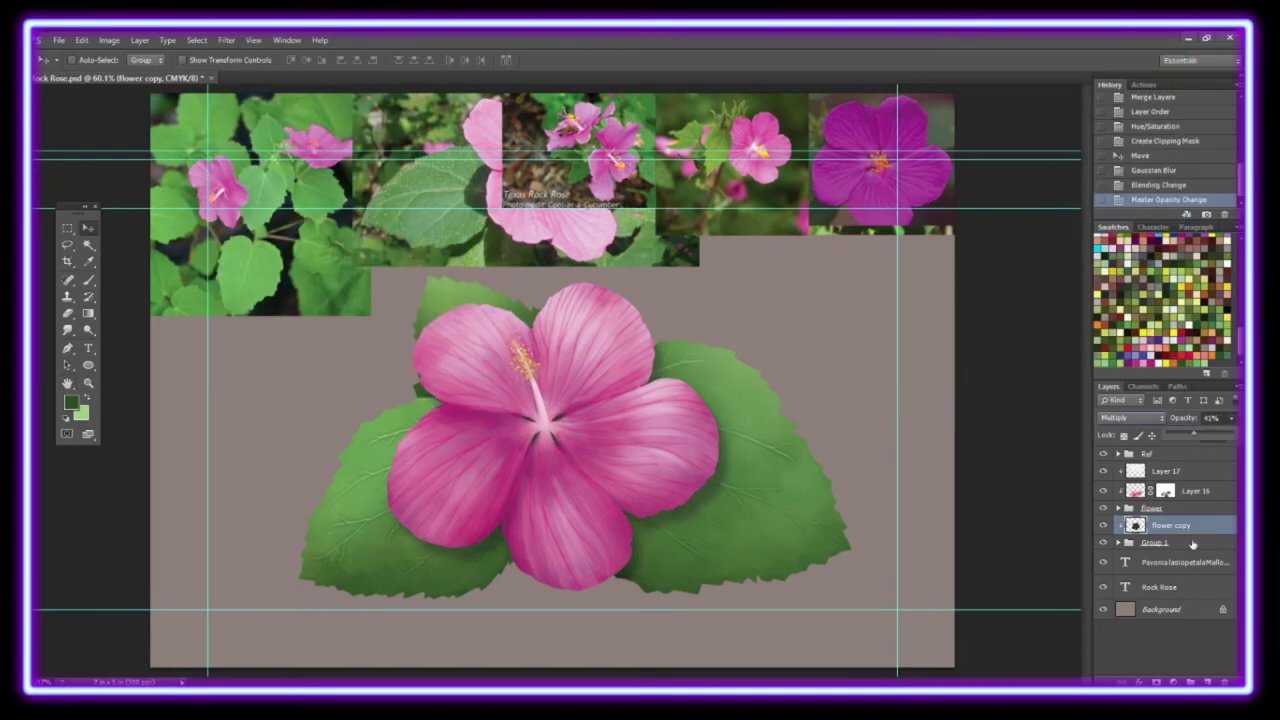
Add a clipped gradient layer over the shadow and a clipped Color Balance adjustment.
{"action": "key", "text": "ctrl+shift+alt+n"}
{"action": "key", "text": "ctrl+alt+g"}
{"action": "key", "text": "g"}
{"action": "left_click_drag", "start_coordinate": [575, 360], "coordinate": [575, 590]}
{"action": "key", "text": "shift+alt+o"}
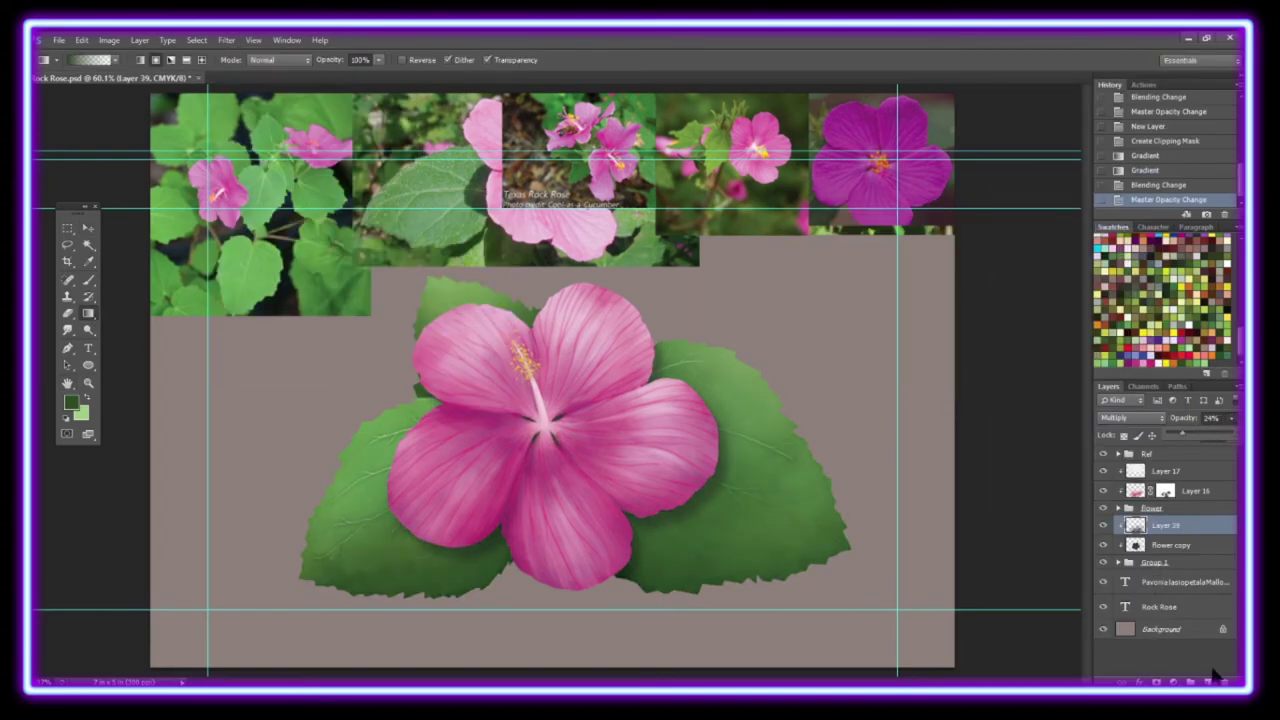
{"action": "left_click", "coordinate": [1172, 681]}
{"action": "left_click", "coordinate": [1150, 530]}
{"action": "key", "text": "ctrl+alt+g"}
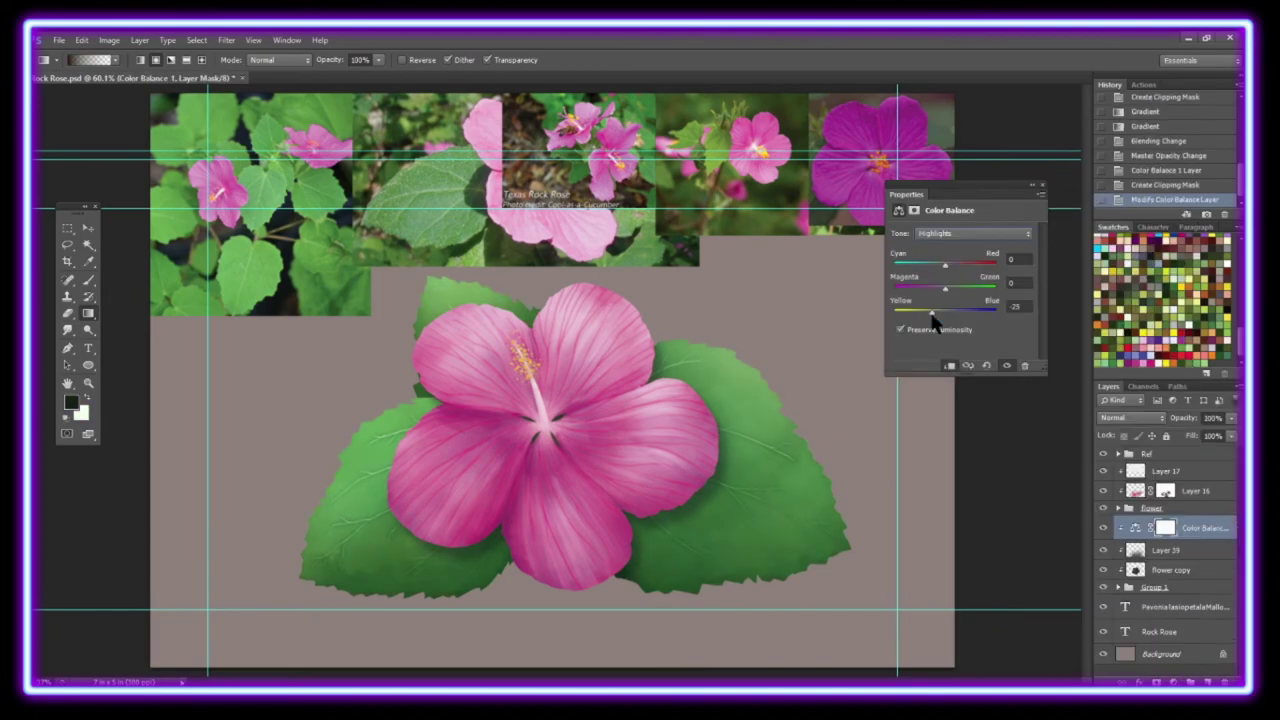
Paint and smudge dark purple shading into the petals on a new clipped layer.
{"action": "key", "text": "Escape"}
{"action": "left_click", "coordinate": [1160, 471]}
{"action": "key", "text": "ctrl+shift+alt+n"}
{"action": "key", "text": "ctrl+alt+g"}
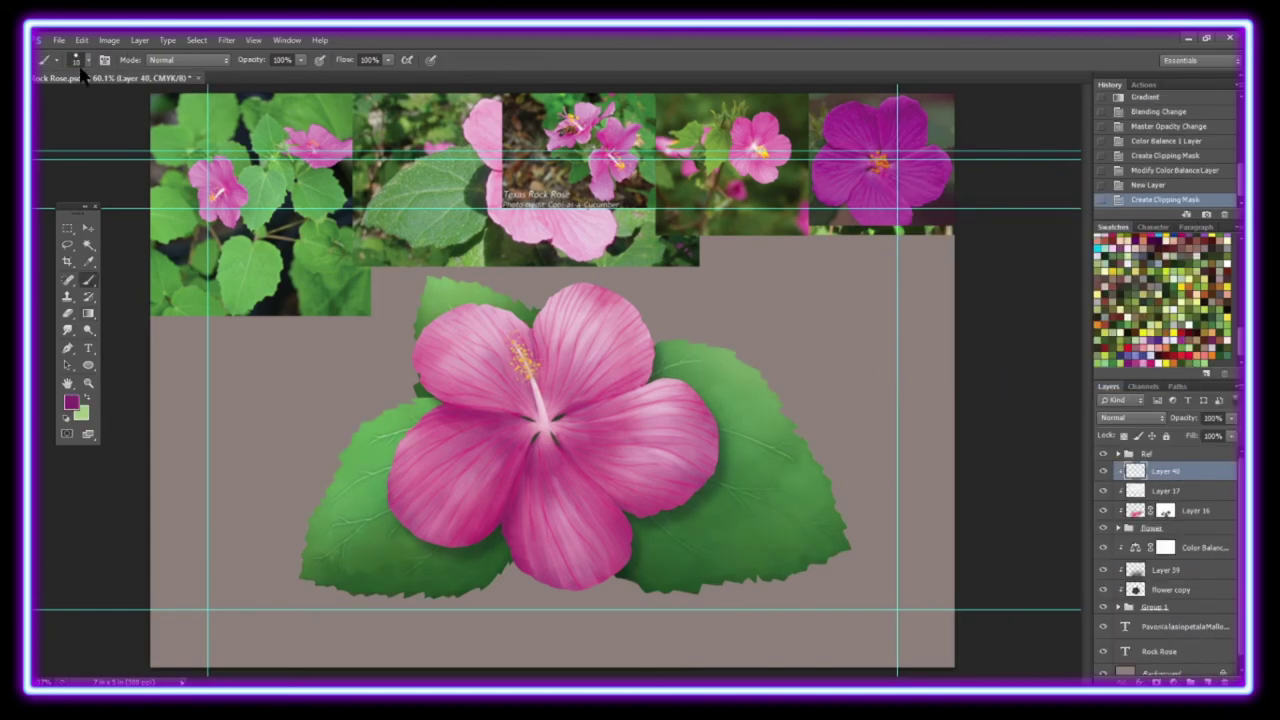
{"action": "key", "text": "b"}
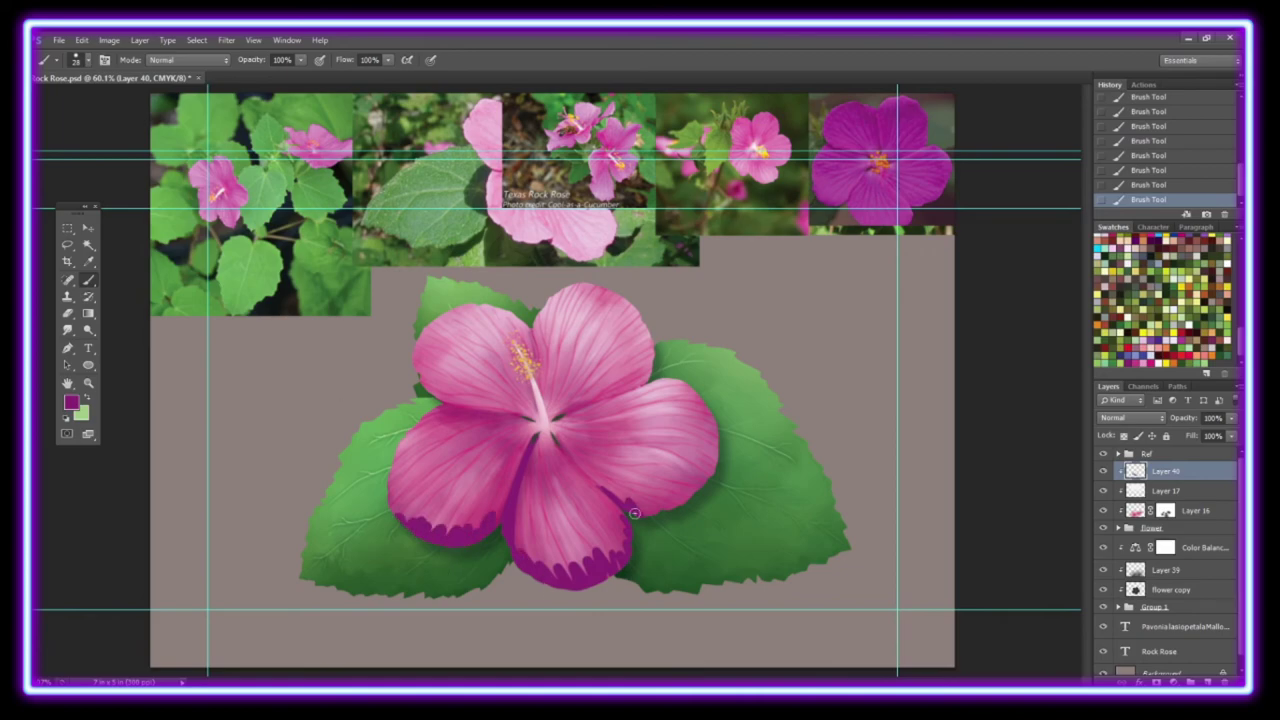
{"action": "left_click", "coordinate": [530, 418]}
{"action": "left_click", "coordinate": [556, 416]}
{"action": "key", "text": "r"}
{"action": "left_click_drag", "start_coordinate": [525, 570], "coordinate": [584, 567]}
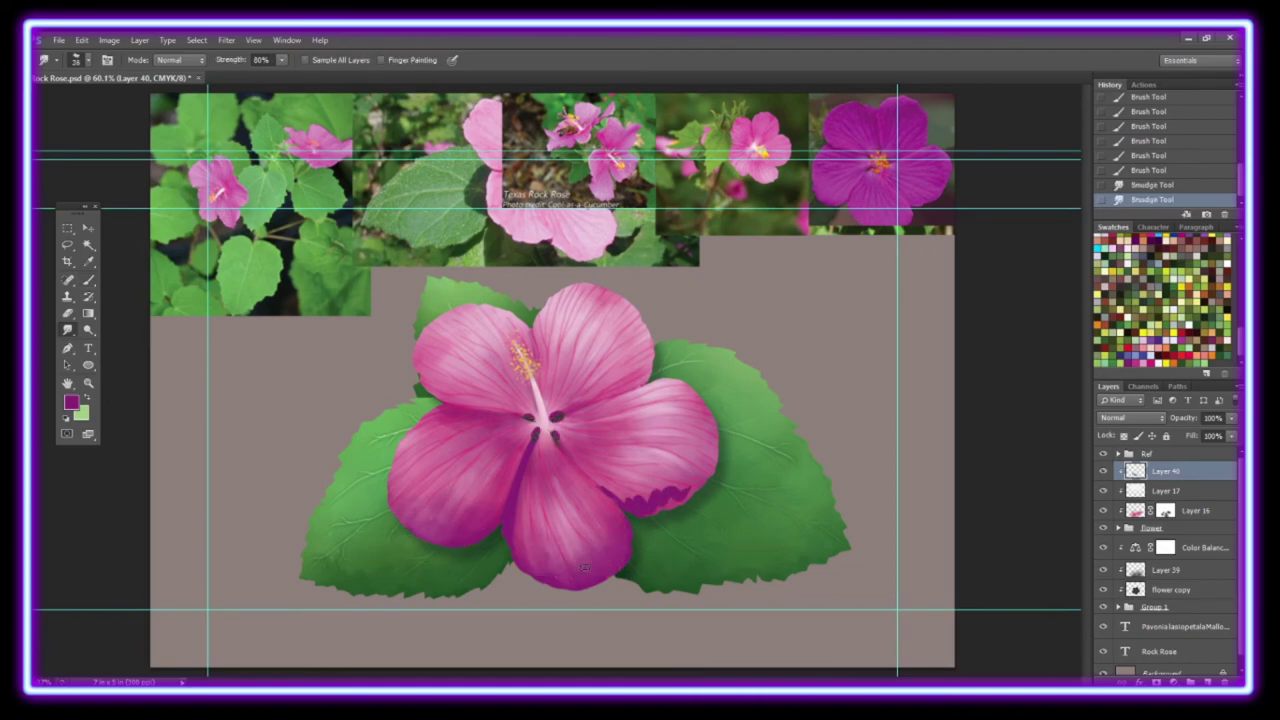
{"action": "key", "text": "bracketleft"}
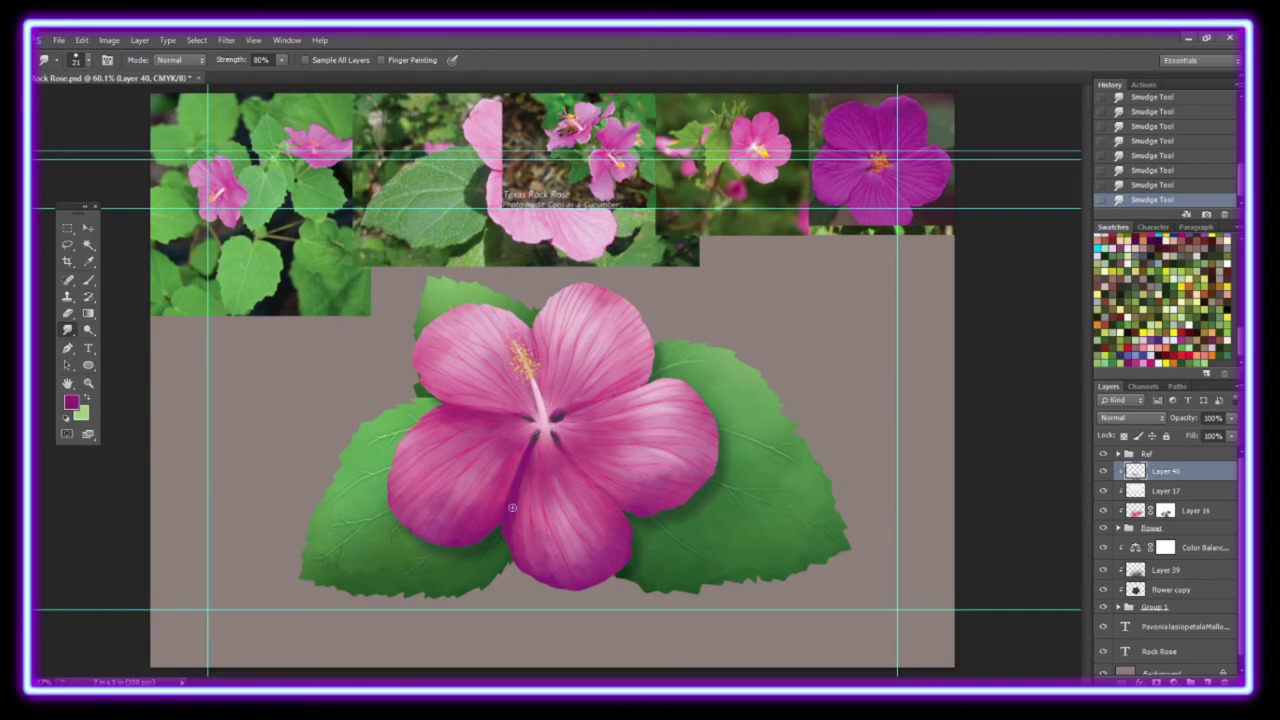
{"action": "left_click", "coordinate": [1133, 417]}
{"action": "left_click", "coordinate": [1104, 45]}
Paint light-pink highlights on the left petal on a new clipped Screen layer.
{"action": "key", "text": "ctrl+shift+alt+n"}
{"action": "key", "text": "ctrl+alt+g"}
{"action": "key", "text": "b"}
{"action": "mouse_move", "coordinate": [402, 487]}
{"action": "left_mouse_down"}
{"action": "mouse_move", "coordinate": [465, 442]}
{"action": "mouse_move", "coordinate": [452, 428]}
{"action": "left_mouse_up"}
{"action": "key", "text": "r"}
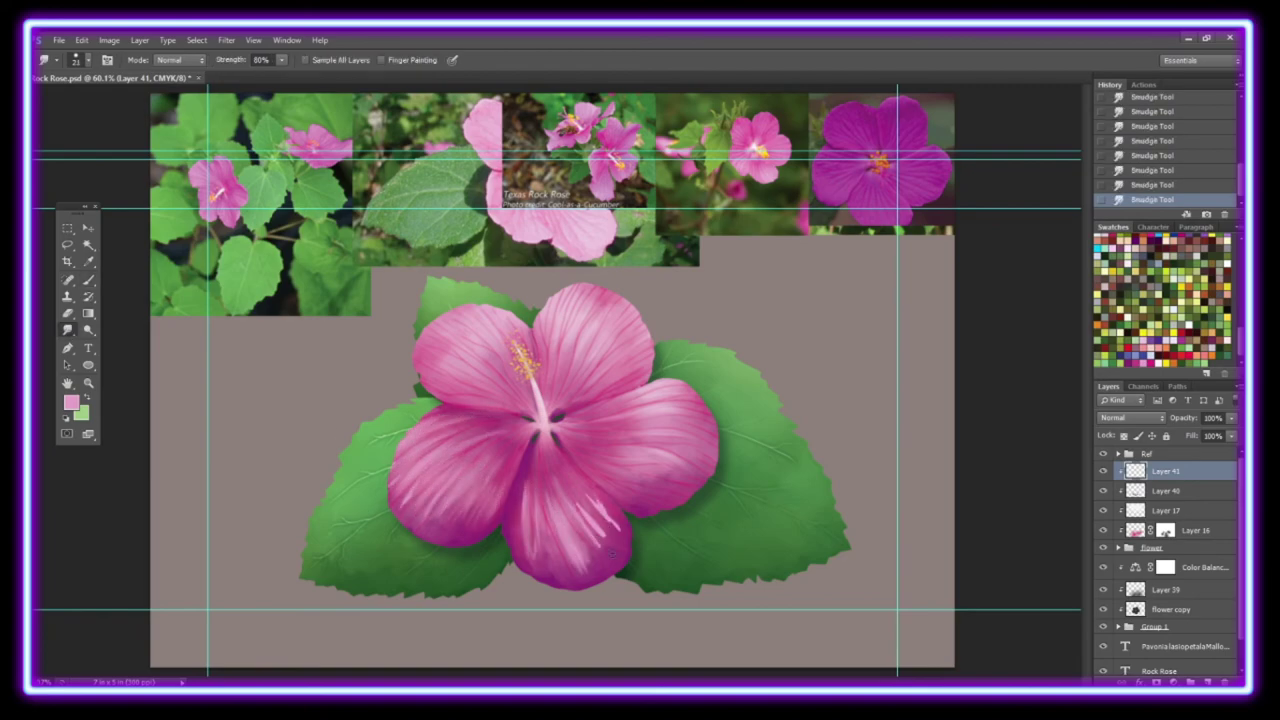
{"action": "left_click", "coordinate": [1133, 417]}
{"action": "left_click", "coordinate": [1117, 143]}
Add a larger pink highlight stroke on the right petal, then a new clipped layer.
{"action": "left_click", "coordinate": [88, 60]}
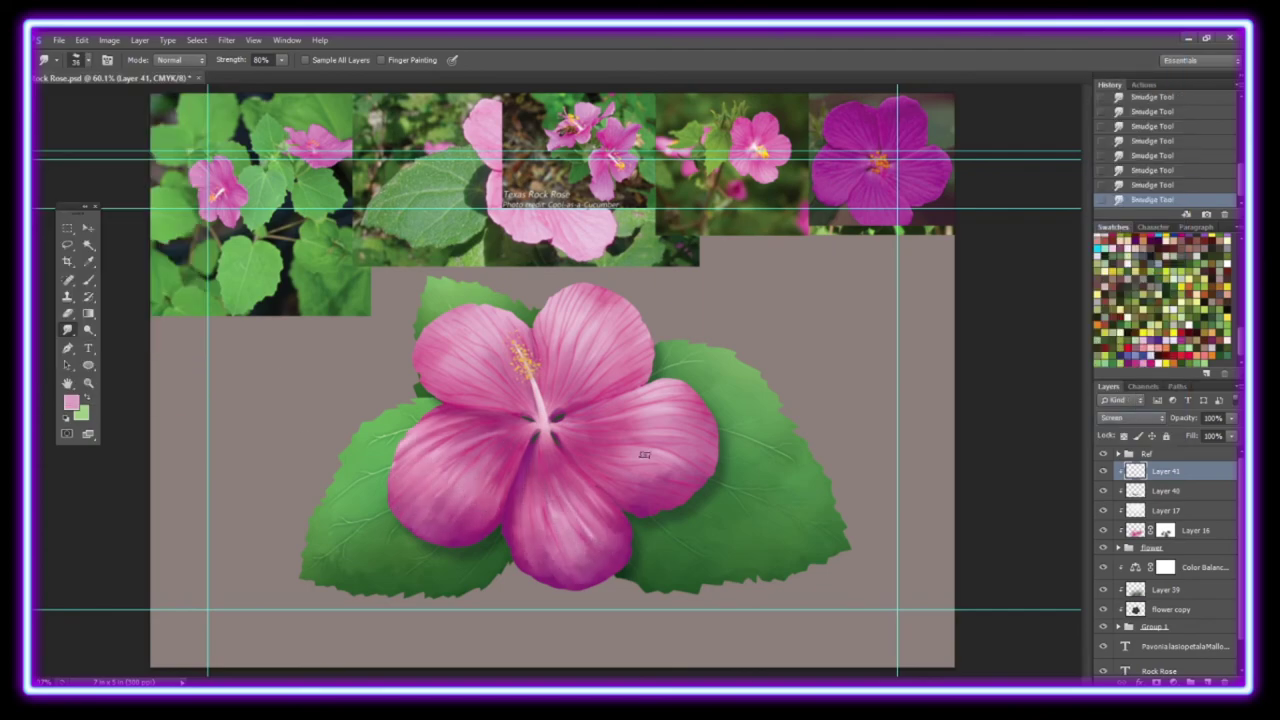
{"action": "key", "text": "b"}
{"action": "left_click_drag", "start_coordinate": [627, 485], "coordinate": [665, 492]}
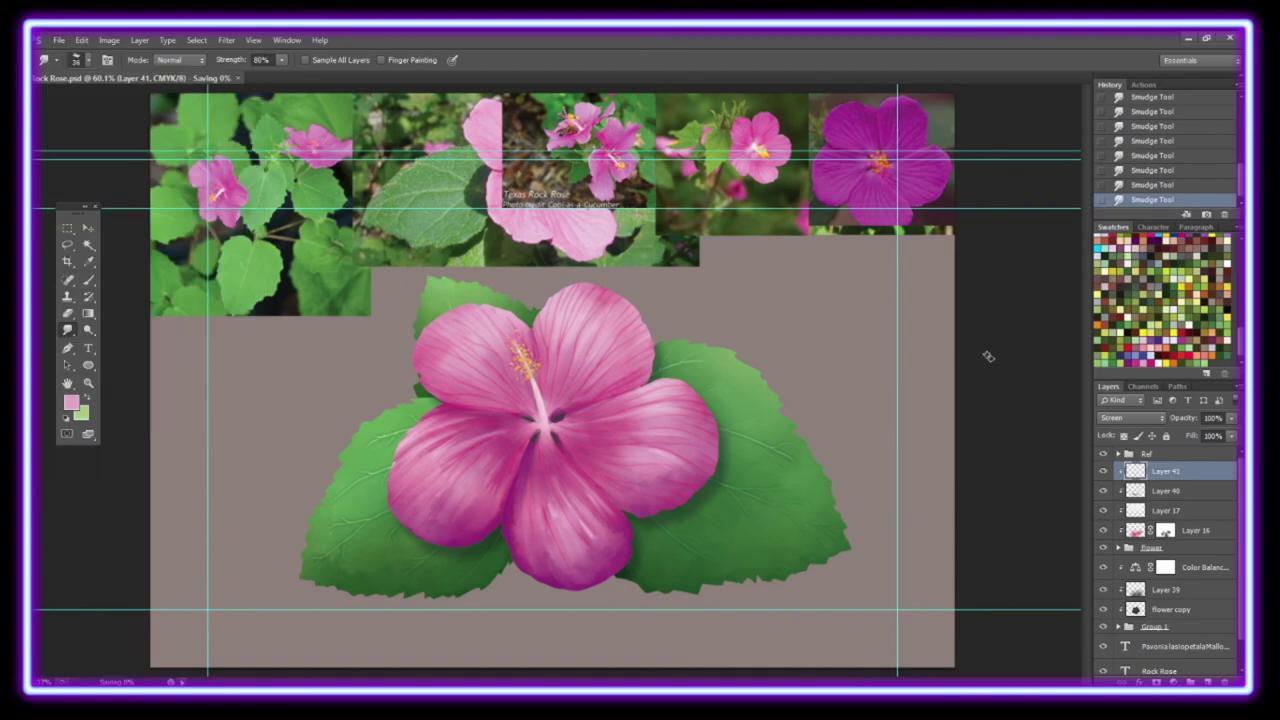
{"action": "left_click", "coordinate": [1103, 453]}
{"action": "left_click", "coordinate": [1190, 567]}
{"action": "key", "text": "ctrl+shift+alt+n"}
{"action": "key", "text": "ctrl+alt+g"}
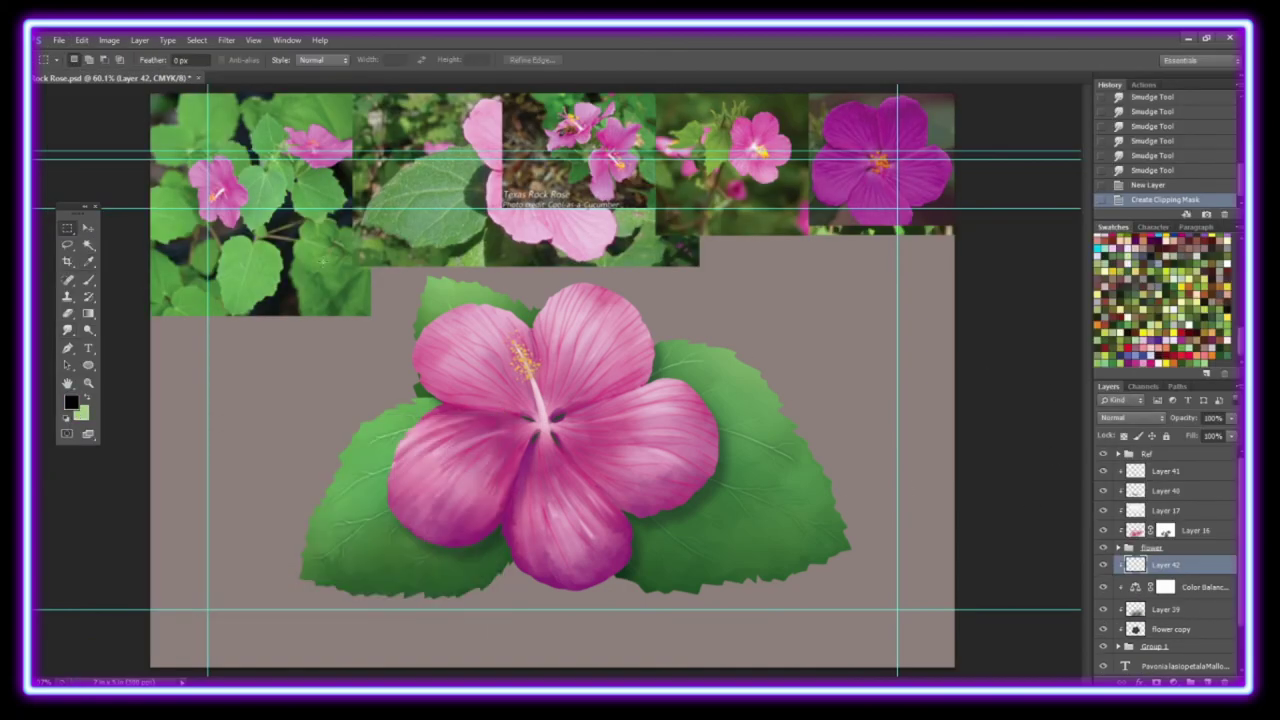
Fill the leaf area with black, add noise, and invert it.
{"action": "left_click_drag", "start_coordinate": [290, 270], "coordinate": [860, 600]}
{"action": "key", "text": "alt+BackSpace"}
{"action": "key", "text": "ctrl+d"}
{"action": "left_click", "coordinate": [226, 40]}
{"action": "left_click", "coordinate": [537, 277]}
{"action": "left_click", "coordinate": [705, 190]}
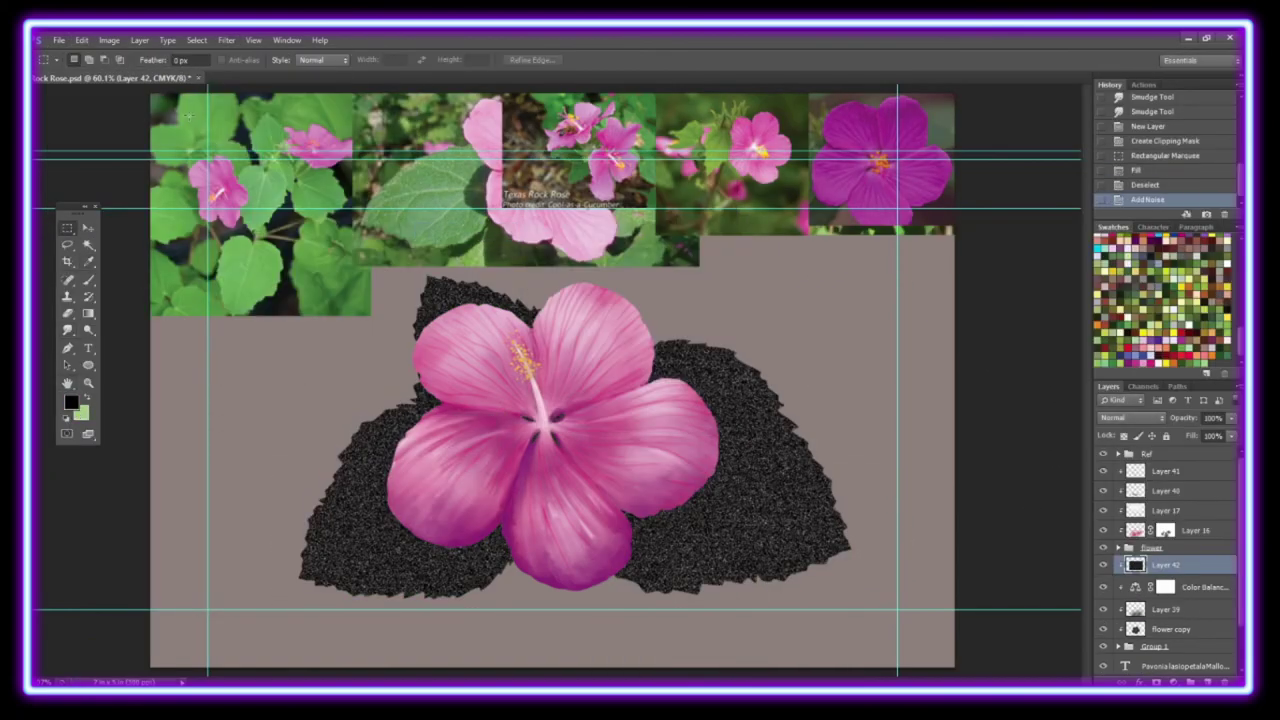
{"action": "key", "text": "ctrl+i"}
Apply a reversed Gradient Map, set the texture to Multiply at 6%, and group the layers.
{"action": "left_click", "coordinate": [520, 311]}
{"action": "left_click", "coordinate": [734, 244]}
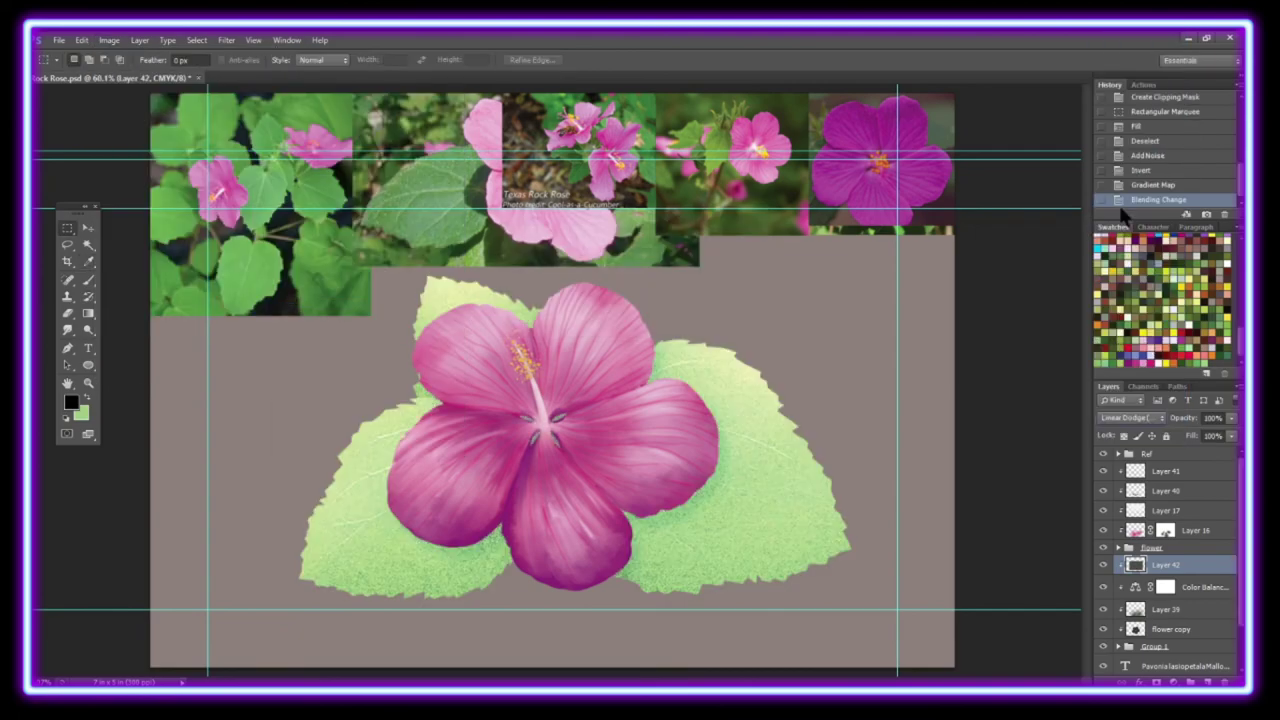
{"action": "mouse_move", "coordinate": [1232, 417]}
{"action": "left_mouse_down"}
{"action": "mouse_move", "coordinate": [1177, 434]}
{"action": "mouse_move", "coordinate": [1172, 417]}
{"action": "left_mouse_up"}
{"action": "left_click", "coordinate": [1130, 417]}
{"action": "left_click", "coordinate": [1110, 89]}
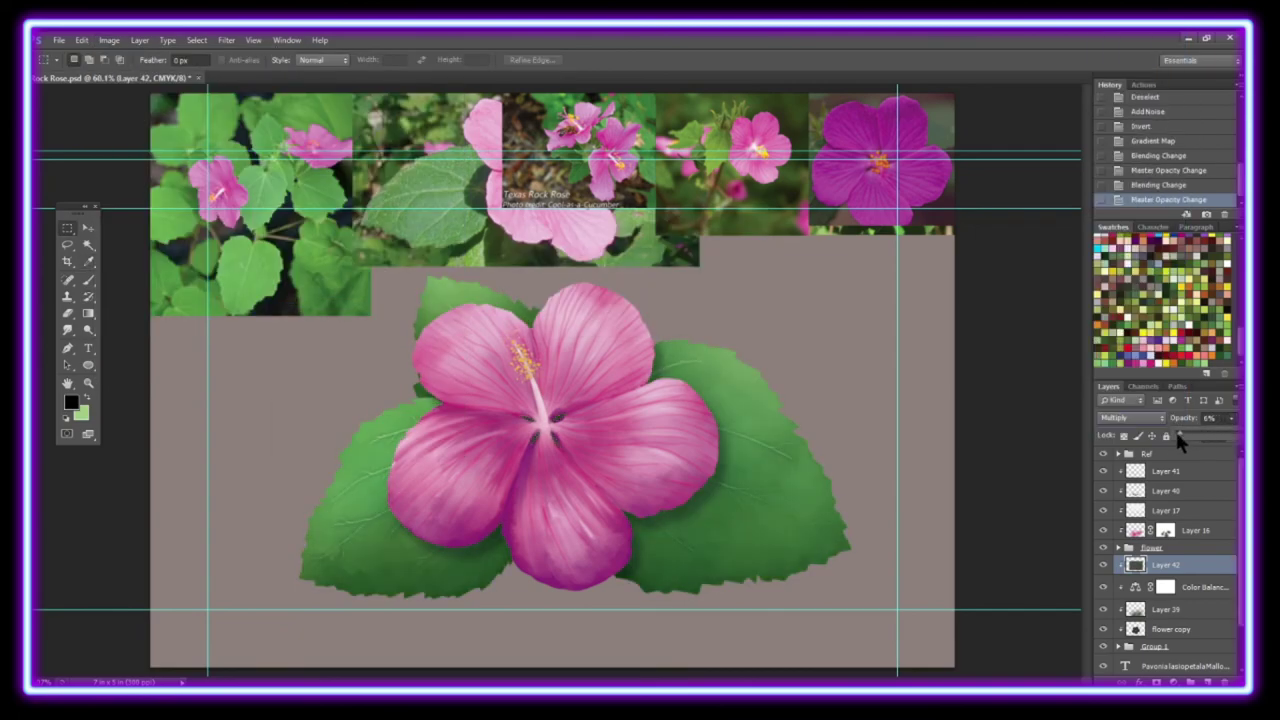
{"action": "key", "text": "z"}
{"action": "left_click", "coordinate": [495, 413]}
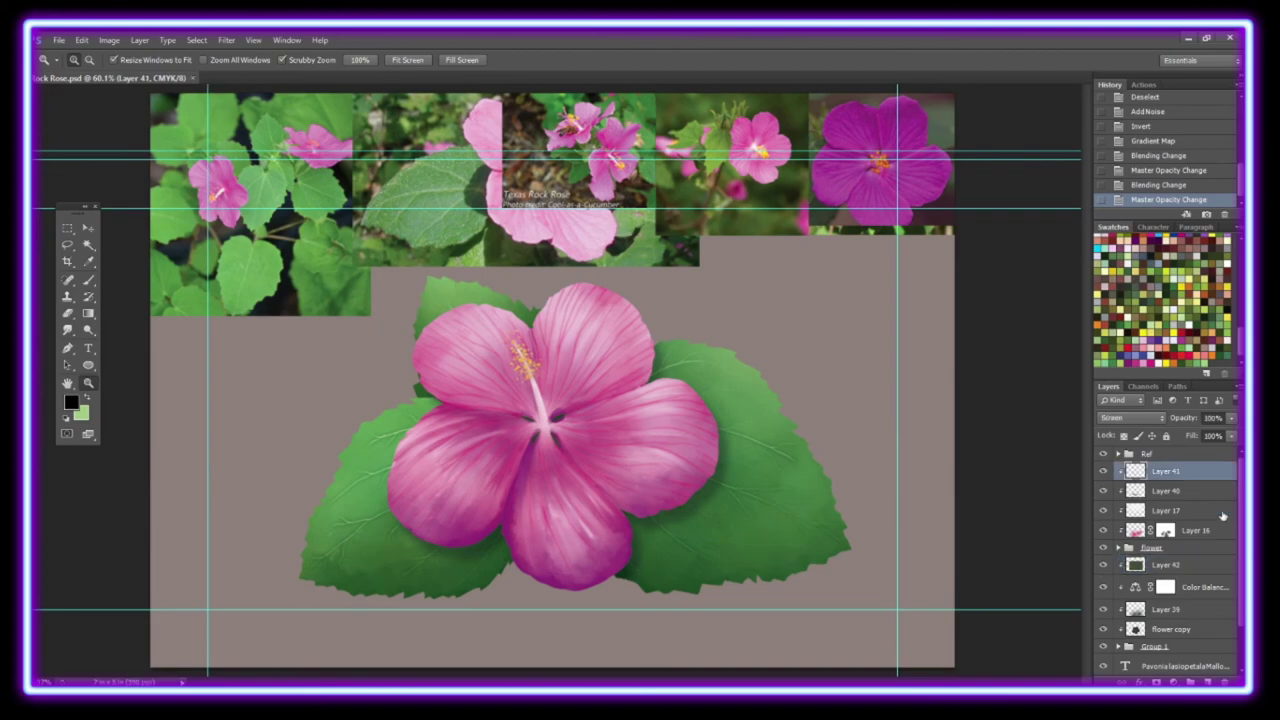
{"action": "key", "text": "ctrl+g"}
Add a clipped Soft Light yellow gradient across the flower, tinted pinker, inside the group.
{"action": "left_click", "coordinate": [1188, 681]}
{"action": "right_click", "coordinate": [1165, 470]}
{"action": "left_click", "coordinate": [1071, 380]}
{"action": "left_click_drag", "start_coordinate": [560, 560], "coordinate": [560, 300]}
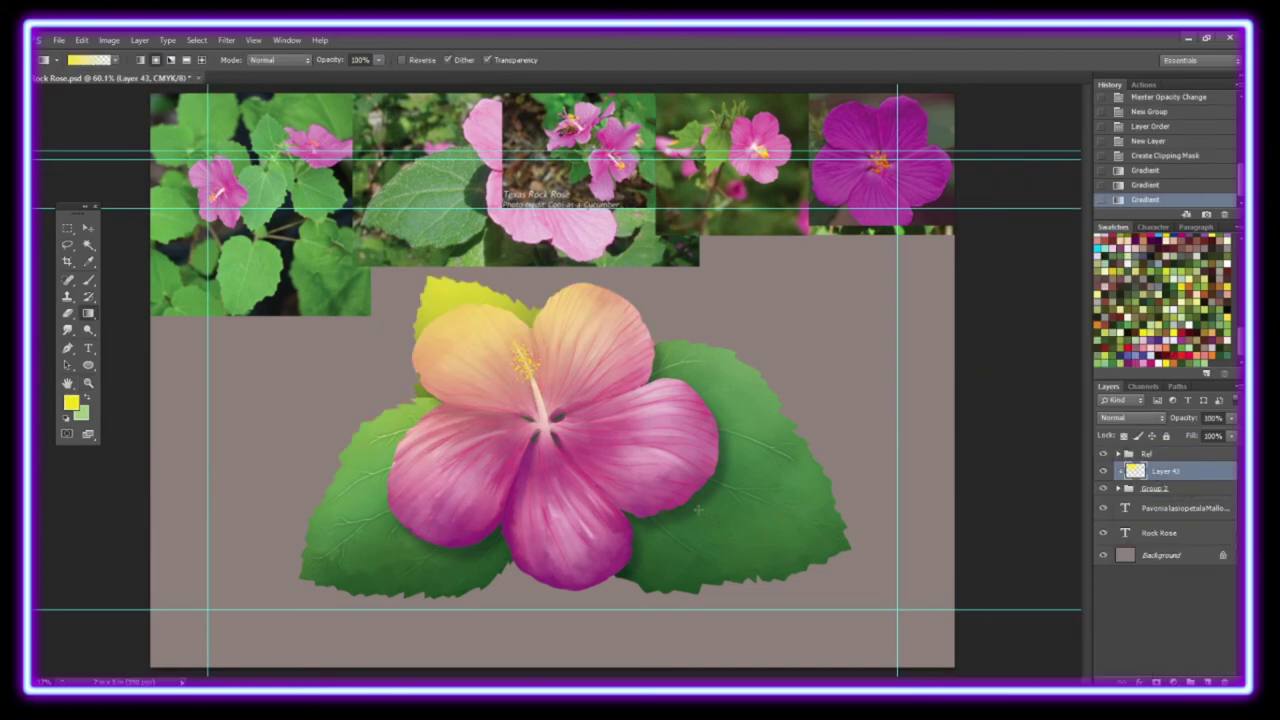
{"action": "key", "text": "shift+alt+f"}
{"action": "left_click", "coordinate": [109, 40]}
{"action": "key", "text": "ctrl+u"}
{"action": "key", "text": "Return"}
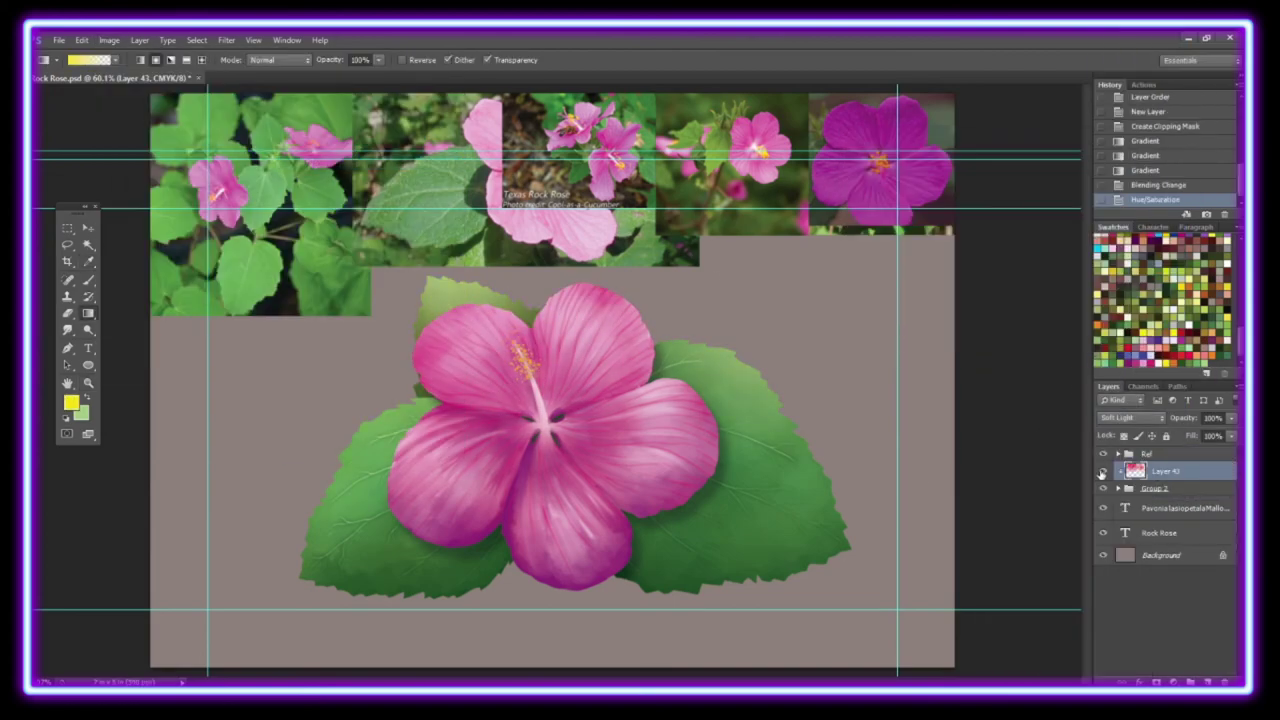
{"action": "left_click_drag", "start_coordinate": [1165, 470], "coordinate": [1165, 590]}
{"action": "key", "text": "ctrl+alt+g"}
Add a clipped green Soft Light gradient over the leaves.
{"action": "left_click", "coordinate": [1188, 681]}
{"action": "right_click", "coordinate": [1165, 470]}
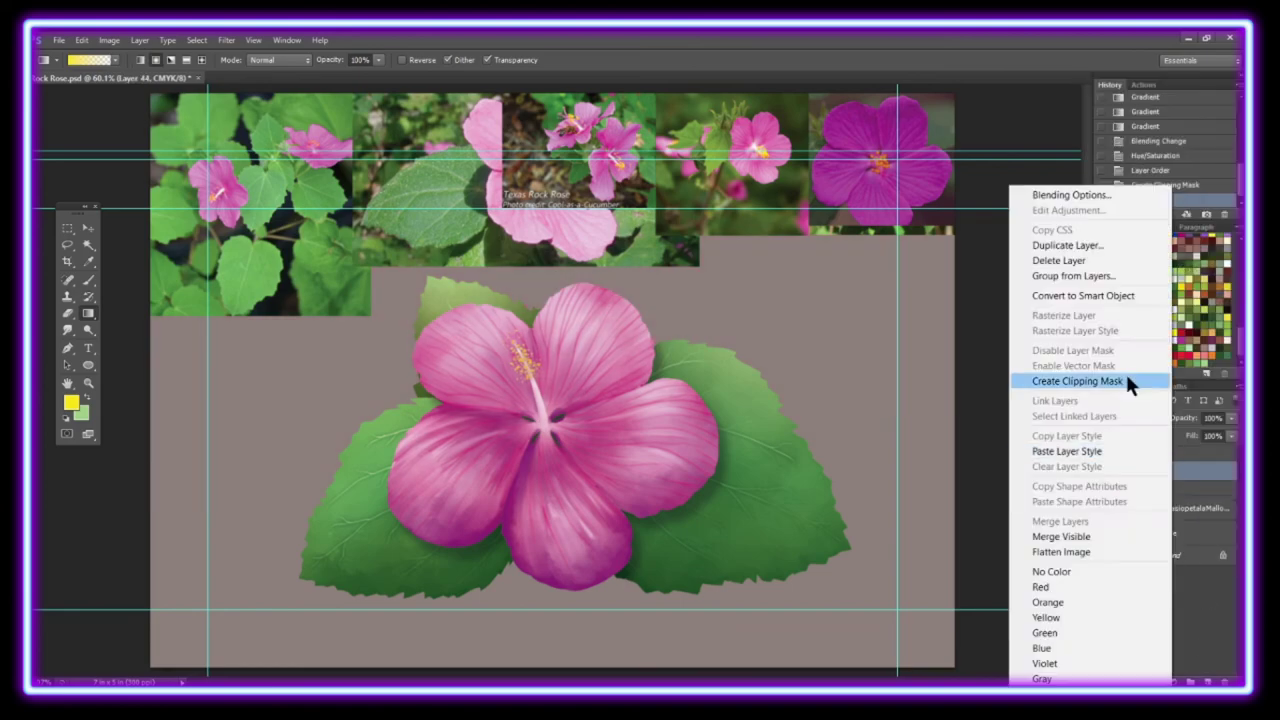
{"action": "left_click", "coordinate": [1071, 380]}
{"action": "left_click", "coordinate": [1130, 417]}
{"action": "mouse_move", "coordinate": [560, 300]}
{"action": "left_mouse_down"}
{"action": "mouse_move", "coordinate": [560, 560]}
{"action": "mouse_move", "coordinate": [560, 300]}
{"action": "left_mouse_up"}
{"action": "left_click", "coordinate": [1130, 245]}
Add a clipped purple gradient layer at 15% opacity over the artwork.
{"action": "left_click", "coordinate": [1188, 681]}
{"action": "key", "text": "ctrl+alt+g"}
{"action": "left_click", "coordinate": [1130, 417]}
{"action": "left_click_drag", "start_coordinate": [1230, 437], "coordinate": [1168, 437]}
{"action": "left_click", "coordinate": [1231, 417]}
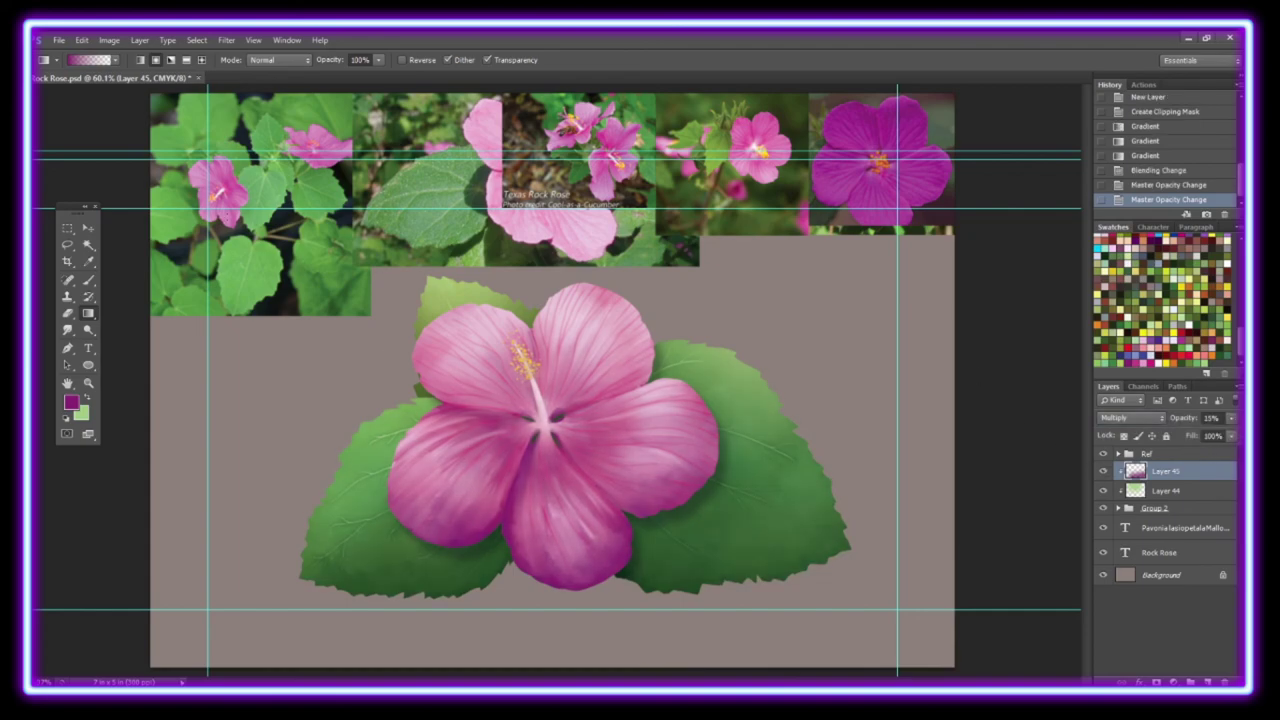
Paint white star-shaped marks at the flower centre on a new layer.
{"action": "left_click", "coordinate": [1188, 681]}
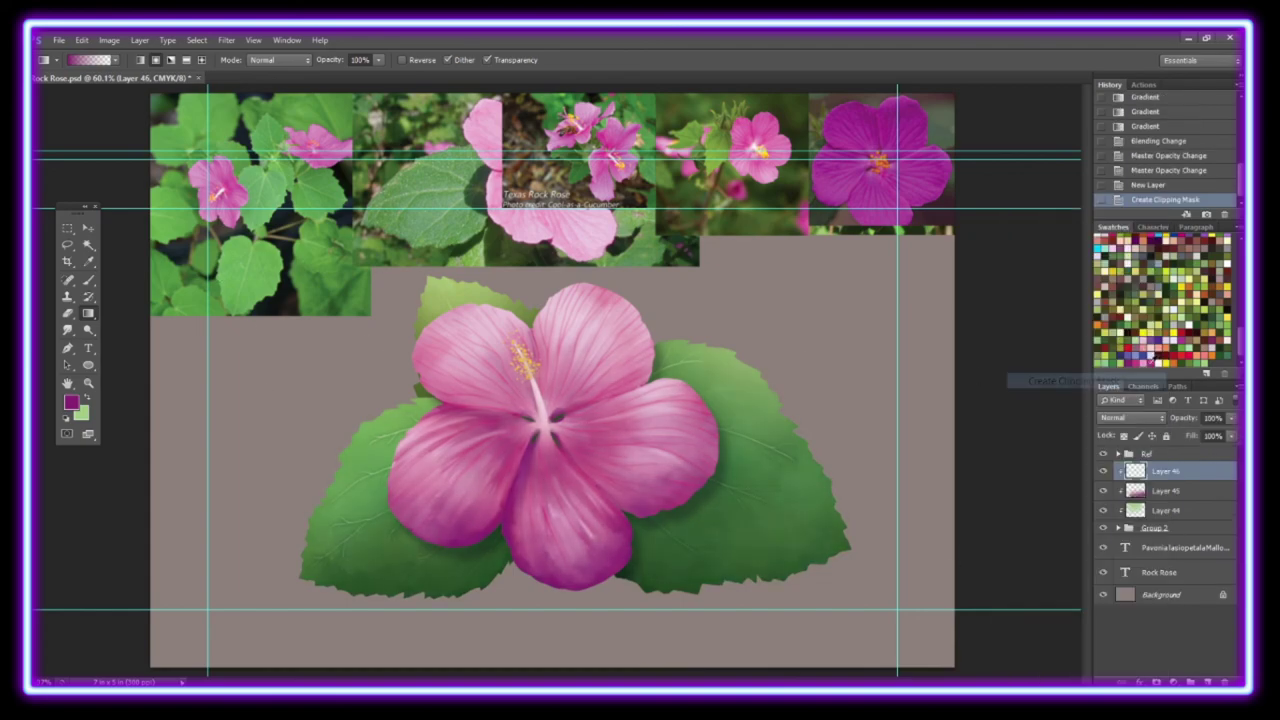
{"action": "key", "text": "ctrl+plus"}
{"action": "key", "text": "ctrl+plus"}
{"action": "key", "text": "ctrl+plus"}
{"action": "key", "text": "b"}
{"action": "mouse_move", "coordinate": [585, 390]}
{"action": "left_mouse_down"}
{"action": "mouse_move", "coordinate": [590, 470]}
{"action": "mouse_move", "coordinate": [641, 411]}
{"action": "mouse_move", "coordinate": [540, 330]}
{"action": "mouse_move", "coordinate": [500, 410]}
{"action": "left_mouse_up"}
Smudge the top, bottom, left and right white centre marks outward into the pink petals.
{"action": "key", "text": "r"}
{"action": "left_click", "coordinate": [76, 59]}
{"action": "left_click_drag", "start_coordinate": [560, 360], "coordinate": [519, 355]}
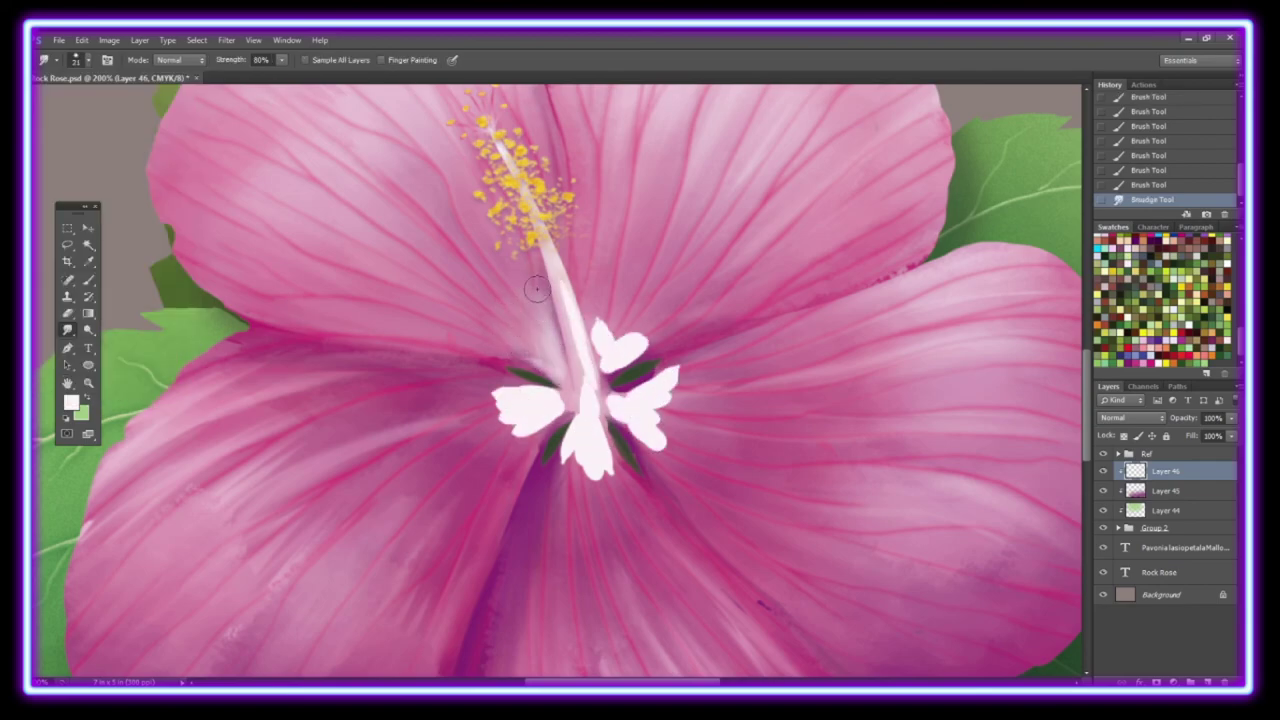
{"action": "mouse_move", "coordinate": [579, 441]}
{"action": "left_mouse_down"}
{"action": "mouse_move", "coordinate": [592, 505]}
{"action": "mouse_move", "coordinate": [612, 510]}
{"action": "left_mouse_up"}
{"action": "left_click_drag", "start_coordinate": [545, 420], "coordinate": [480, 395]}
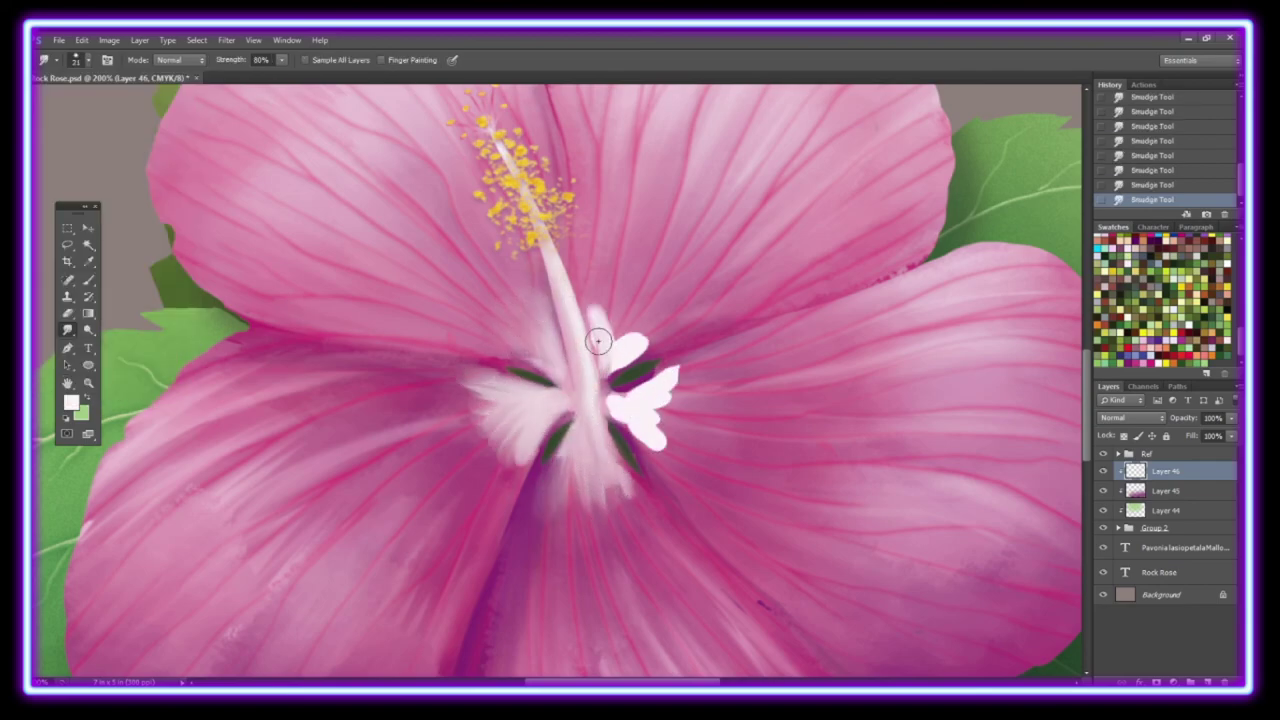
{"action": "left_click_drag", "start_coordinate": [625, 360], "coordinate": [610, 315]}
{"action": "left_click_drag", "start_coordinate": [640, 440], "coordinate": [648, 420]}
Refine the blend with a smaller smudge brush, keep the smudge edits, and fit the painting to view.
{"action": "left_click", "coordinate": [88, 59]}
{"action": "left_click_drag", "start_coordinate": [100, 92], "coordinate": [80, 92]}
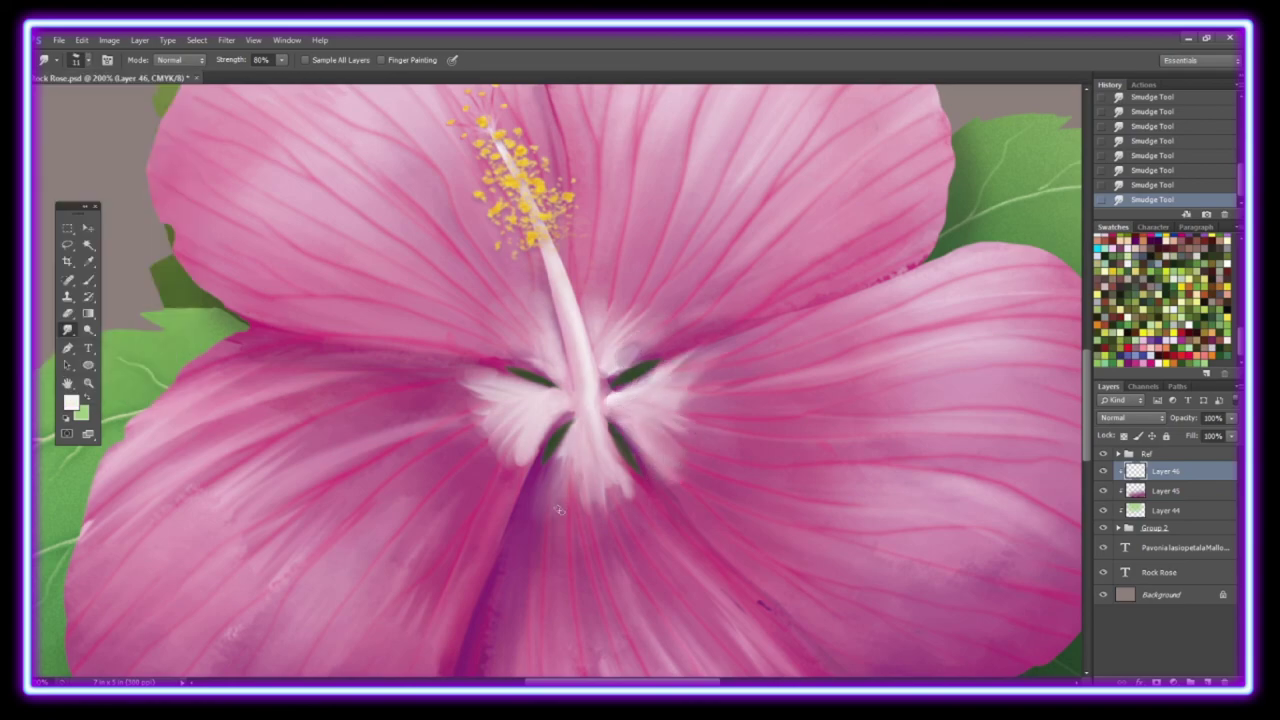
{"action": "key", "text": "ctrl+alt+z"}
{"action": "key", "text": "ctrl+alt+z"}
{"action": "key", "text": "ctrl+alt+z"}
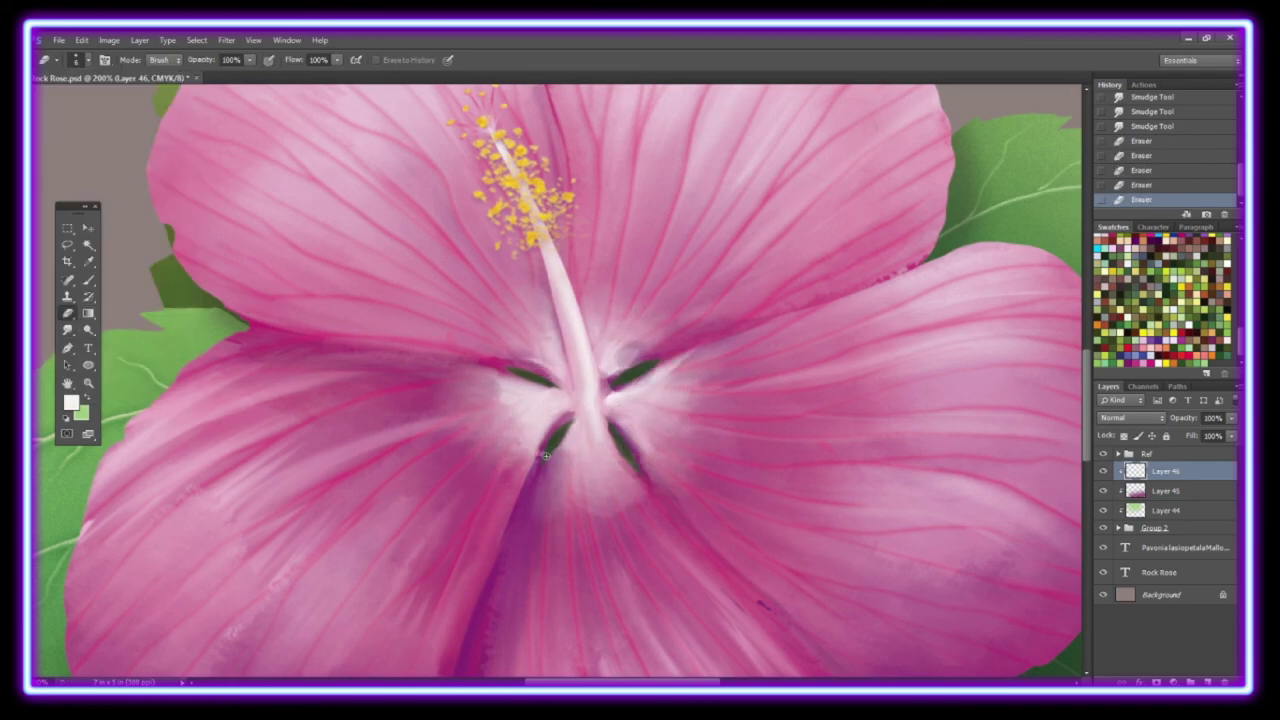
{"action": "key", "text": "ctrl+alt+z"}
{"action": "key", "text": "ctrl+alt+z"}
{"action": "key", "text": "ctrl+alt+z"}
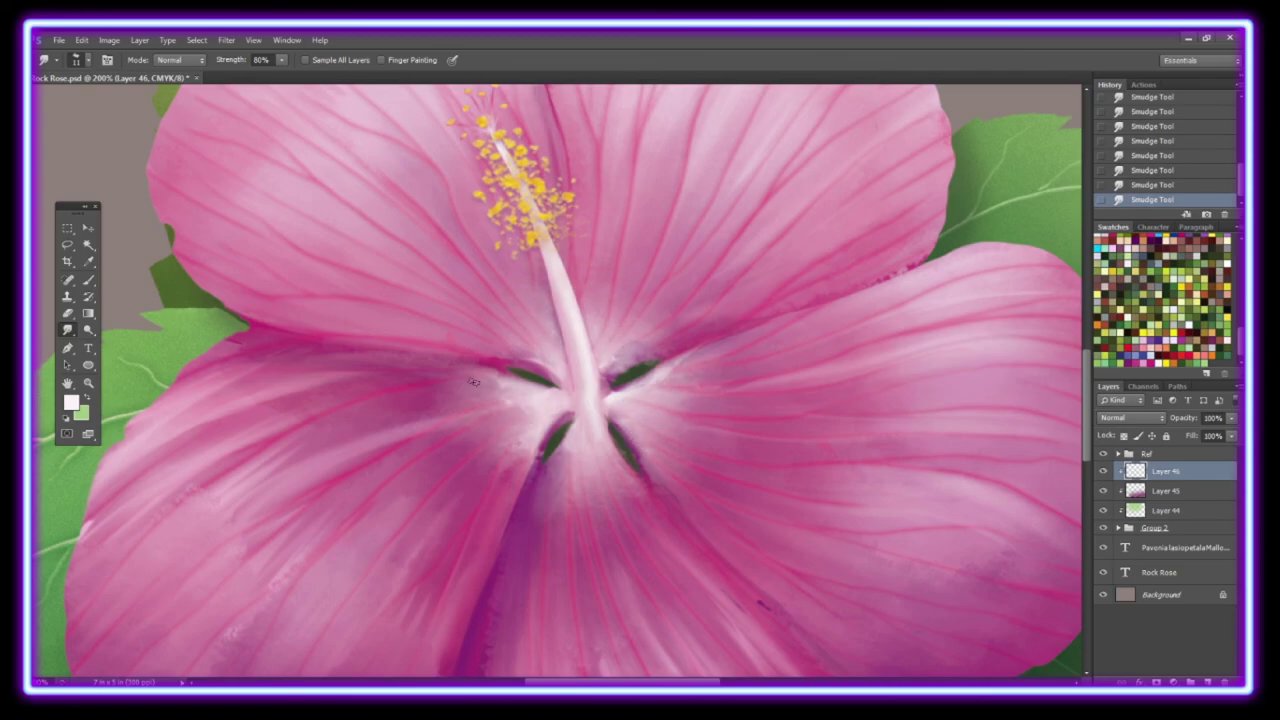
{"action": "key", "text": "e"}
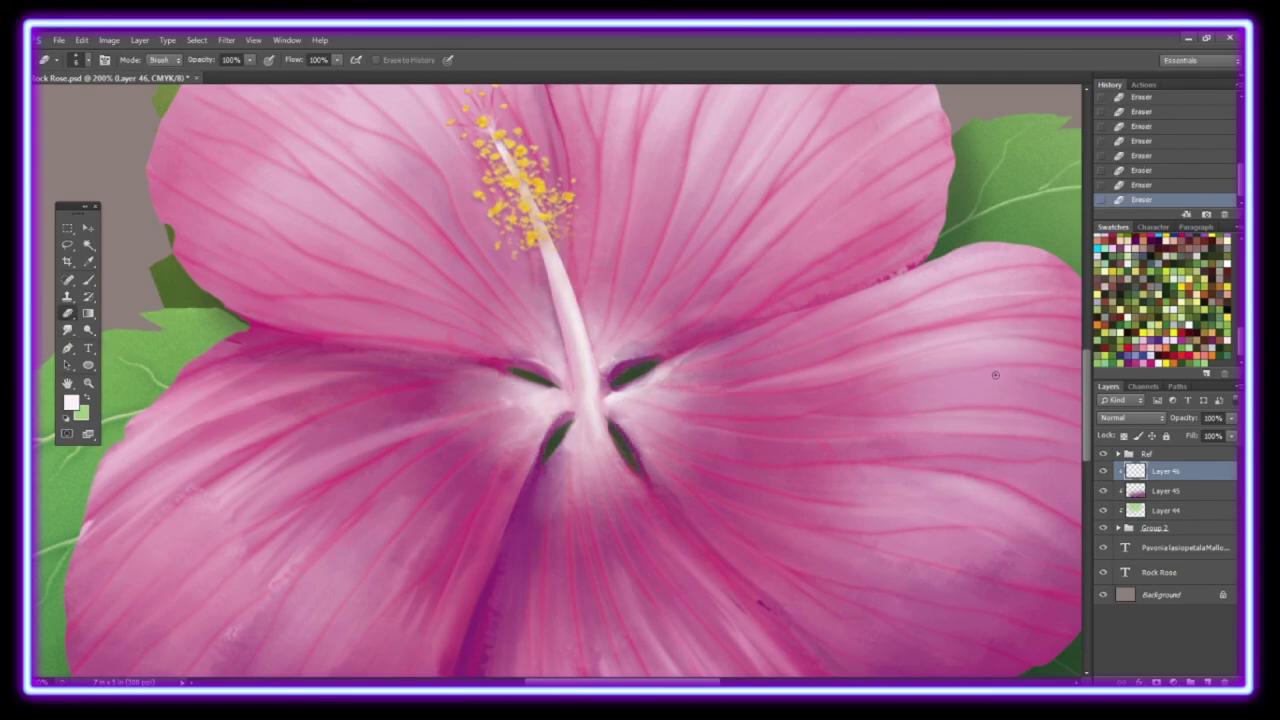
{"action": "key", "text": "ctrl+shift+z"}
{"action": "key", "text": "z"}
{"action": "key", "text": "ctrl+0"}
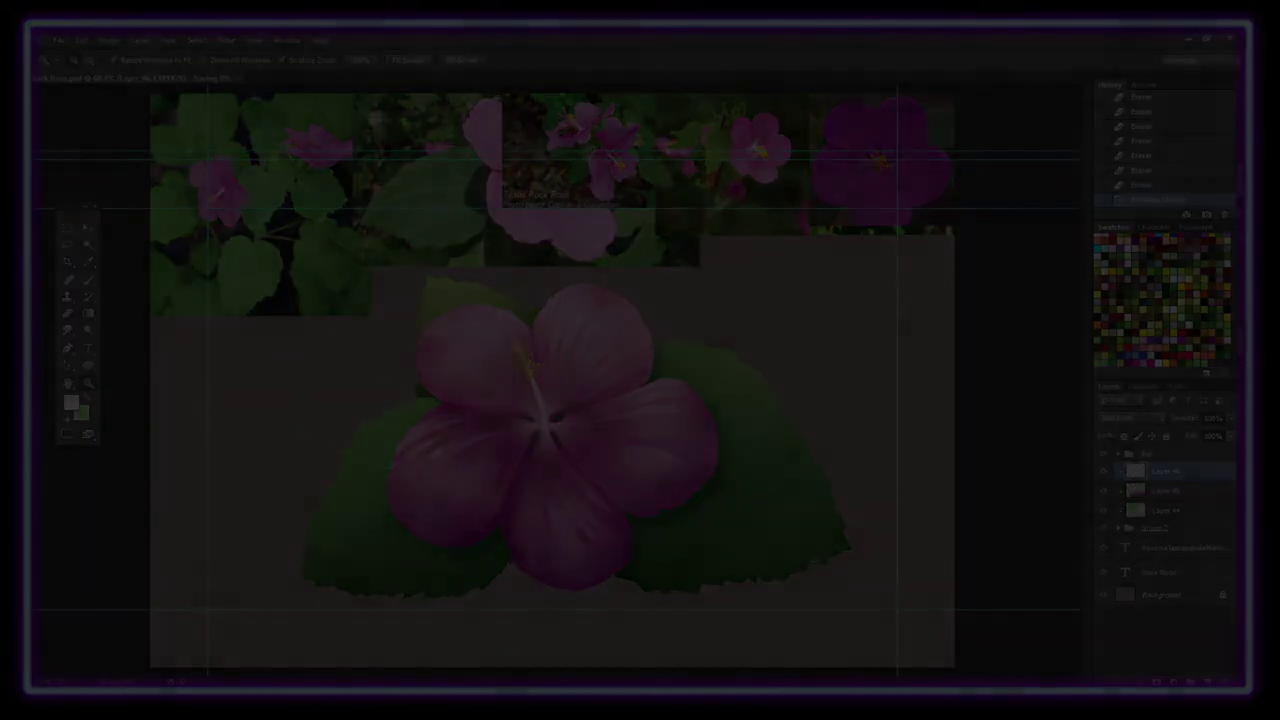